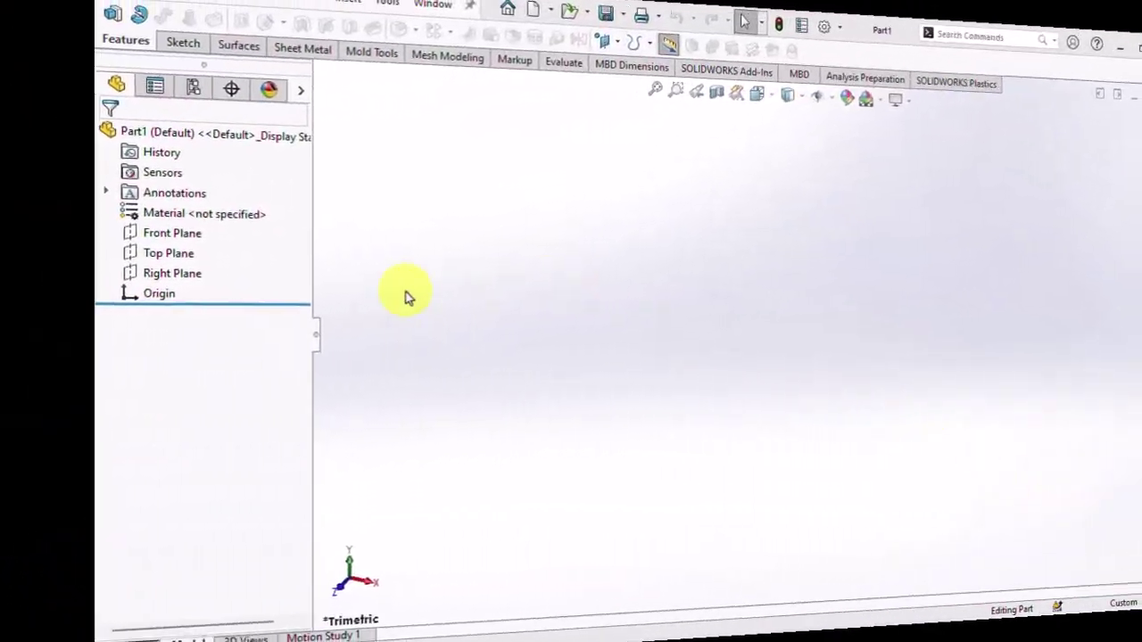
# On a Front Plane sketch, draw crossing centerlines and a slanted construction outline.
pyautogui.click(67, 241)
pyautogui.click(77, 214)
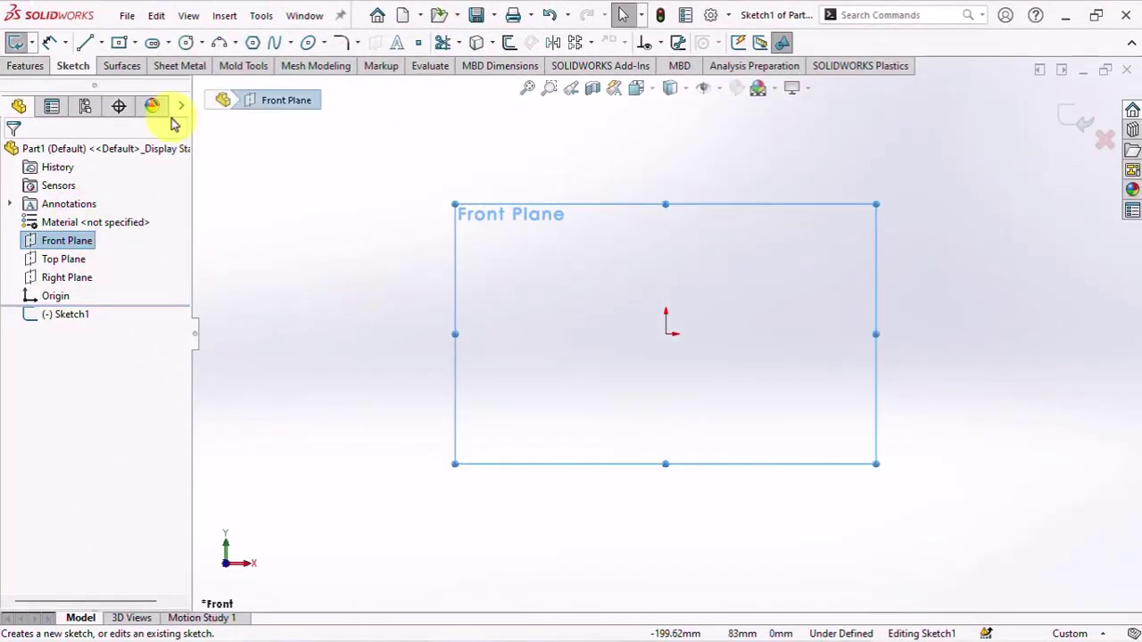
pyautogui.click(101, 43)
pyautogui.click(134, 85)
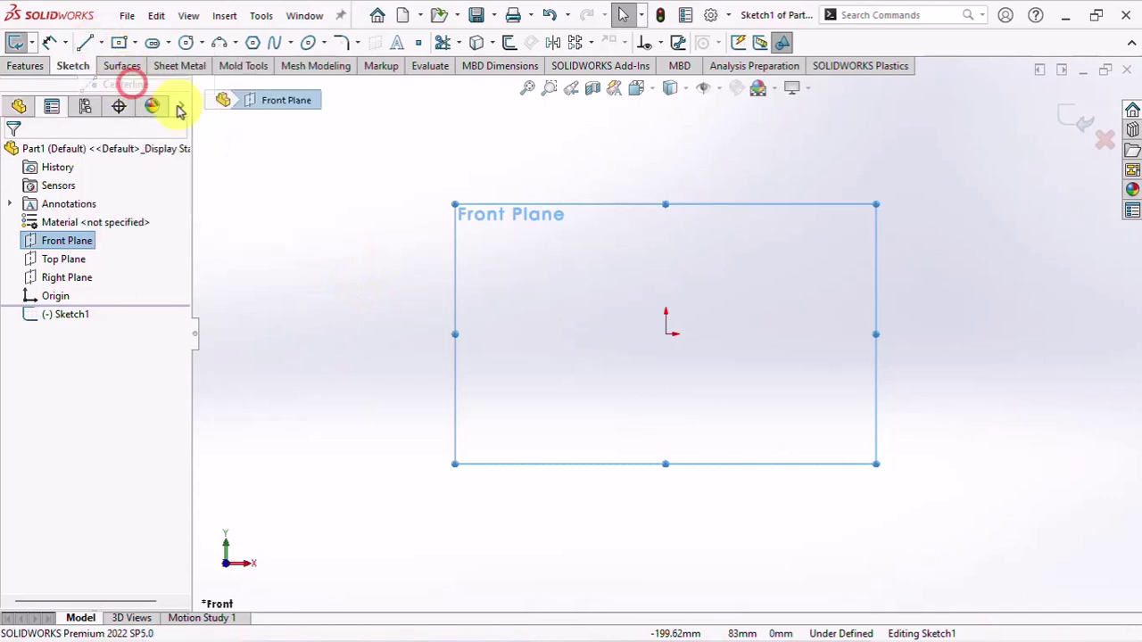
pyautogui.click(666, 404)
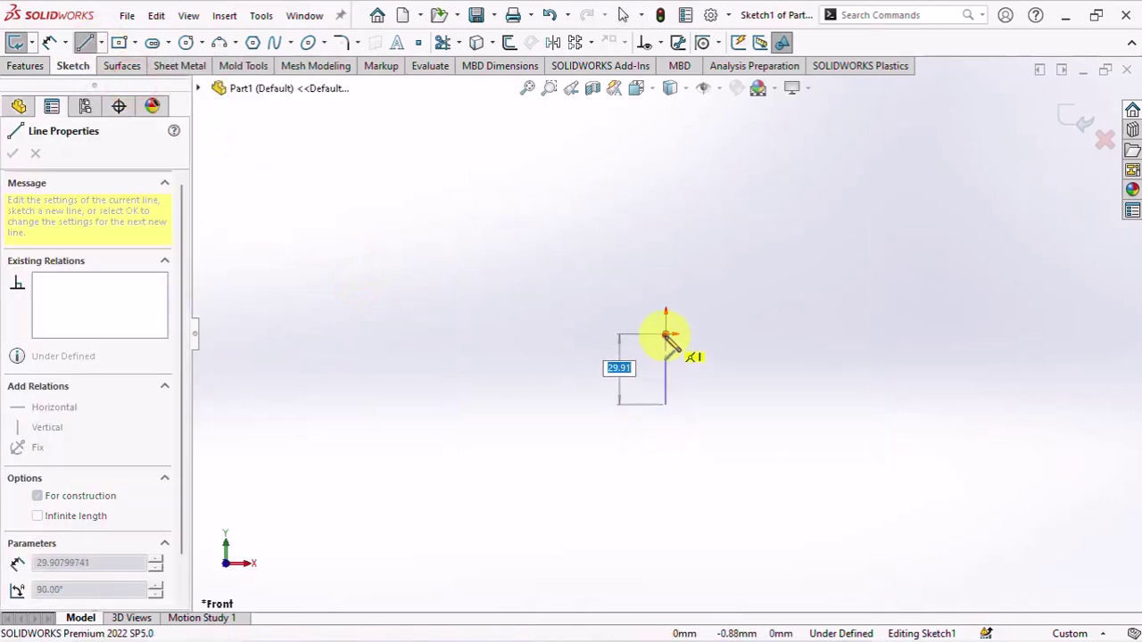
pyautogui.click(666, 335)
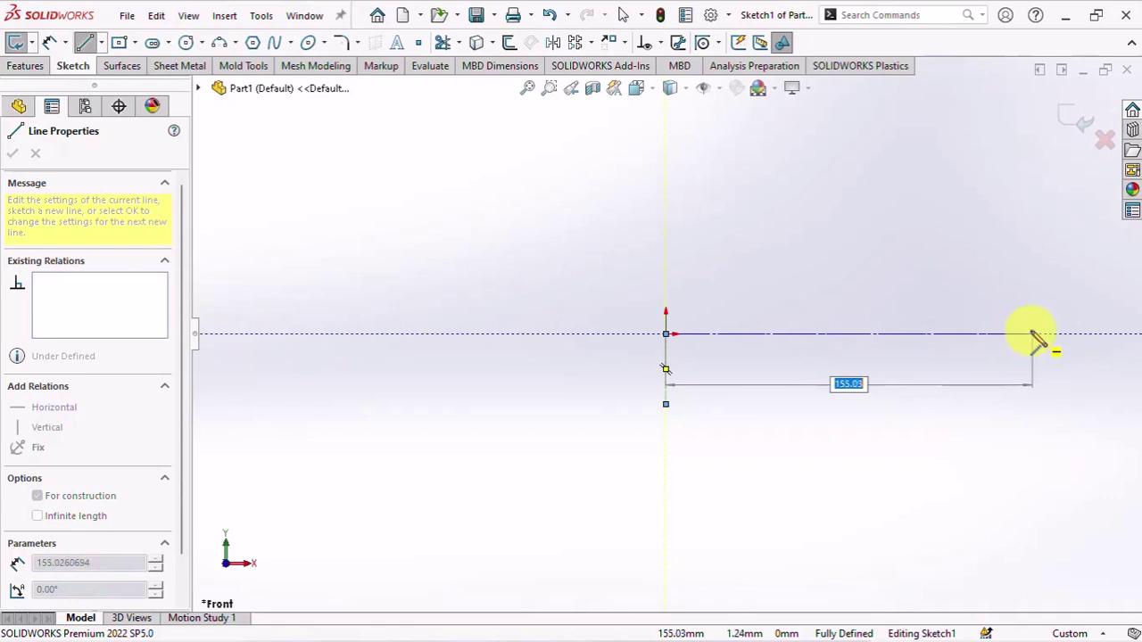
pyautogui.click(1049, 335)
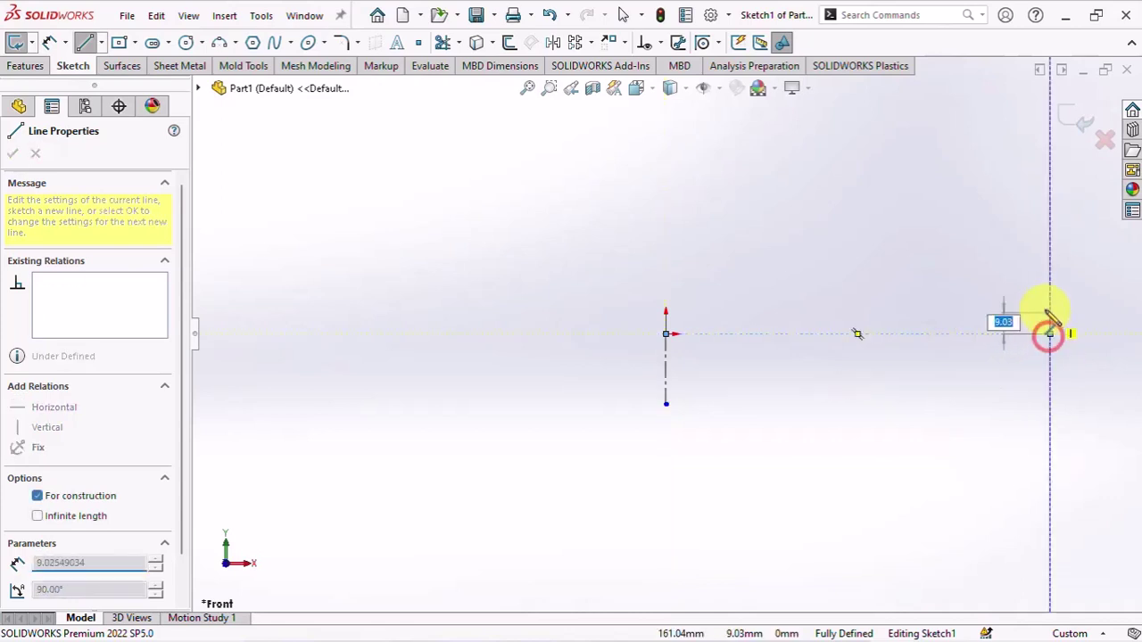
pyautogui.click(1015, 295)
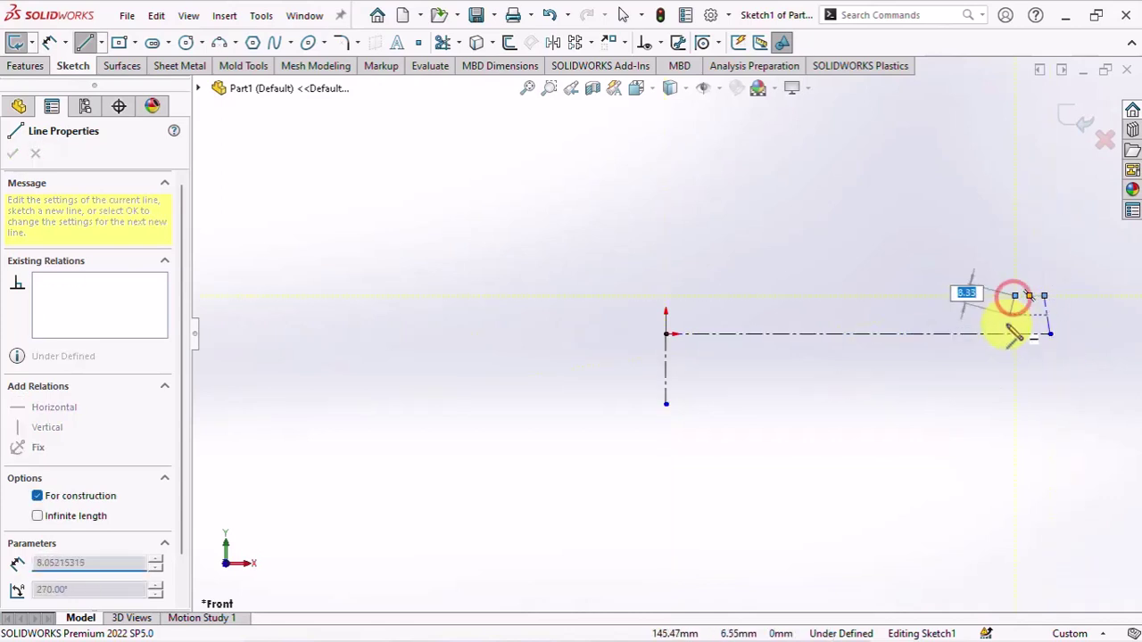
pyautogui.click(1005, 403)
pyautogui.rightClick(1003, 403)
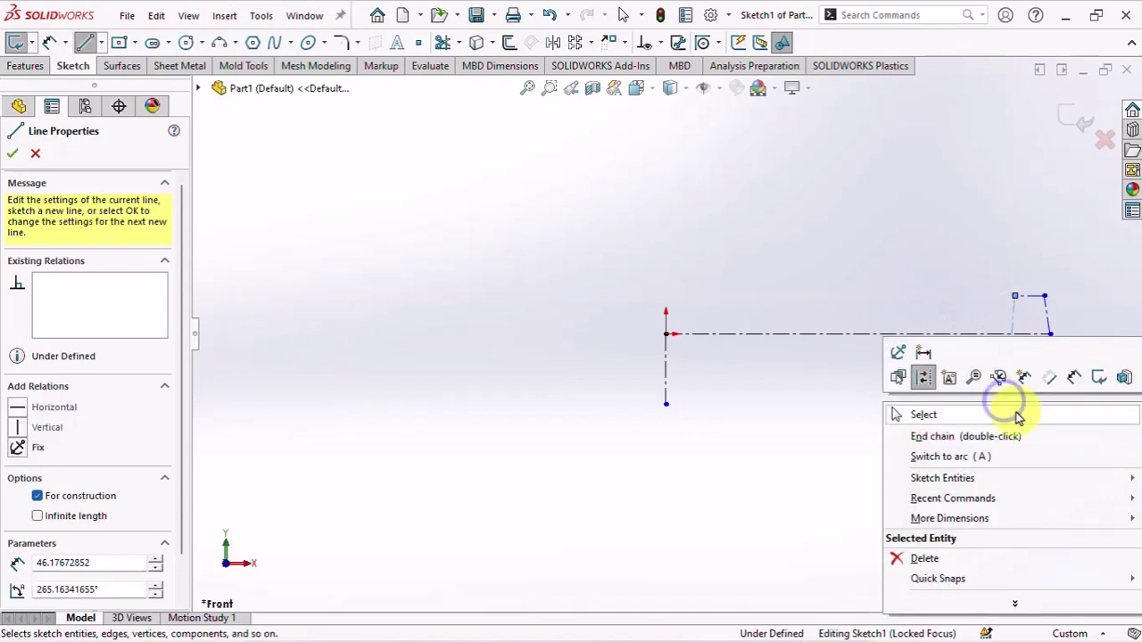
pyautogui.click(1014, 412)
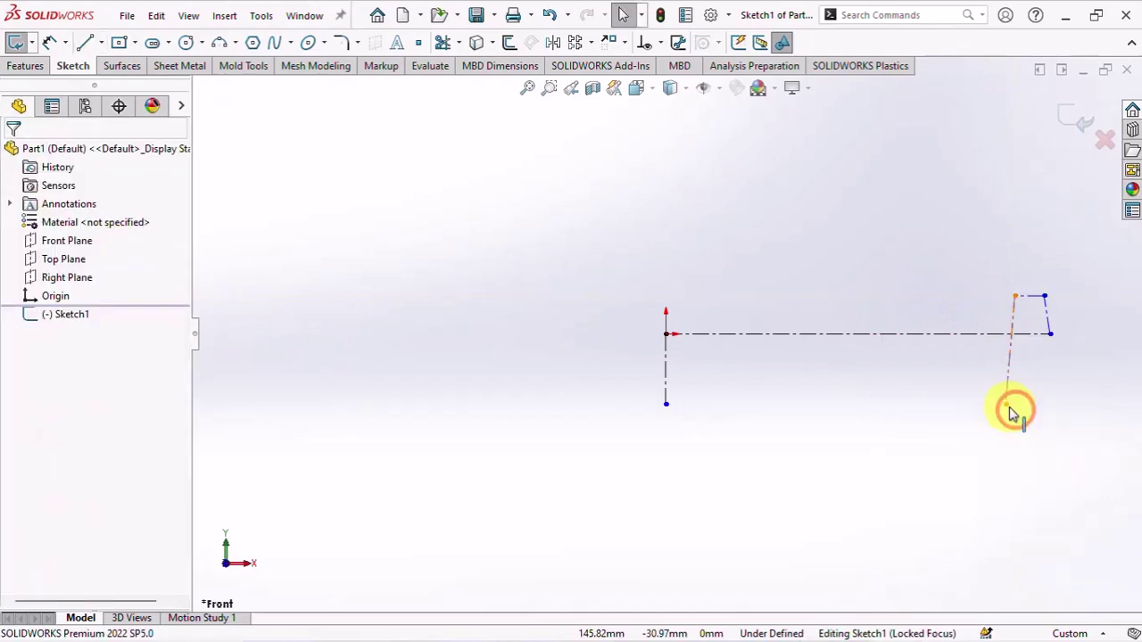
# Draw a short vertical line up from the outline's upper corner.
pyautogui.click(105, 49)
pyautogui.click(111, 81)
pyautogui.click(1014, 296)
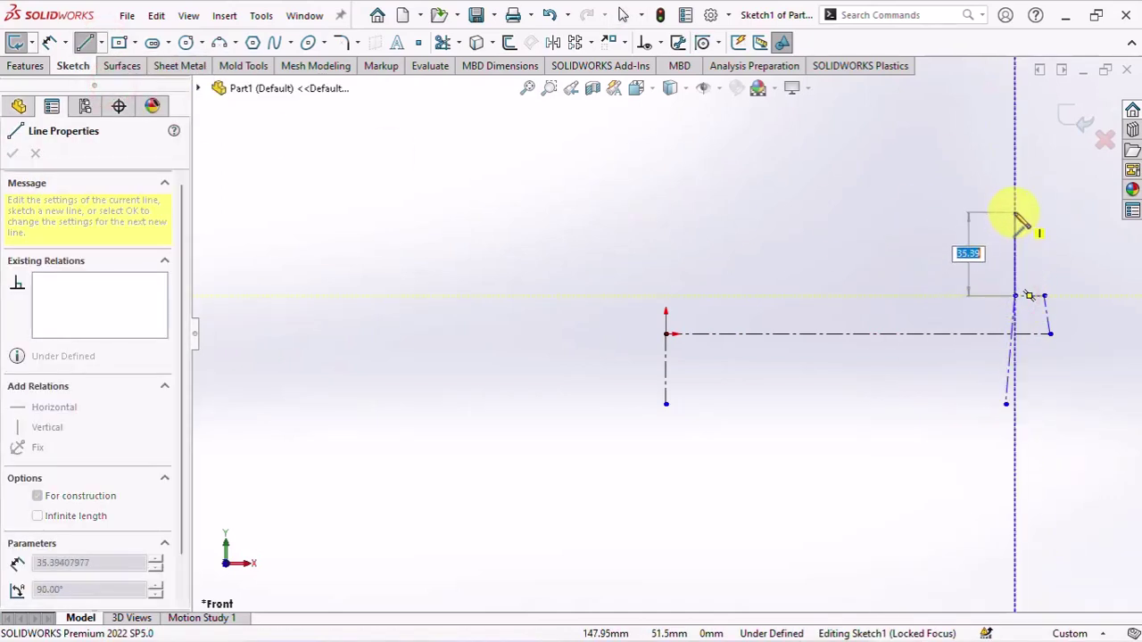
pyautogui.click(1017, 216)
pyautogui.rightClick(1035, 221)
pyautogui.click(1035, 221)
# Add a three-point arc running down from the upper line end to the lower endpoint.
pyautogui.scroll(-2, 1062, 336)
pyautogui.scroll(-2, 981, 446)
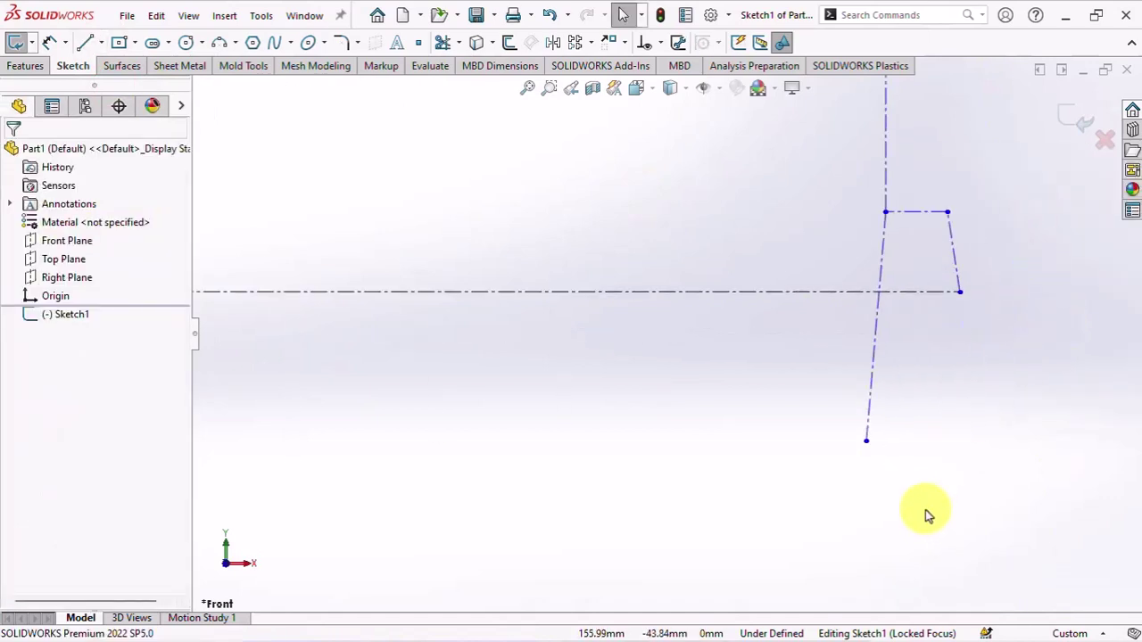
pyautogui.click(884, 213)
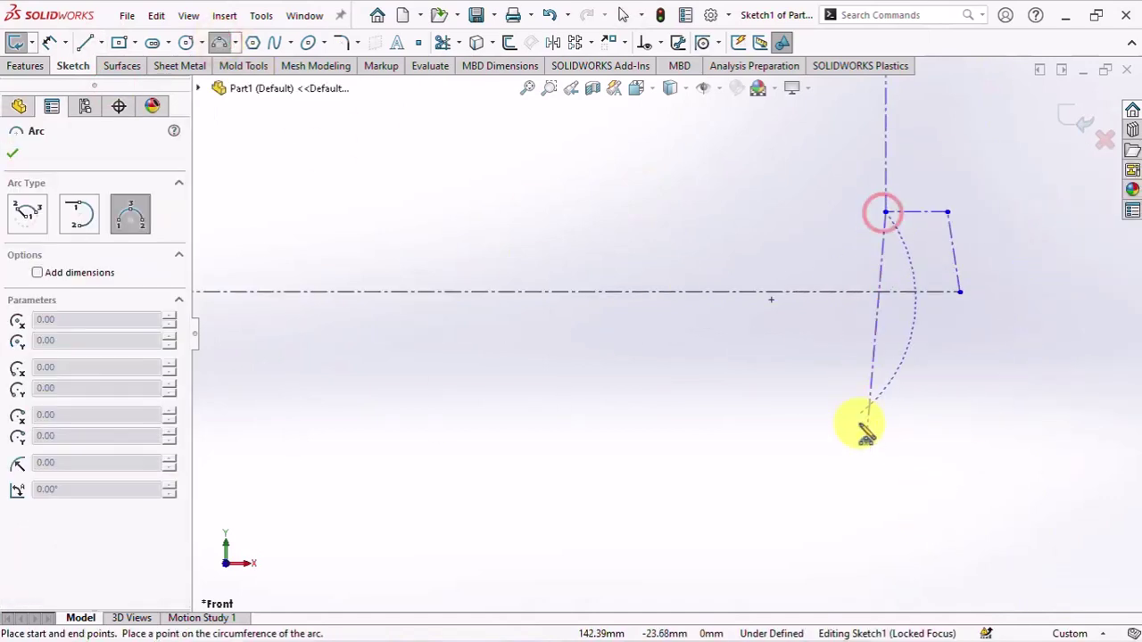
pyautogui.click(867, 443)
pyautogui.click(881, 337)
pyautogui.rightClick(883, 339)
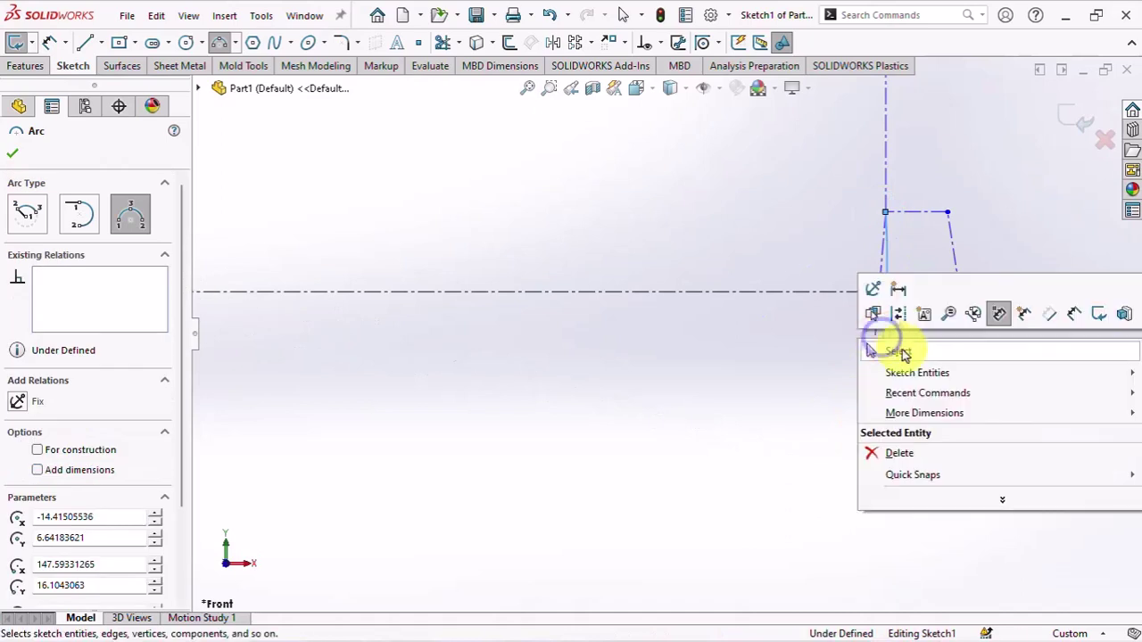
pyautogui.click(885, 347)
pyautogui.scroll(2, 901, 354)
pyautogui.scroll(2, 902, 350)
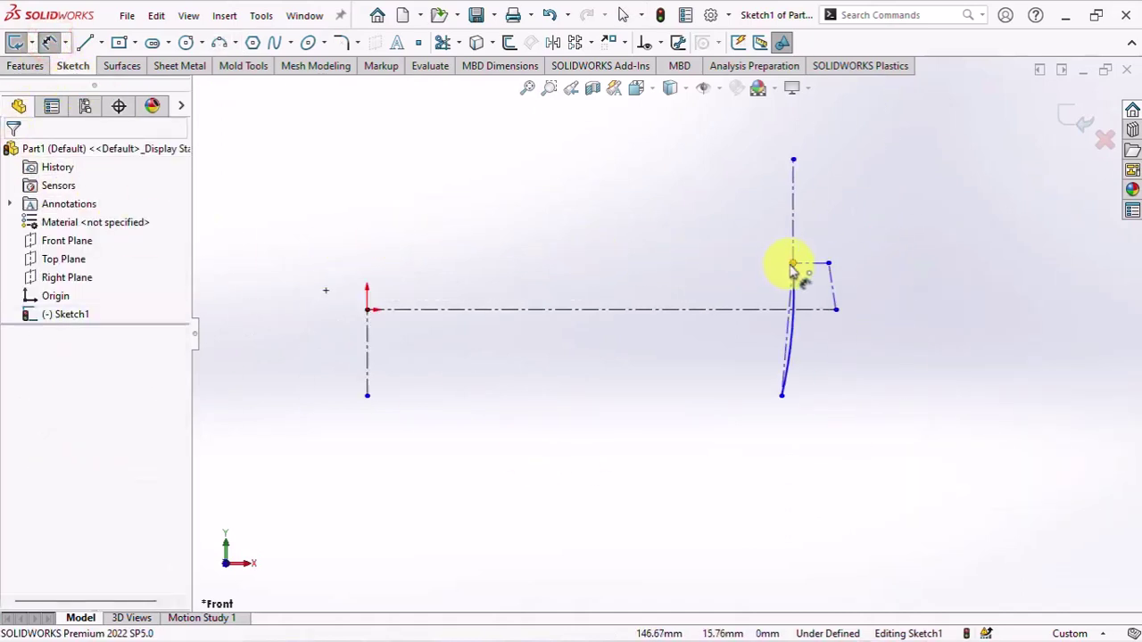
# Dimension the profile's horizontal offset from the vertical centerline as 167.
pyautogui.click(793, 265)
pyautogui.click(367, 339)
pyautogui.click(375, 231)
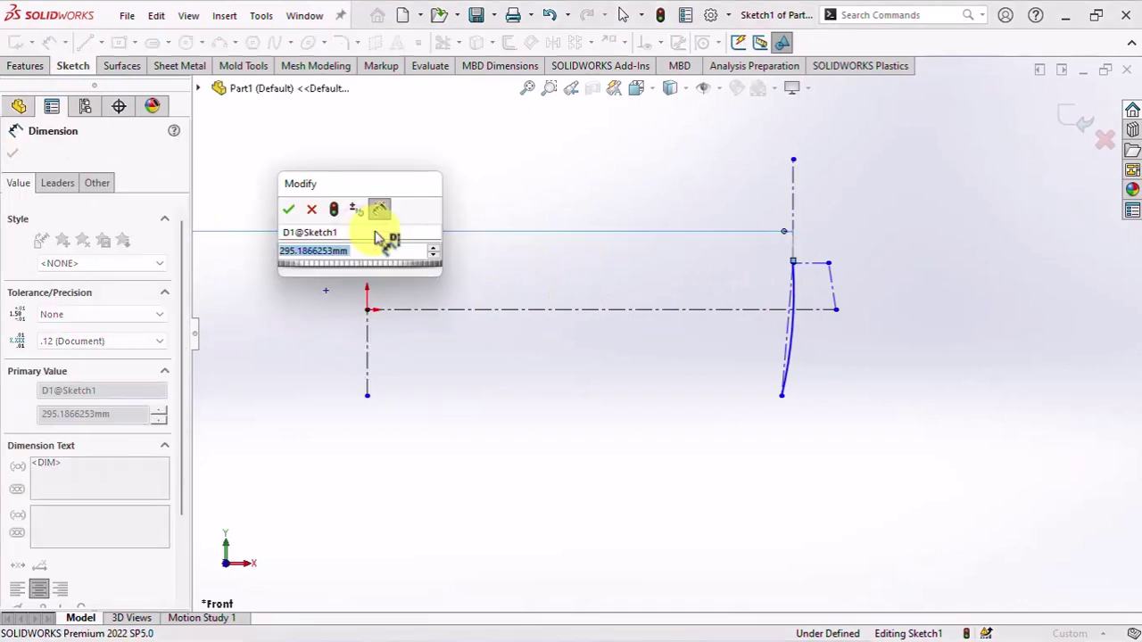
pyautogui.write('167')
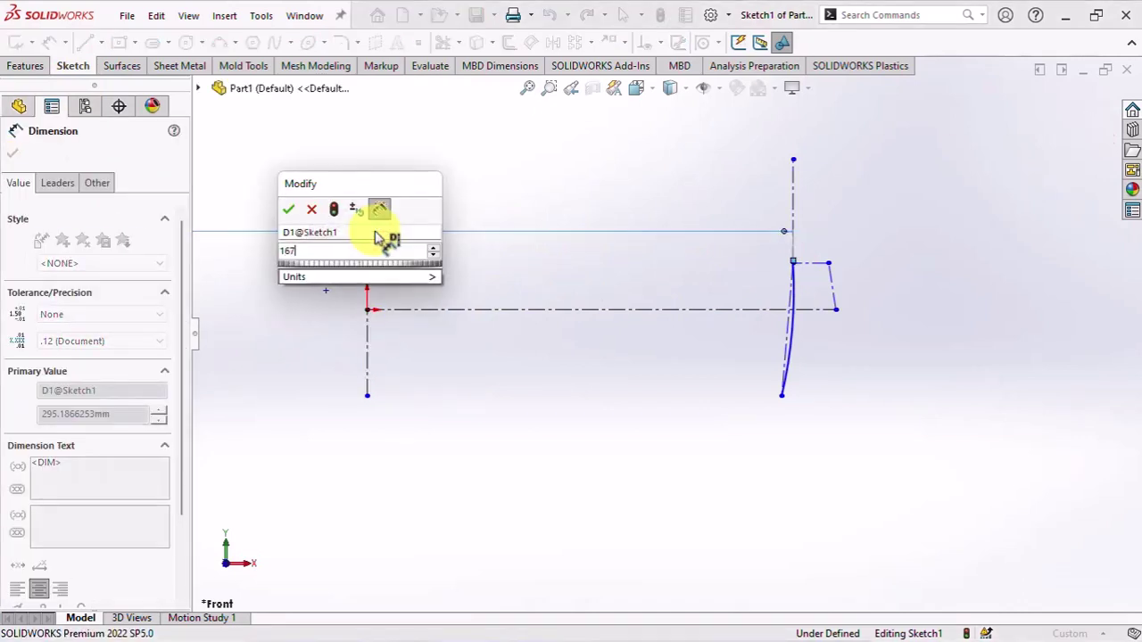
pyautogui.click(290, 211)
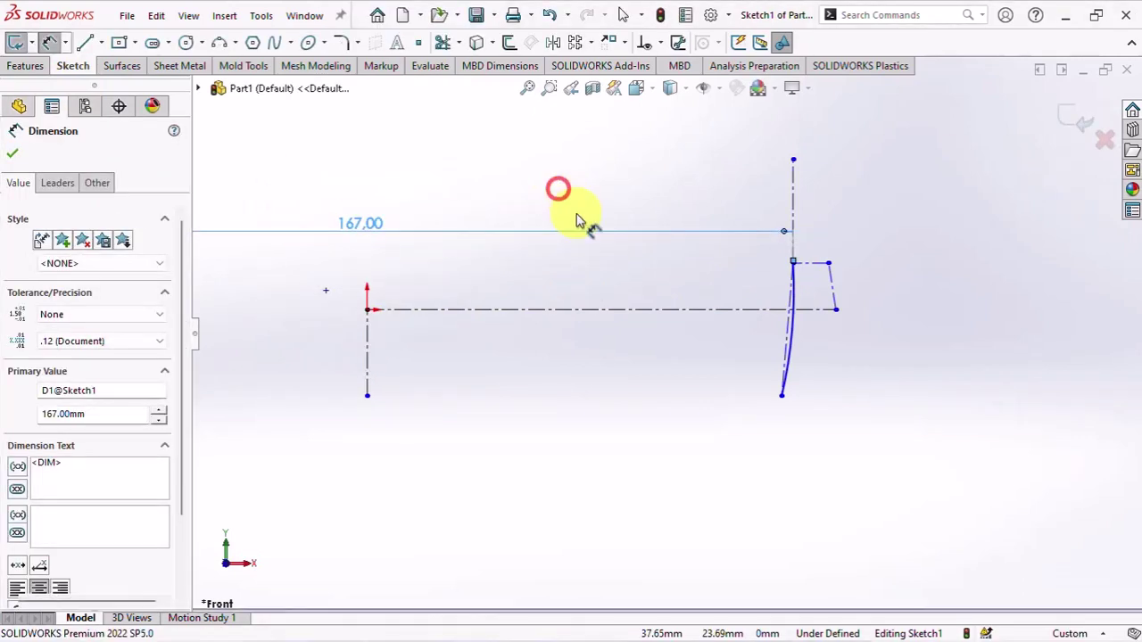
# Add height dimensions of 5.80 above the centerline and 31 across the curve.
pyautogui.scroll(-2, 802, 307)
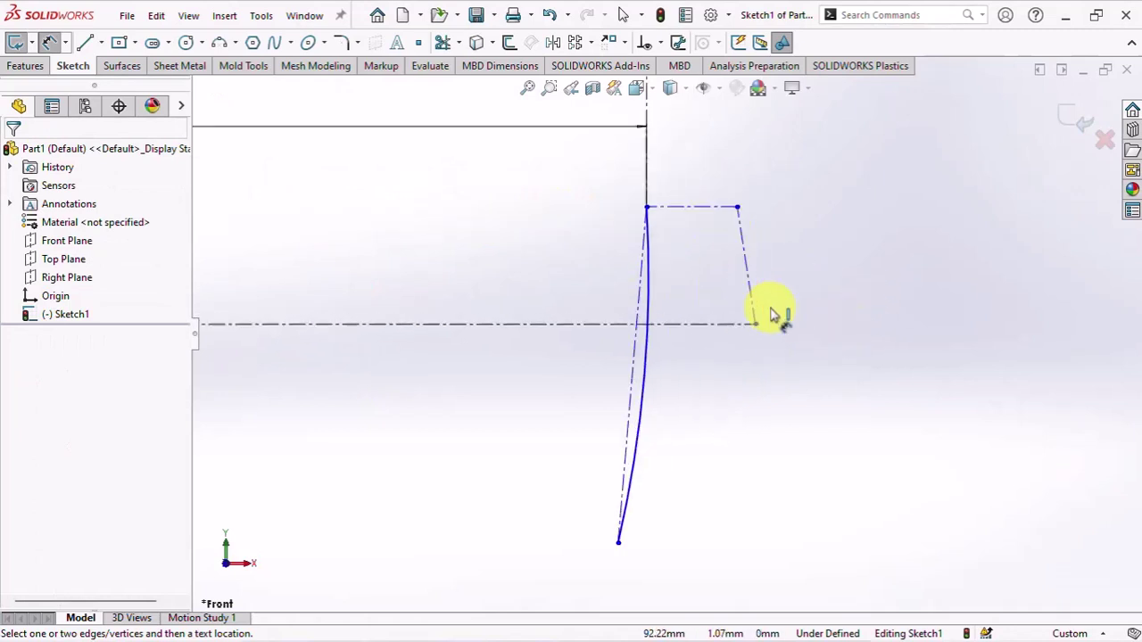
pyautogui.click(713, 207)
pyautogui.click(709, 322)
pyautogui.click(830, 270)
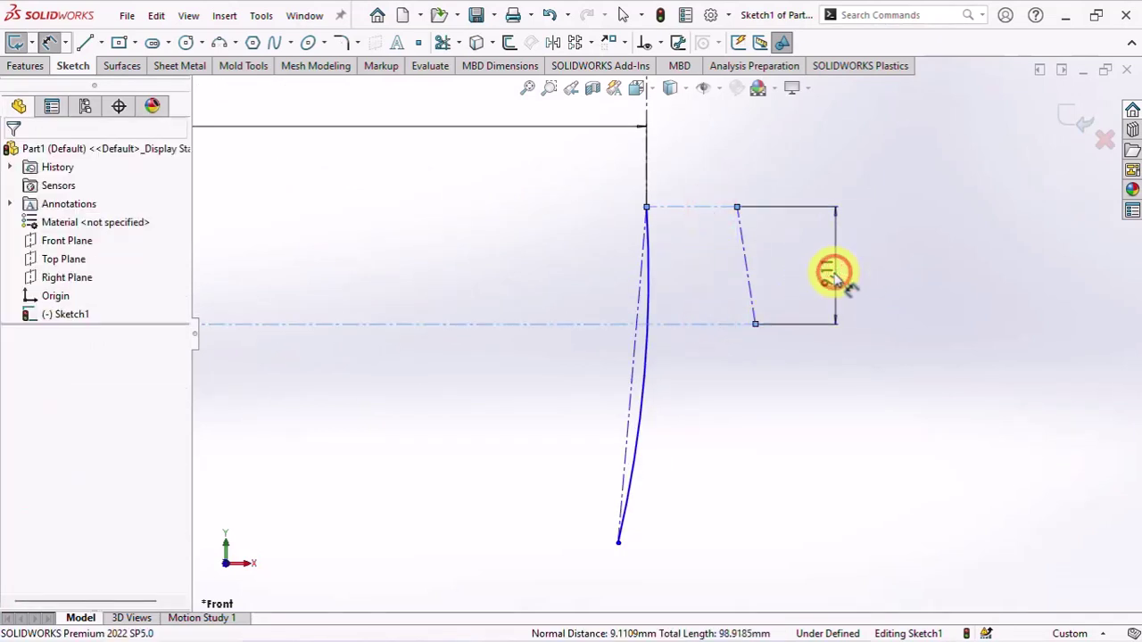
pyautogui.write('5.8')
pyautogui.click(765, 254)
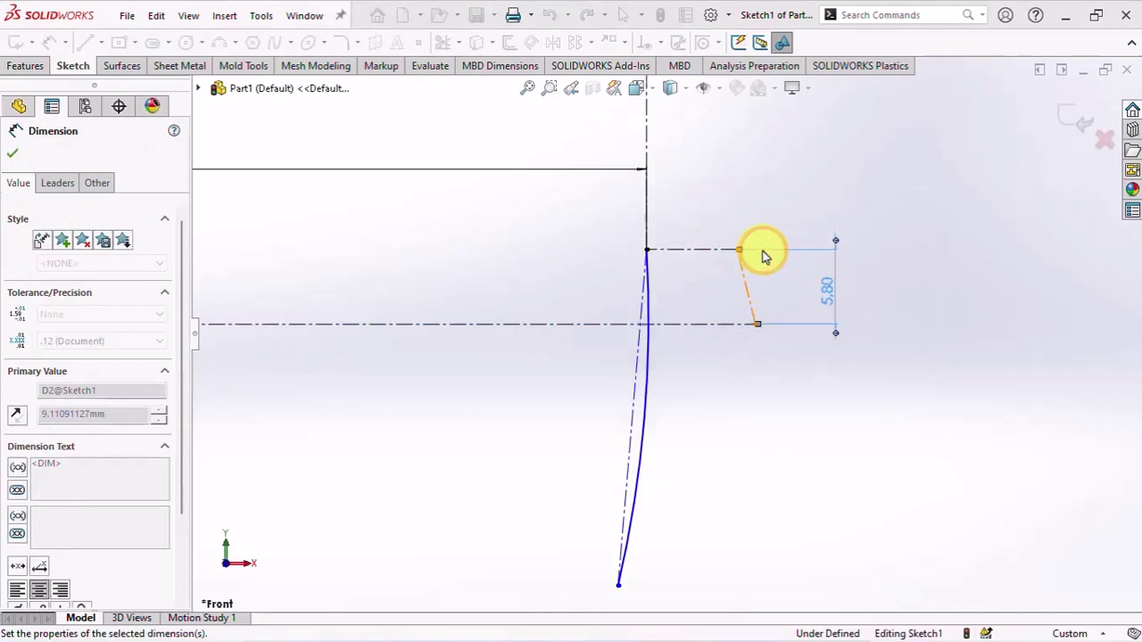
pyautogui.click(650, 259)
pyautogui.click(634, 510)
pyautogui.click(853, 408)
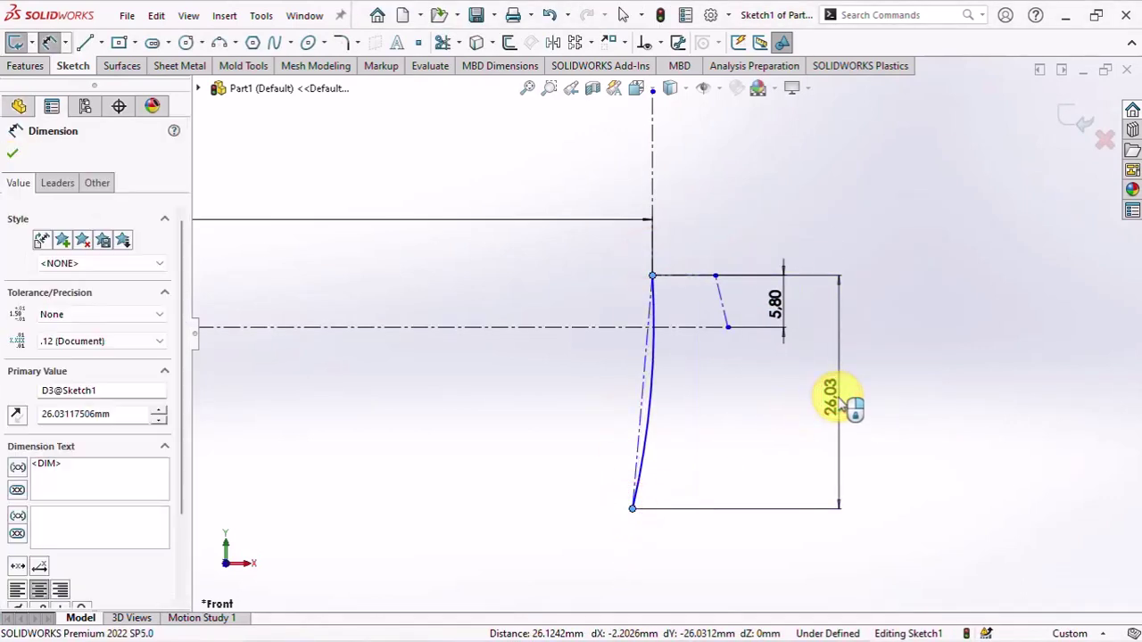
pyautogui.write('31')
pyautogui.click(769, 376)
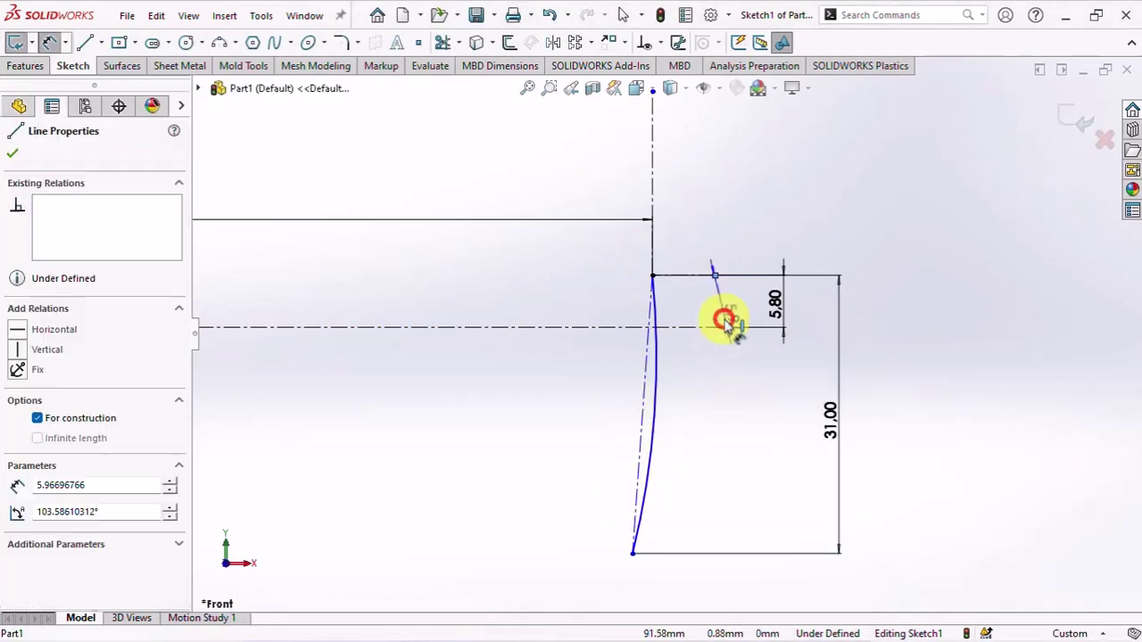
# Dimension the sloped lines with 5° and 3° angles.
pyautogui.moveTo(726, 318); pyautogui.dragTo(328, 385)
pyautogui.click(304, 375)
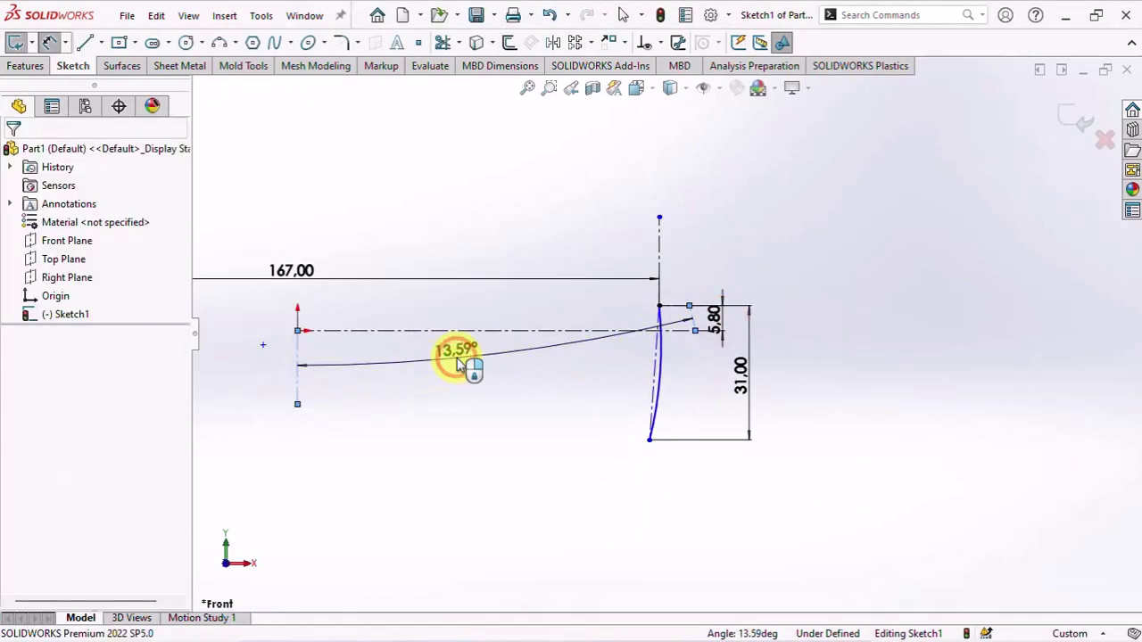
pyautogui.click(458, 364)
pyautogui.write('5')
pyautogui.click(385, 335)
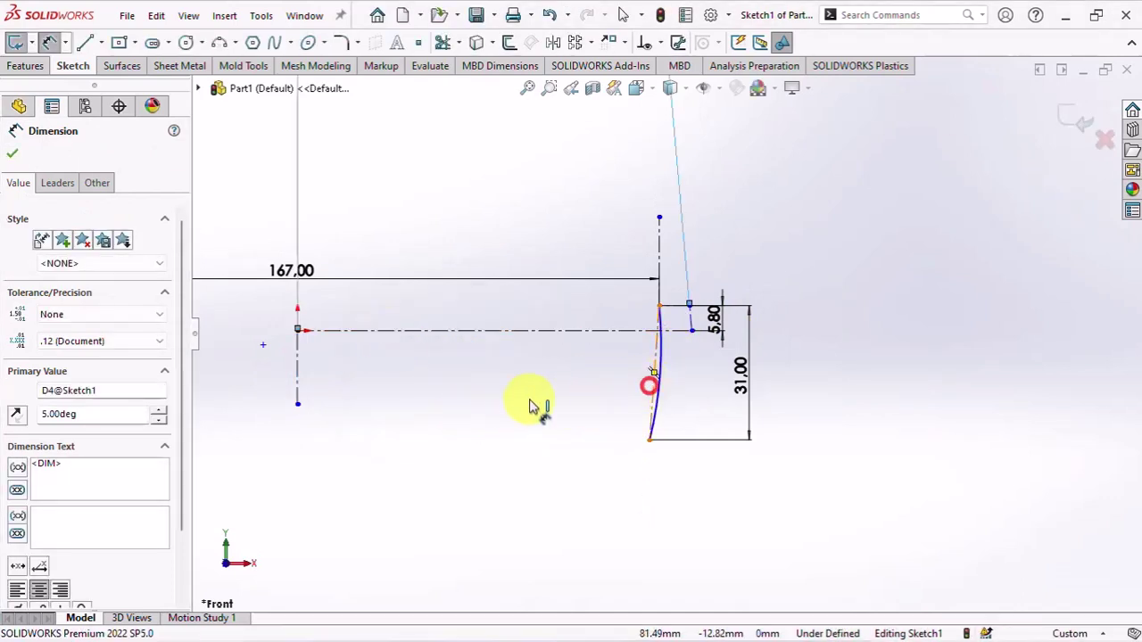
pyautogui.click(288, 381)
pyautogui.click(450, 383)
pyautogui.write('3')
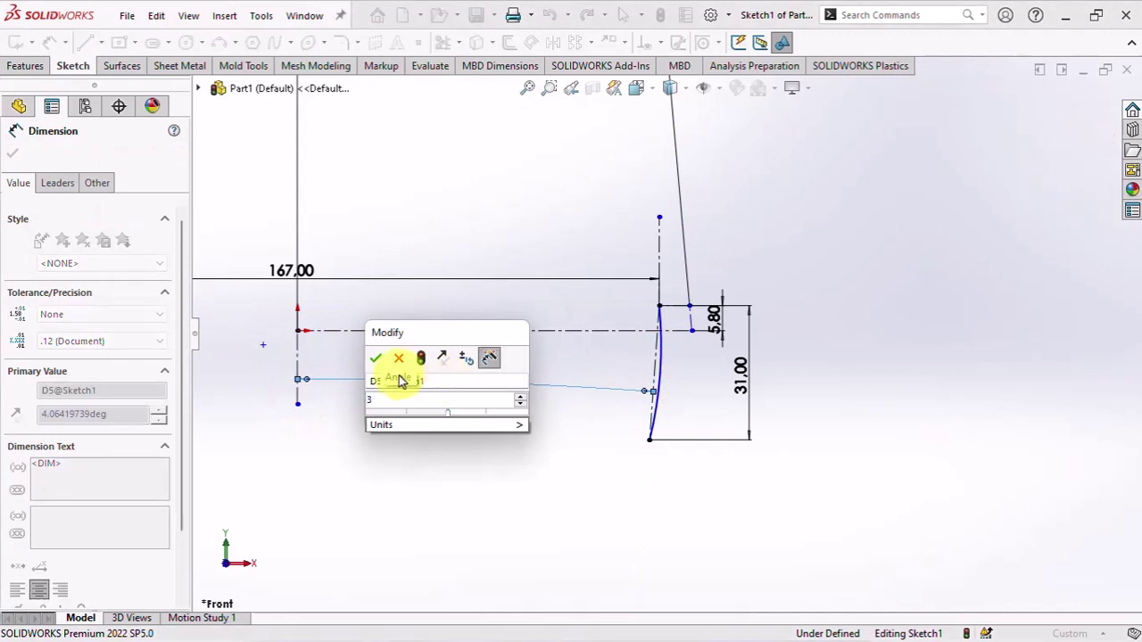
pyautogui.click(375, 358)
# Set the top short line's width to 8.50.
pyautogui.scroll(-4, 724, 325)
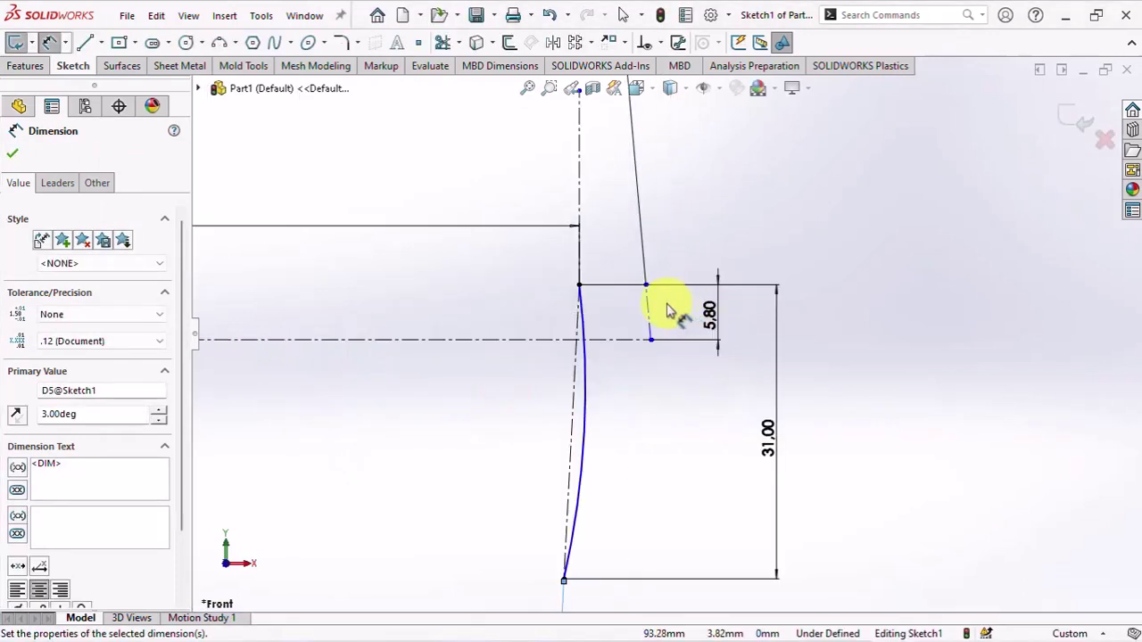
pyautogui.click(629, 291)
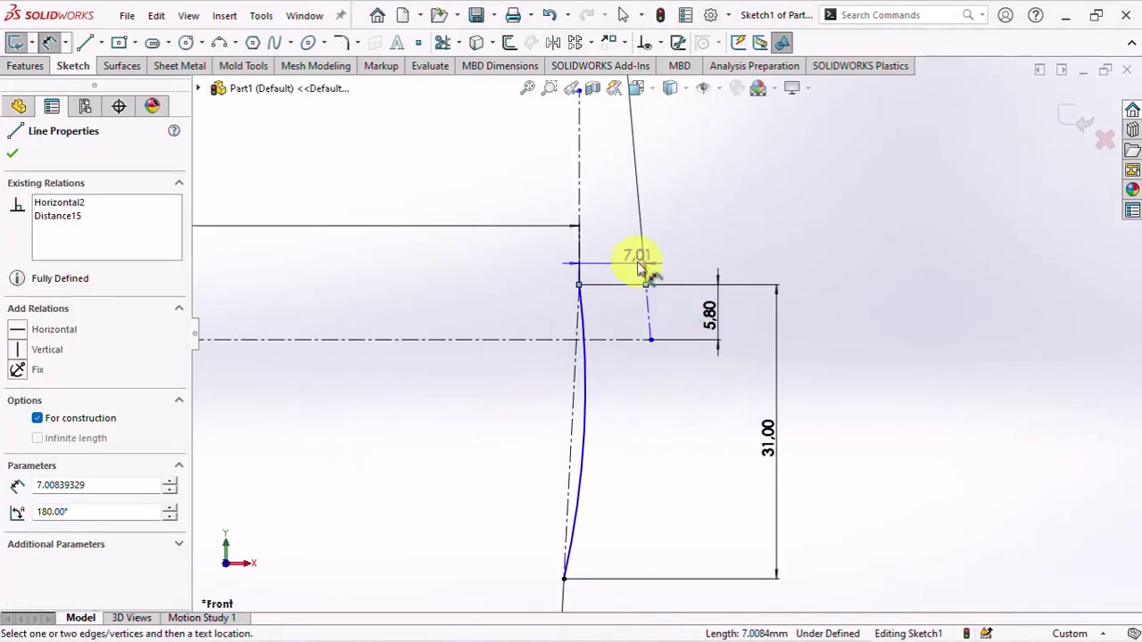
pyautogui.click(624, 260)
pyautogui.write('8.5')
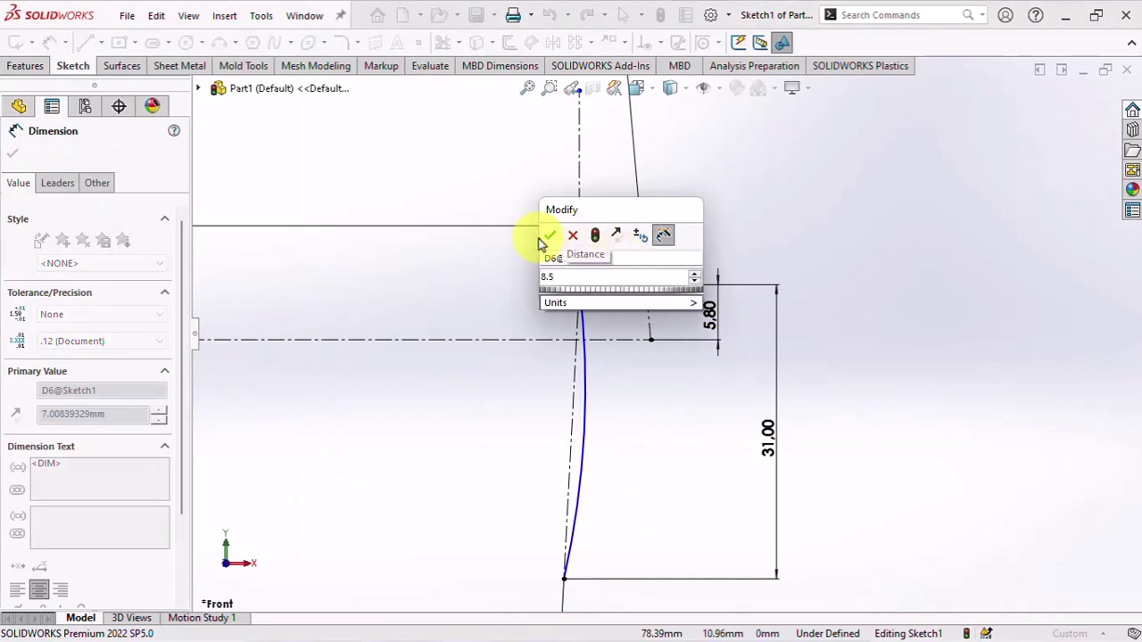
pyautogui.click(548, 235)
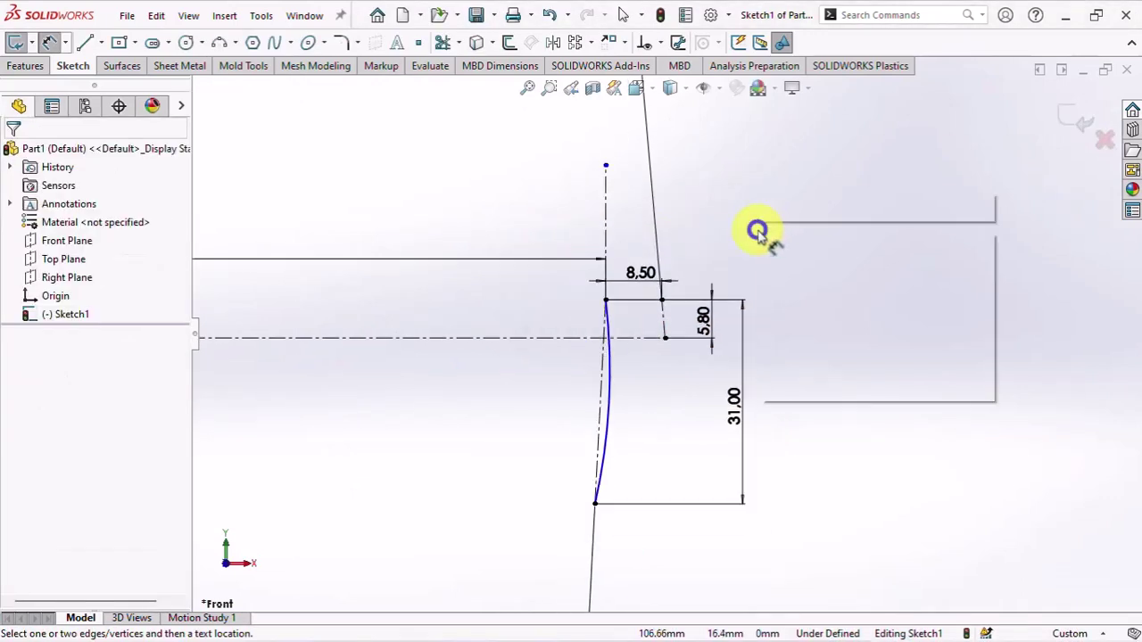
# Make the profile arc tangent to the adjacent line.
pyautogui.click(785, 281)
pyautogui.click(653, 42)
pyautogui.click(673, 84)
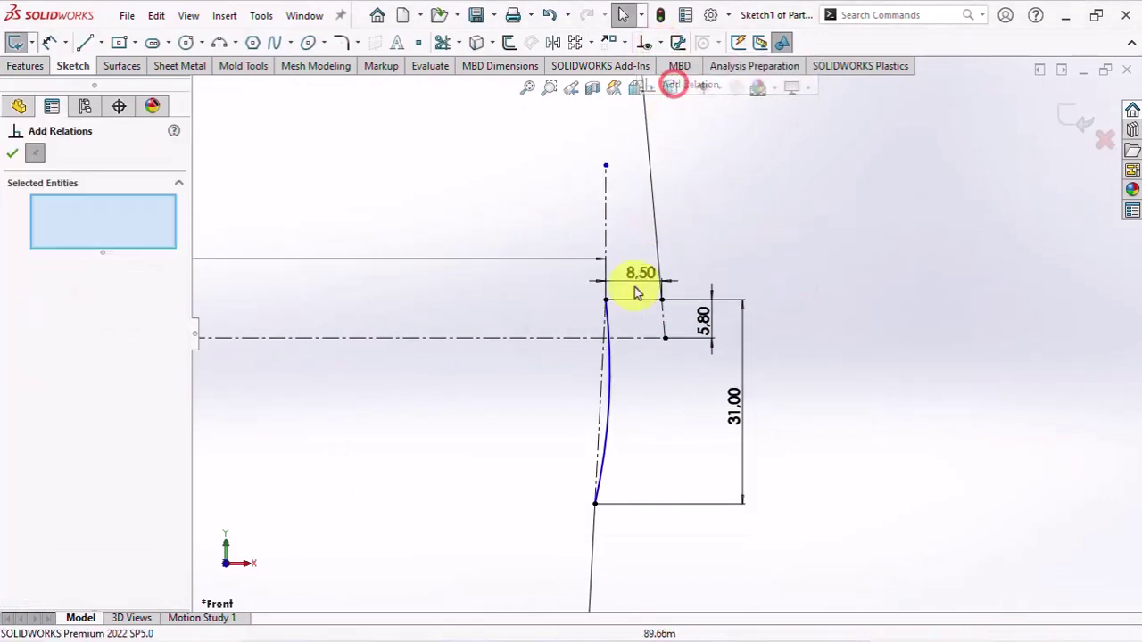
pyautogui.click(612, 377)
pyautogui.click(605, 238)
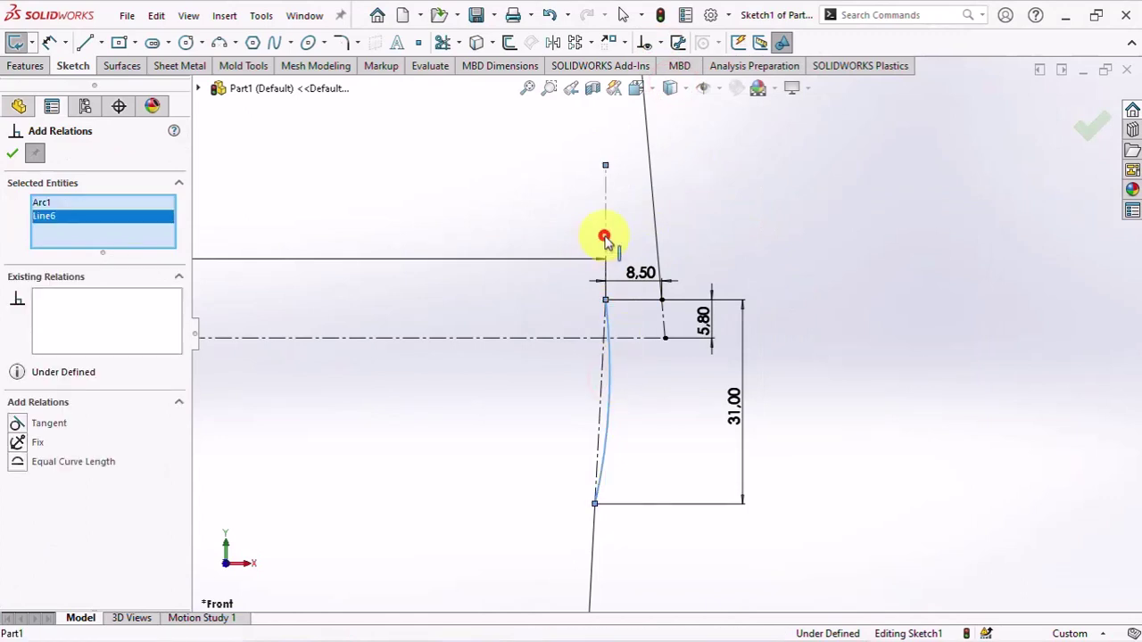
pyautogui.click(18, 426)
pyautogui.click(15, 155)
# Check the 5° angle dimension on the now fully defined sketch.
pyautogui.scroll(-3, 667, 382)
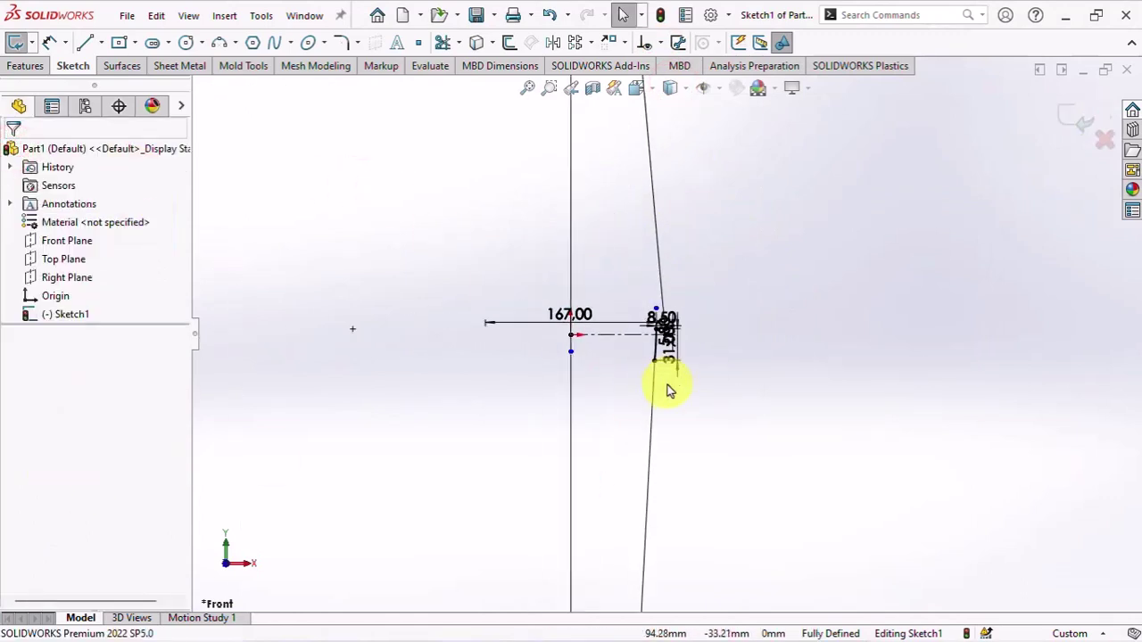
pyautogui.scroll(-2, 661, 346)
pyautogui.click(663, 340)
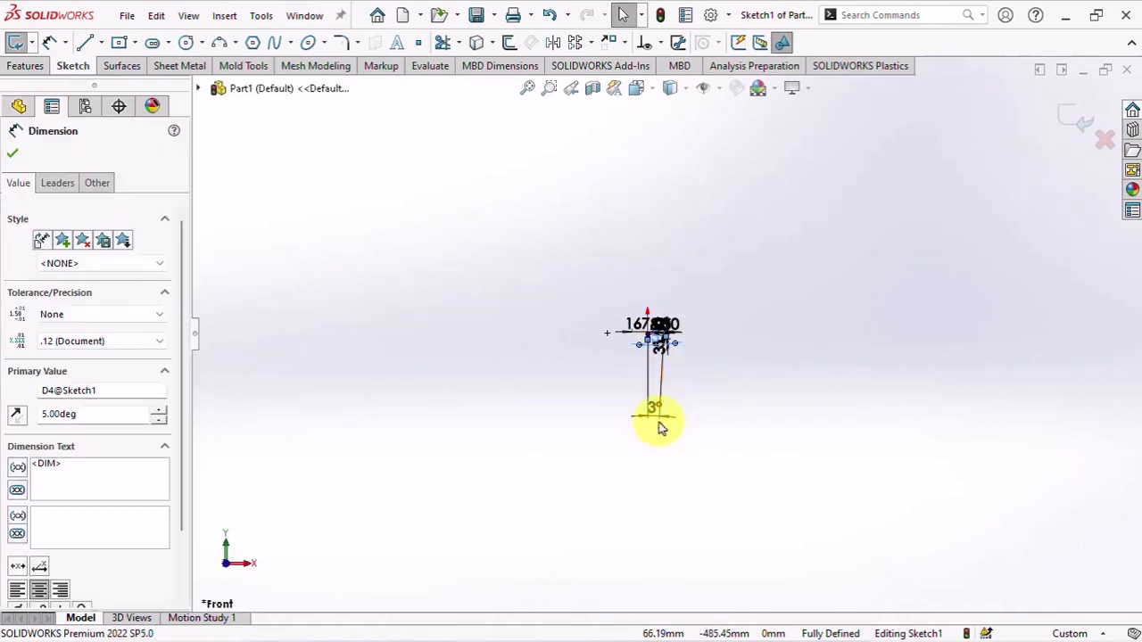
pyautogui.scroll(3, 676, 355)
pyautogui.scroll(3, 683, 319)
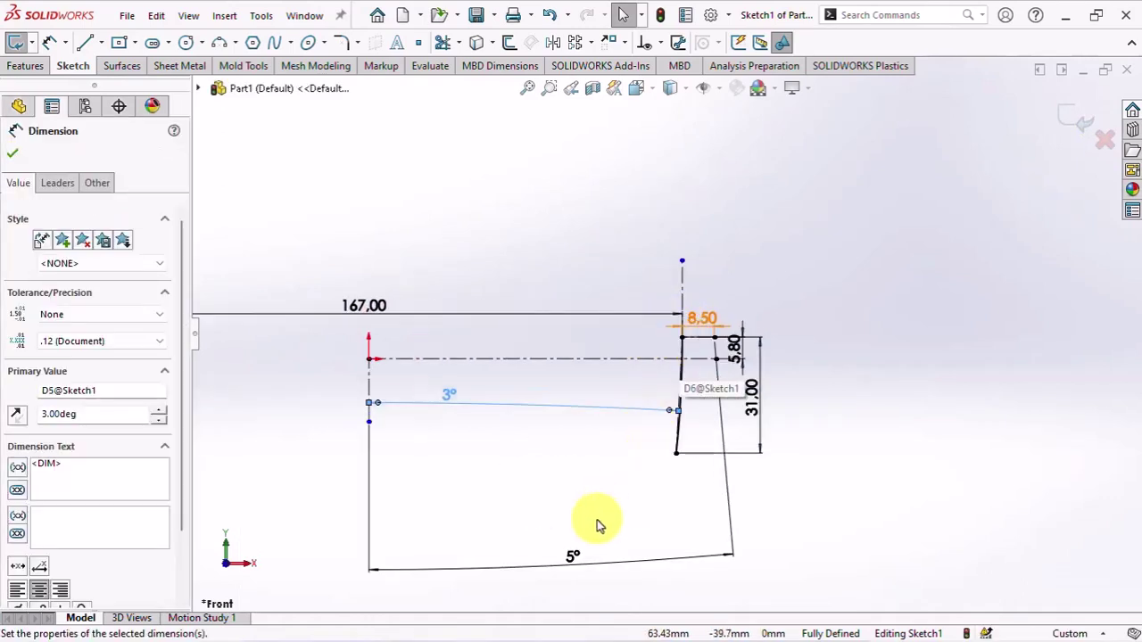
pyautogui.click(573, 480)
pyautogui.scroll(1, 652, 381)
pyautogui.scroll(2, 738, 400)
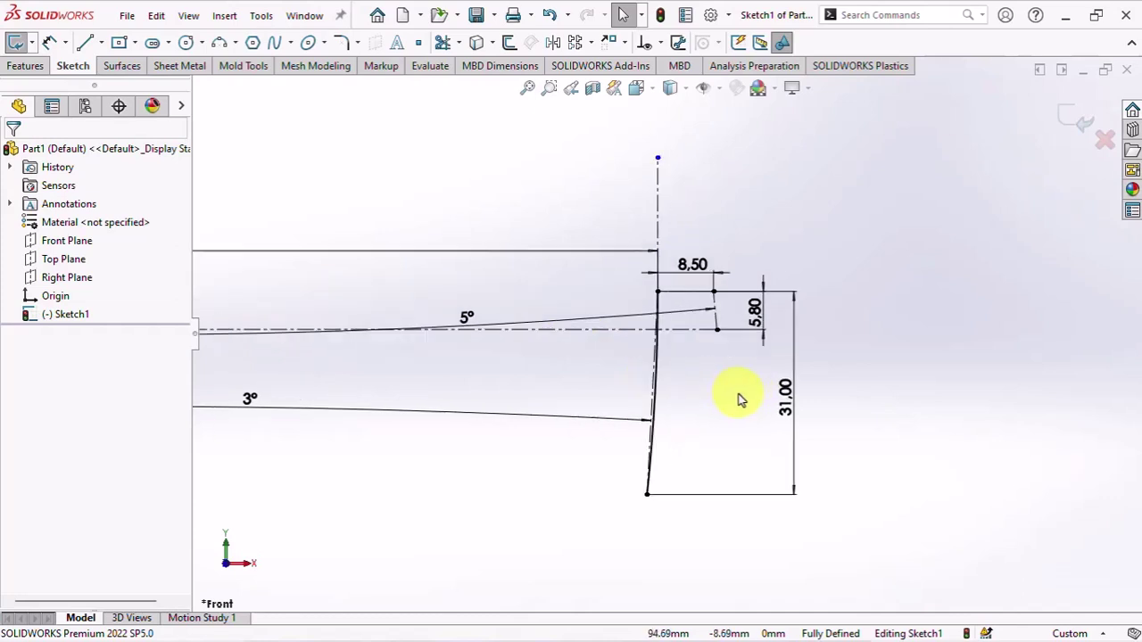
pyautogui.scroll(-5, 738, 400)
# Revolve the profile 90° about Line1 as a Mid Plane surface.
pyautogui.click(123, 72)
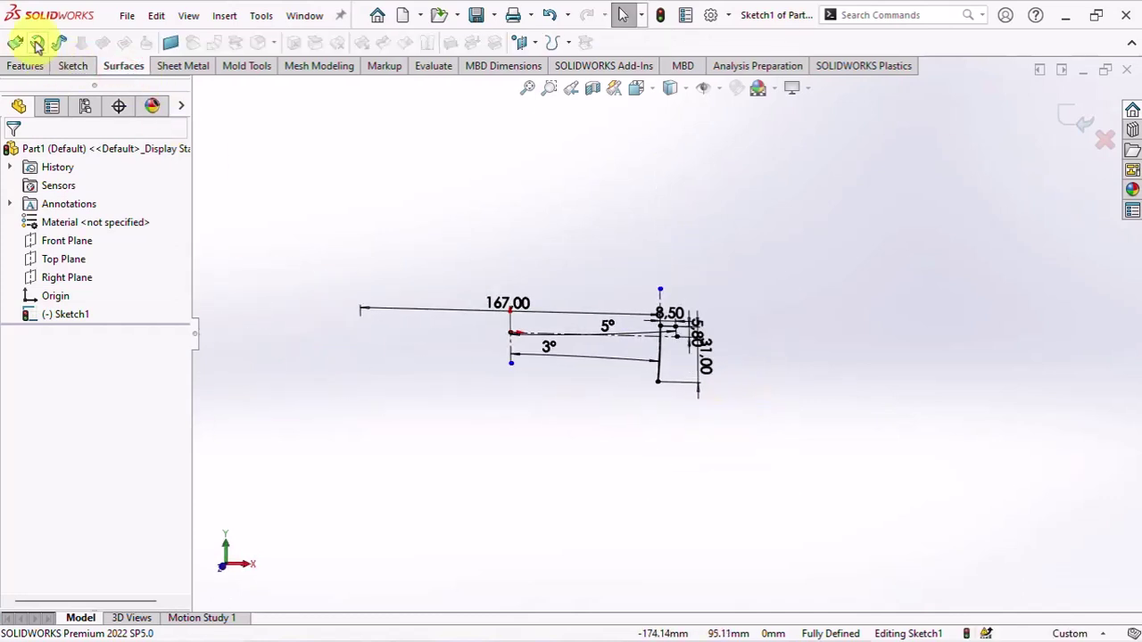
pyautogui.click(37, 42)
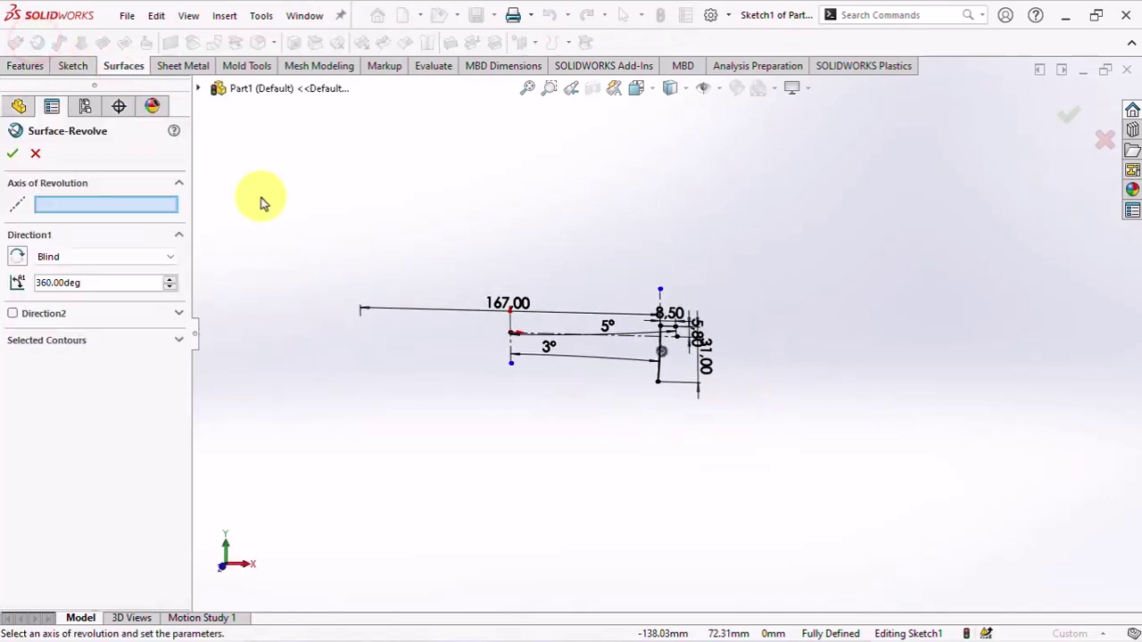
pyautogui.click(513, 339)
pyautogui.moveTo(513, 352); pyautogui.dragTo(481, 423, button='middle')
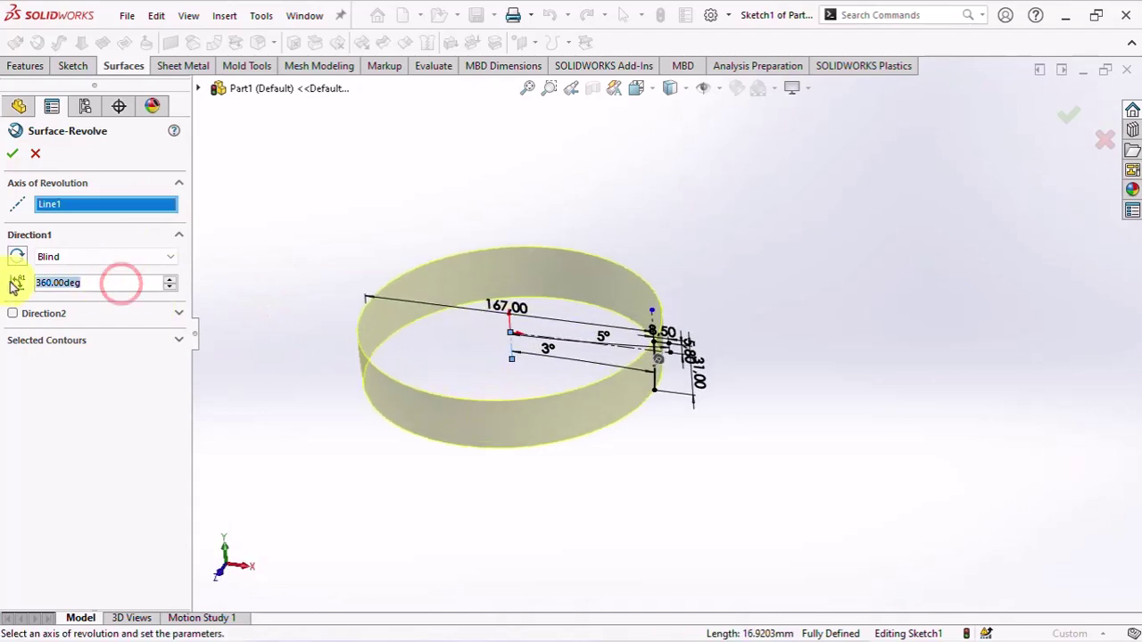
pyautogui.click(106, 282)
pyautogui.write('90')
pyautogui.press('Return')
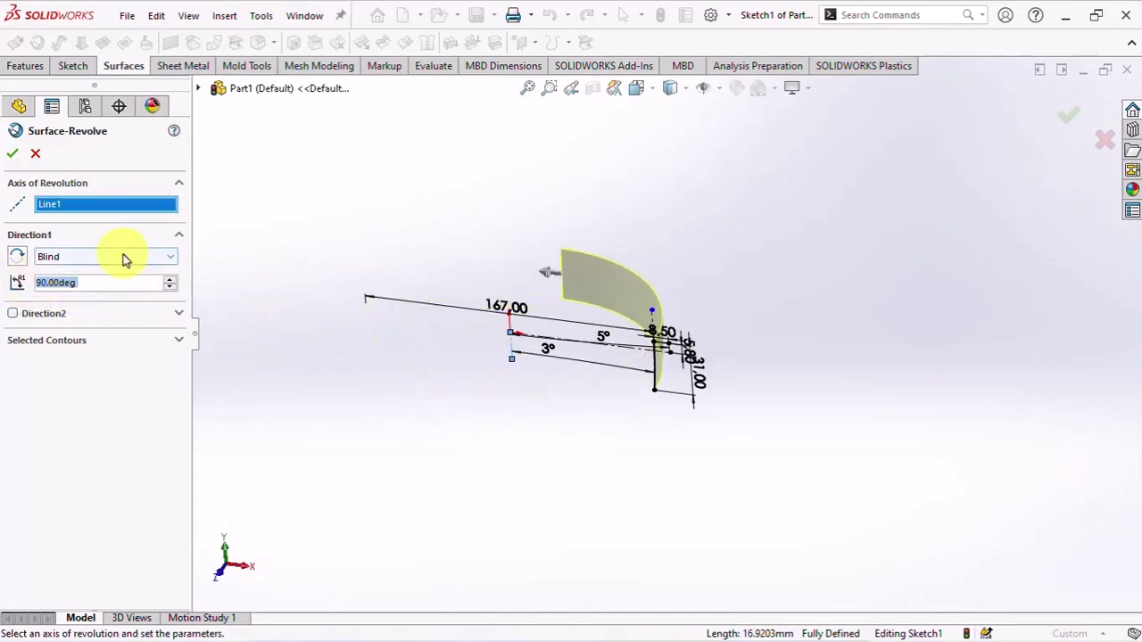
pyautogui.click(124, 259)
pyautogui.click(98, 321)
pyautogui.click(13, 154)
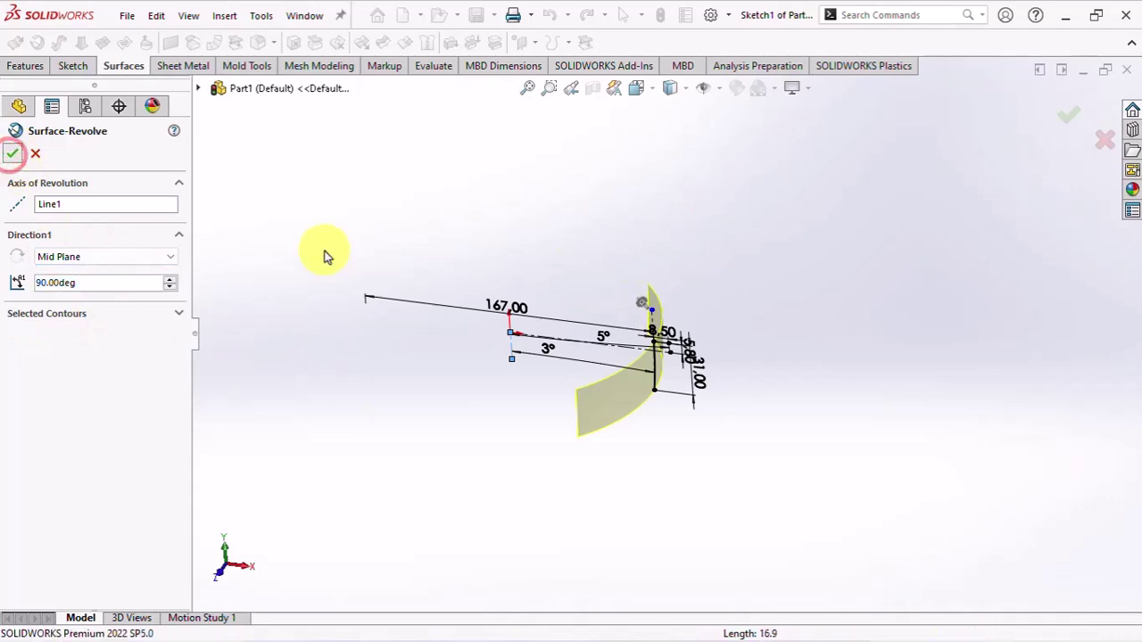
# On a Right Plane sketch, draw a horizontal line across the revolved surface.
pyautogui.click(53, 296)
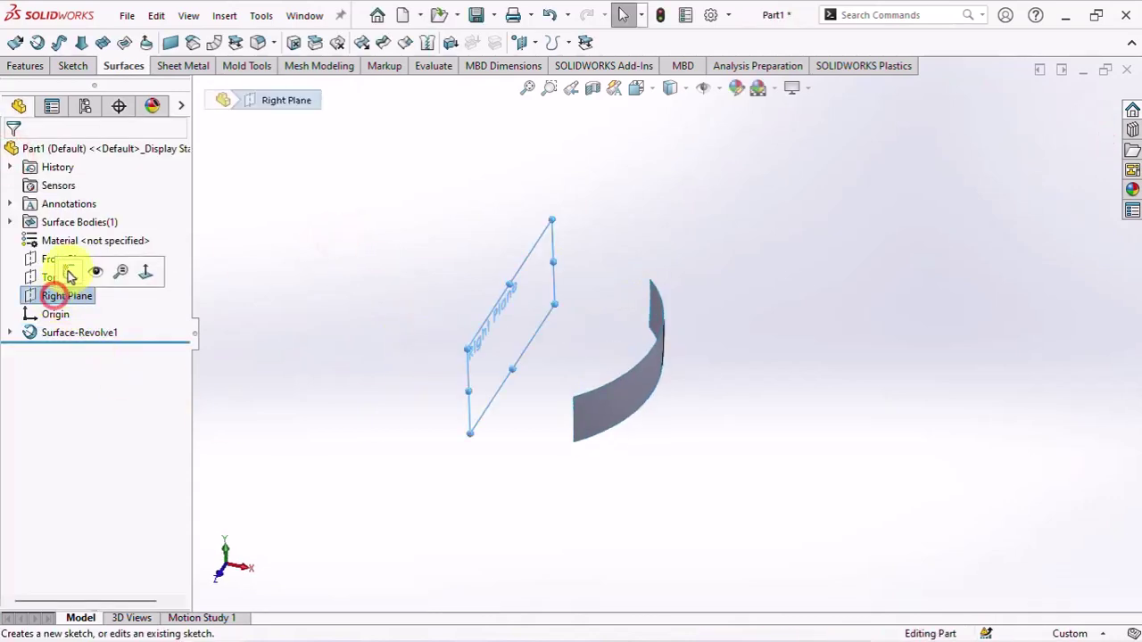
pyautogui.click(77, 264)
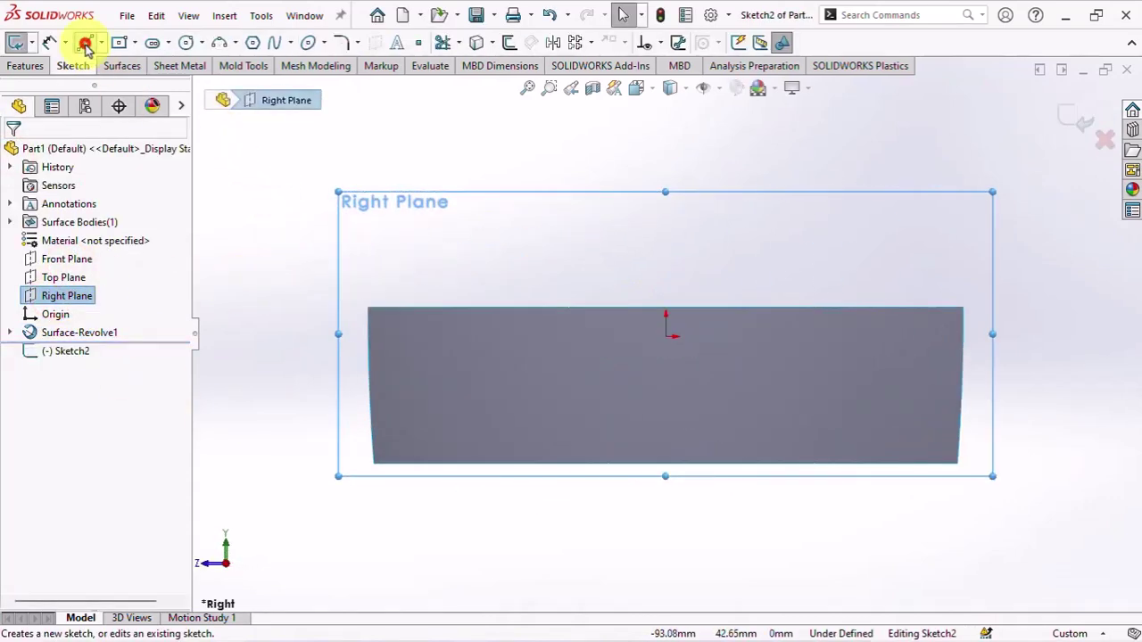
pyautogui.click(86, 43)
pyautogui.click(356, 435)
pyautogui.click(970, 435)
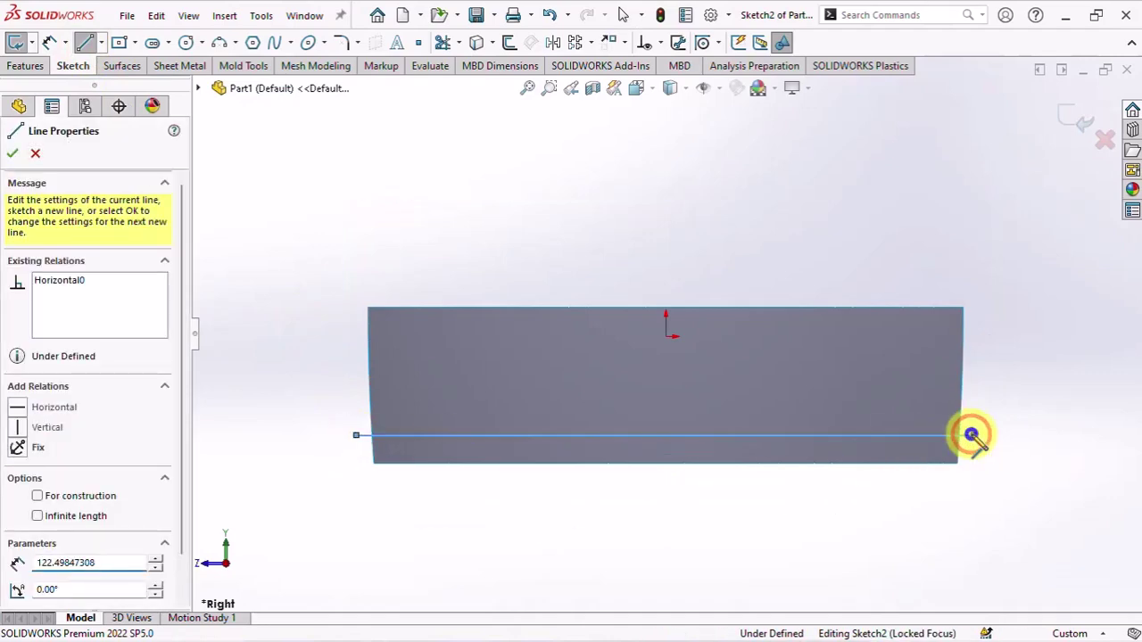
pyautogui.press('Escape')
# Dimension the line 6 mm from the surface's bottom edge and exit Sketch2.
pyautogui.click(48, 43)
pyautogui.click(469, 436)
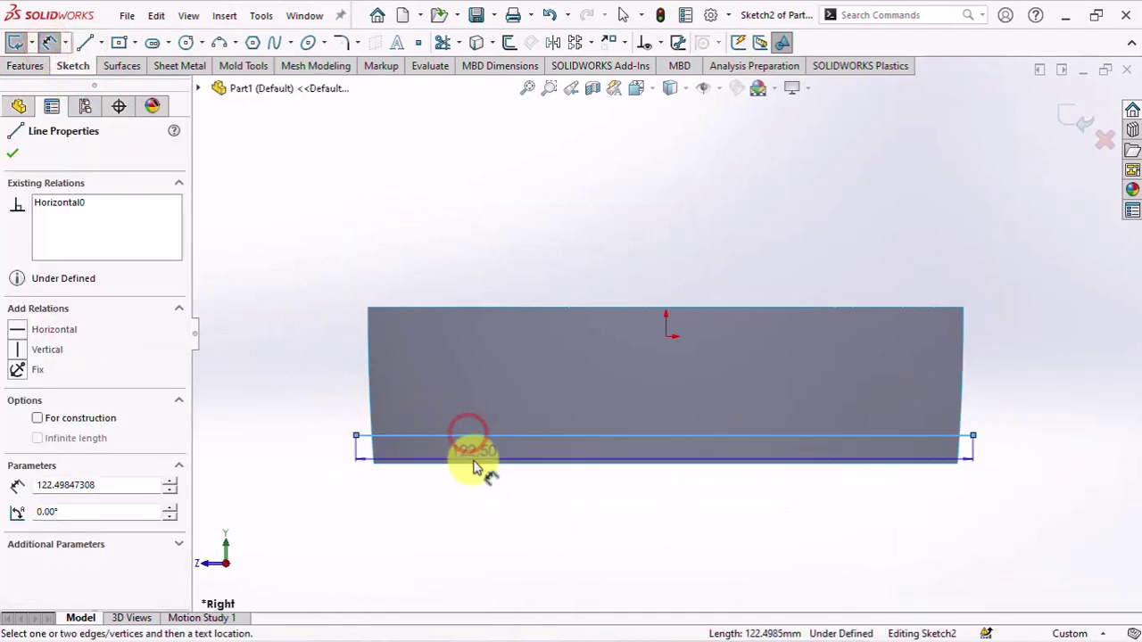
pyautogui.click(471, 461)
pyautogui.click(311, 453)
pyautogui.write('6')
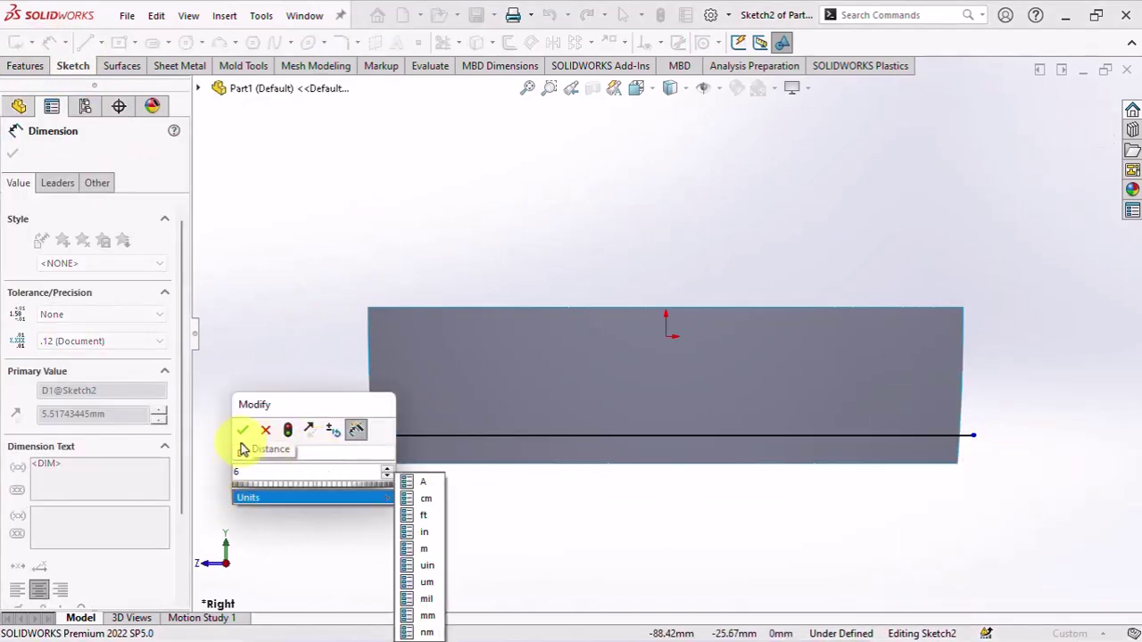
pyautogui.click(242, 431)
pyautogui.click(1083, 114)
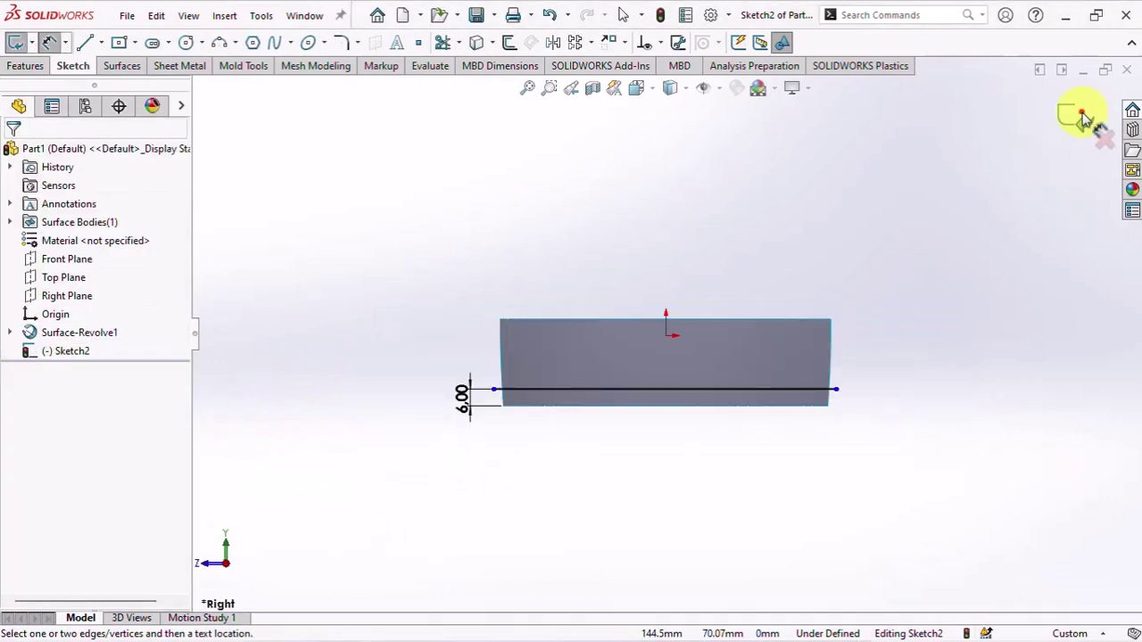
pyautogui.click(1083, 115)
# Project the Sketch2 line onto the revolved face as Curve1.
pyautogui.hotkey('ctrl', '7')
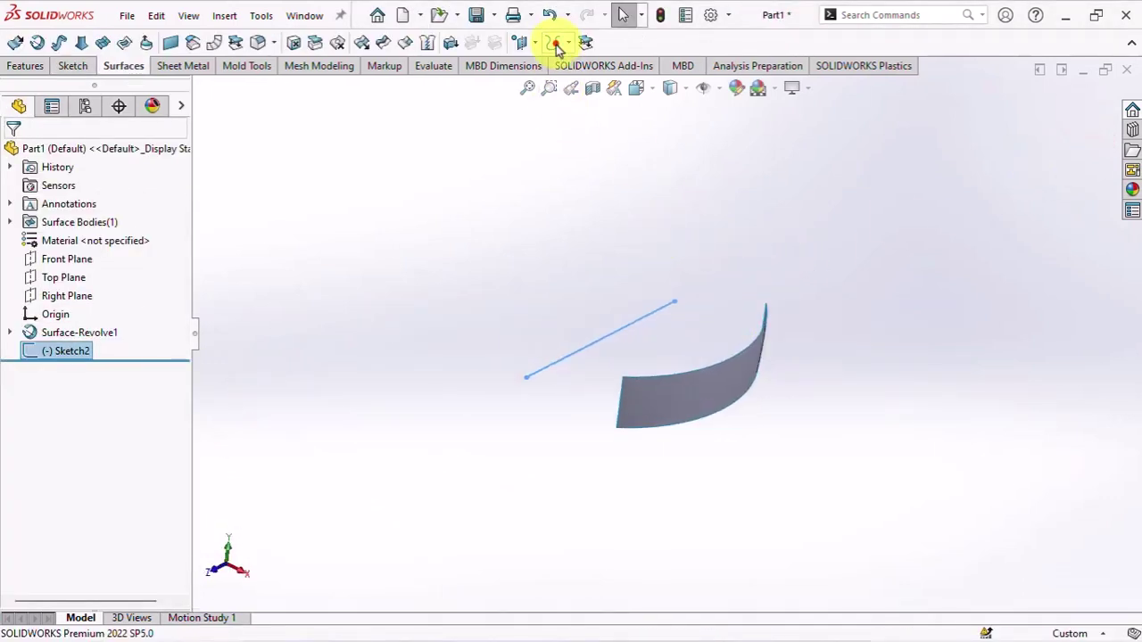
pyautogui.click(557, 44)
pyautogui.click(593, 84)
pyautogui.click(673, 403)
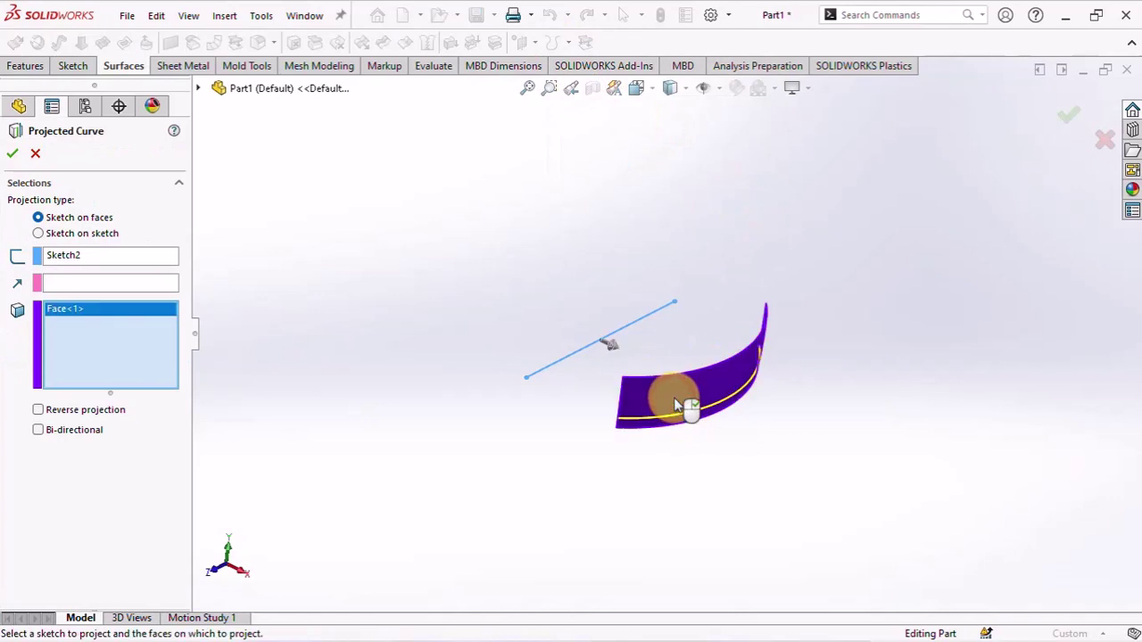
pyautogui.rightClick(818, 424)
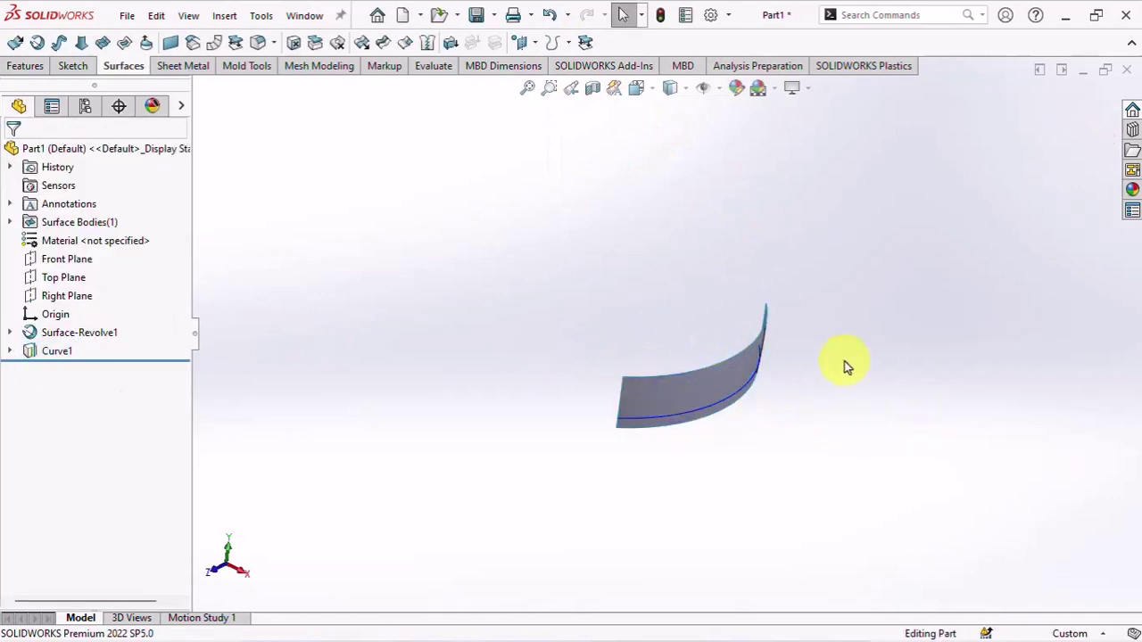
pyautogui.scroll(-2, 838, 408)
pyautogui.scroll(-2, 844, 408)
pyautogui.keyDown('ctrl'); pyautogui.moveTo(755, 313); pyautogui.dragTo(535, 217, button='middle'); pyautogui.keyUp('ctrl')
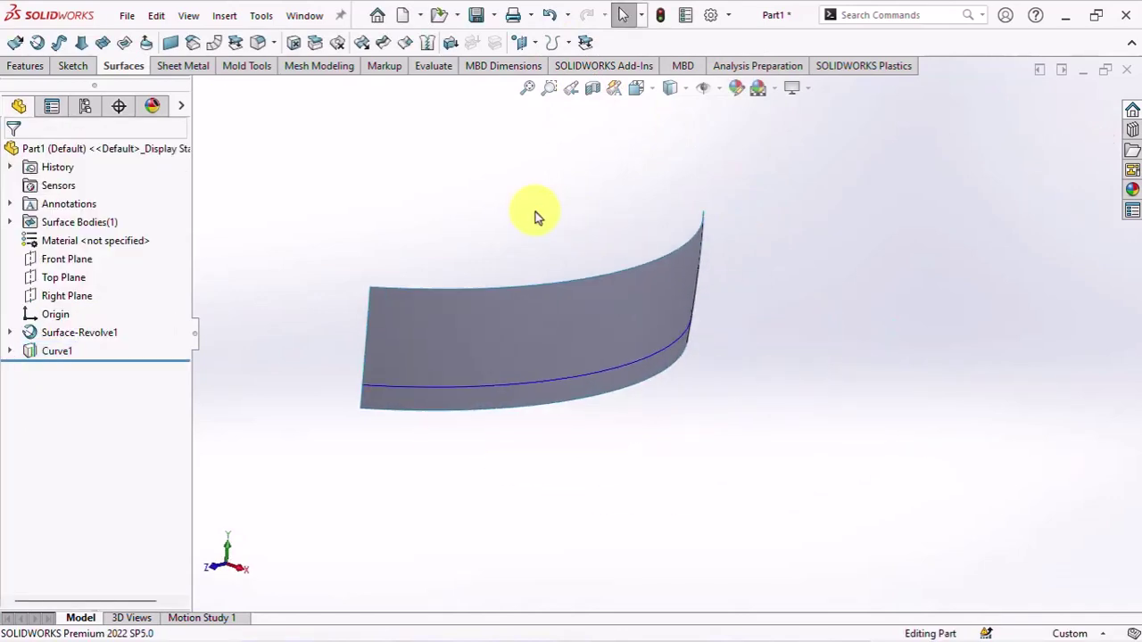
pyautogui.click(74, 66)
pyautogui.click(36, 42)
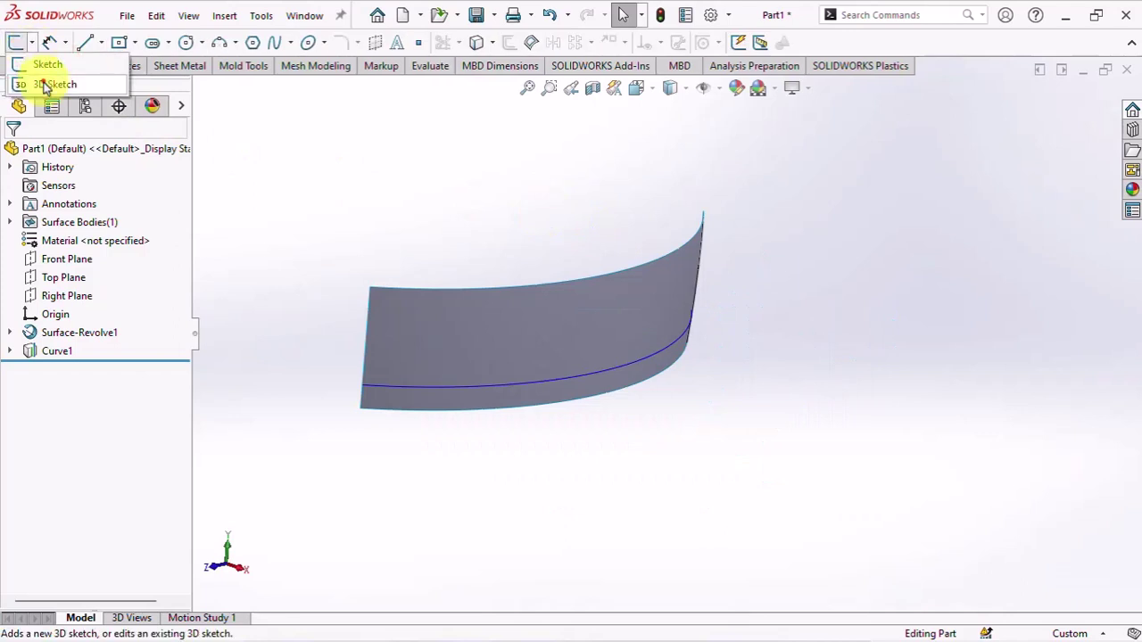
# In a new 3D sketch, convert Curve1 and the bottom edge into construction arcs.
pyautogui.click(51, 81)
pyautogui.moveTo(385, 237); pyautogui.dragTo(446, 196, button='middle')
pyautogui.click(479, 42)
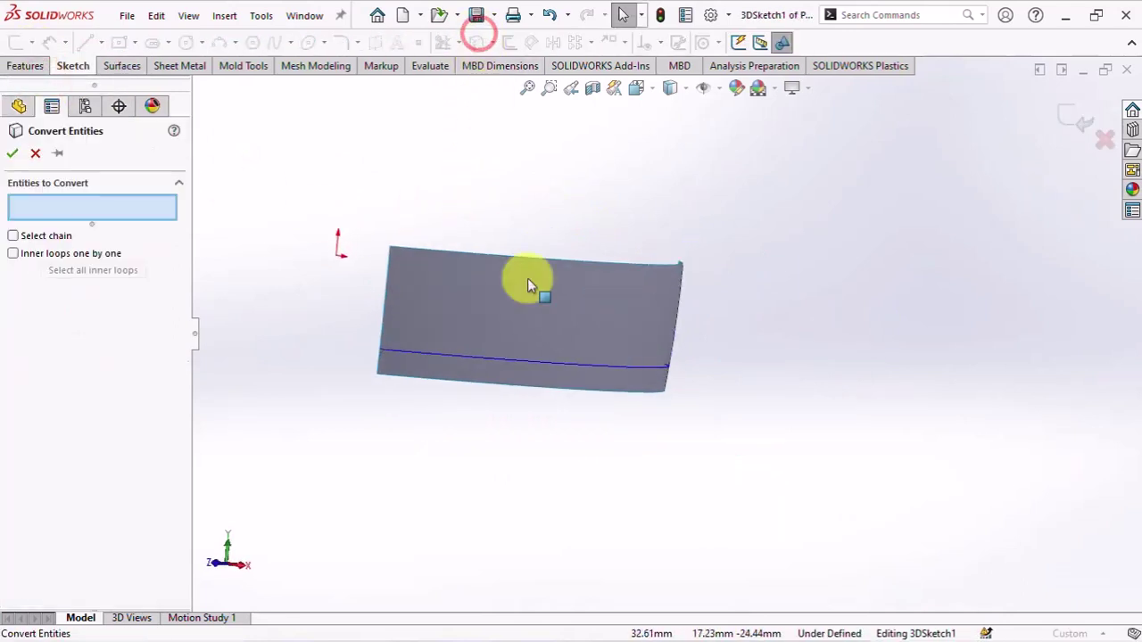
pyautogui.click(516, 360)
pyautogui.click(513, 384)
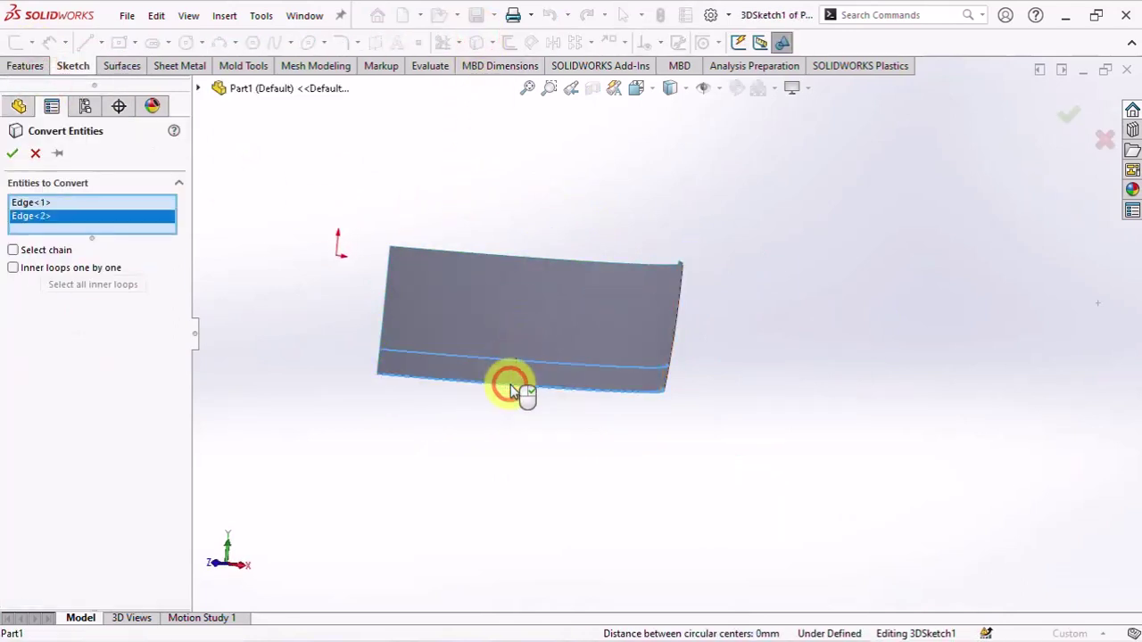
pyautogui.click(11, 155)
pyautogui.moveTo(301, 189); pyautogui.dragTo(479, 420, button='middle')
pyautogui.moveTo(563, 451); pyautogui.dragTo(522, 364)
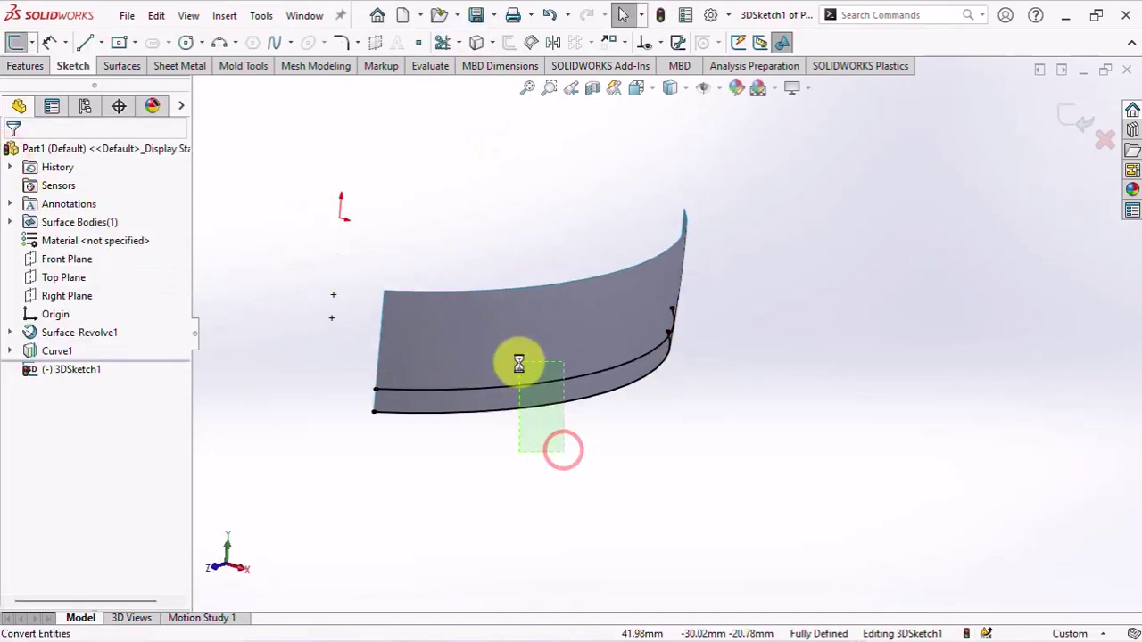
pyautogui.click(596, 316)
pyautogui.moveTo(668, 430); pyautogui.dragTo(624, 438, button='middle')
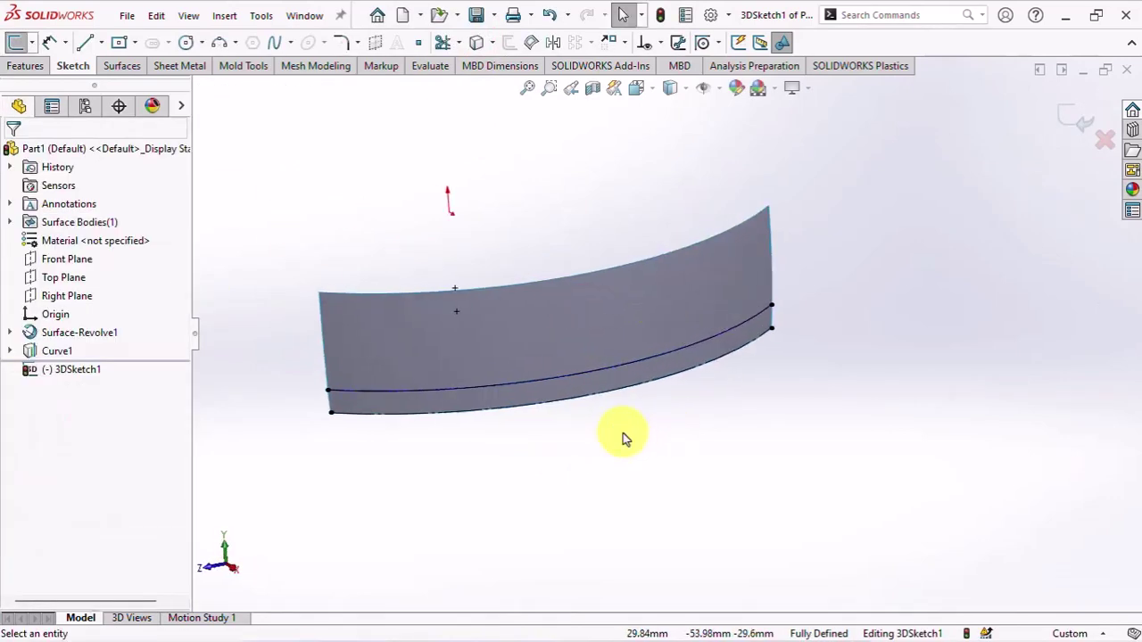
# Divide the copied arcs into evenly spaced points with the Segment tool.
pyautogui.click(591, 370)
pyautogui.click(260, 15)
pyautogui.moveTo(300, 500)
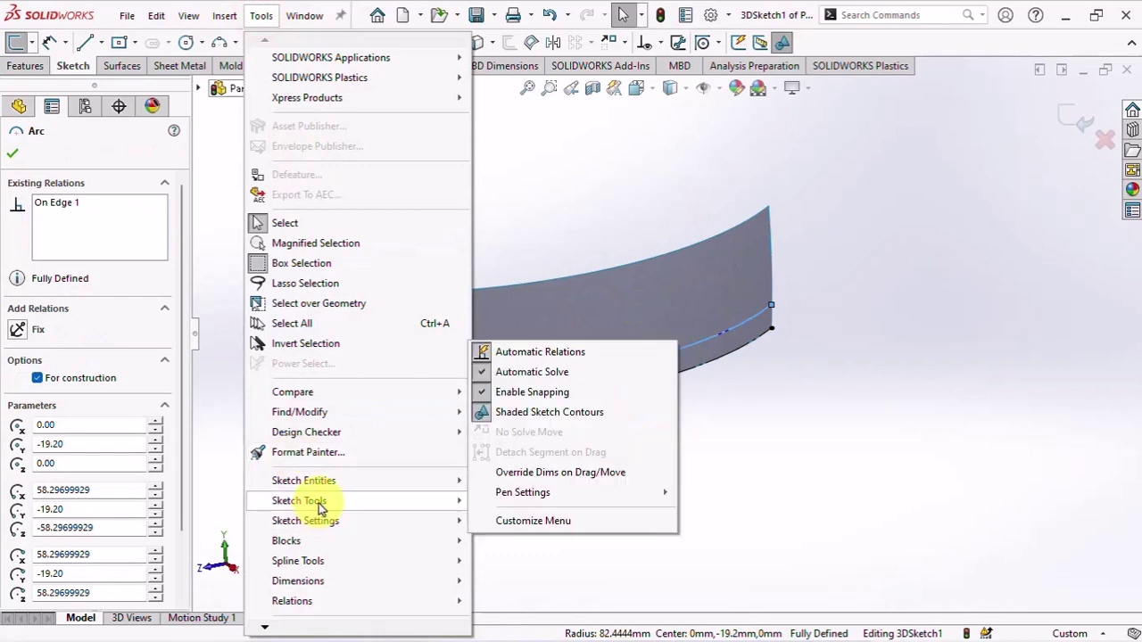
pyautogui.click(530, 197)
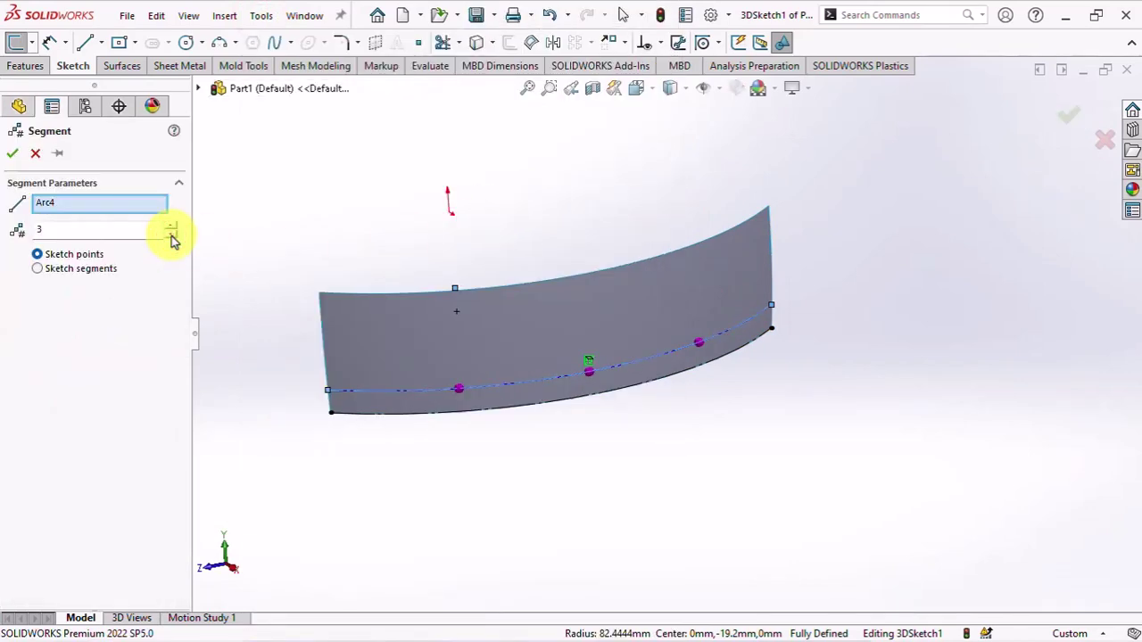
pyautogui.click(424, 415)
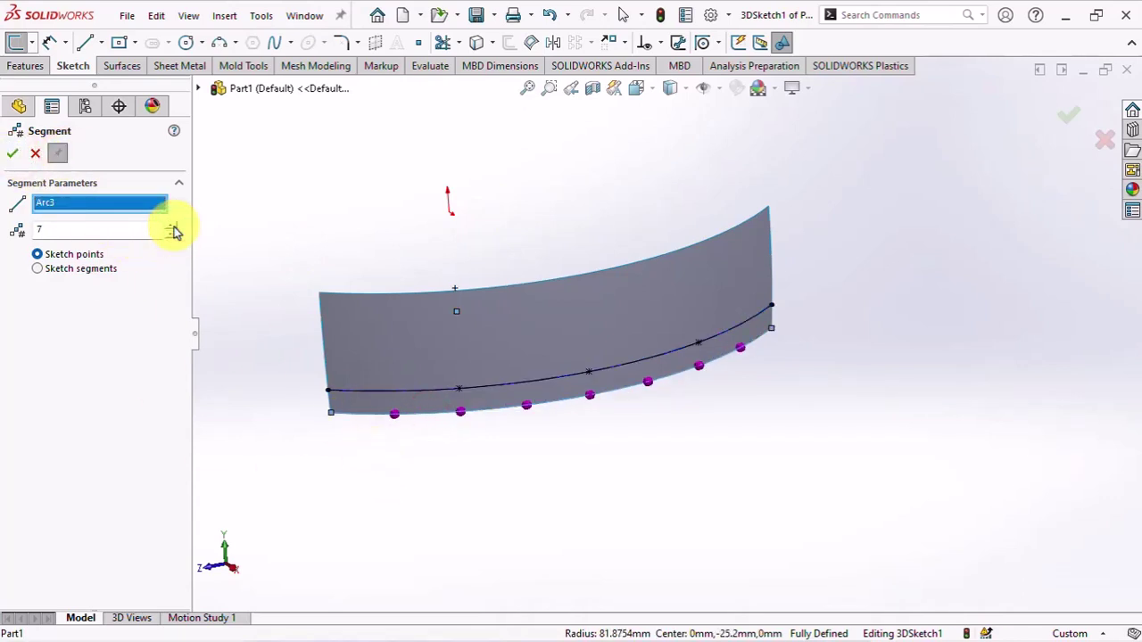
pyautogui.moveTo(317, 502); pyautogui.dragTo(317, 483, button='middle')
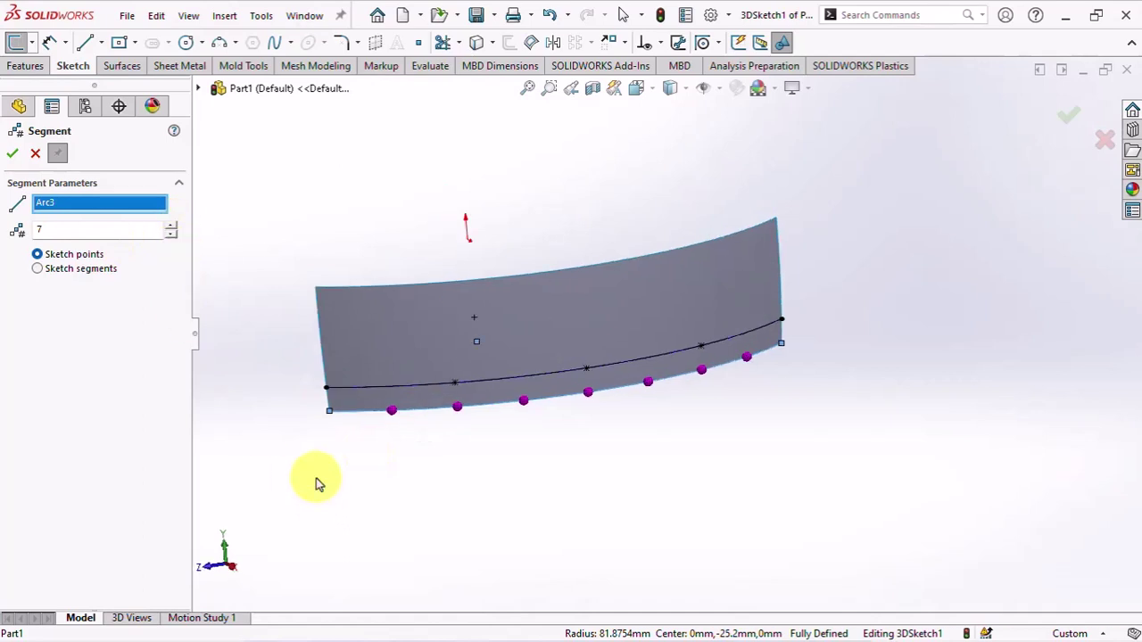
pyautogui.click(13, 157)
pyautogui.click(37, 156)
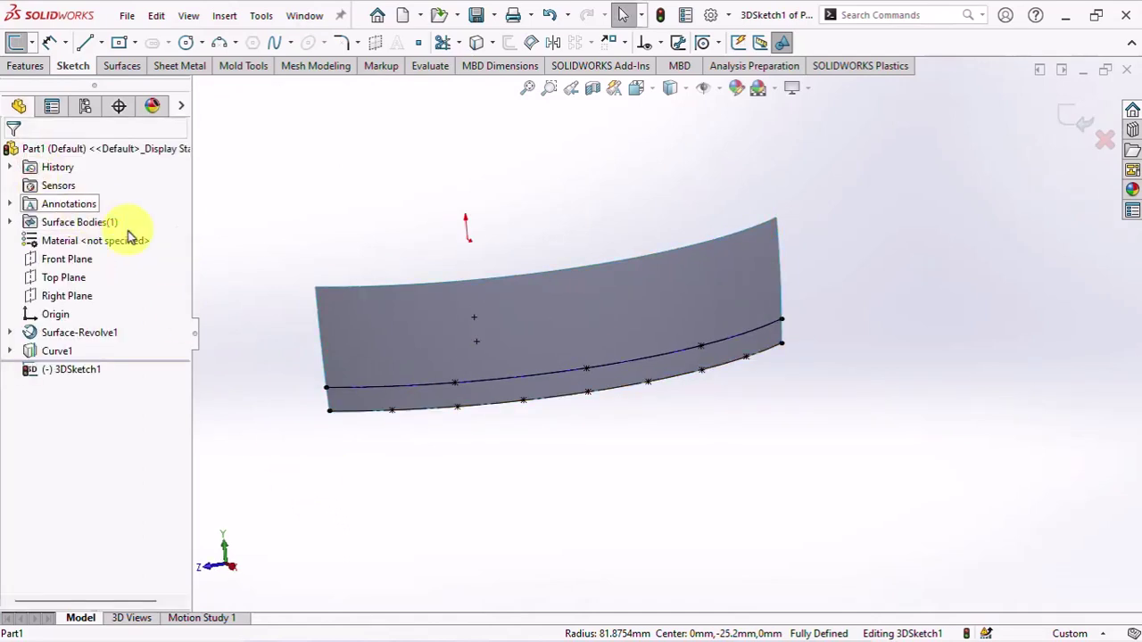
pyautogui.click(219, 41)
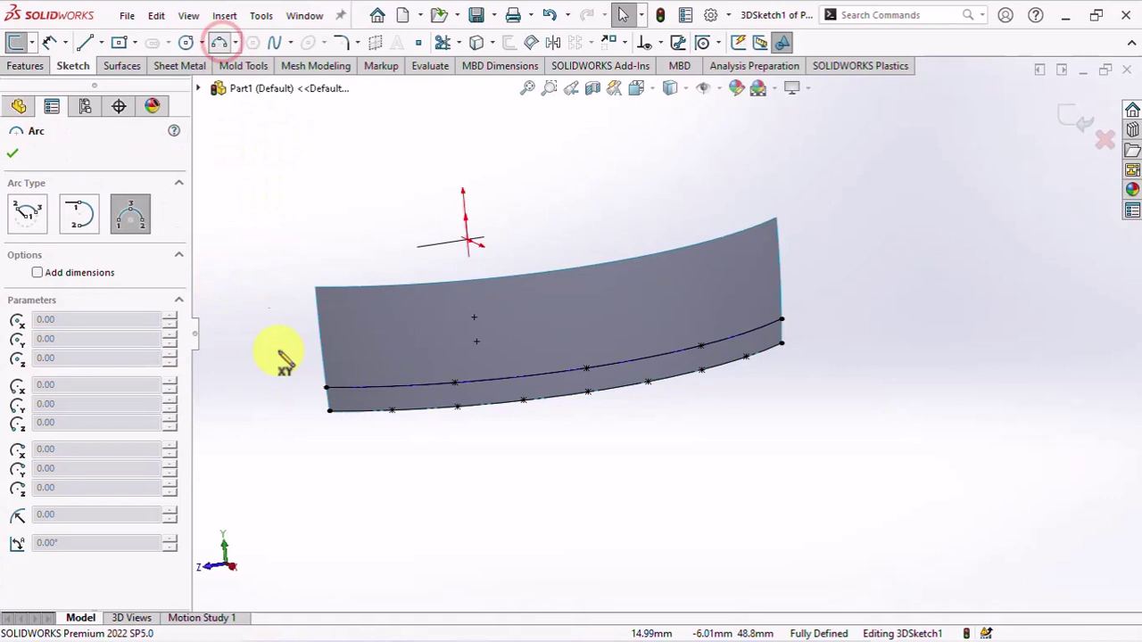
# Draw four 3-point scallop arcs between Curve1's vertices, each dipping to the surface's lower edge.
pyautogui.click(326, 387)
pyautogui.moveTo(369, 389); pyautogui.dragTo(517, 411, button='middle')
pyautogui.scroll(-2, 513, 406)
pyautogui.click(571, 282)
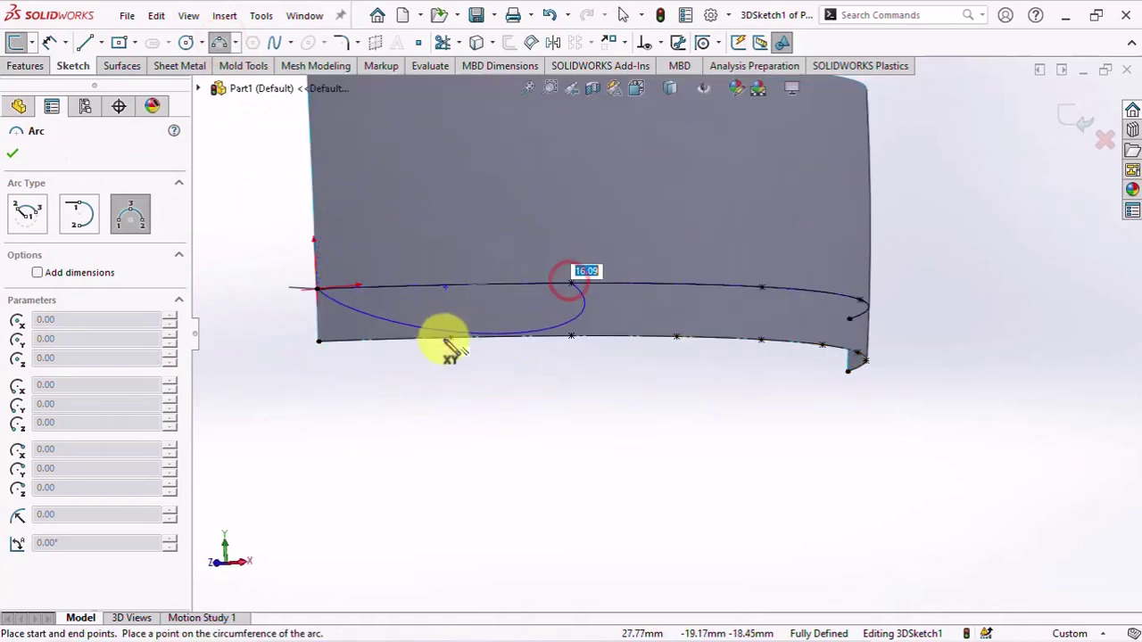
pyautogui.click(451, 337)
pyautogui.moveTo(451, 339); pyautogui.dragTo(481, 373, button='middle')
pyautogui.click(437, 294)
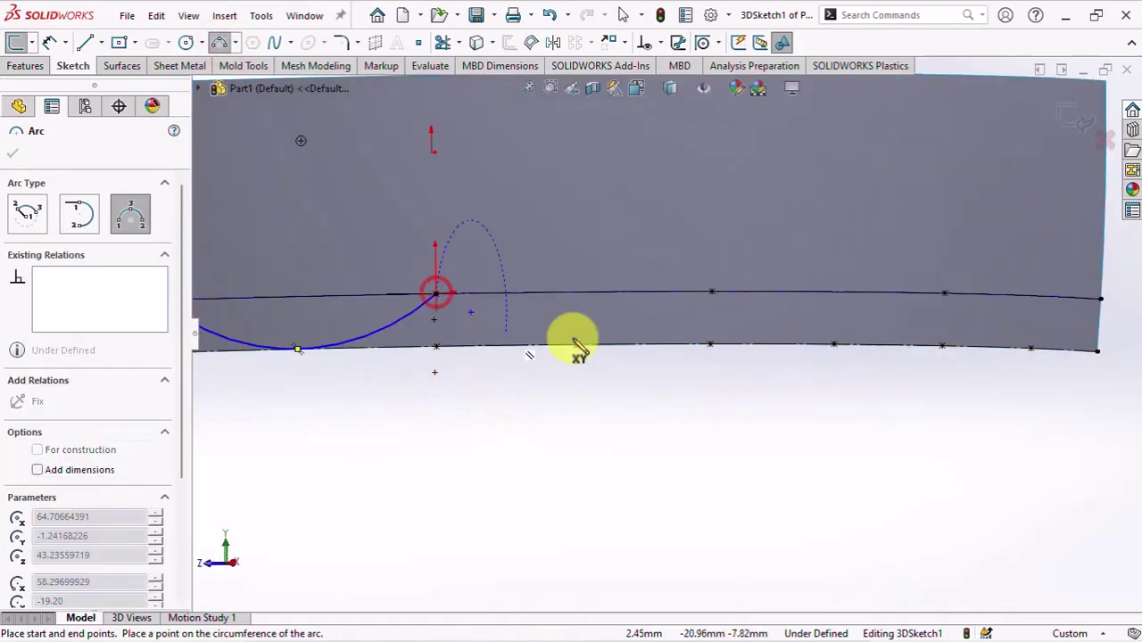
pyautogui.click(710, 292)
pyautogui.click(579, 344)
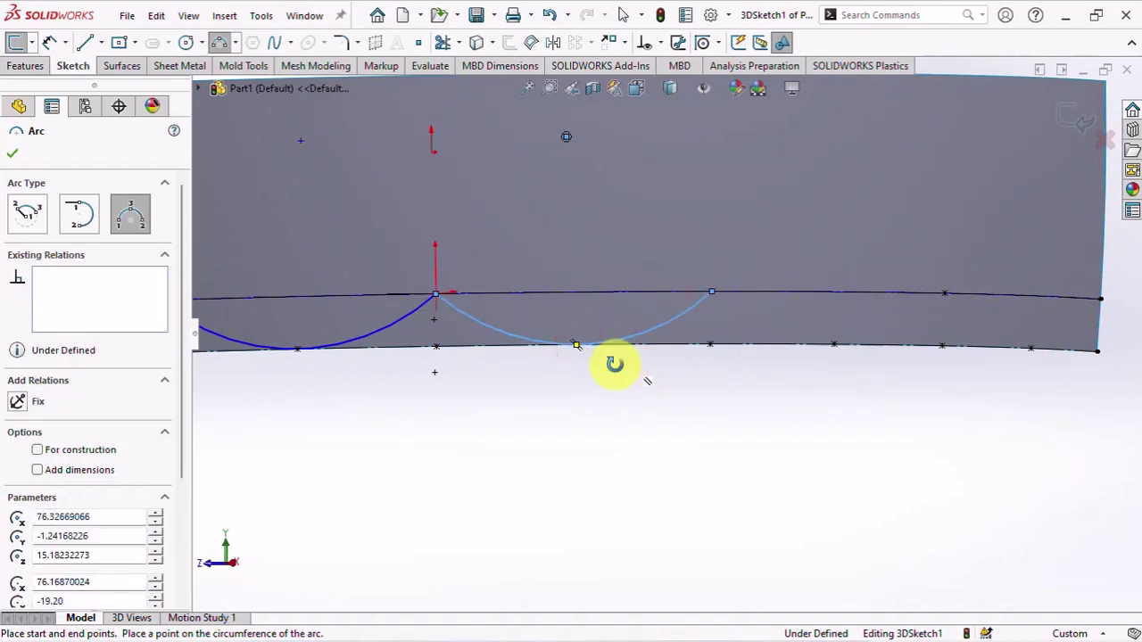
pyautogui.moveTo(616, 365); pyautogui.dragTo(904, 319, button='middle')
pyautogui.click(922, 299)
pyautogui.click(645, 305)
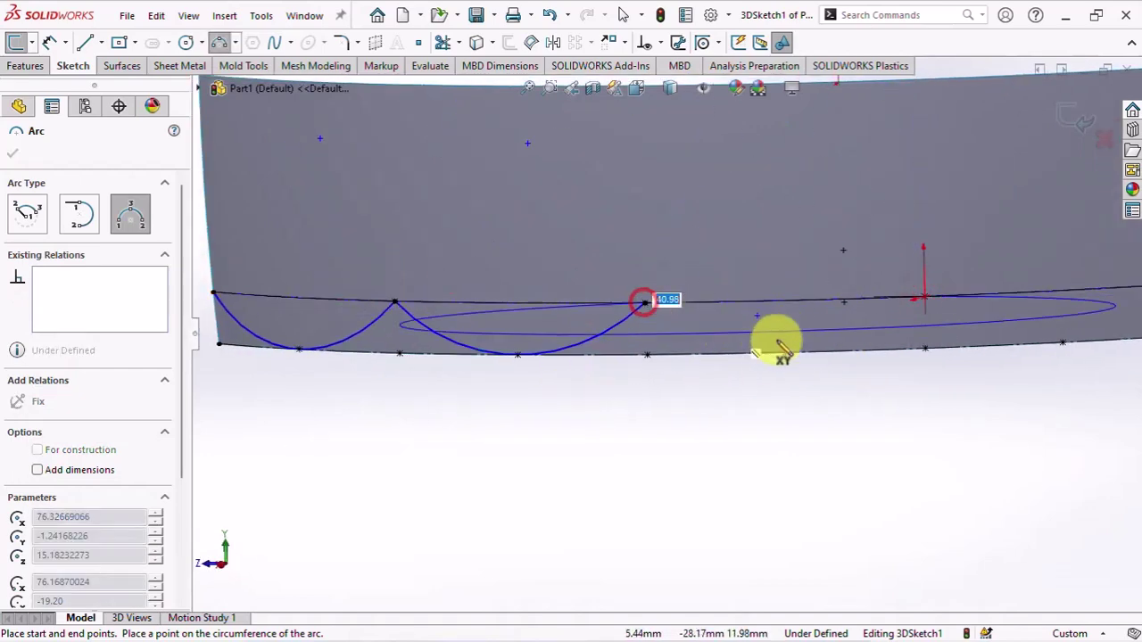
pyautogui.click(785, 357)
pyautogui.moveTo(773, 375); pyautogui.dragTo(1066, 321, button='middle')
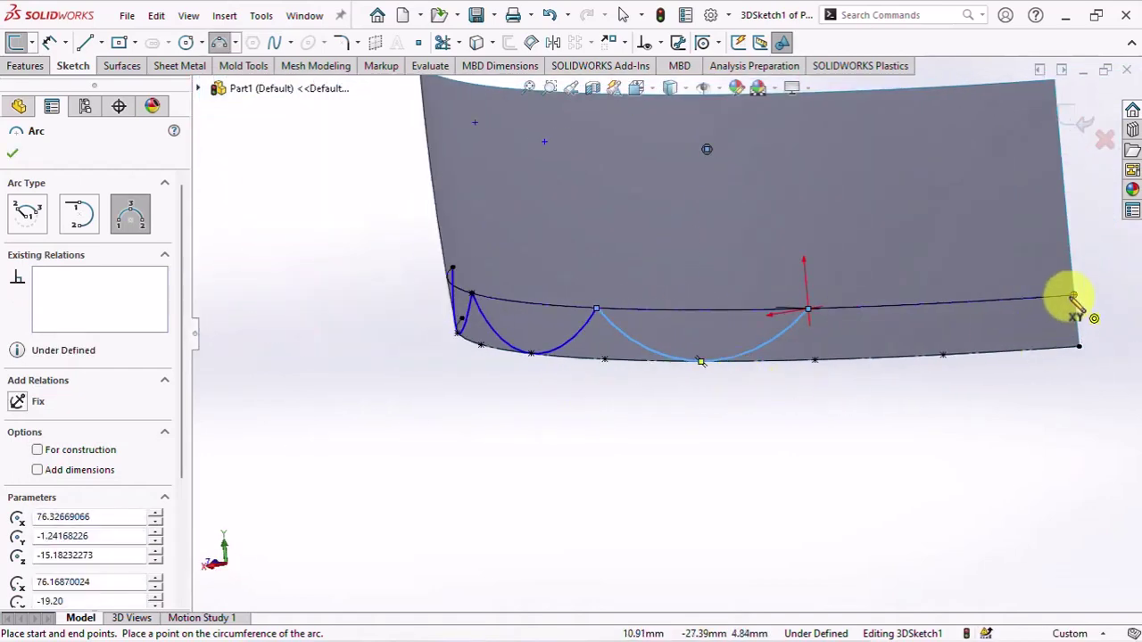
pyautogui.click(1073, 295)
pyautogui.click(808, 308)
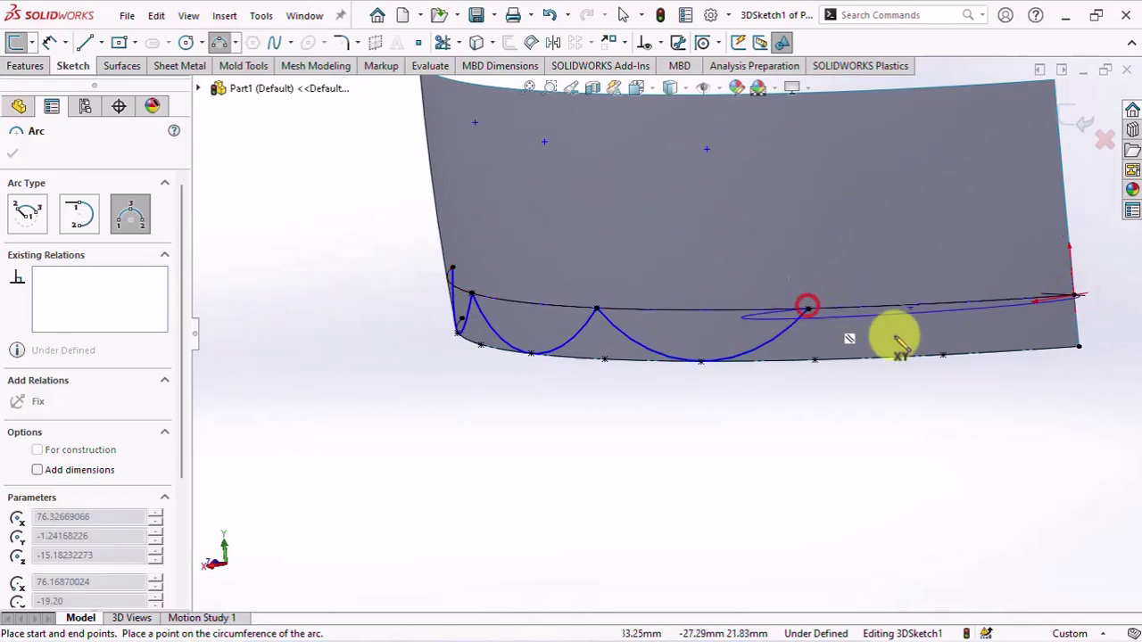
pyautogui.click(943, 356)
pyautogui.click(13, 153)
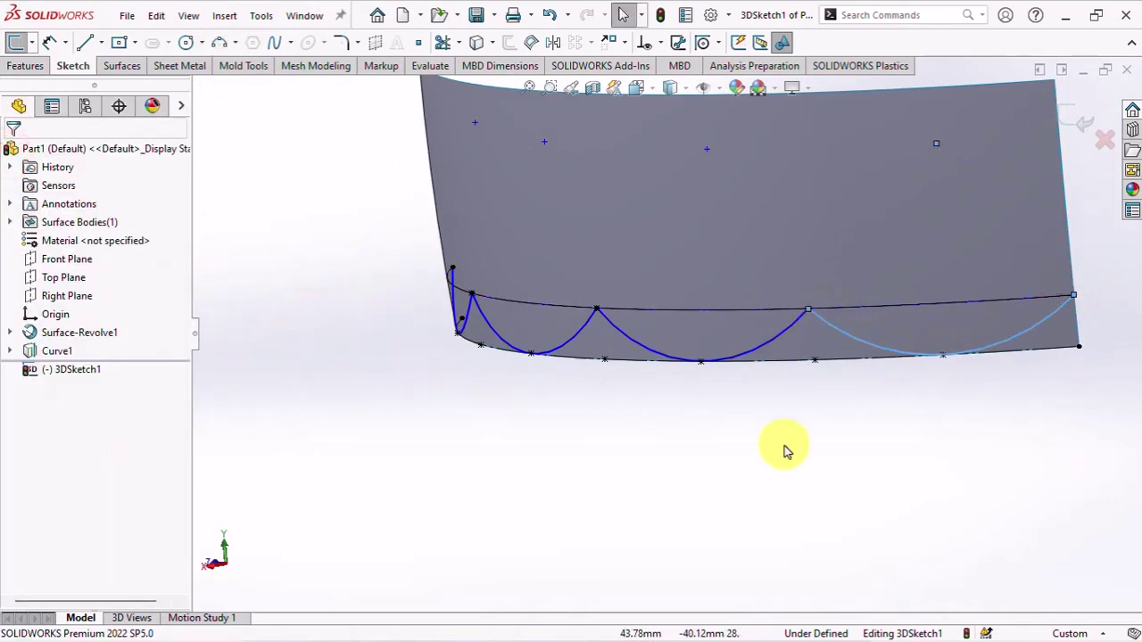
# Make each of the four arcs coincident with the bottom-edge point beneath it.
pyautogui.scroll(-3, 956, 412)
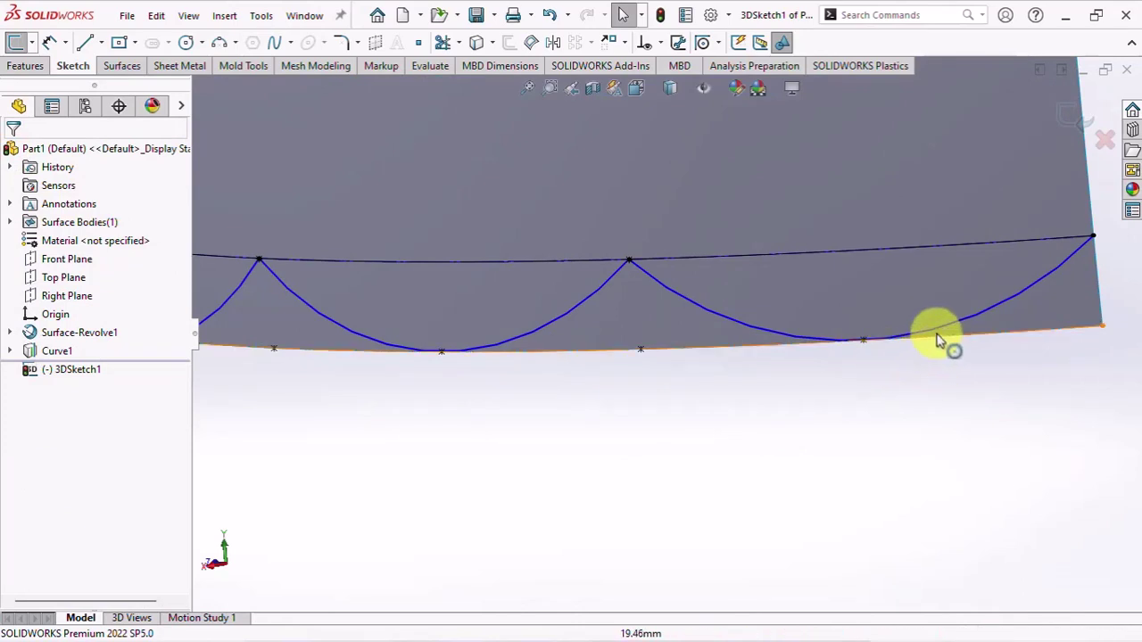
pyautogui.click(941, 332)
pyautogui.click(863, 340)
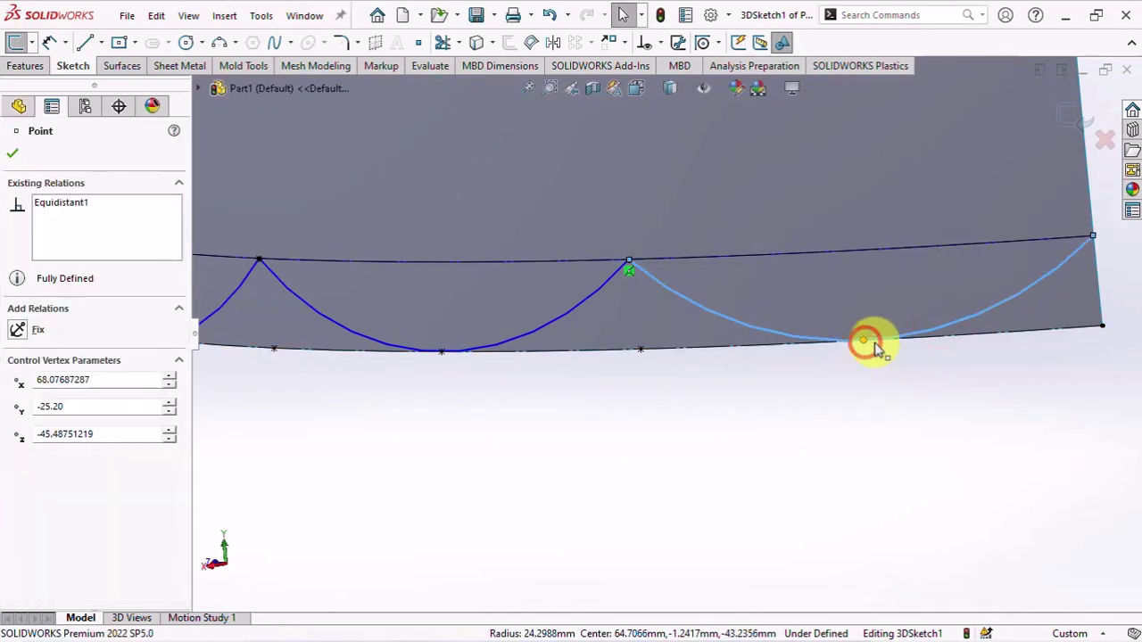
pyautogui.keyDown('ctrl'); pyautogui.click(883, 339); pyautogui.keyUp('ctrl')
pyautogui.click(961, 273)
pyautogui.click(920, 385)
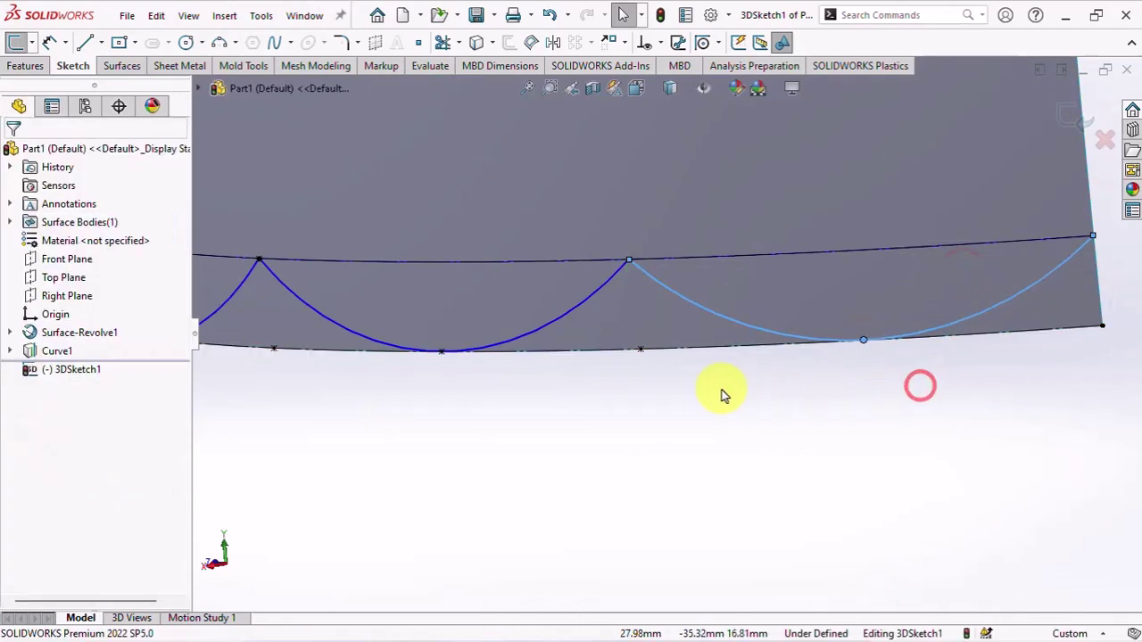
pyautogui.click(523, 330)
pyautogui.keyDown('ctrl'); pyautogui.click(440, 351); pyautogui.keyUp('ctrl')
pyautogui.click(540, 281)
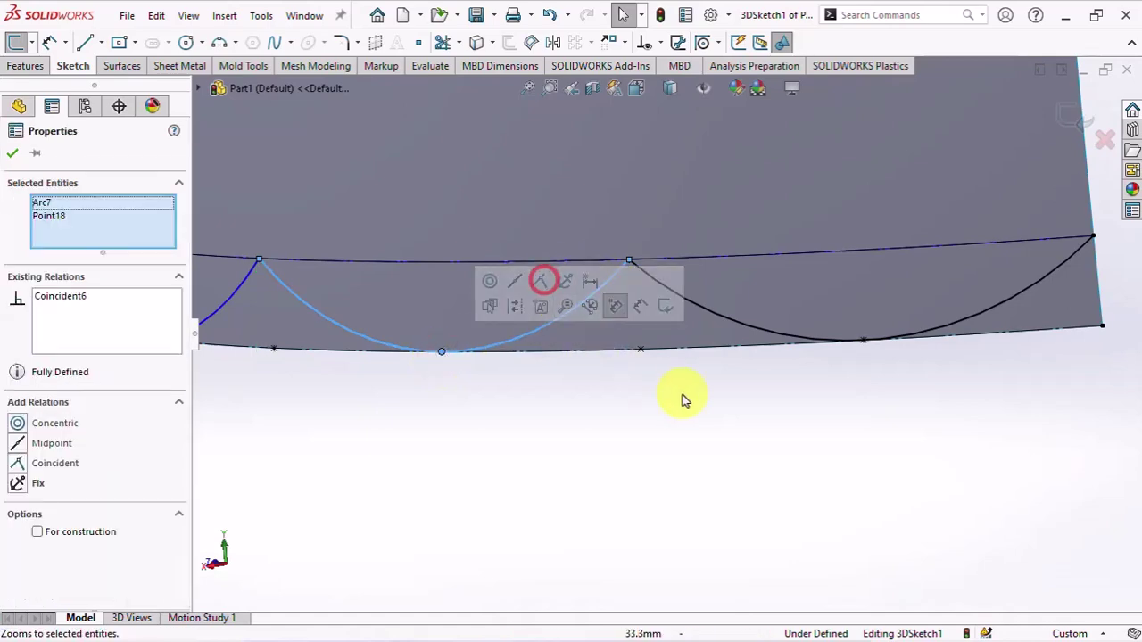
pyautogui.click(406, 314)
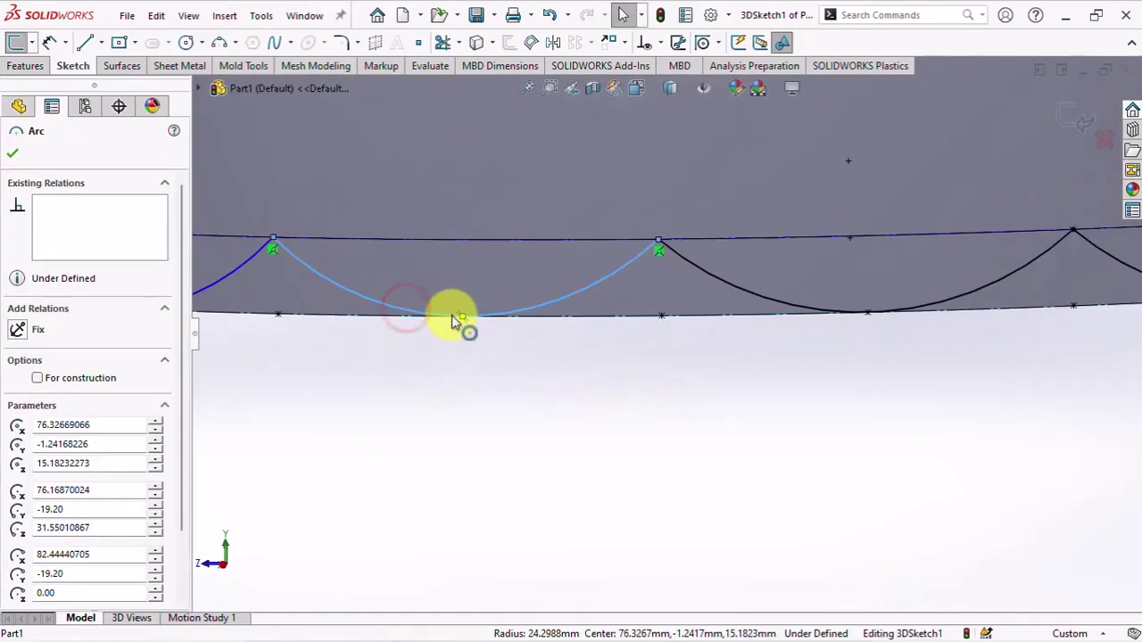
pyautogui.keyDown('ctrl'); pyautogui.click(462, 315); pyautogui.keyUp('ctrl')
pyautogui.click(562, 243)
pyautogui.click(589, 353)
pyautogui.scroll(3, 484, 384)
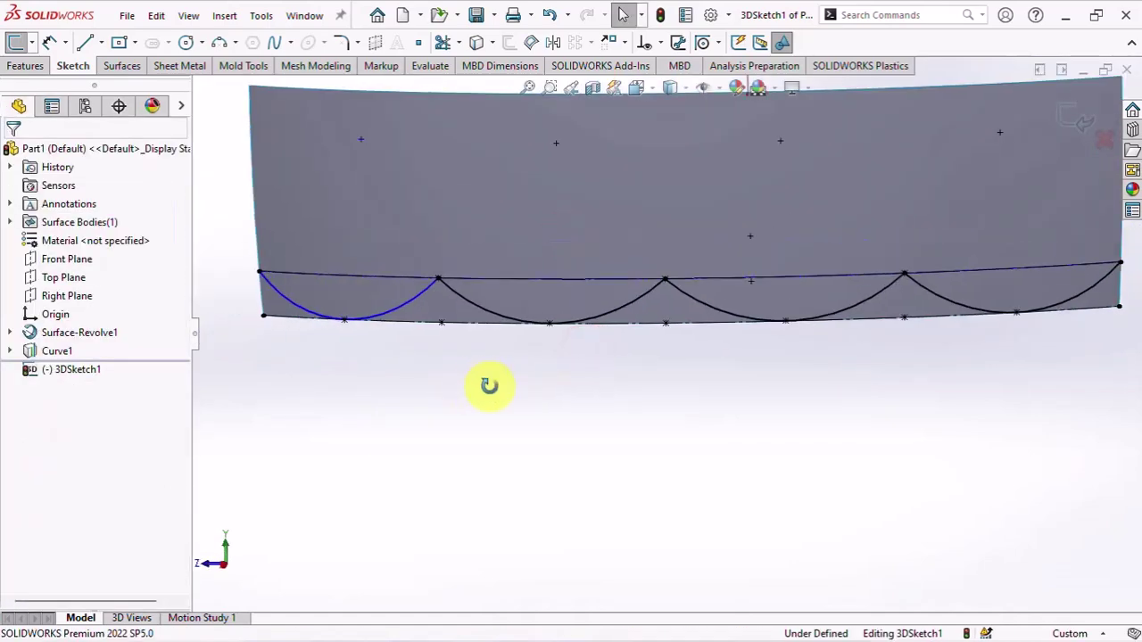
pyautogui.scroll(-3, 536, 318)
pyautogui.click(548, 276)
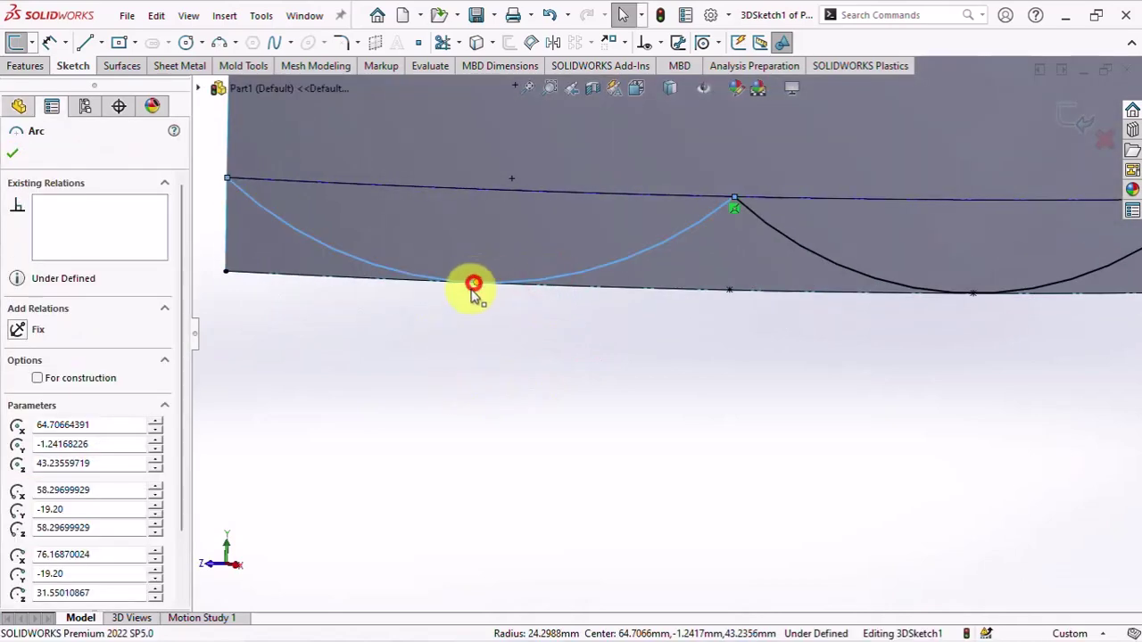
pyautogui.keyDown('ctrl'); pyautogui.click(474, 286); pyautogui.keyUp('ctrl')
pyautogui.click(571, 208)
pyautogui.click(566, 387)
# Exit 3DSketch1, leaving the scalloped arcs fully defined.
pyautogui.scroll(2, 566, 387)
pyautogui.scroll(2, 684, 368)
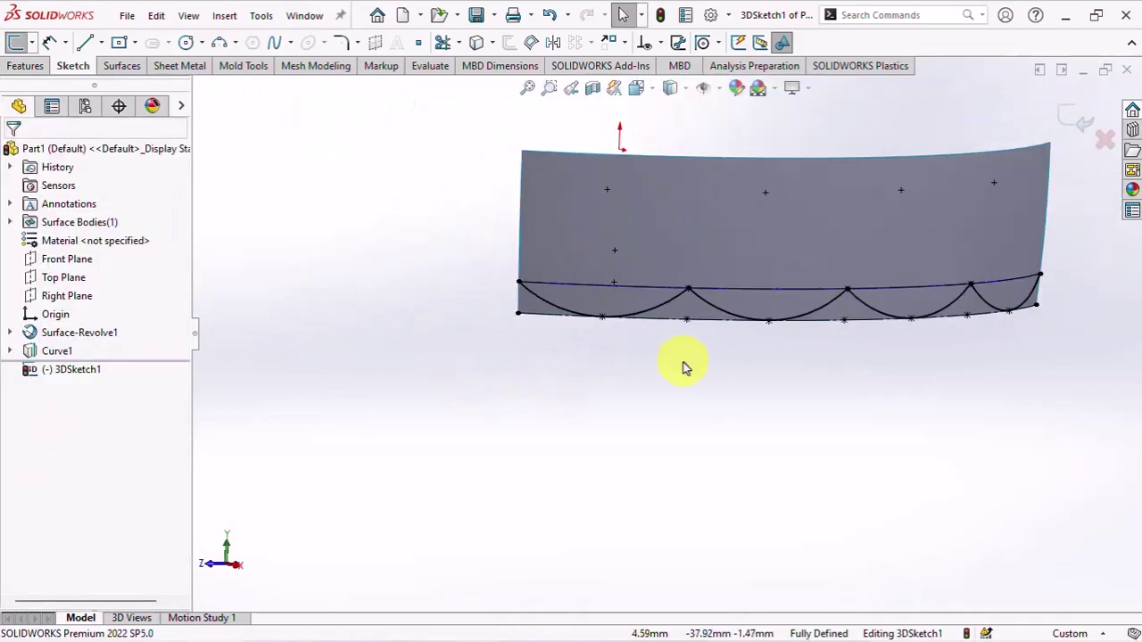
pyautogui.click(1082, 118)
pyautogui.scroll(2, 667, 331)
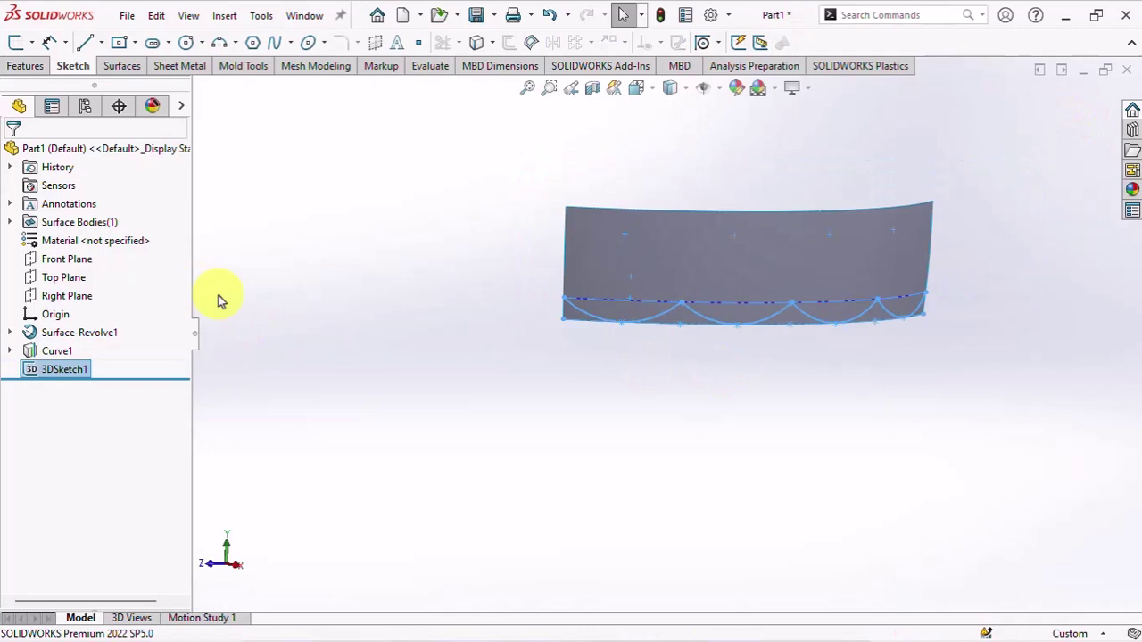
# Start Sketch3 on the Right Plane and convert 3DSketch1's arcs into it.
pyautogui.click(59, 299)
pyautogui.click(71, 272)
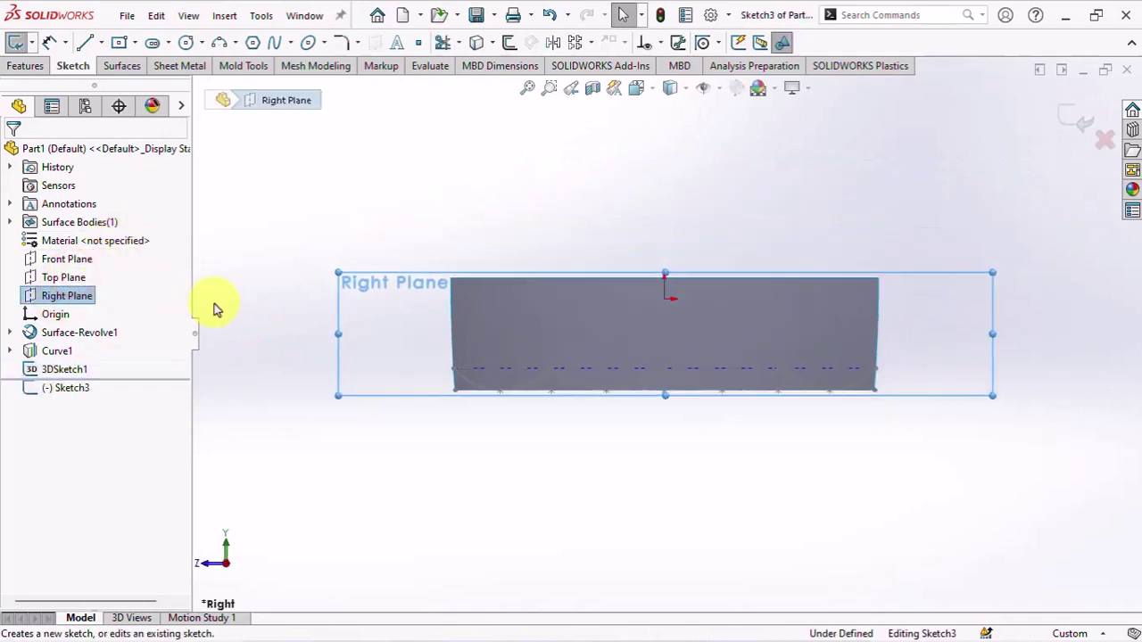
pyautogui.click(56, 367)
pyautogui.click(476, 42)
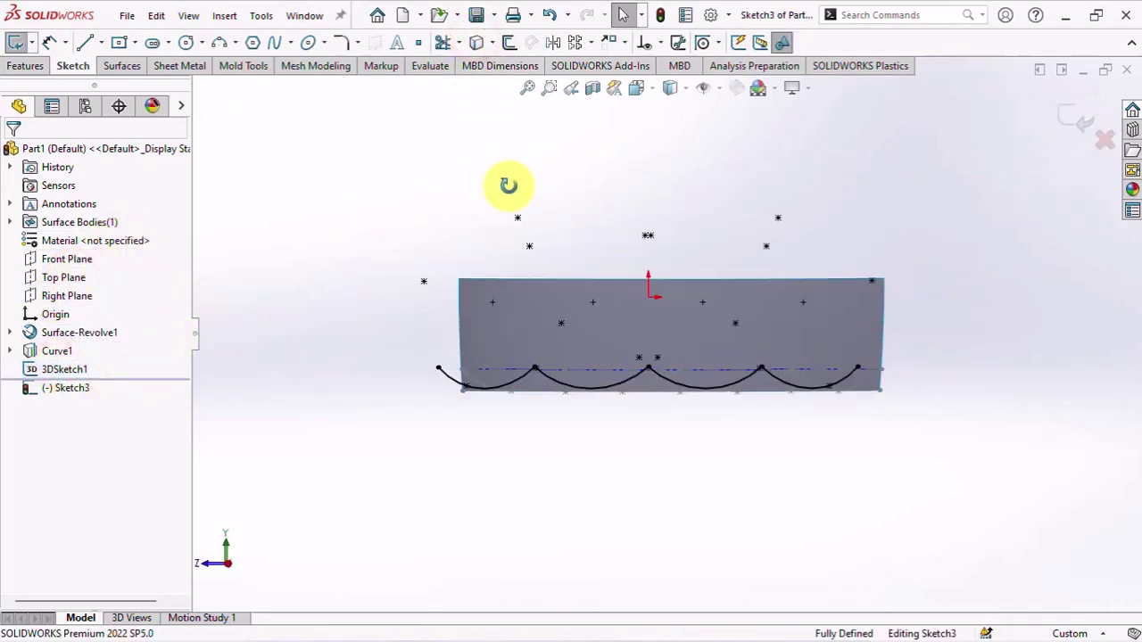
# Trim the surface strip with Sketch3, keeping the upper piece, to create Surface-Trim1.
pyautogui.click(117, 66)
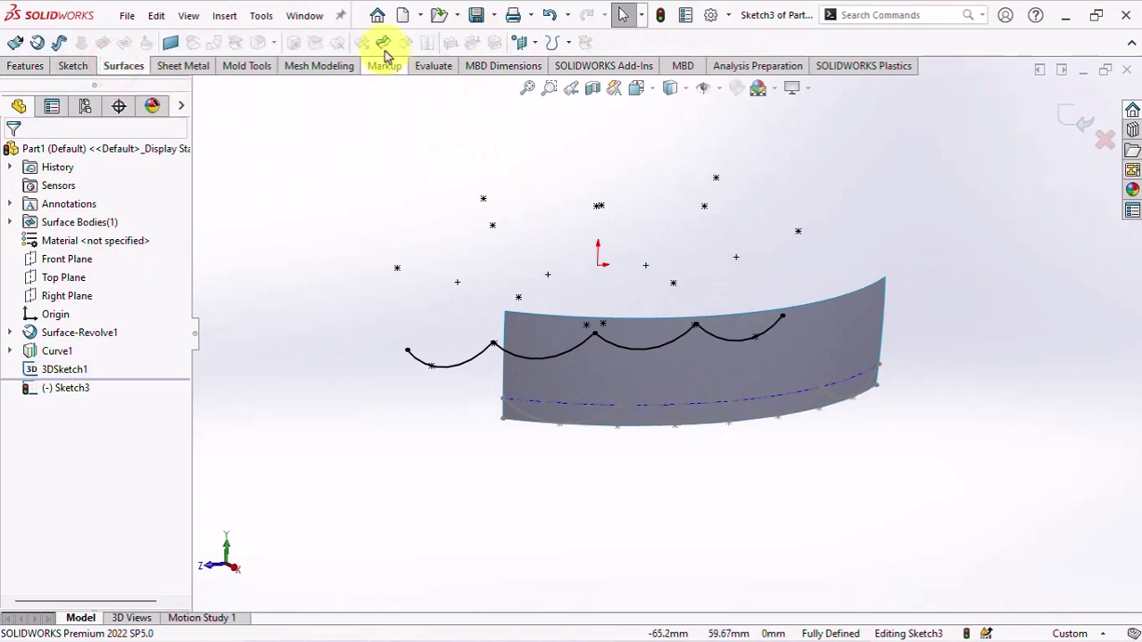
pyautogui.click(381, 45)
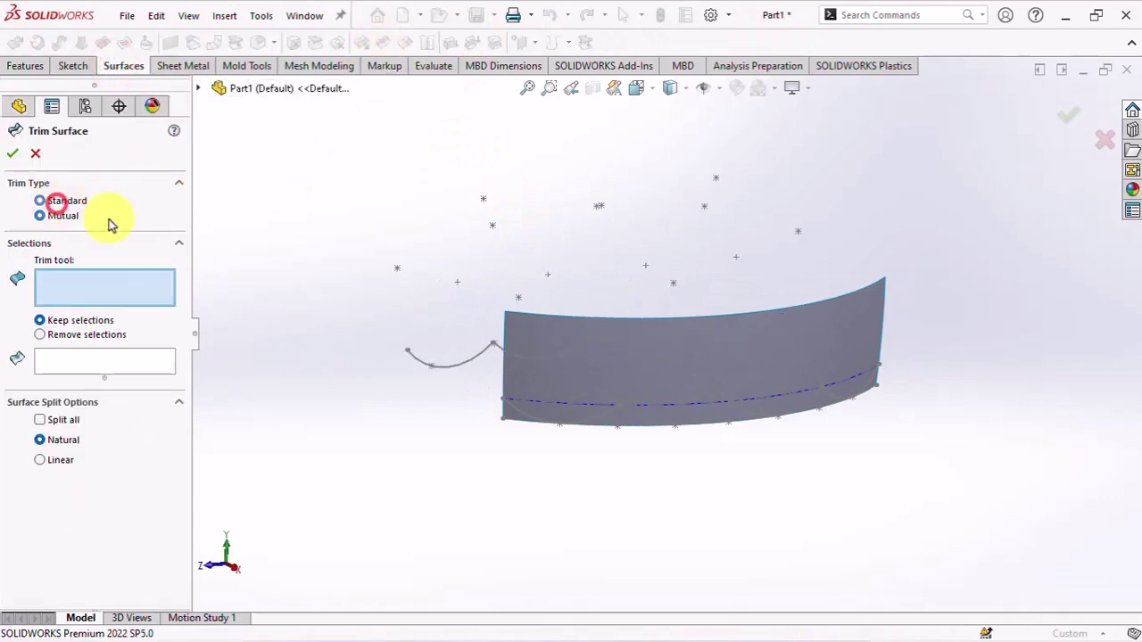
pyautogui.click(452, 372)
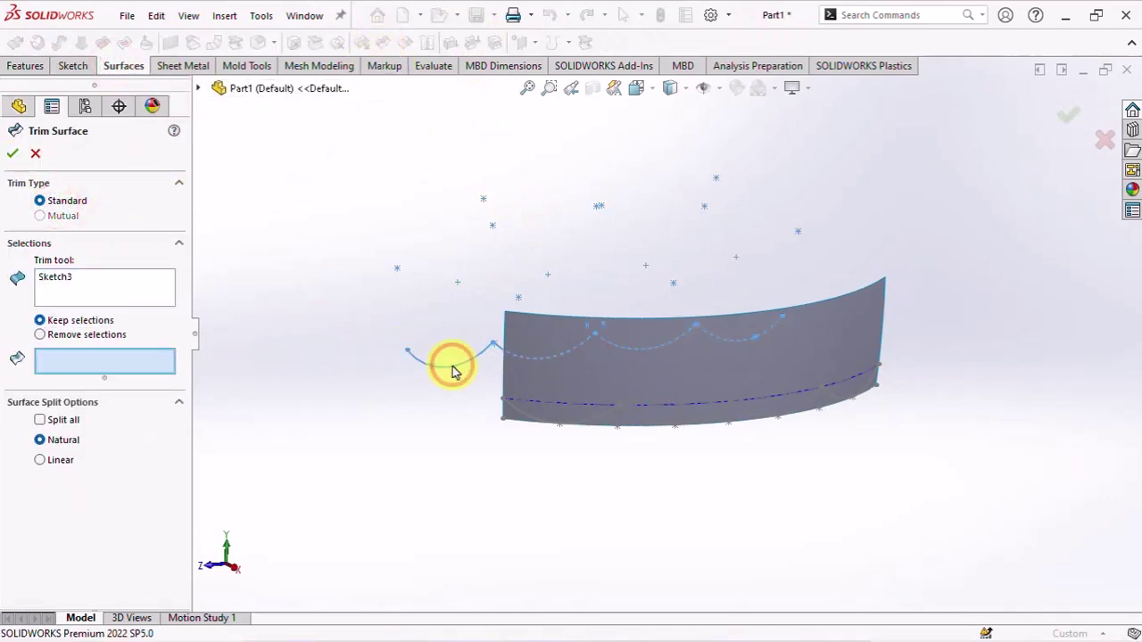
pyautogui.click(593, 375)
pyautogui.click(11, 153)
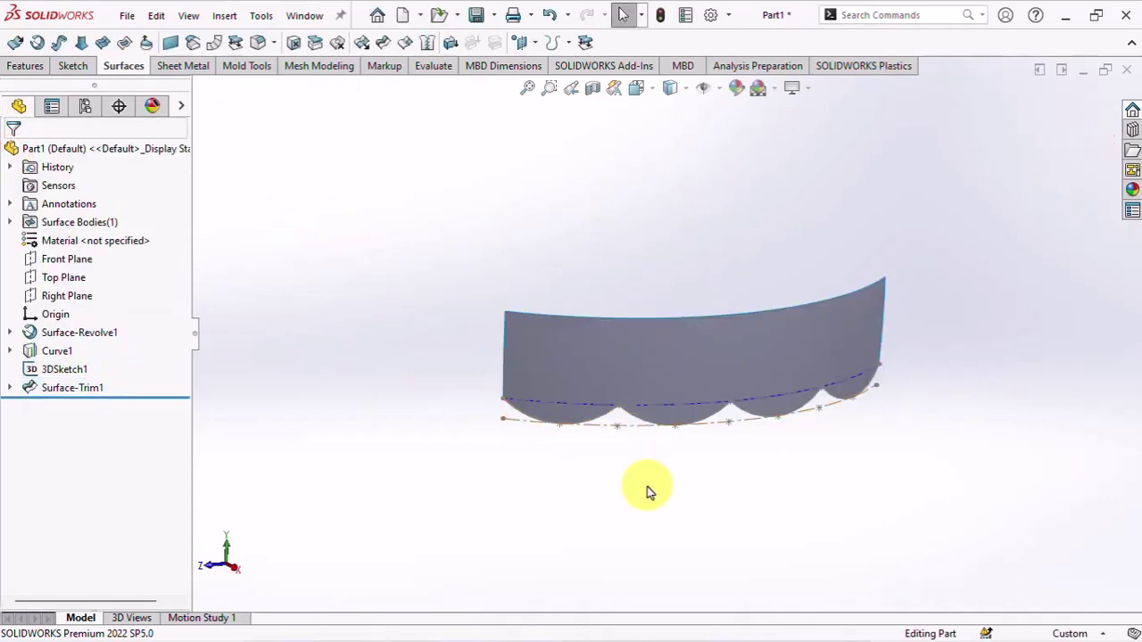
# Hide Curve1 and check the scalloped lower edge of the trimmed surface.
pyautogui.scroll(-3, 718, 432)
pyautogui.click(678, 375)
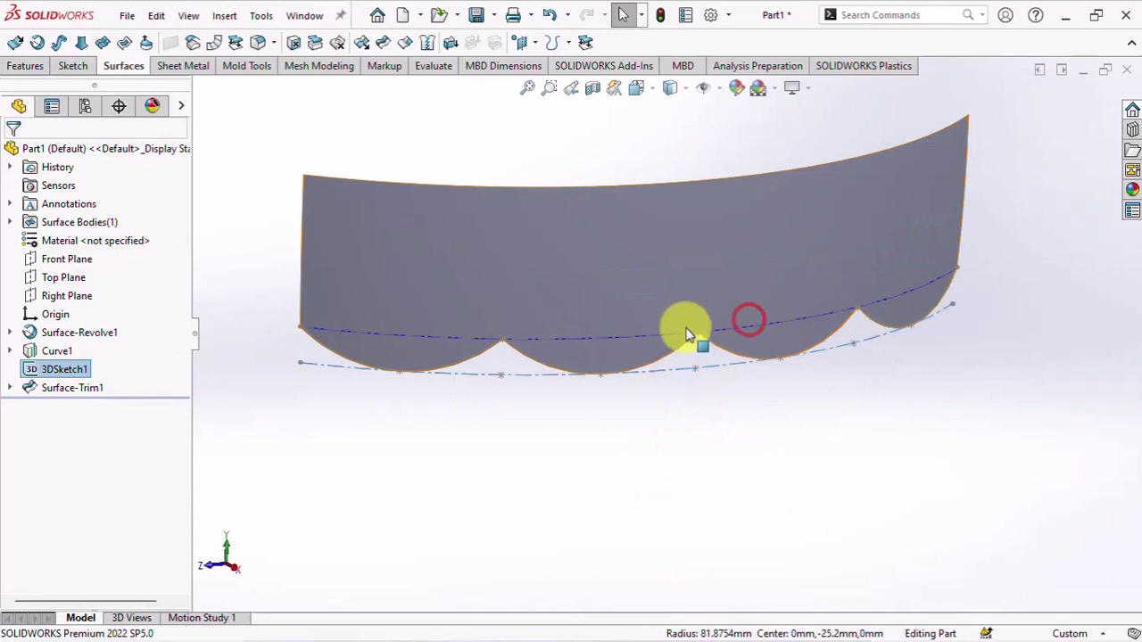
pyautogui.click(658, 334)
pyautogui.click(741, 289)
pyautogui.scroll(3, 747, 403)
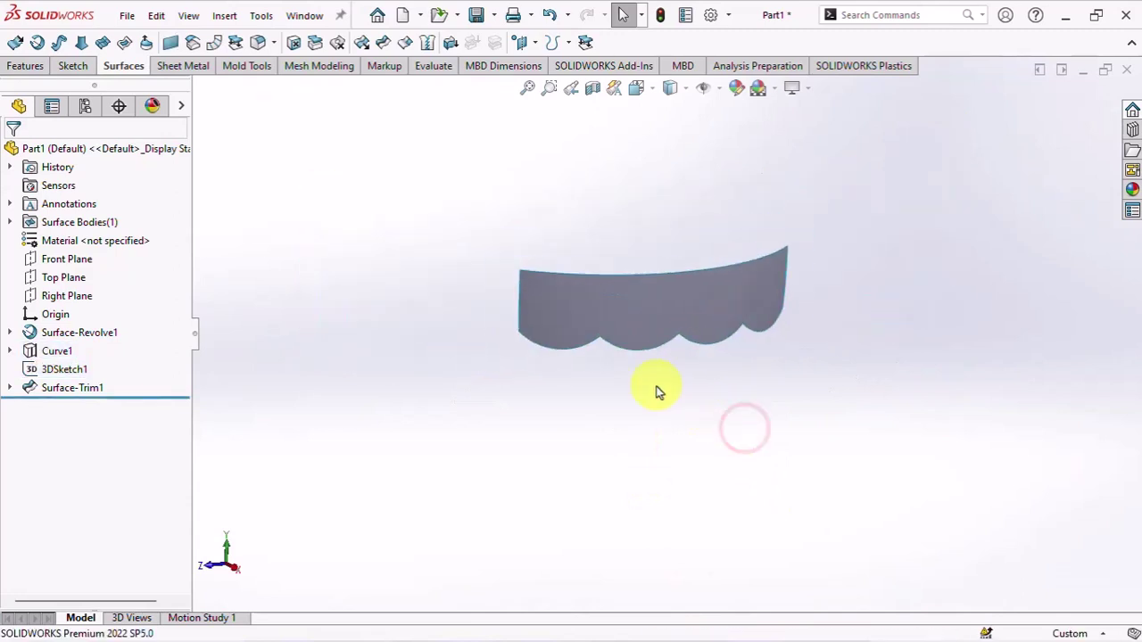
pyautogui.moveTo(744, 423); pyautogui.dragTo(663, 464, button='middle')
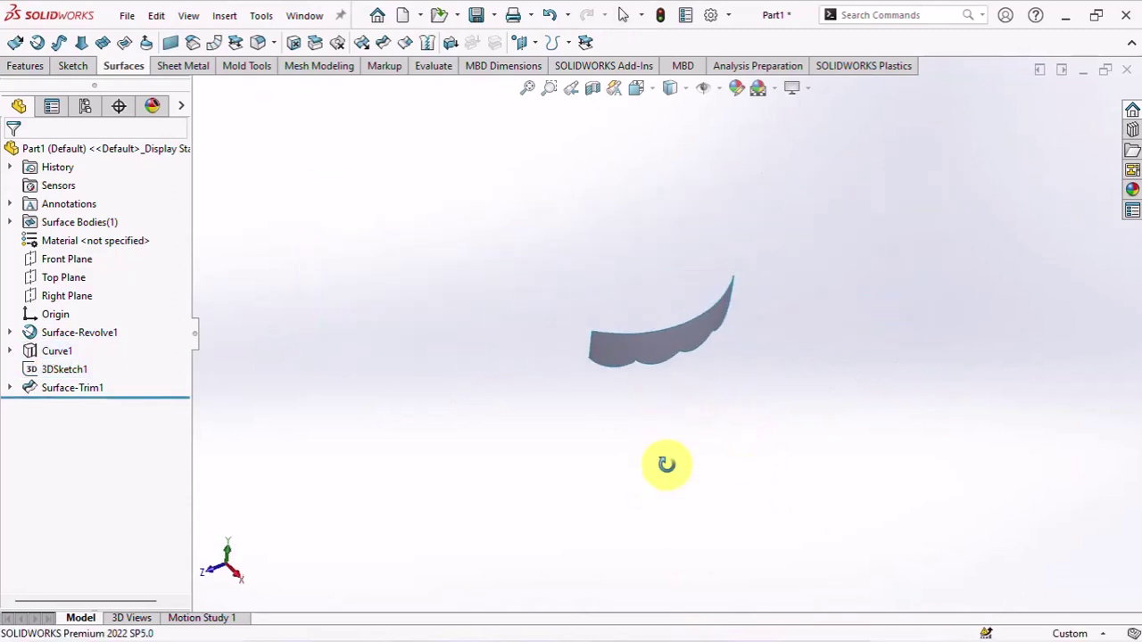
pyautogui.click(535, 44)
# Create Axis1 from the Front and Right planes.
pyautogui.click(540, 87)
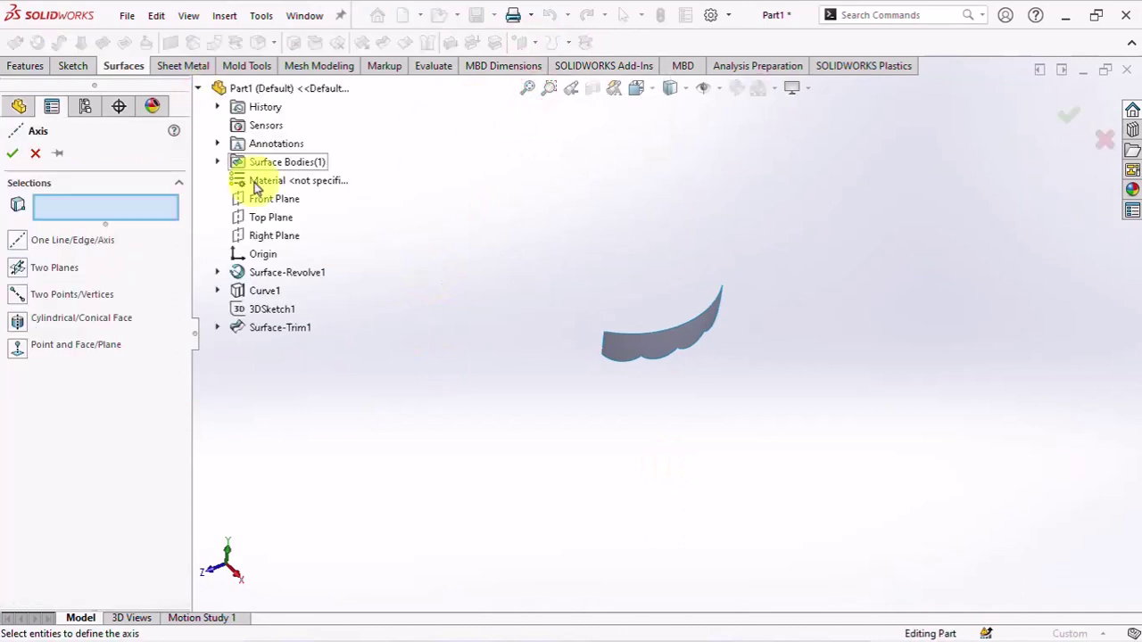
pyautogui.click(257, 198)
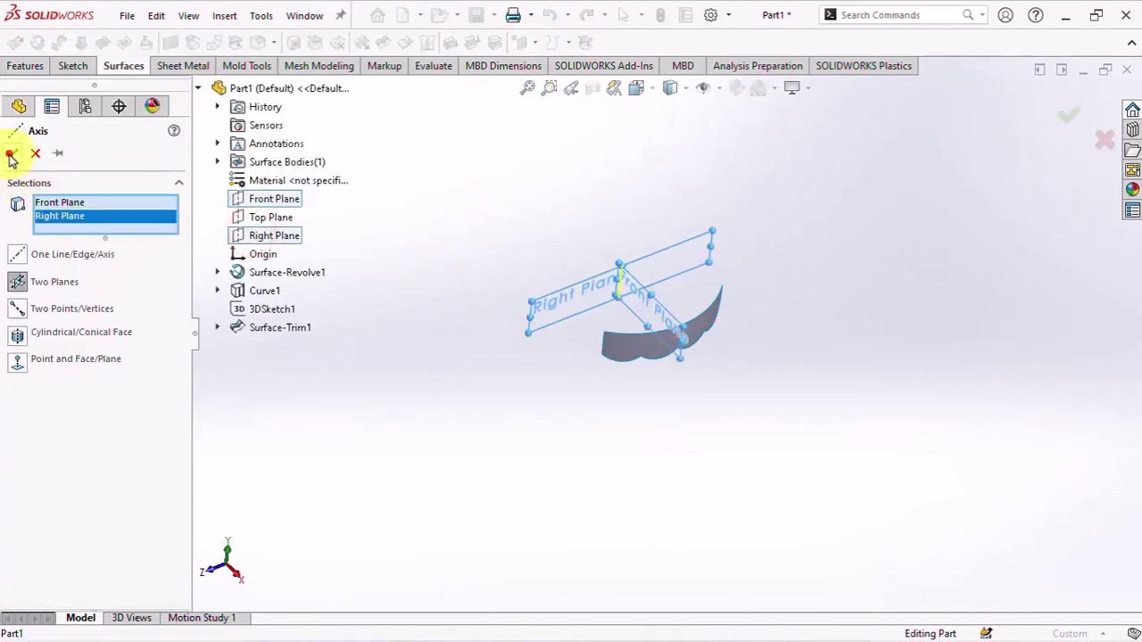
pyautogui.click(11, 154)
# Circular-pattern the Surface-Trim1 body around Axis1, 4 instances equally spaced over 360°.
pyautogui.click(25, 65)
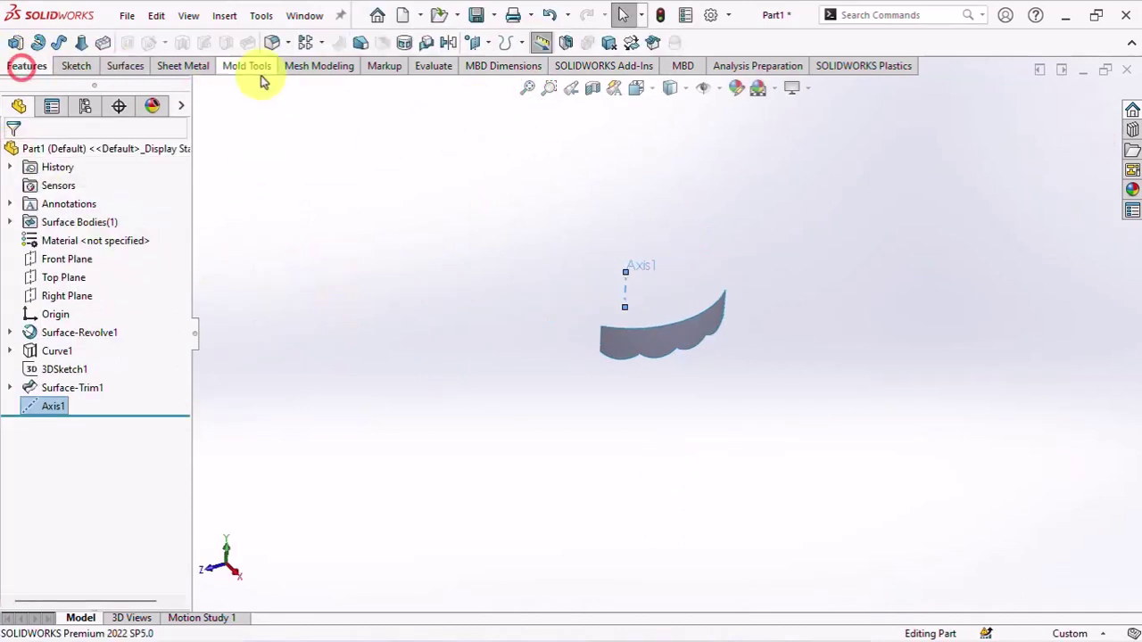
pyautogui.click(321, 43)
pyautogui.click(336, 83)
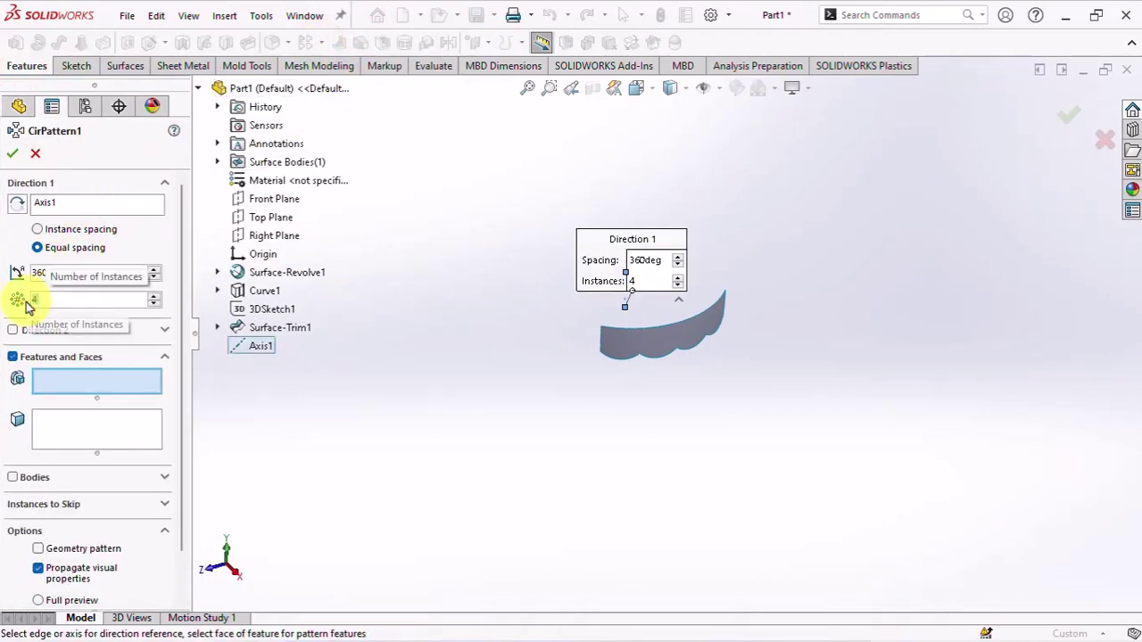
pyautogui.click(12, 477)
pyautogui.click(636, 343)
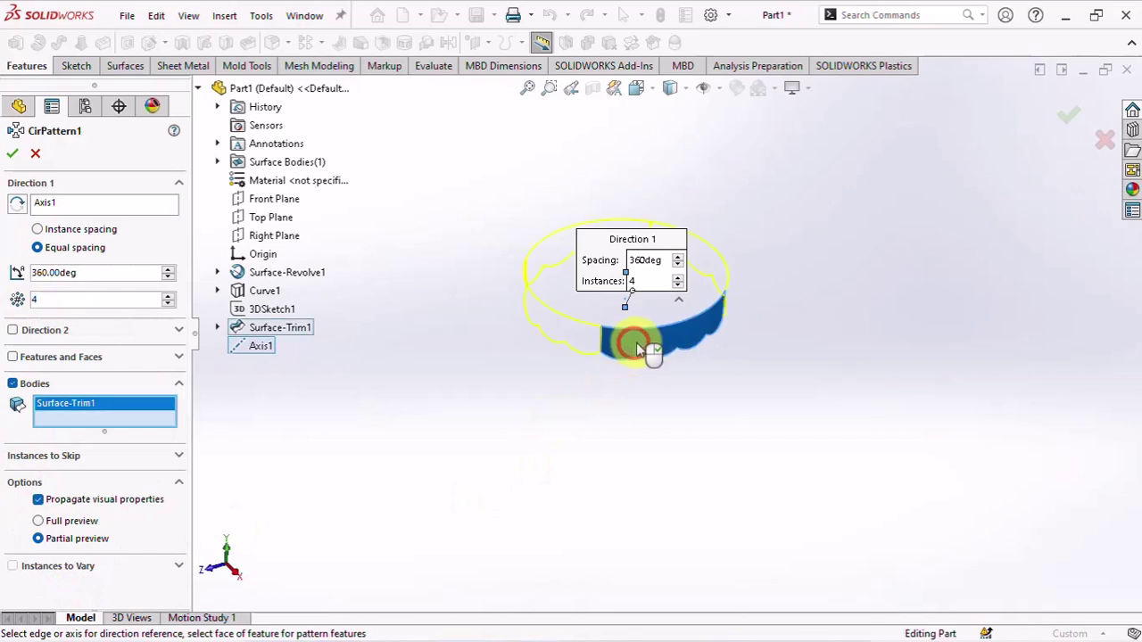
pyautogui.scroll(-4, 633, 348)
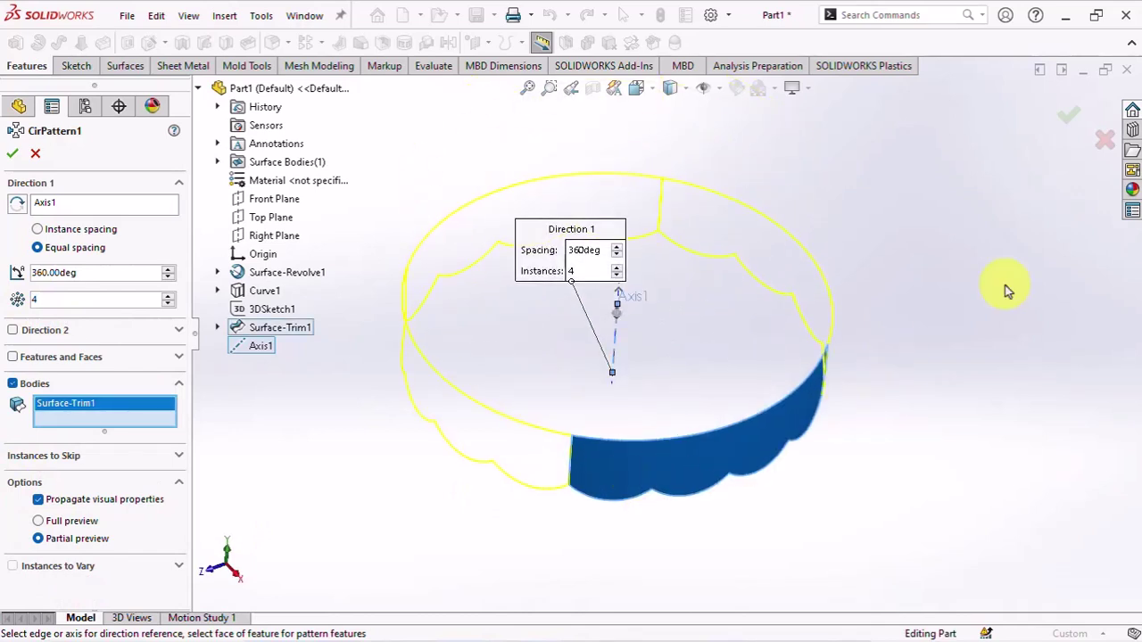
pyautogui.click(1058, 119)
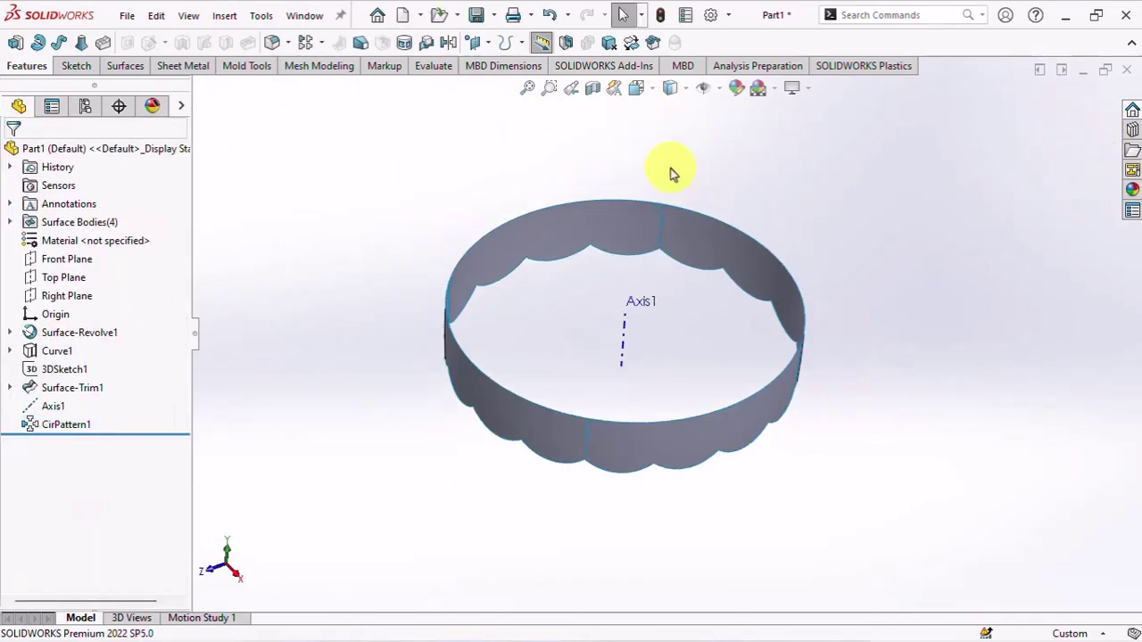
# Knit all four patterned scalloped ring pieces into a single surface body.
pyautogui.click(125, 66)
pyautogui.click(428, 43)
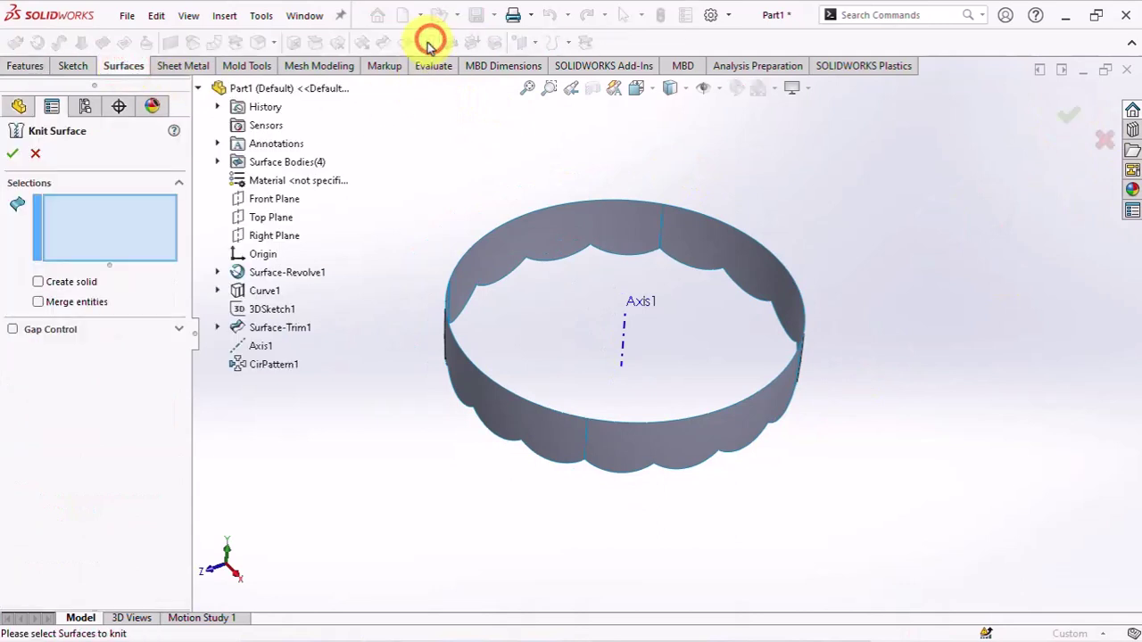
pyautogui.click(526, 252)
pyautogui.click(709, 244)
pyautogui.click(731, 416)
pyautogui.click(540, 421)
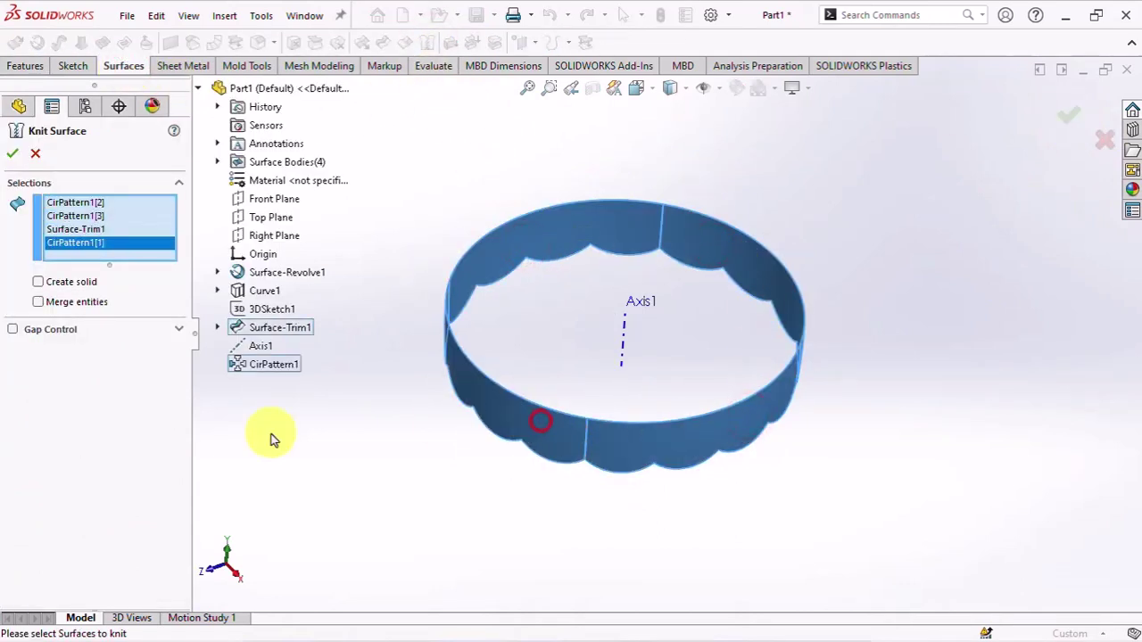
pyautogui.click(13, 157)
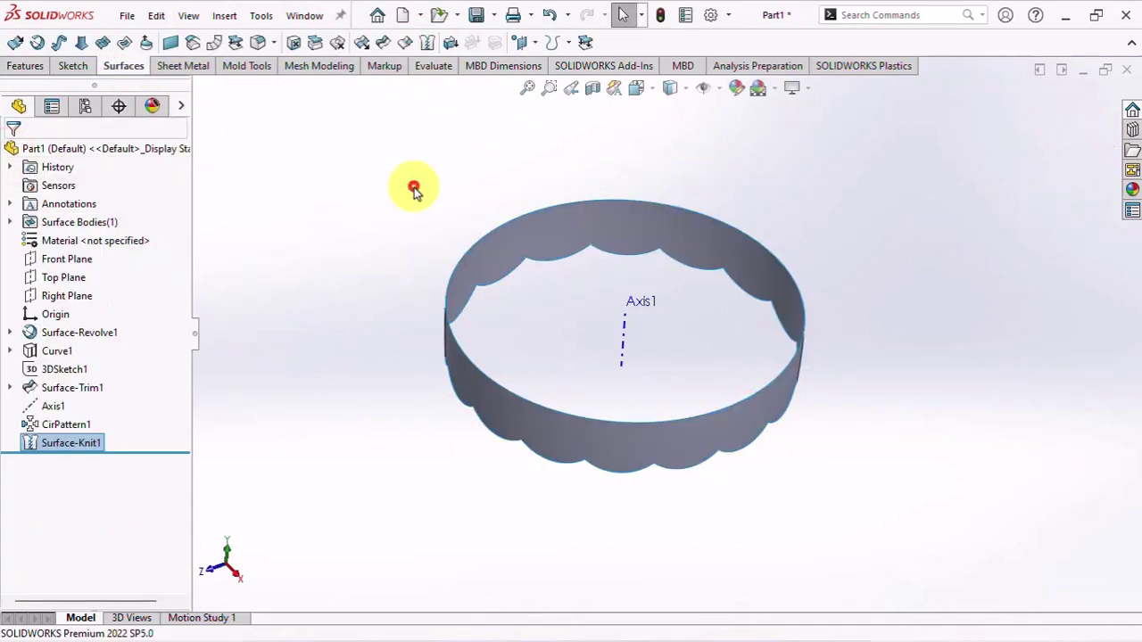
pyautogui.click(211, 41)
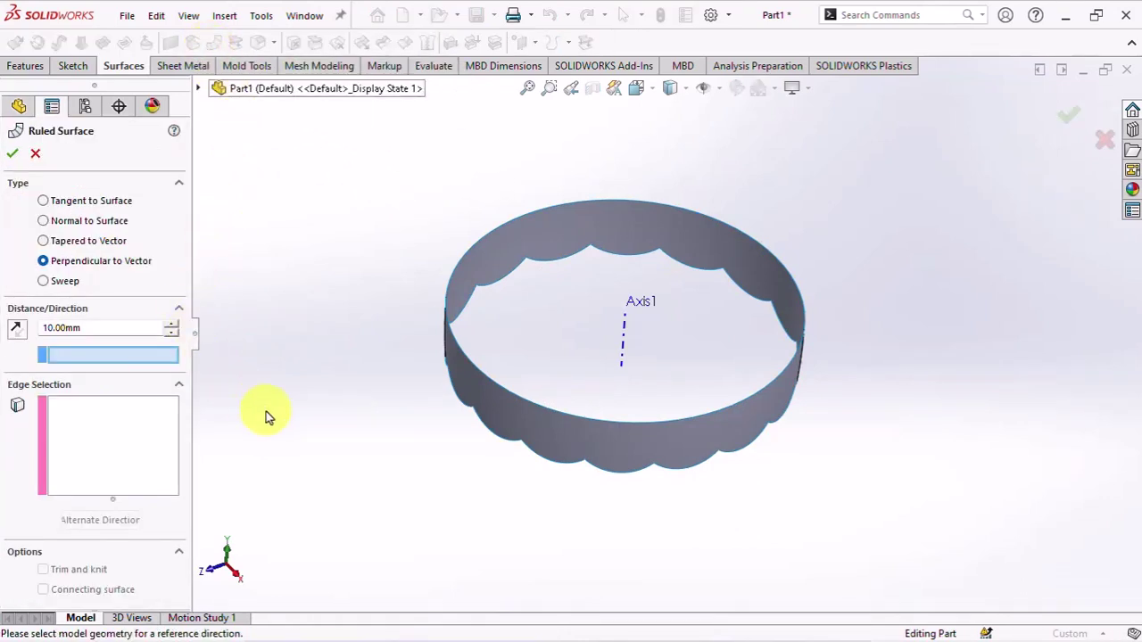
# Add a 2.50 mm Ruled Surface perpendicular to Top Plane along the ring's scalloped edge loop.
pyautogui.scroll(-2, 530, 313)
pyautogui.scroll(-3, 492, 276)
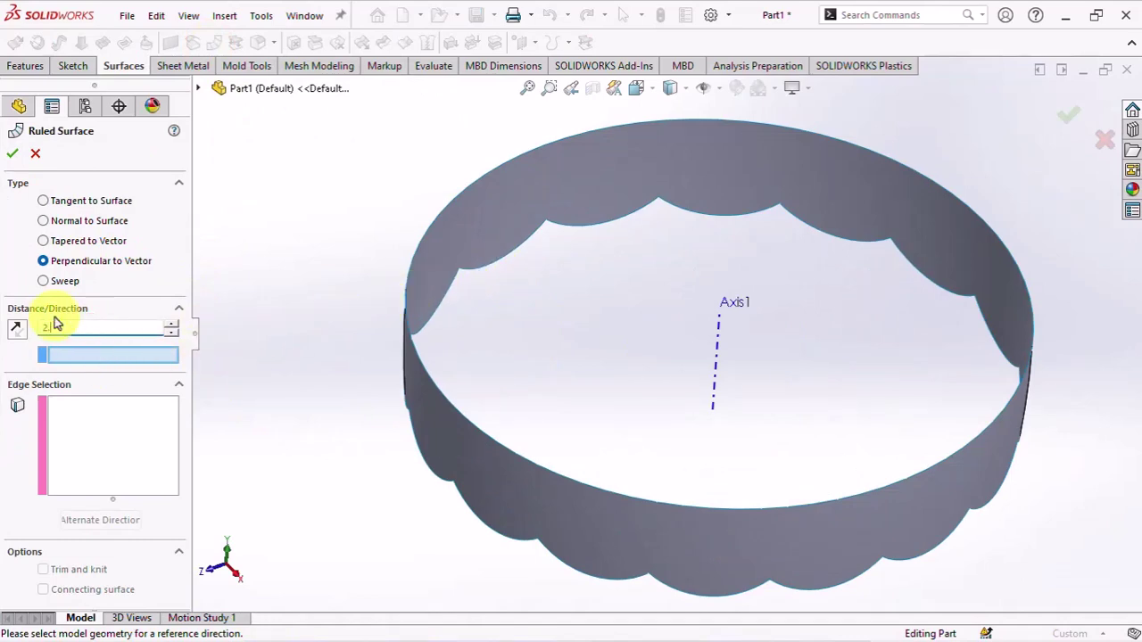
pyautogui.click(198, 89)
pyautogui.click(259, 217)
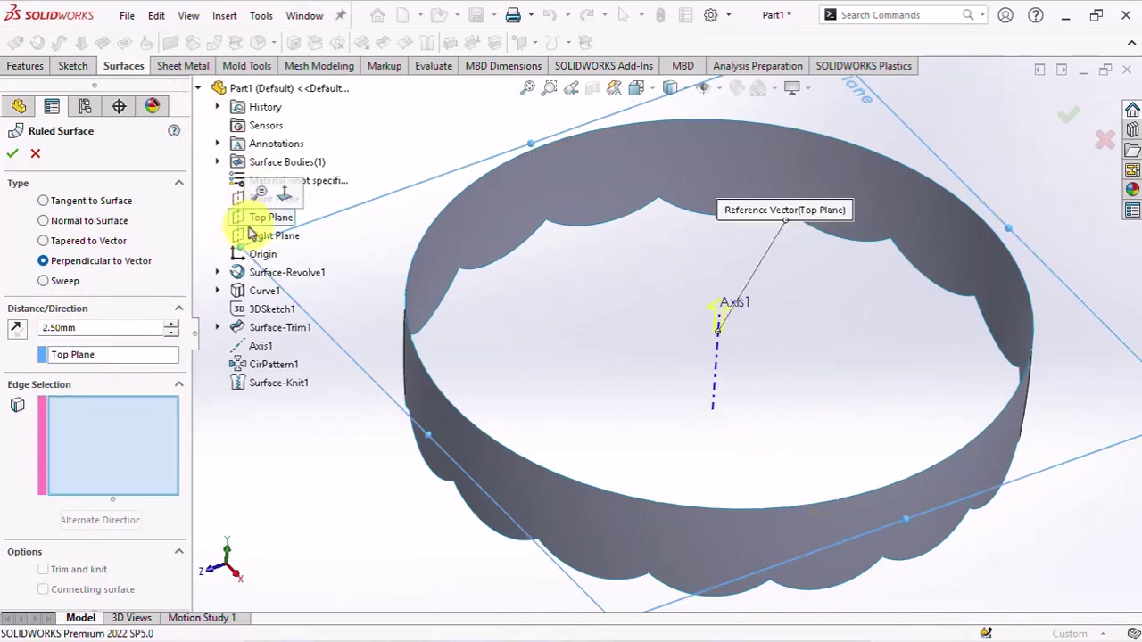
pyautogui.rightClick(487, 272)
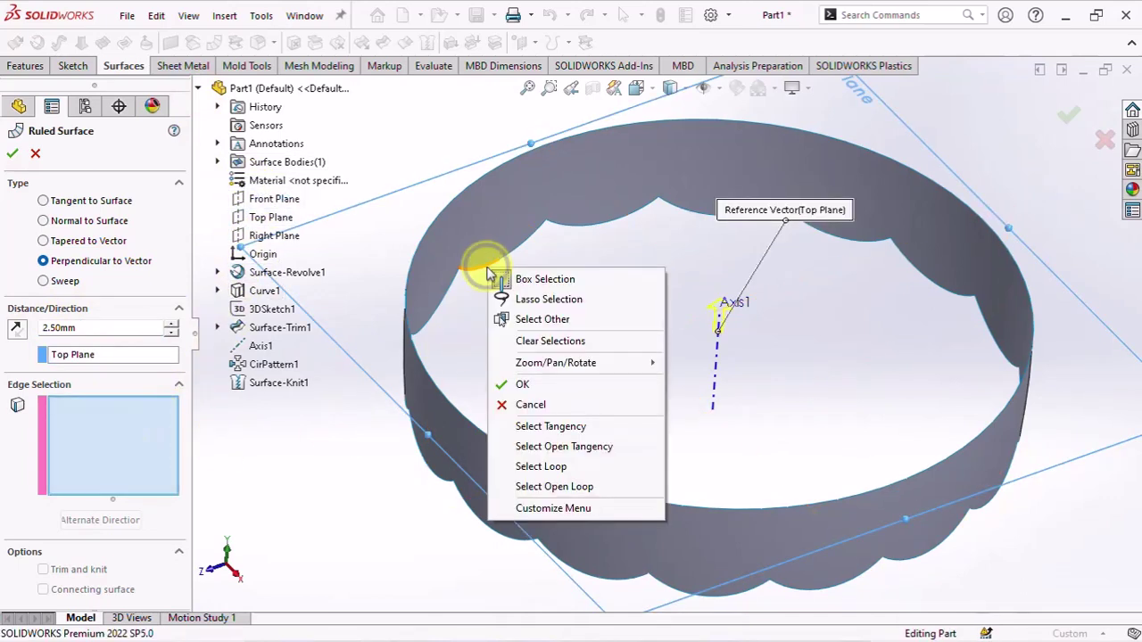
pyautogui.click(535, 423)
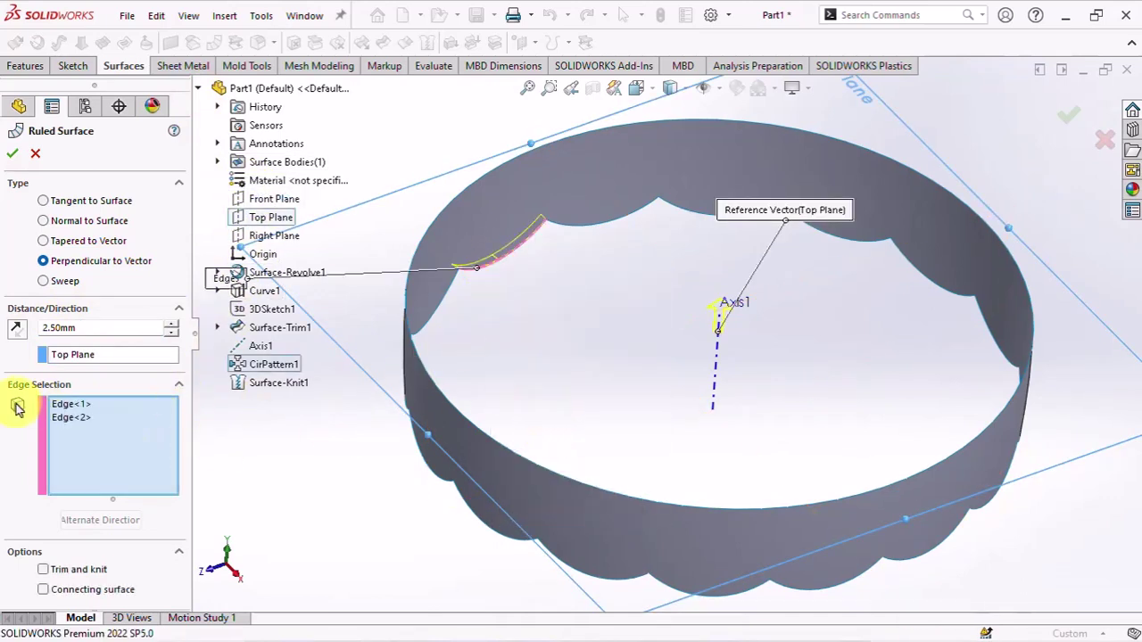
pyautogui.rightClick(578, 233)
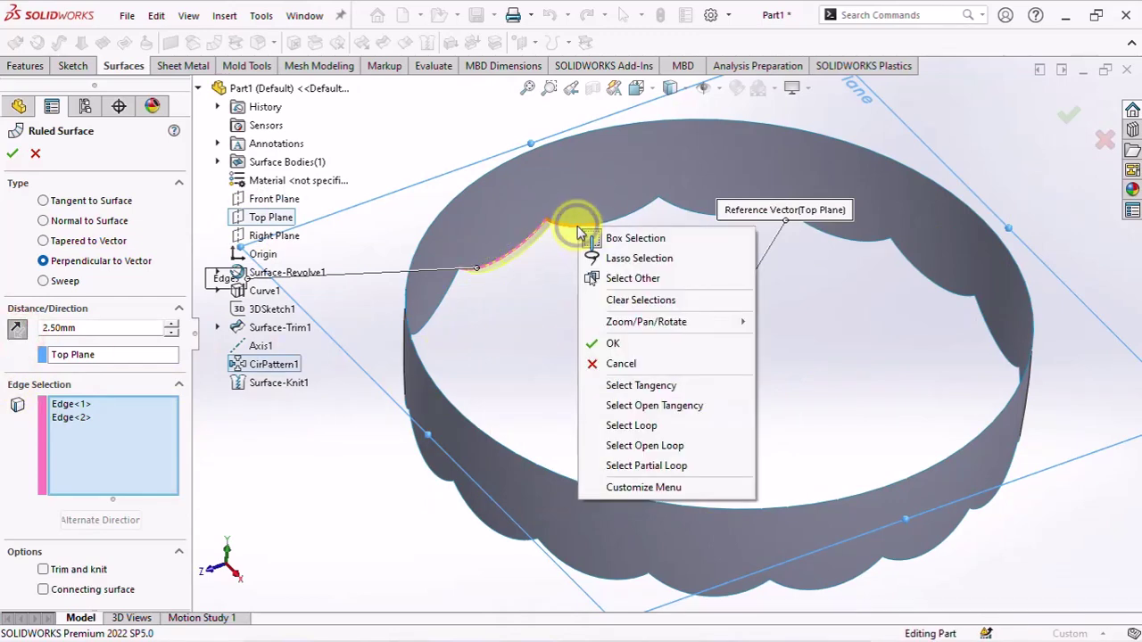
pyautogui.click(669, 474)
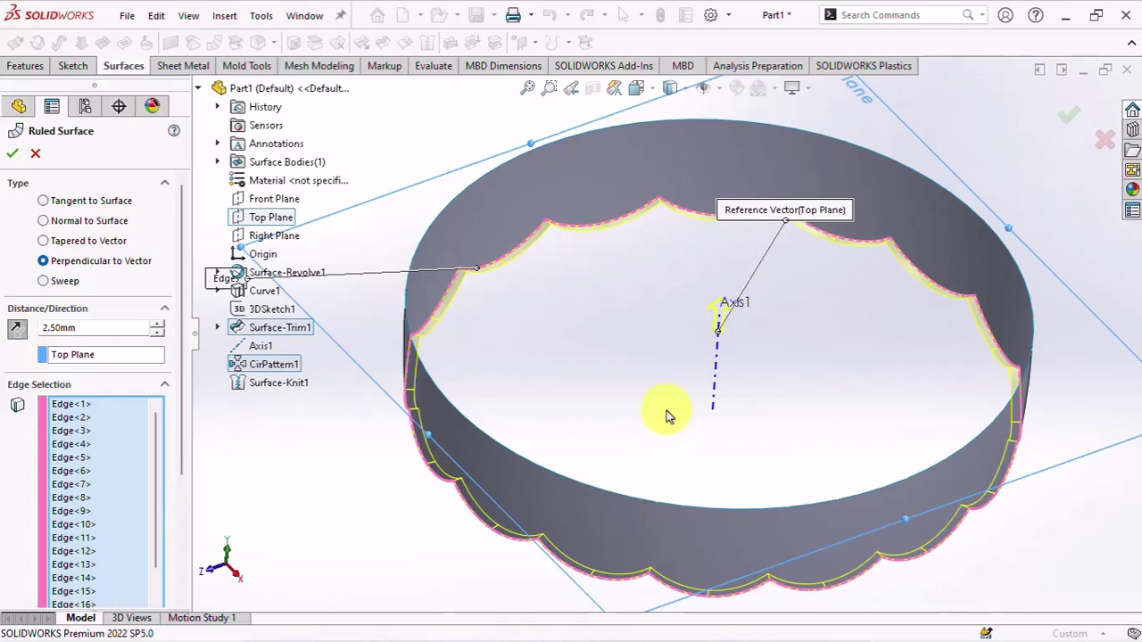
pyautogui.scroll(2, 669, 416)
pyautogui.click(13, 155)
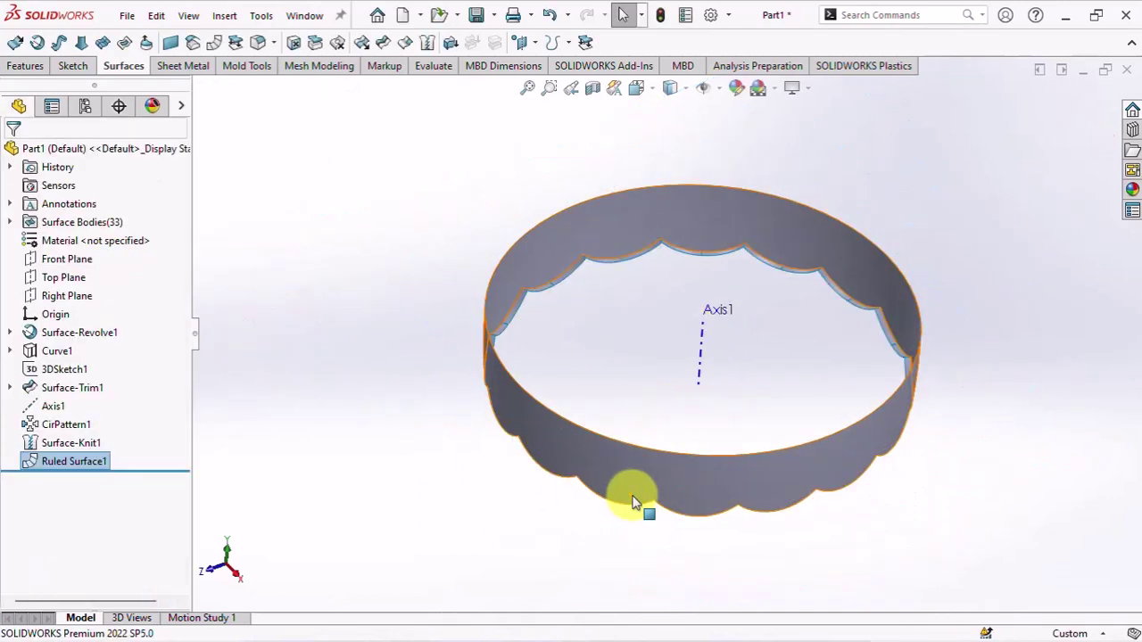
pyautogui.moveTo(632, 502); pyautogui.dragTo(636, 477, button='middle')
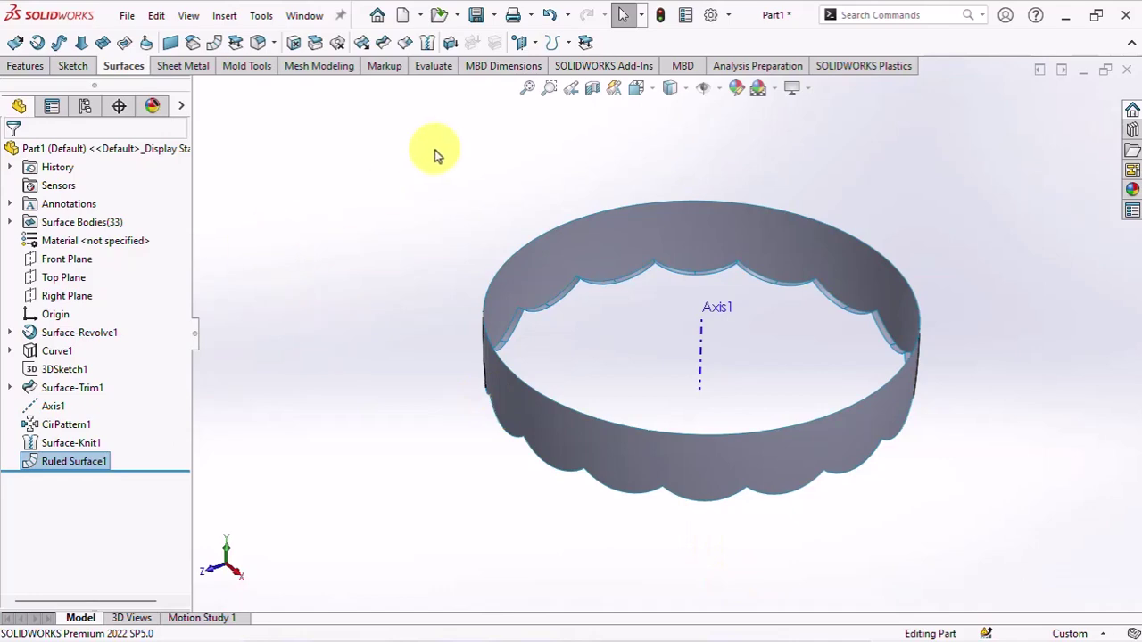
# Create Plane1 parallel to Top Plane, passing through a vertex on the scalloped ring edge.
pyautogui.click(522, 43)
pyautogui.click(531, 60)
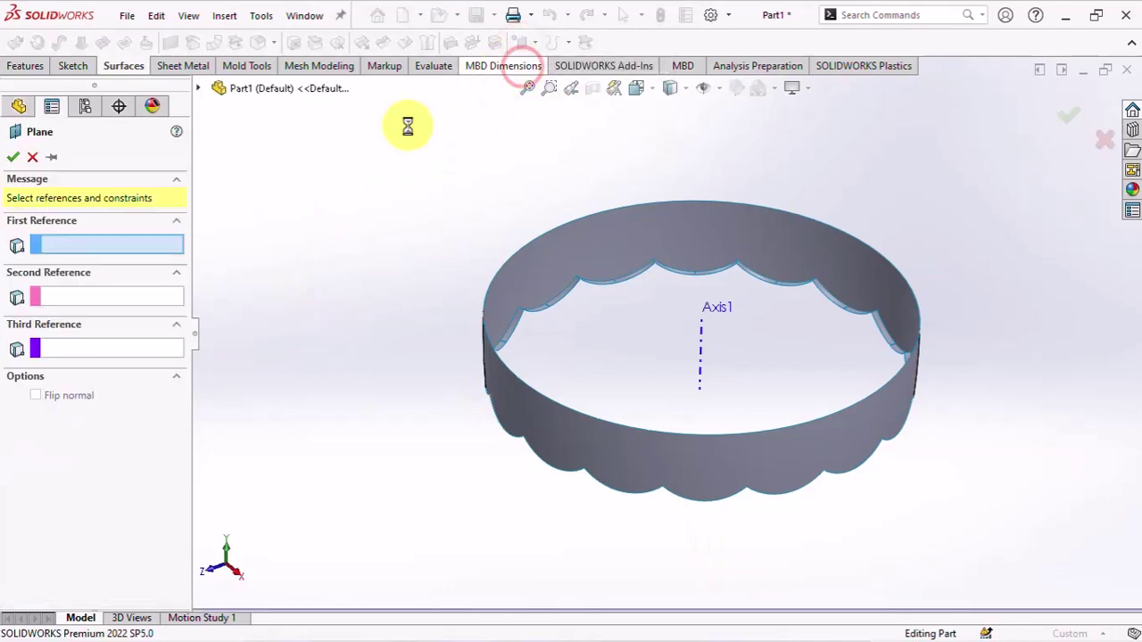
pyautogui.click(200, 89)
pyautogui.click(268, 217)
pyautogui.scroll(-5, 553, 321)
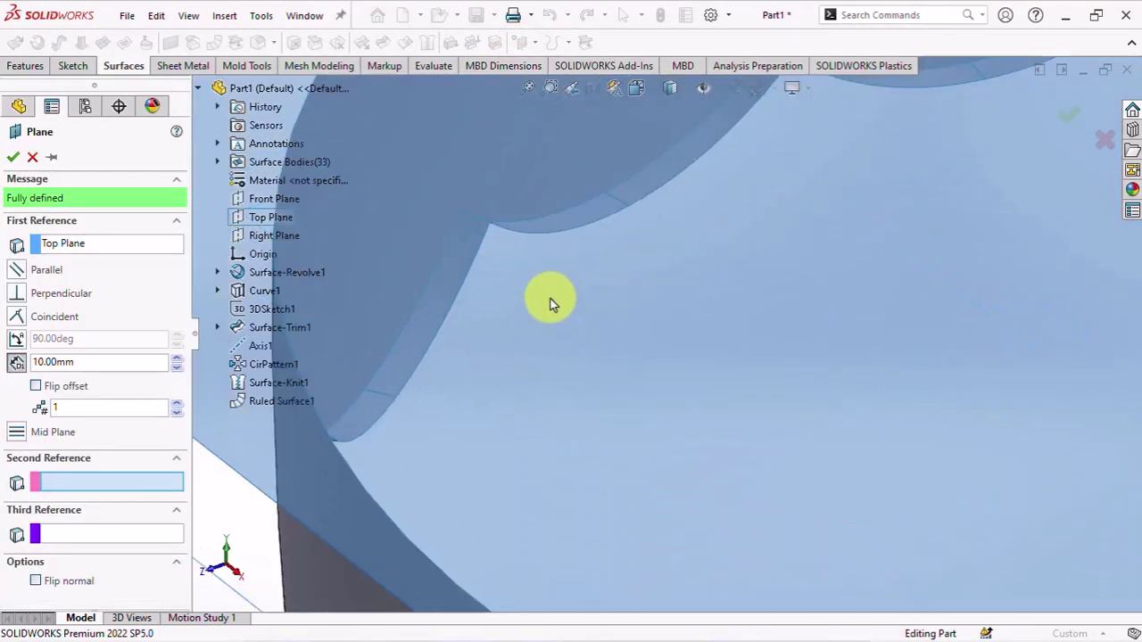
pyautogui.scroll(3, 547, 307)
pyautogui.scroll(3, 553, 259)
pyautogui.click(546, 214)
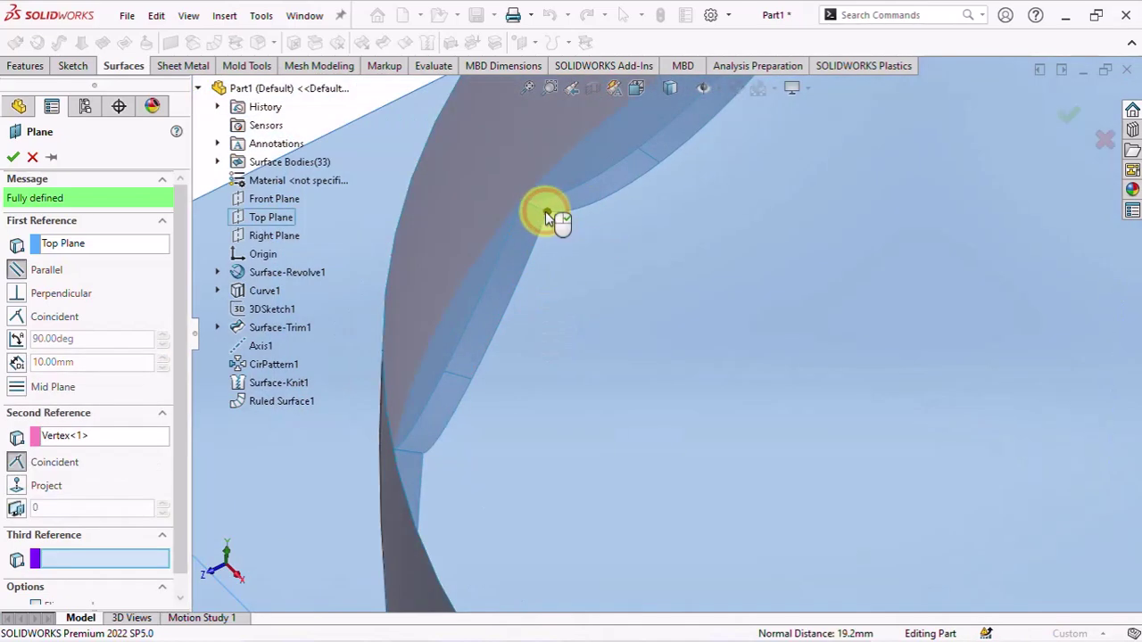
pyautogui.press('f')
pyautogui.moveTo(577, 440); pyautogui.dragTo(574, 295, button='middle')
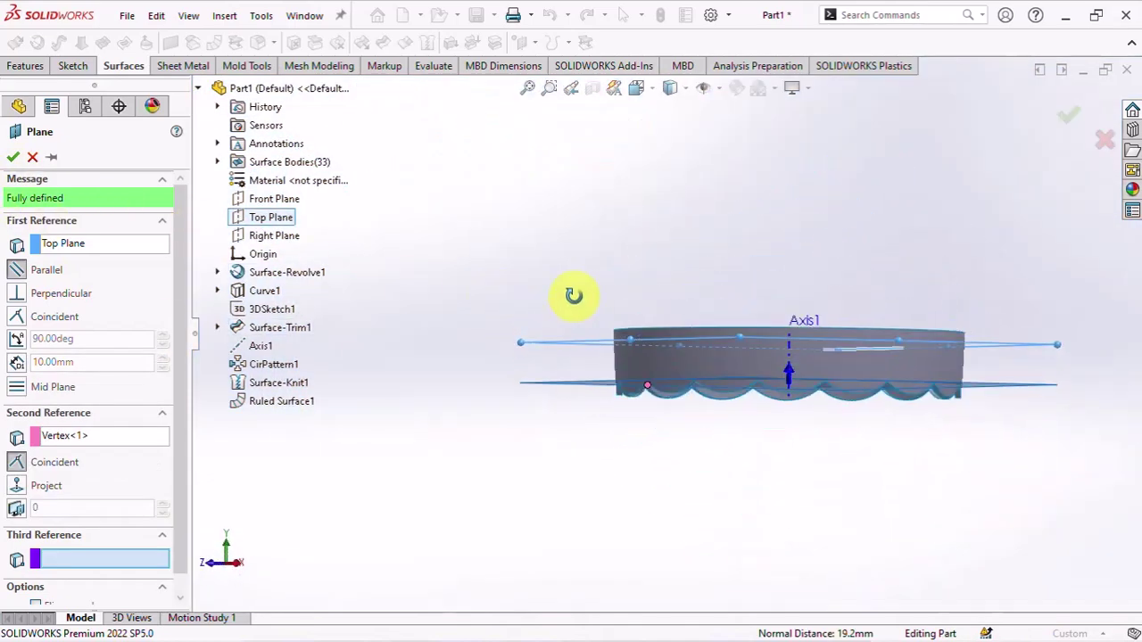
pyautogui.click(13, 158)
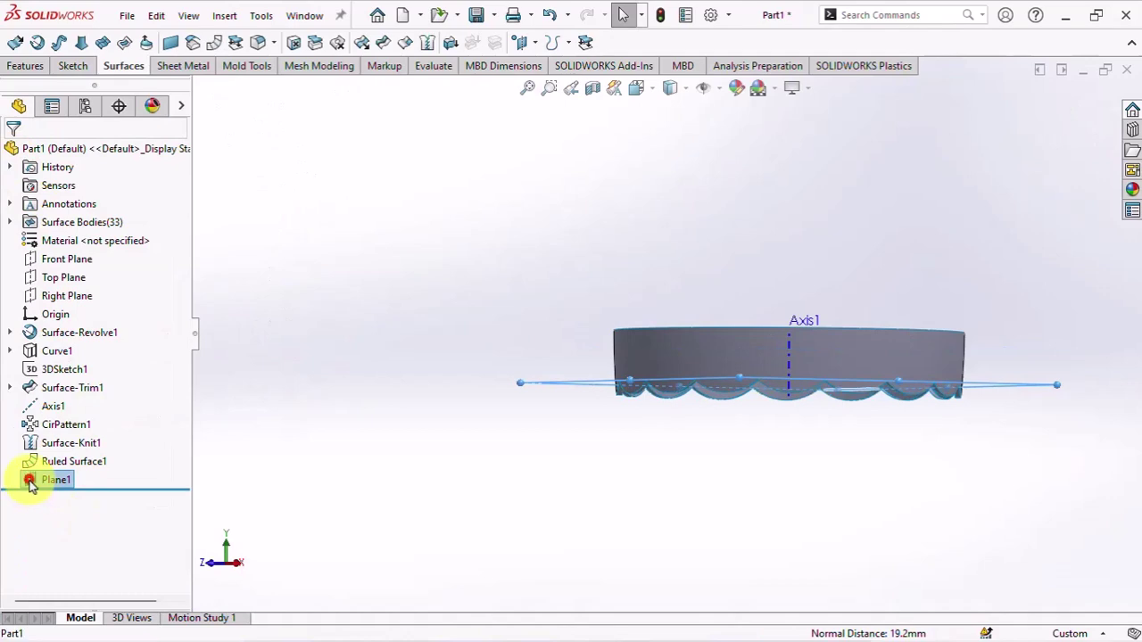
pyautogui.click(32, 483)
# Start Sketch4 on Plane1 and draw a centre-point arc centred at the origin across the ring.
pyautogui.click(36, 461)
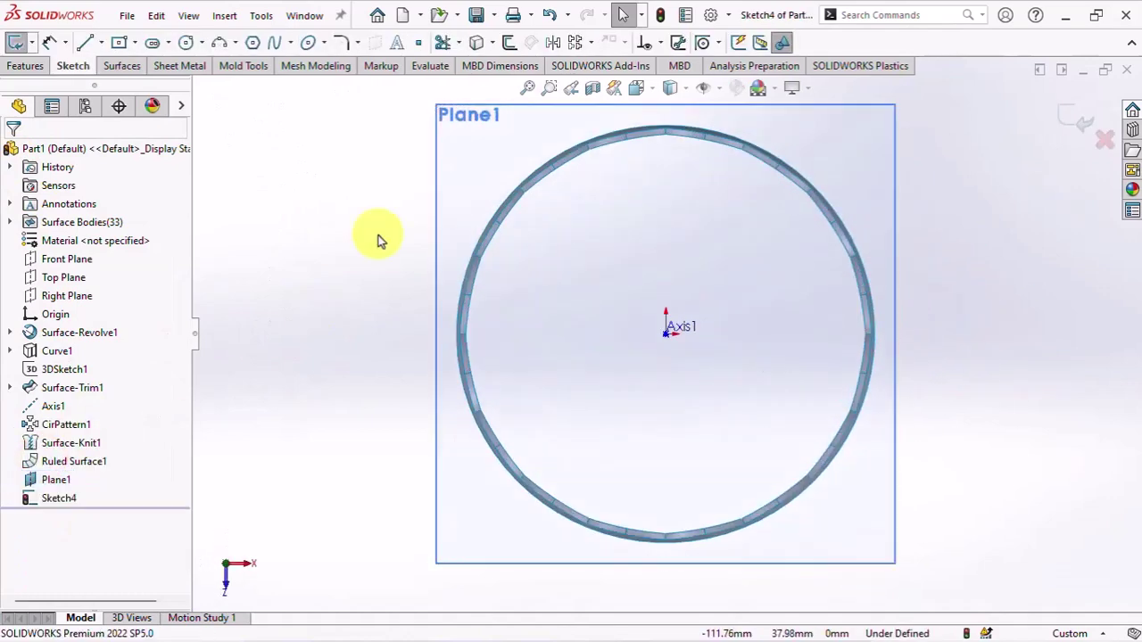
pyautogui.click(236, 44)
pyautogui.click(257, 63)
pyautogui.click(664, 334)
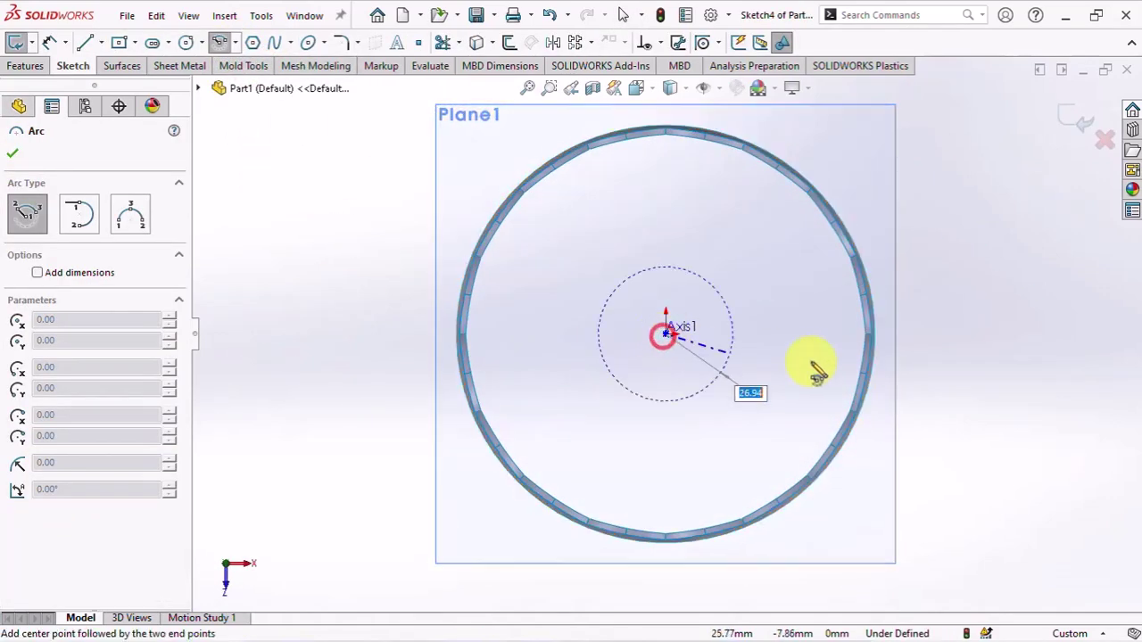
pyautogui.scroll(-5, 816, 370)
pyautogui.scroll(-5, 853, 285)
pyautogui.scroll(-2, 797, 229)
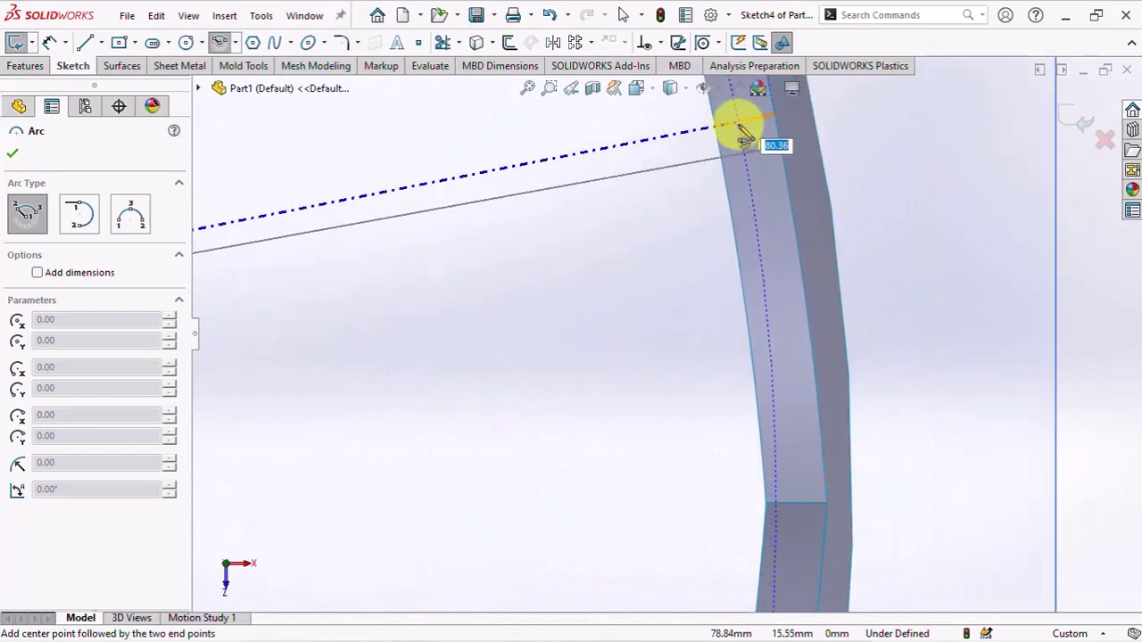
pyautogui.click(745, 138)
pyautogui.scroll(3, 759, 295)
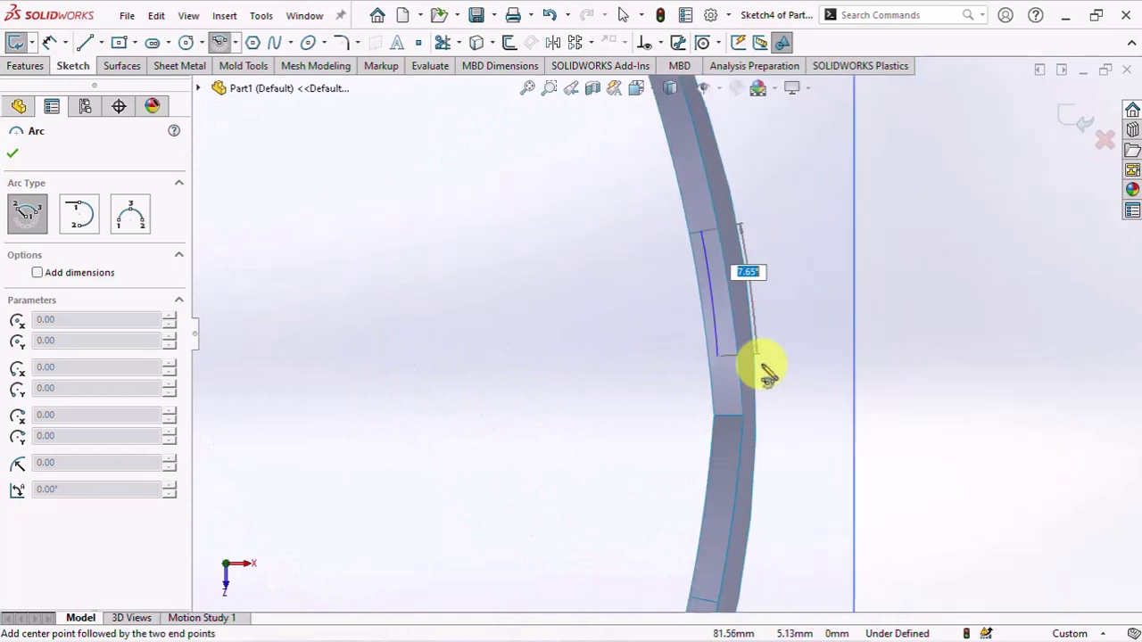
pyautogui.click(703, 595)
pyautogui.rightClick(699, 599)
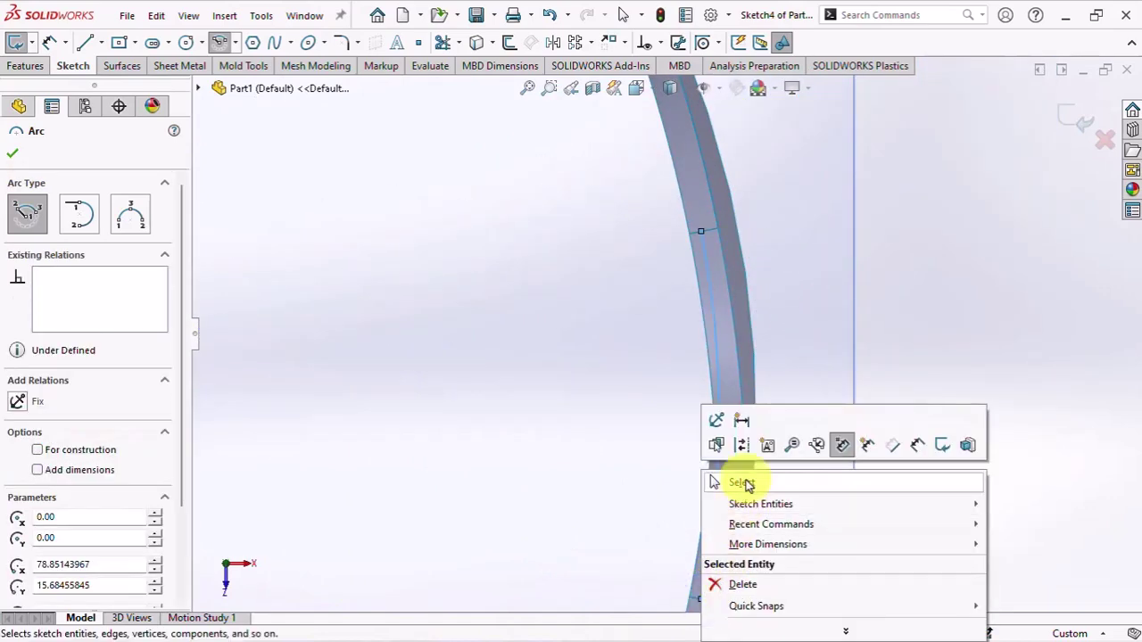
pyautogui.click(748, 483)
# Make the arc construction geometry, attach a vertex to it, and remove the conflicting Vertical relation.
pyautogui.click(734, 362)
pyautogui.click(796, 312)
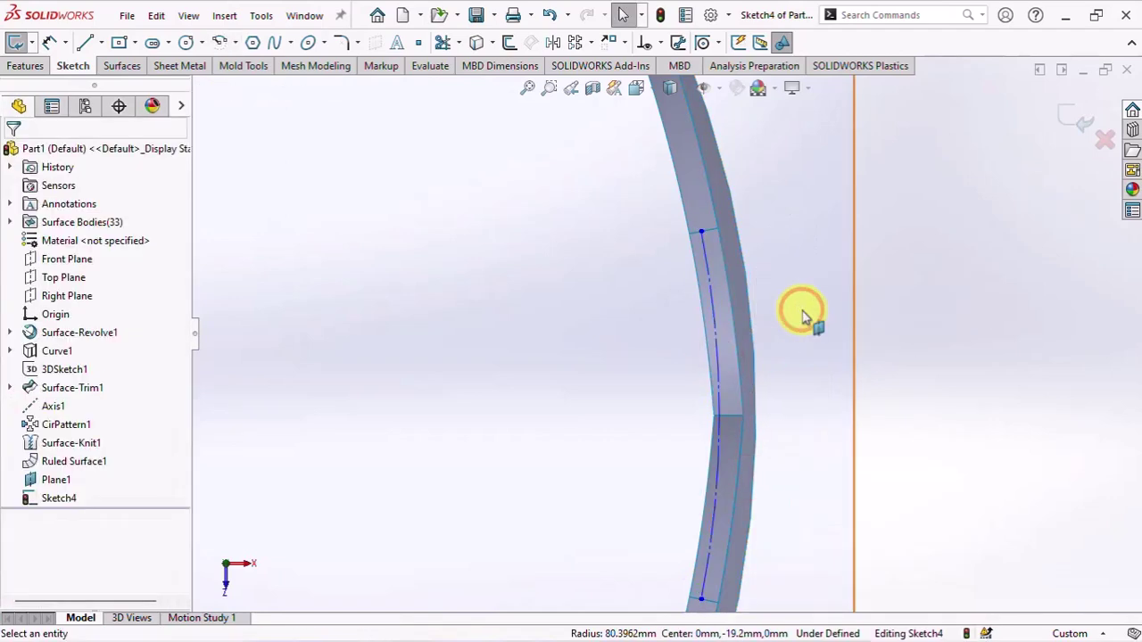
pyautogui.click(716, 379)
pyautogui.keyDown('ctrl'); pyautogui.click(711, 418); pyautogui.keyUp('ctrl')
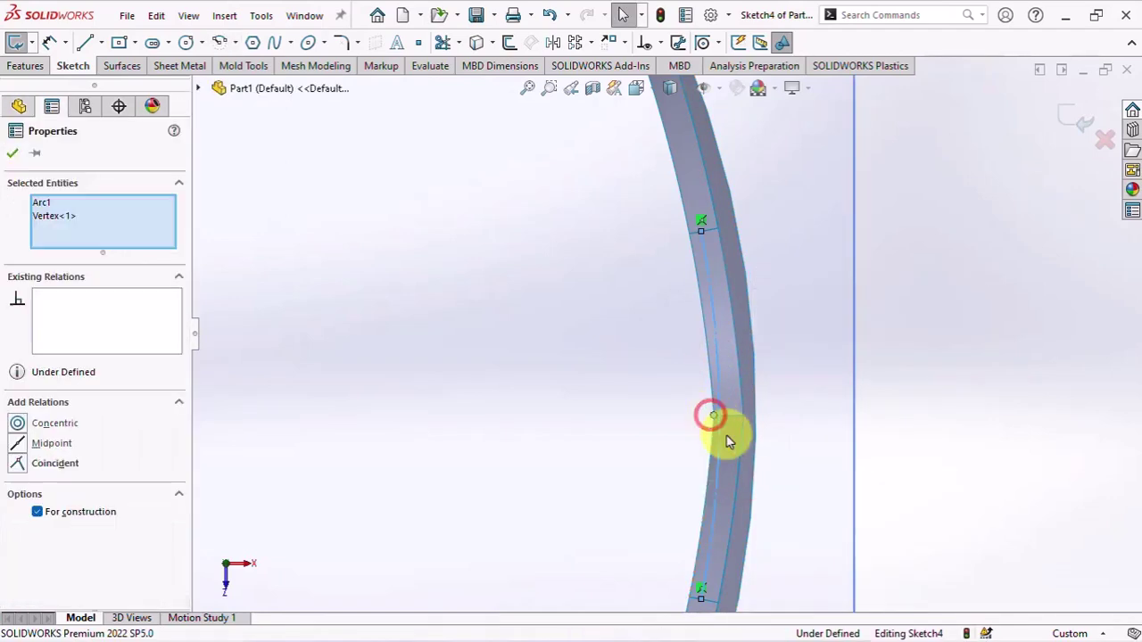
pyautogui.click(18, 462)
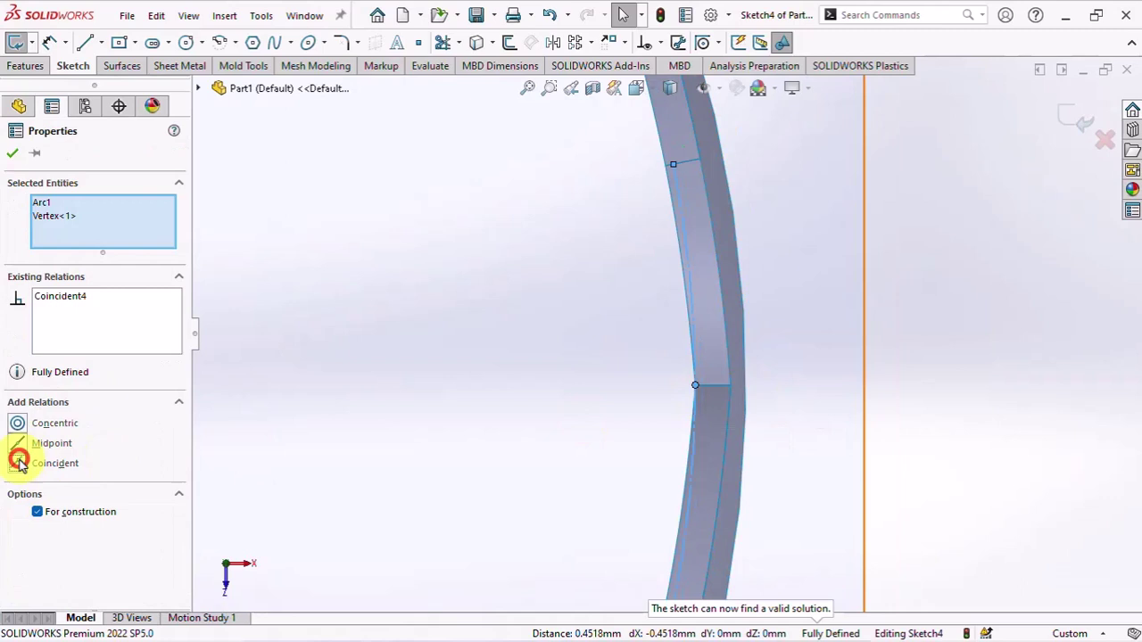
pyautogui.click(668, 211)
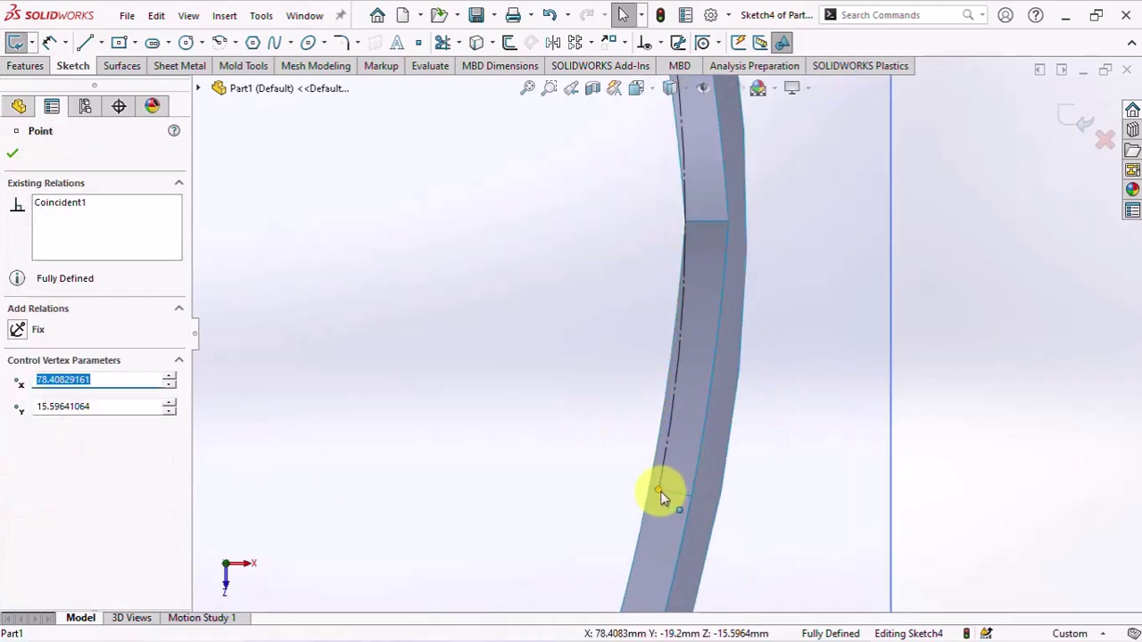
pyautogui.keyDown('ctrl'); pyautogui.click(659, 491); pyautogui.keyUp('ctrl')
pyautogui.click(734, 418)
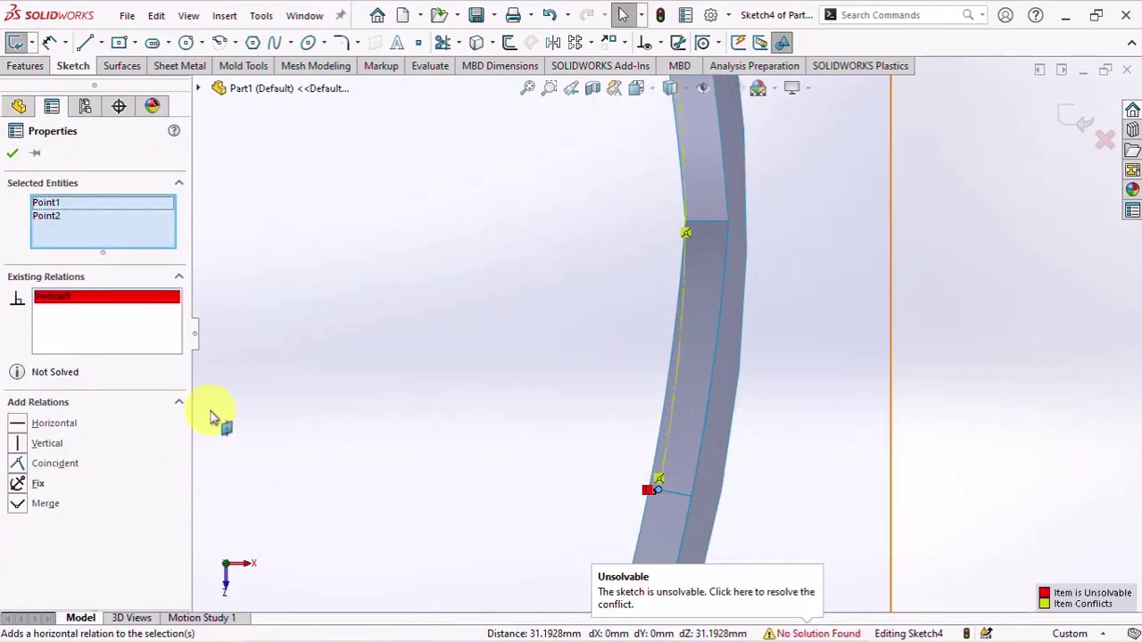
pyautogui.rightClick(92, 317)
pyautogui.click(111, 330)
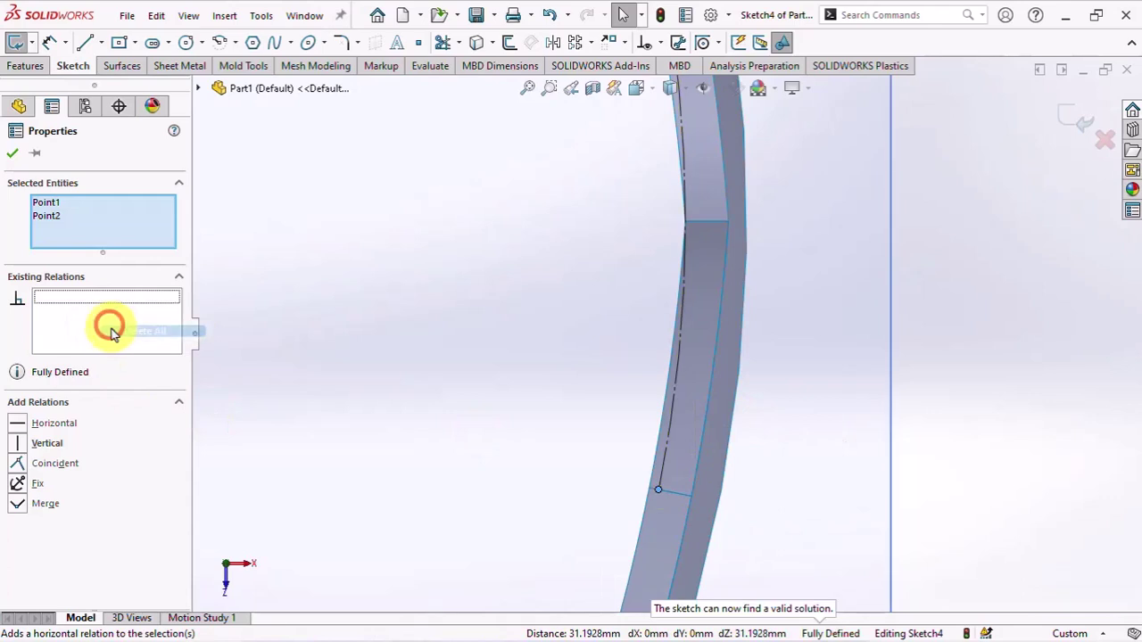
pyautogui.click(981, 397)
pyautogui.moveTo(981, 397); pyautogui.dragTo(779, 243, button='middle')
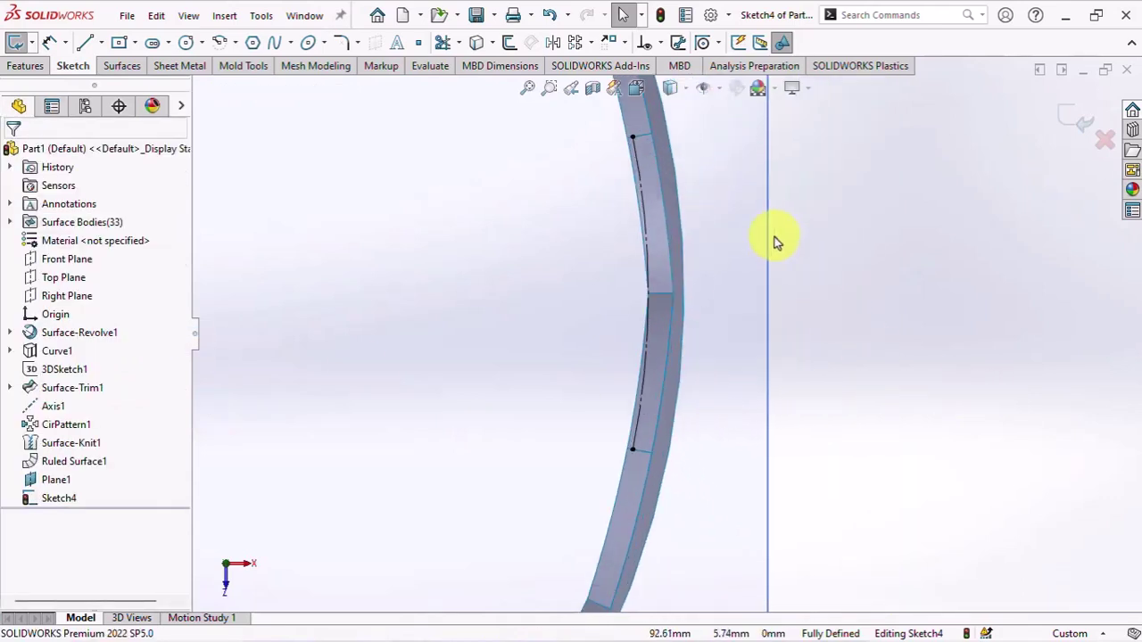
# Draw a three-point arc from the strip's upper point to its lower point.
pyautogui.click(235, 42)
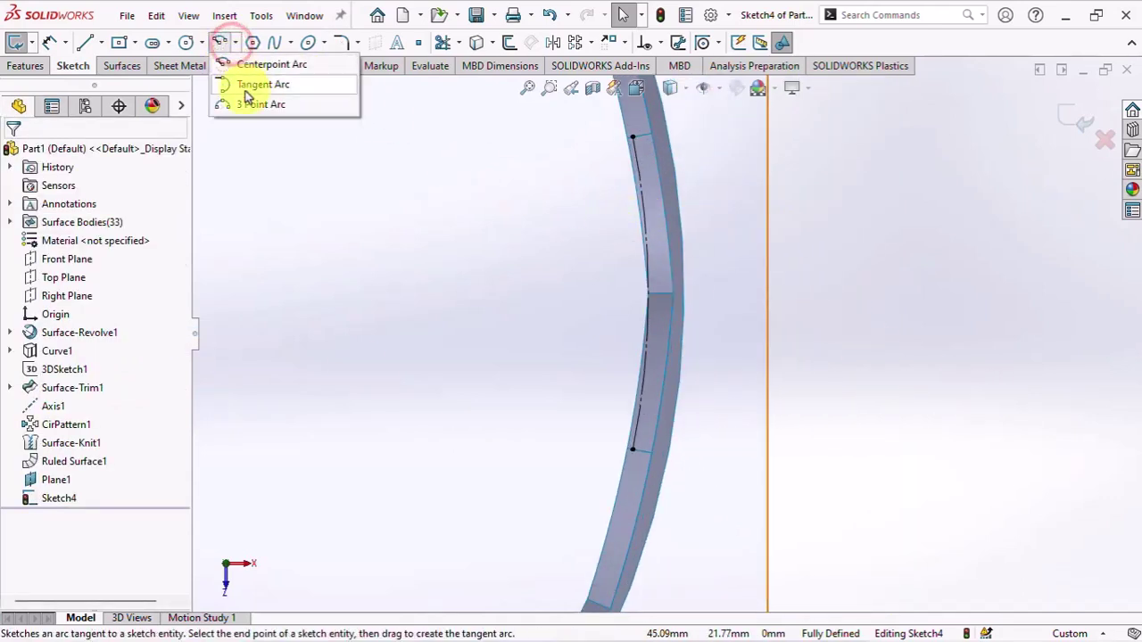
pyautogui.click(259, 101)
pyautogui.click(633, 137)
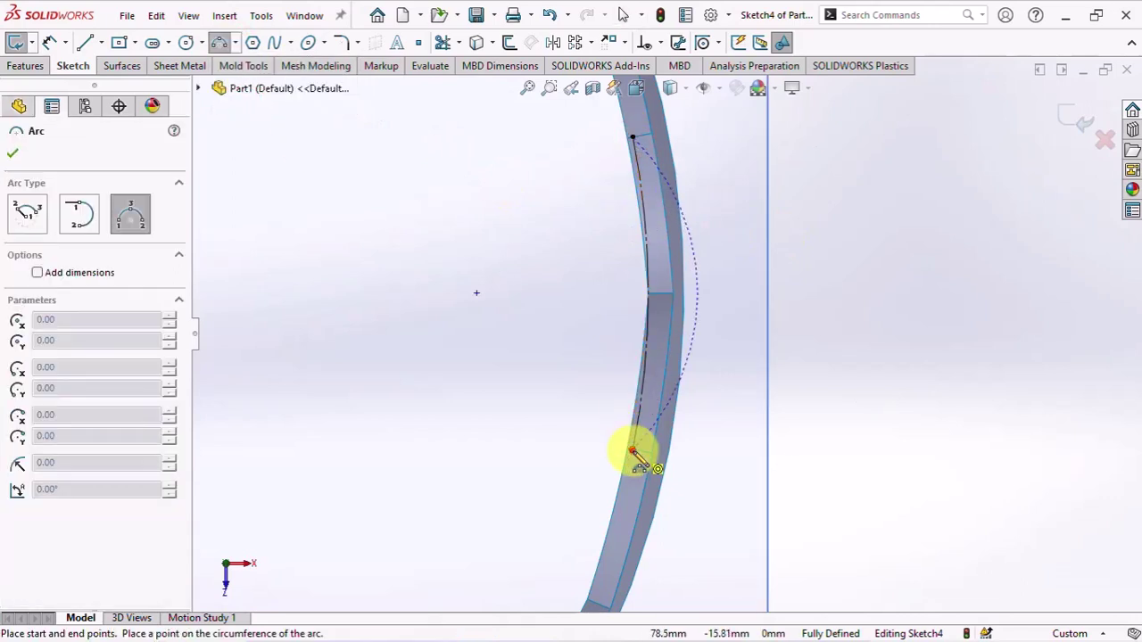
pyautogui.click(634, 453)
pyautogui.scroll(-3, 668, 309)
pyautogui.click(664, 299)
pyautogui.rightClick(669, 300)
pyautogui.click(685, 308)
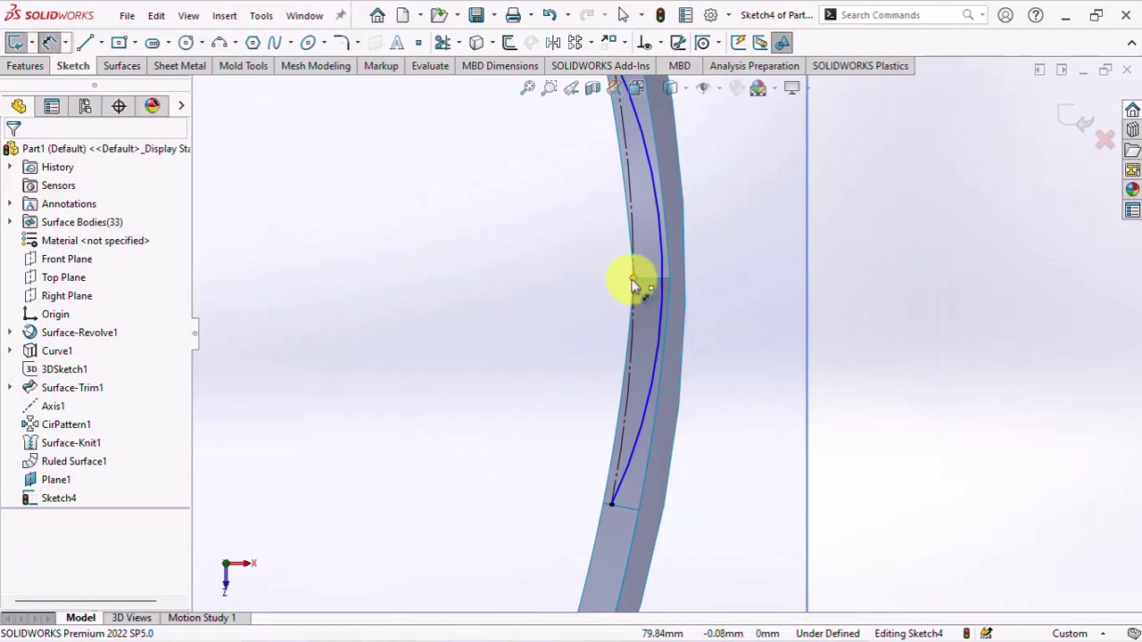
# Dimension the arc's offset from the strip edge to 1.75 and exit the sketch.
pyautogui.click(632, 281)
pyautogui.click(663, 284)
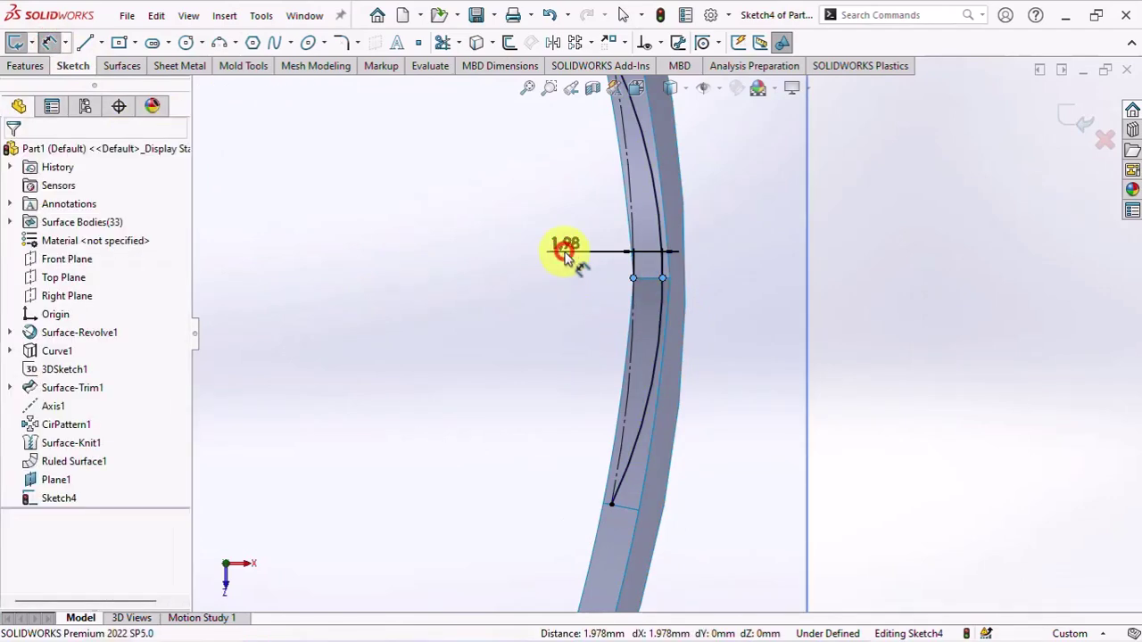
pyautogui.click(565, 256)
pyautogui.write('1.75')
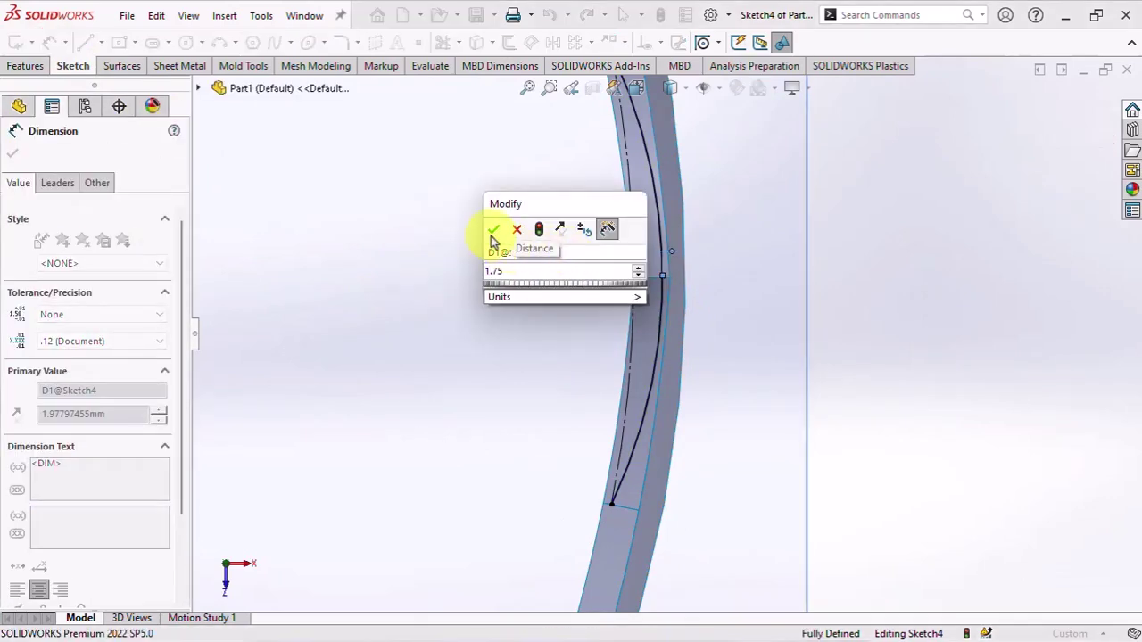
pyautogui.click(493, 232)
pyautogui.click(903, 330)
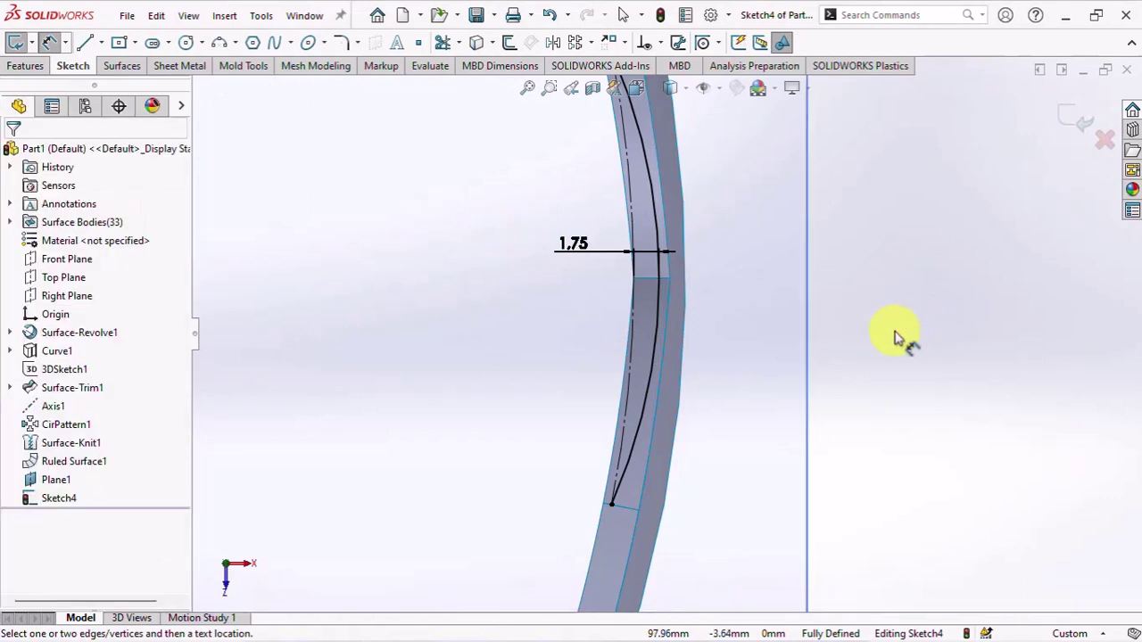
pyautogui.press('f')
pyautogui.press('Escape')
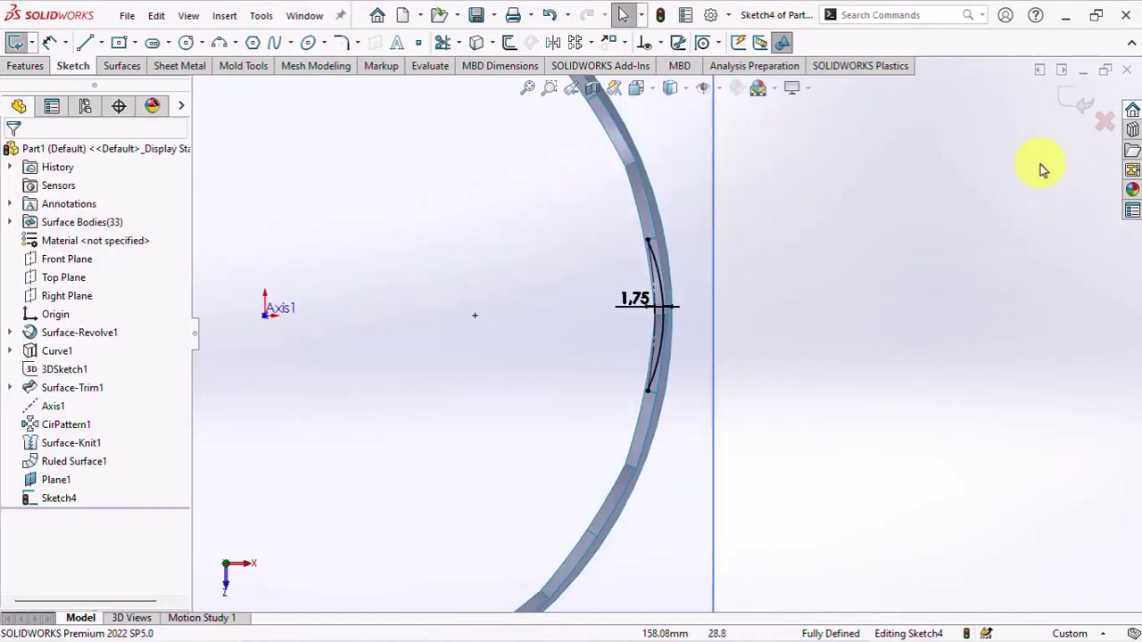
pyautogui.click(1070, 100)
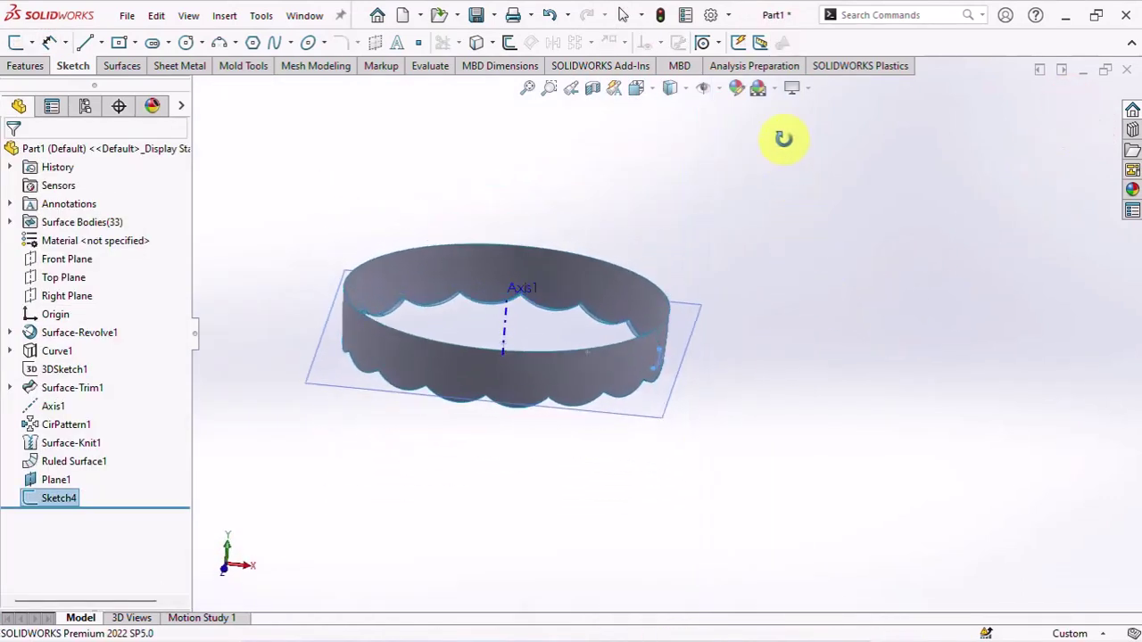
# Start a sketch on the Front Plane and switch the display to wireframe.
pyautogui.click(71, 260)
pyautogui.click(79, 223)
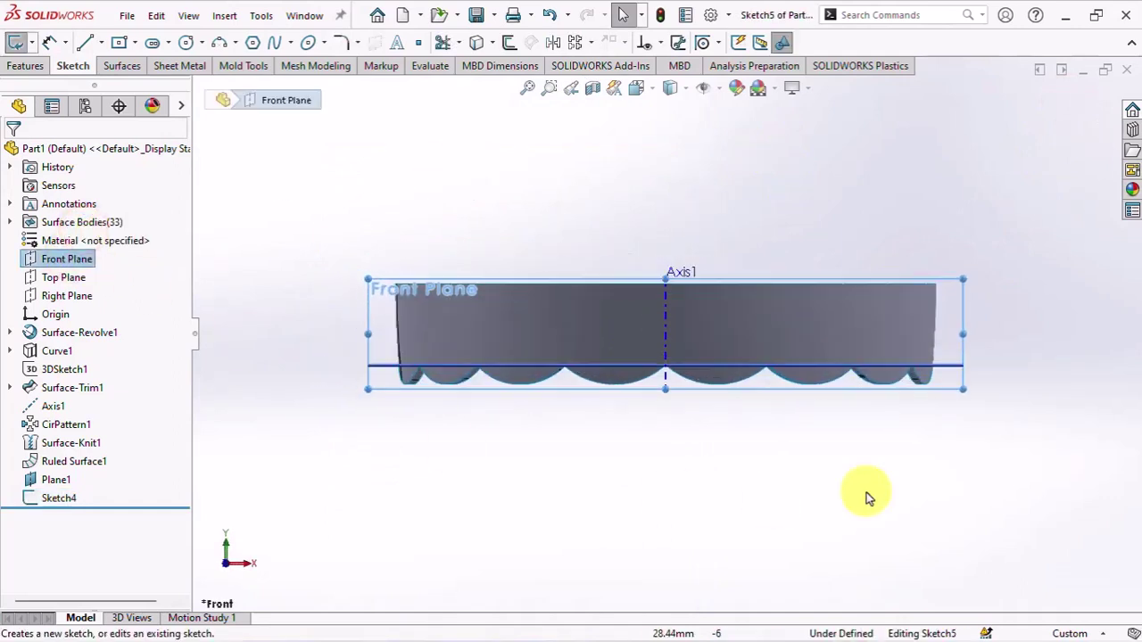
pyautogui.click(56, 496)
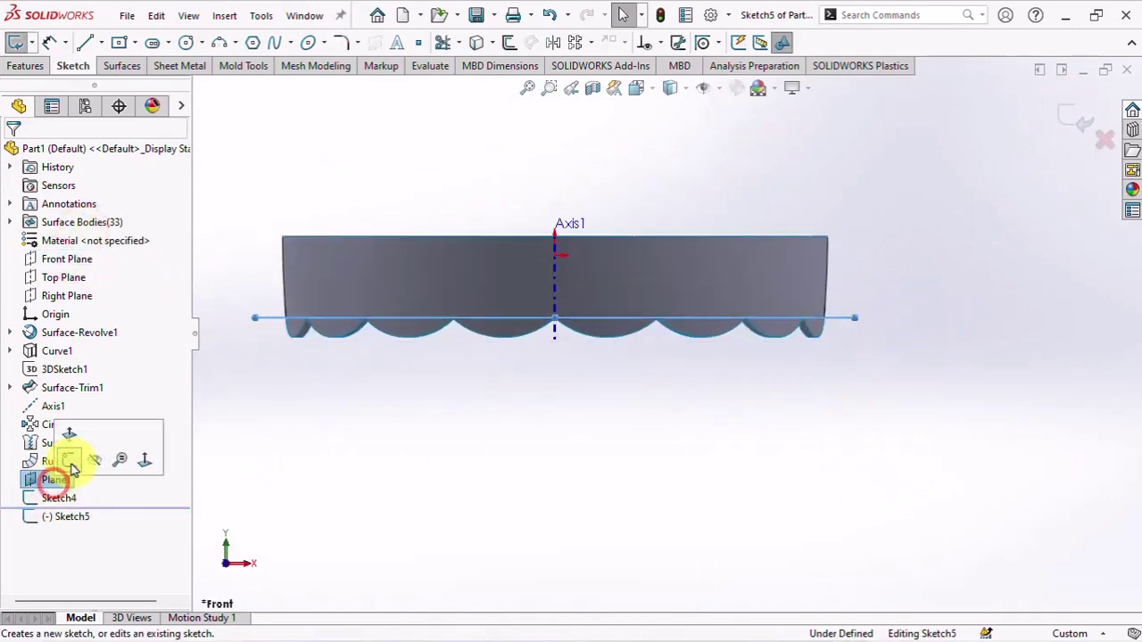
pyautogui.click(670, 87)
pyautogui.click(664, 206)
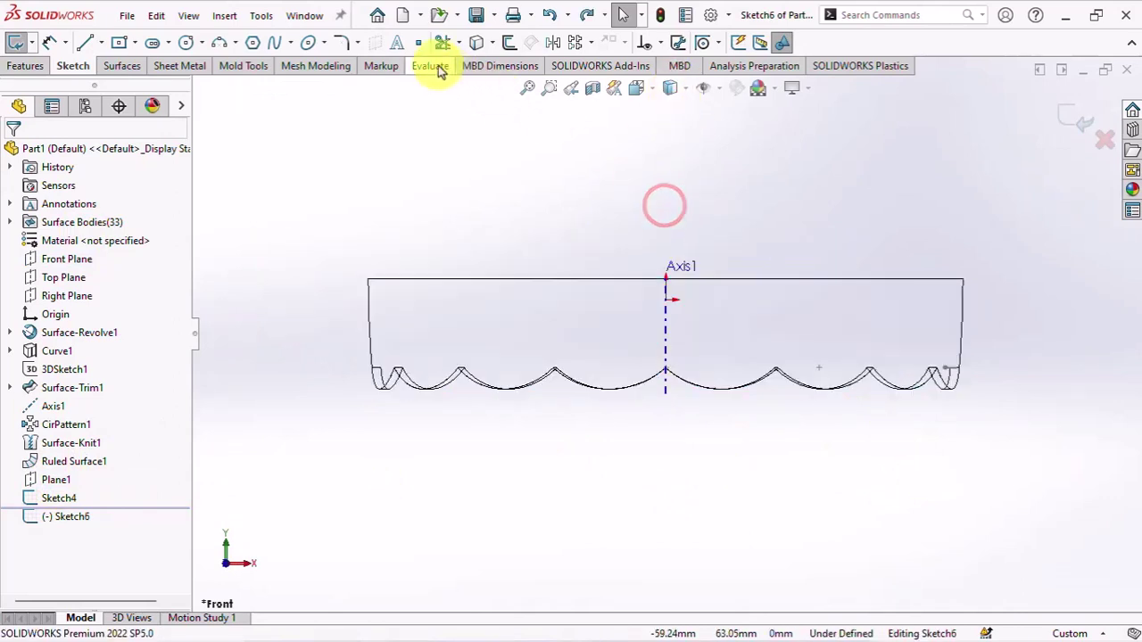
# Draw a centerline from Axis1 down well below the ring.
pyautogui.click(101, 43)
pyautogui.click(107, 79)
pyautogui.click(660, 319)
pyautogui.scroll(-3, 669, 308)
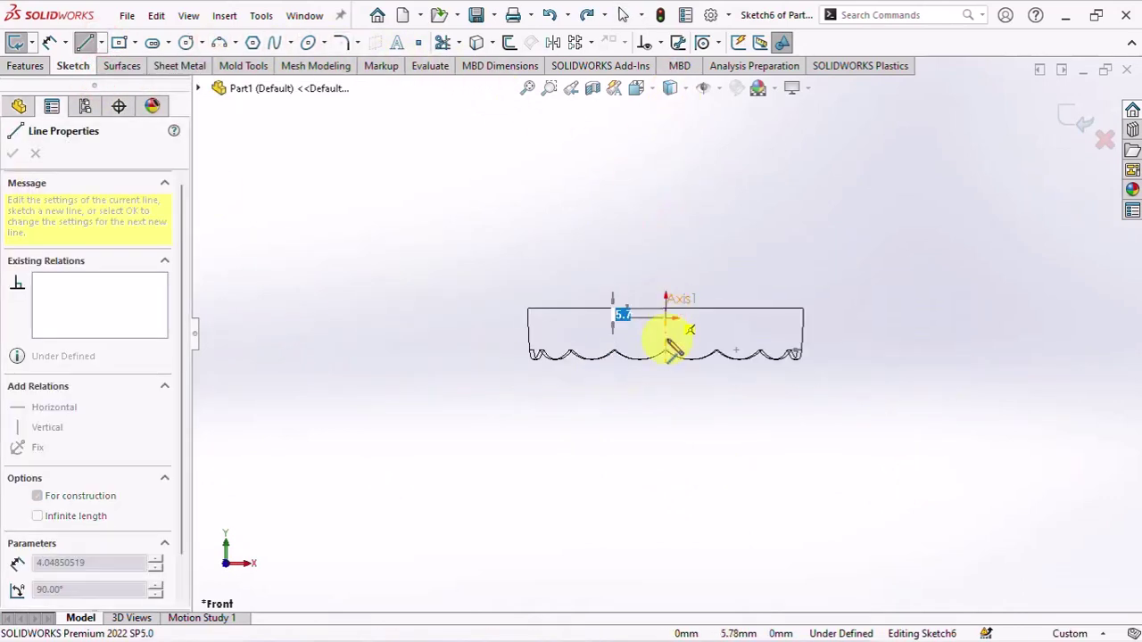
pyautogui.click(665, 527)
pyautogui.rightClick(664, 527)
pyautogui.click(713, 449)
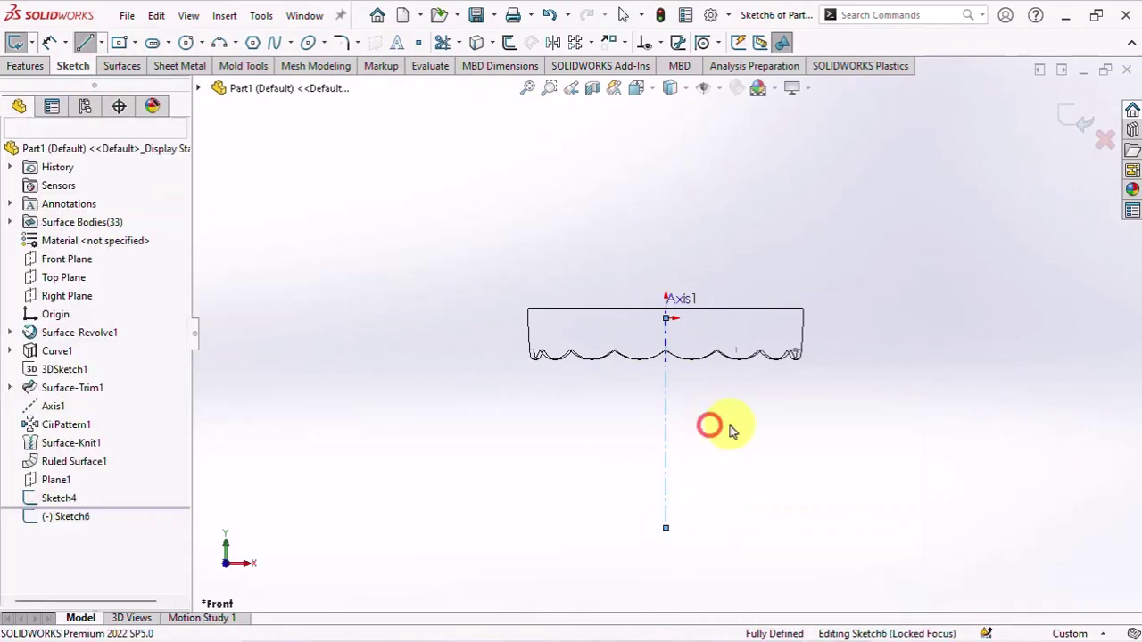
# Draw two three-point arcs hanging down from the ring's right corner, bending outward.
pyautogui.click(218, 43)
pyautogui.scroll(-5, 830, 375)
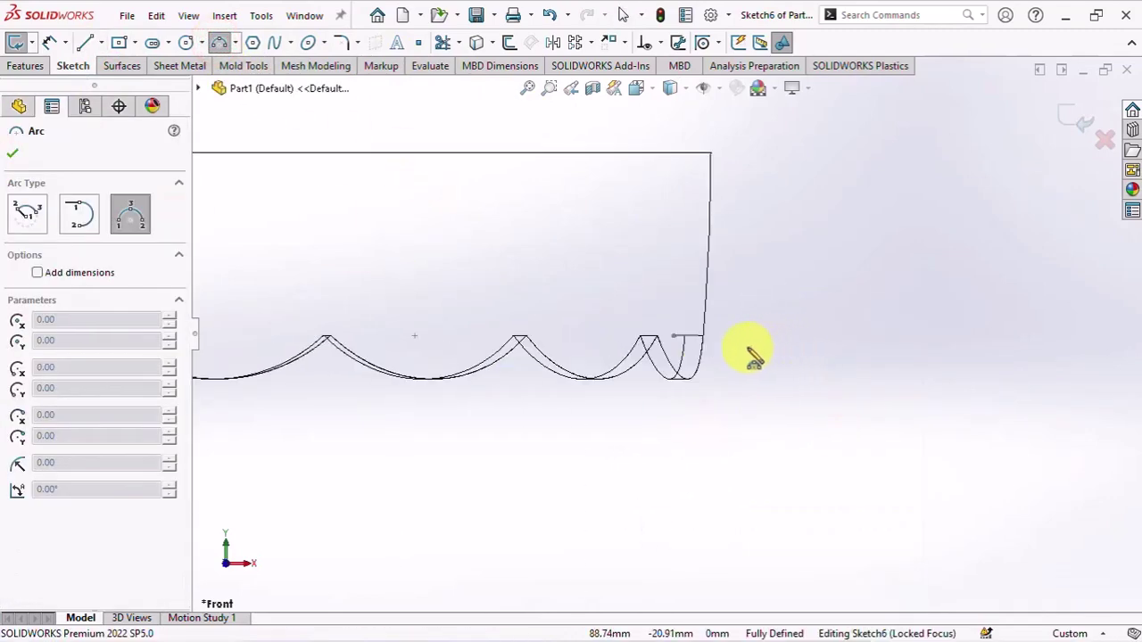
pyautogui.click(689, 337)
pyautogui.scroll(5, 675, 446)
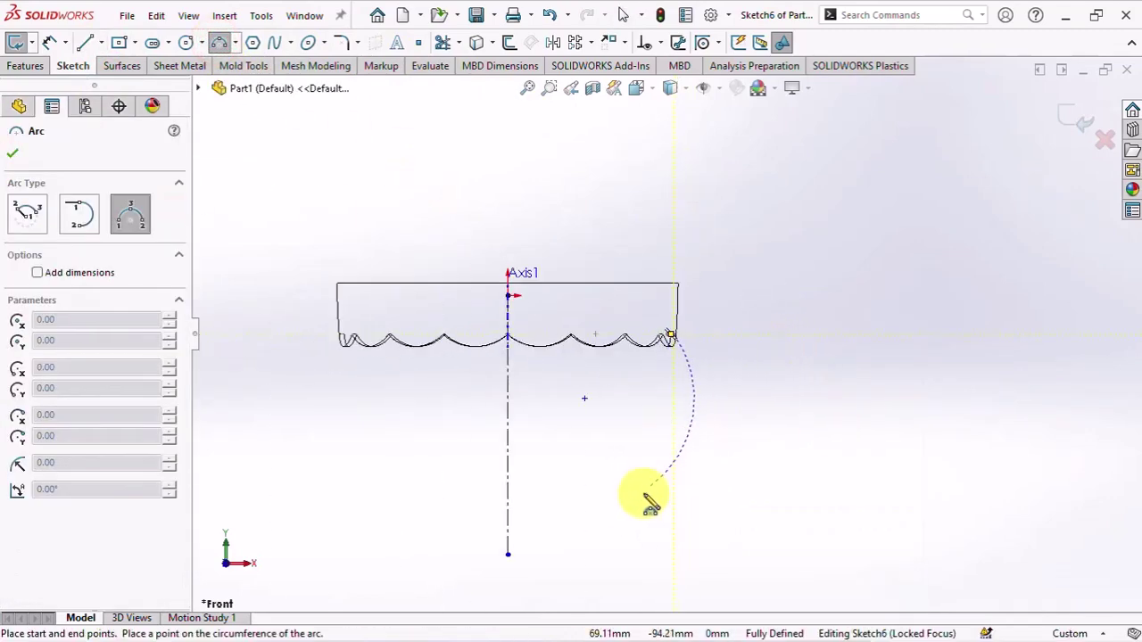
pyautogui.click(626, 498)
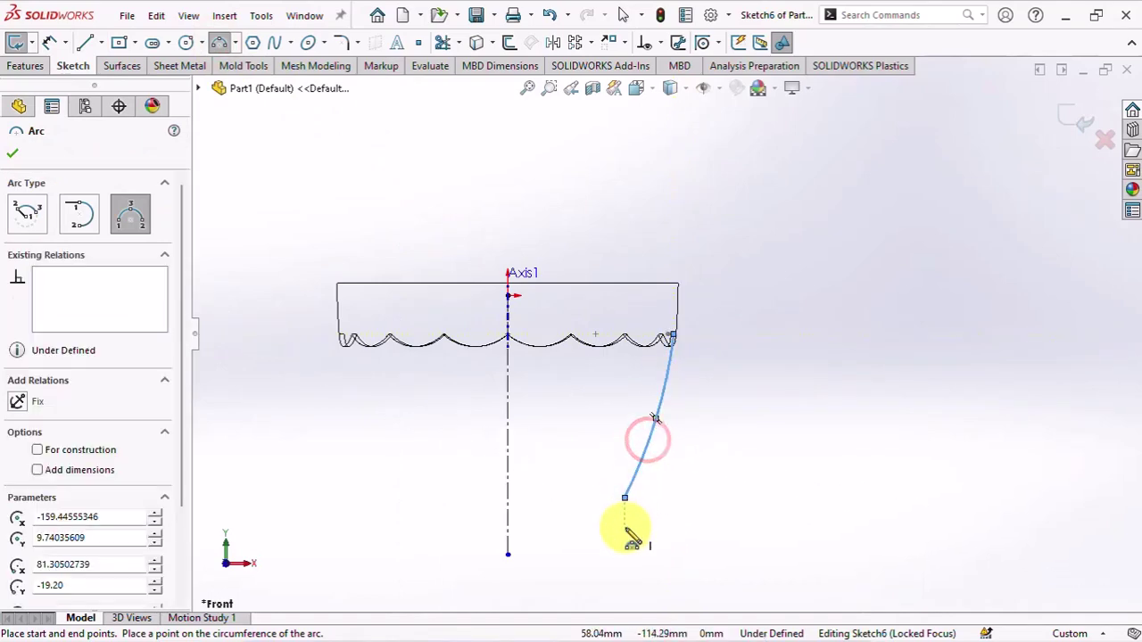
pyautogui.scroll(-3, 628, 531)
pyautogui.click(631, 440)
pyautogui.click(604, 528)
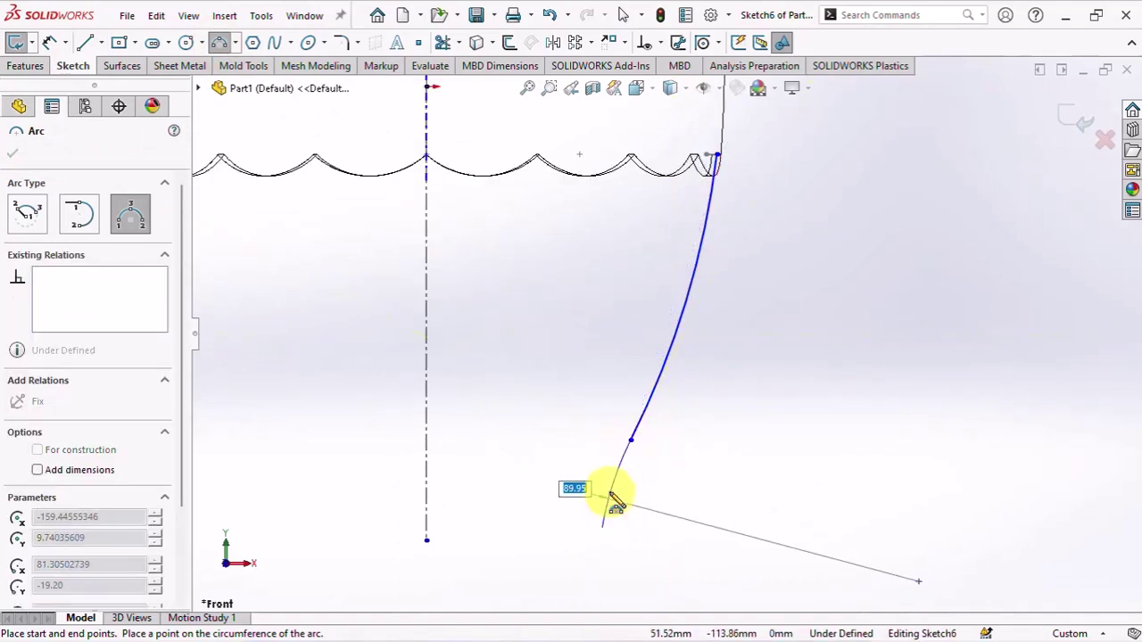
pyautogui.click(611, 496)
pyautogui.rightClick(604, 492)
pyautogui.click(656, 486)
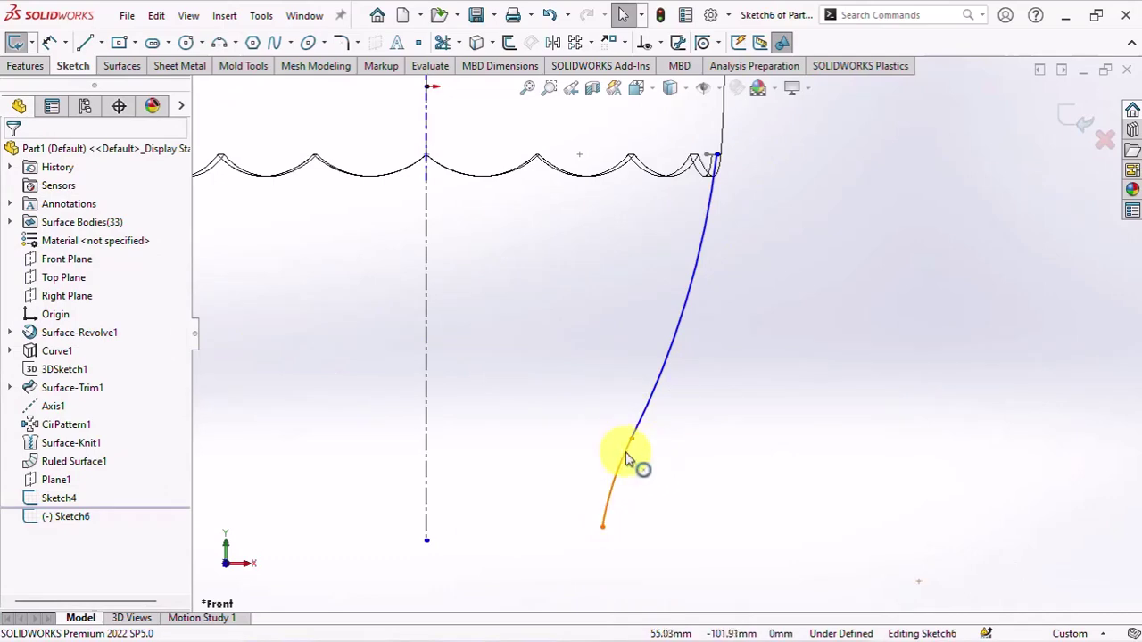
# Make the upper and lower arcs tangent to each other.
pyautogui.click(624, 450)
pyautogui.keyDown('ctrl'); pyautogui.click(637, 415); pyautogui.keyUp('ctrl')
pyautogui.click(703, 349)
pyautogui.click(711, 488)
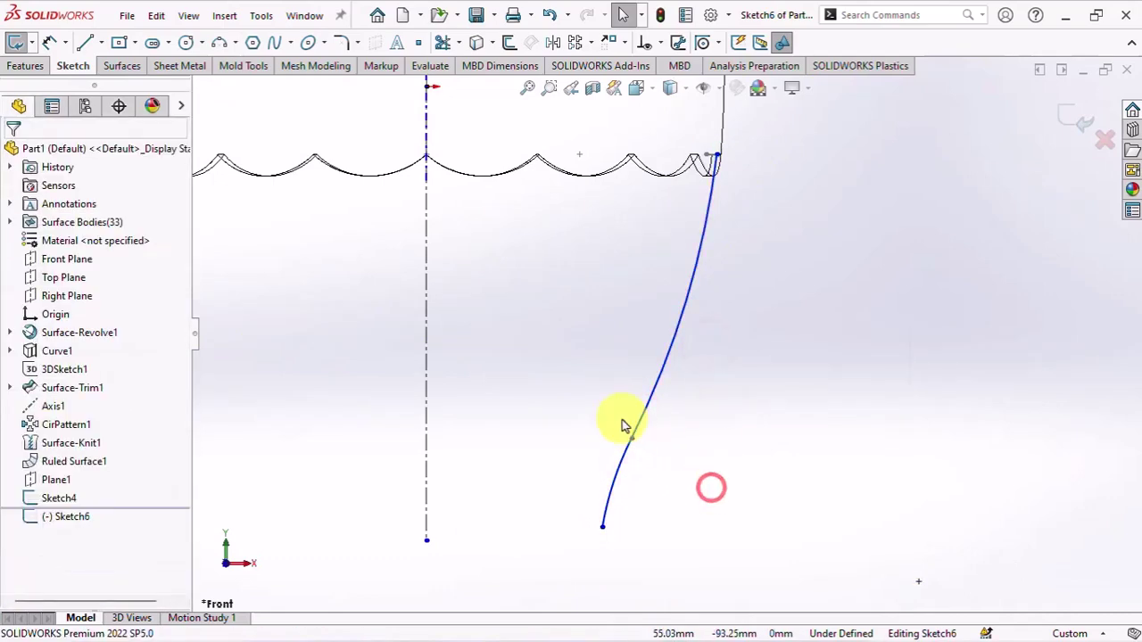
# Add a centerline tangent to the lower arc at its end.
pyautogui.click(101, 42)
pyautogui.click(120, 79)
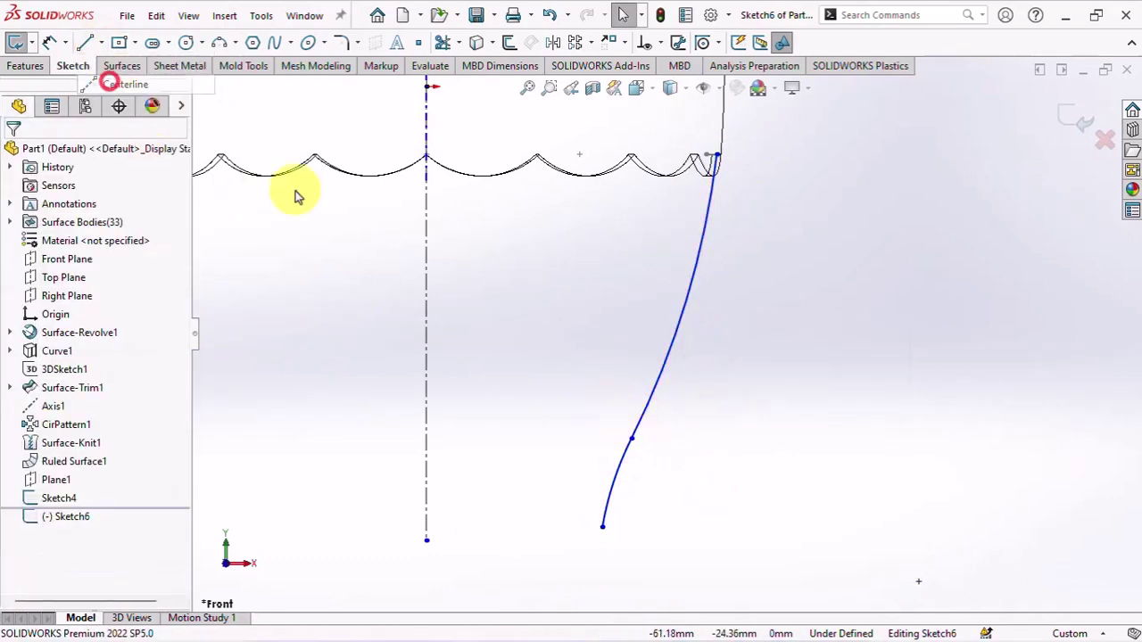
pyautogui.click(603, 526)
pyautogui.click(591, 581)
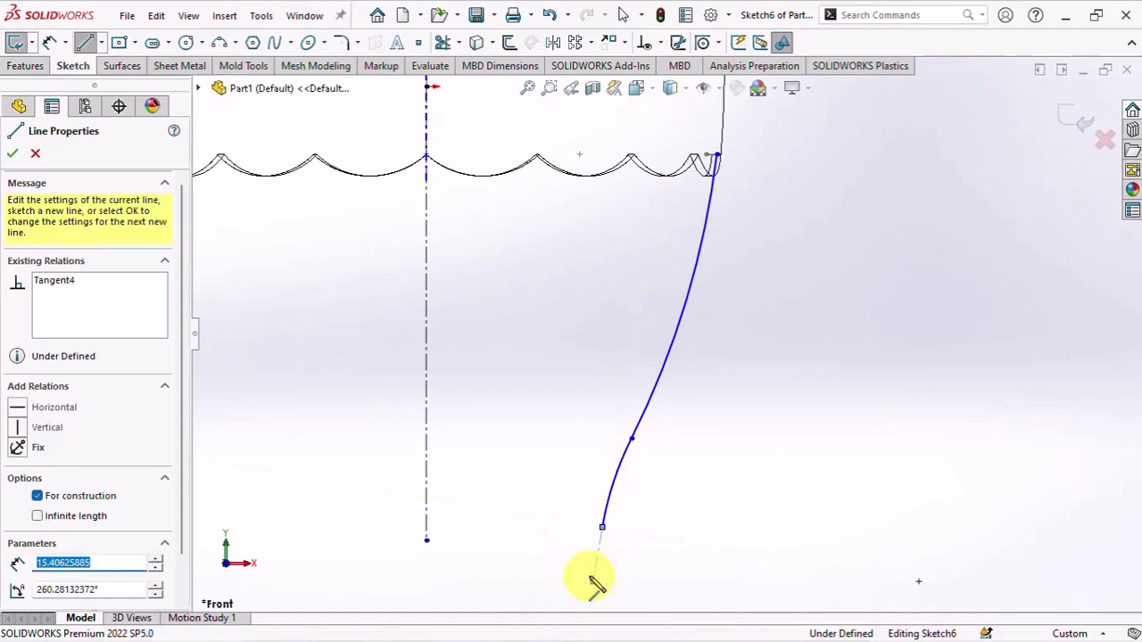
pyautogui.press('Escape')
# Draw a short construction line above the arc's top end, parallel to the lower centerline.
pyautogui.scroll(-3, 549, 350)
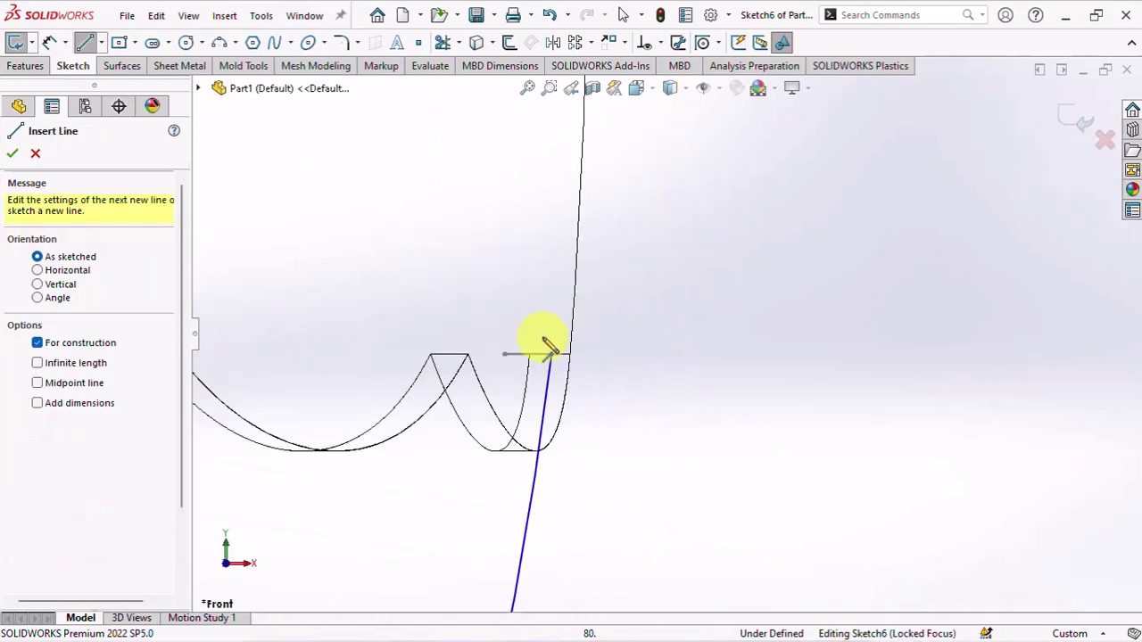
pyautogui.click(553, 357)
pyautogui.click(562, 232)
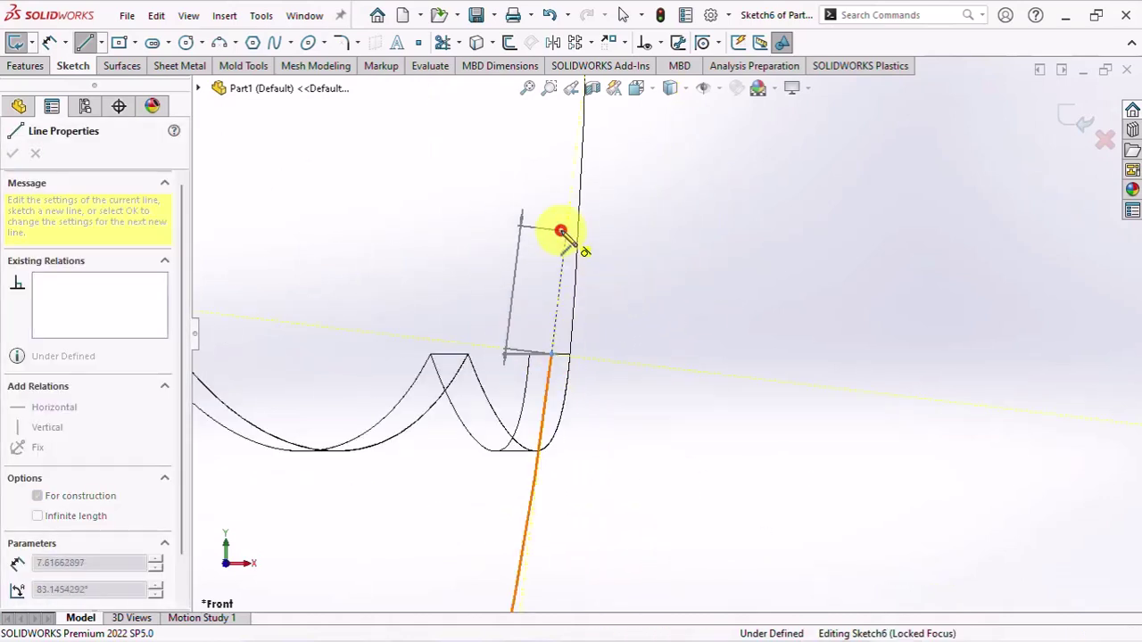
pyautogui.rightClick(562, 230)
pyautogui.click(591, 241)
pyautogui.scroll(1, 641, 303)
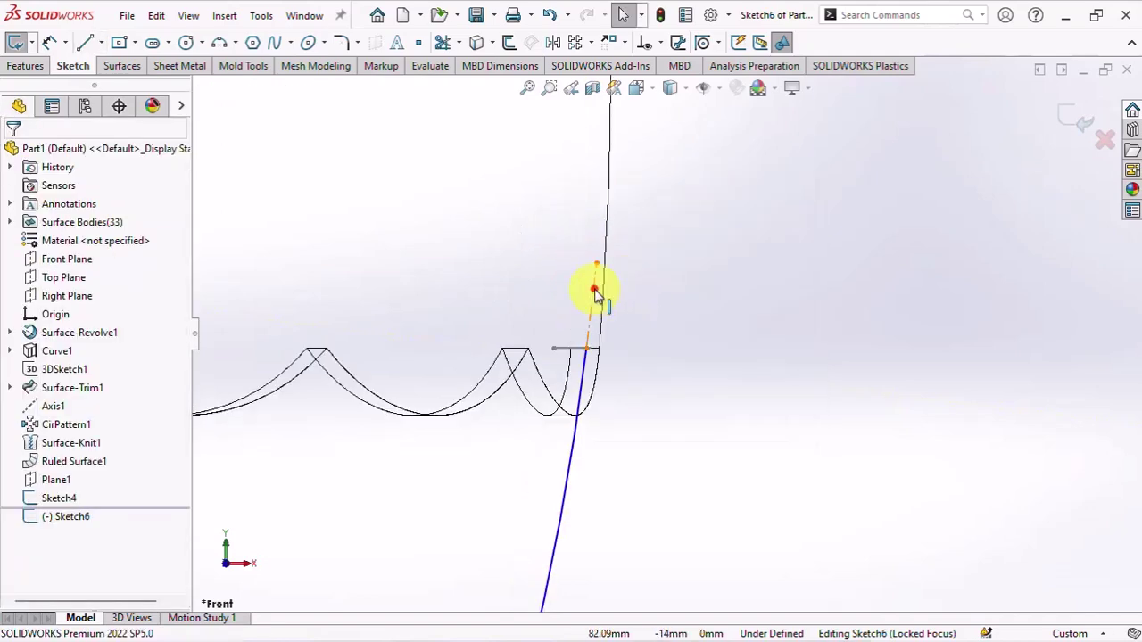
pyautogui.click(596, 294)
pyautogui.scroll(3, 648, 336)
pyautogui.scroll(-1, 614, 489)
pyautogui.keyDown('ctrl'); pyautogui.click(600, 467); pyautogui.keyUp('ctrl')
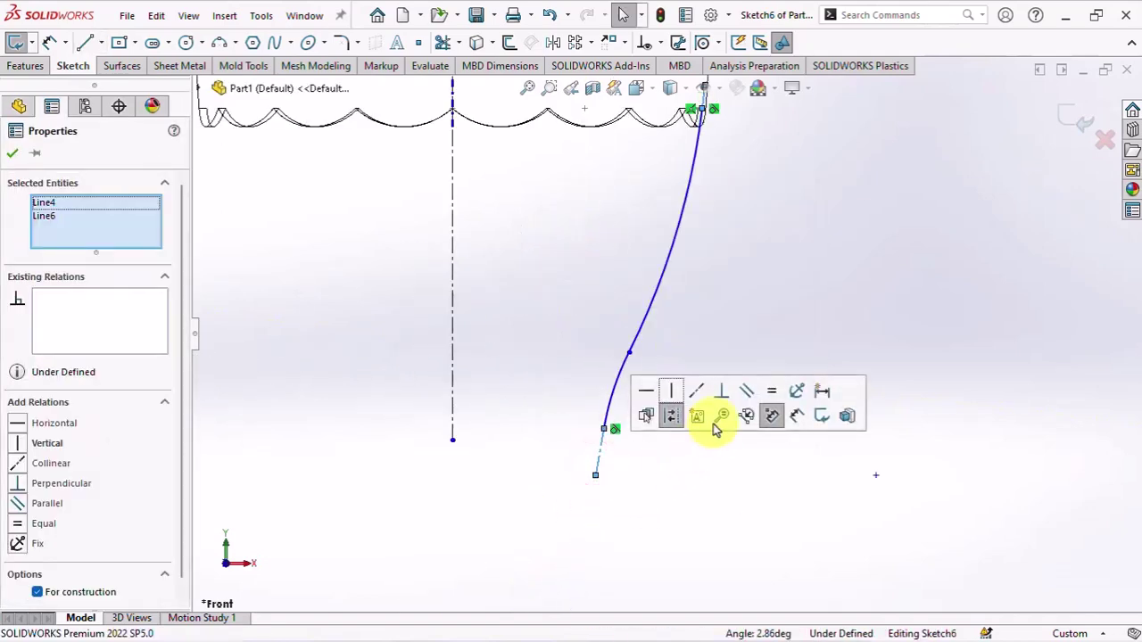
pyautogui.click(739, 390)
pyautogui.click(742, 321)
# Dimension the angle between the short construction line and Axis1 as 2°.
pyautogui.scroll(3, 698, 223)
pyautogui.scroll(-5, 698, 223)
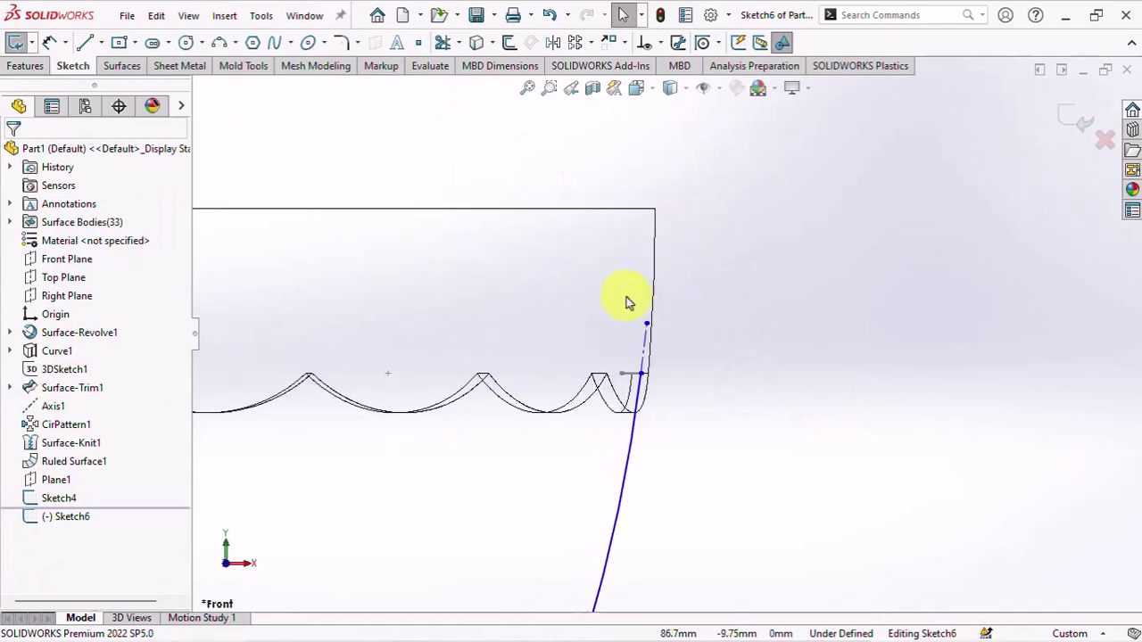
pyautogui.click(49, 43)
pyautogui.click(644, 348)
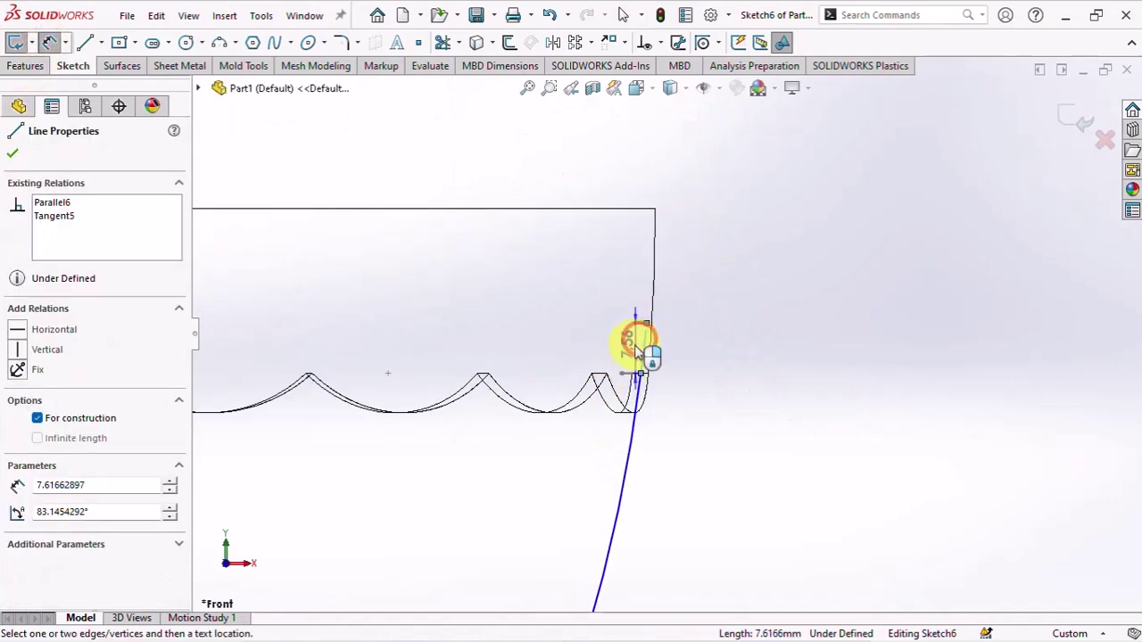
pyautogui.scroll(2, 639, 346)
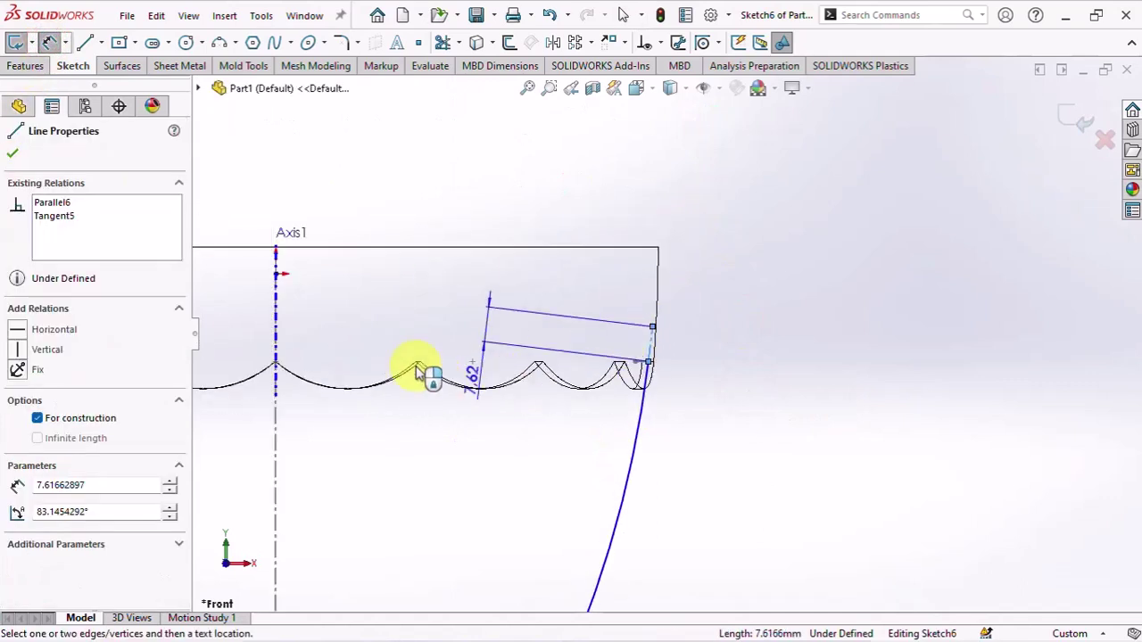
pyautogui.click(276, 428)
pyautogui.click(446, 329)
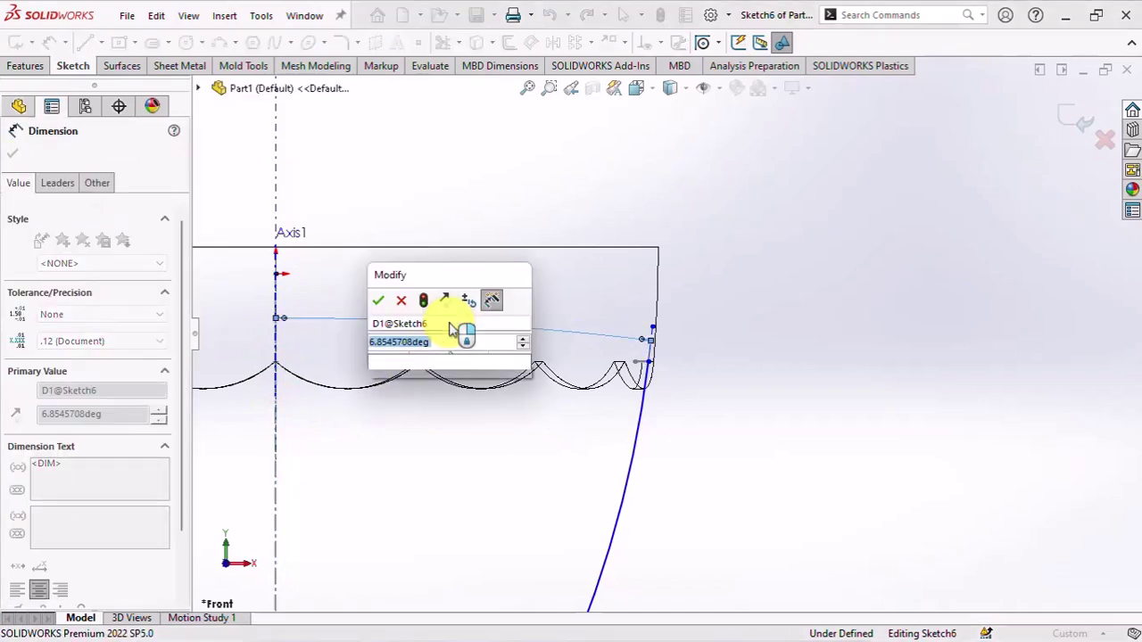
pyautogui.write('2')
pyautogui.press('Return')
pyautogui.click(731, 373)
pyautogui.moveTo(714, 383); pyautogui.dragTo(637, 400, button='middle')
pyautogui.scroll(-4, 642, 392)
# Add a Pierce relation between the curve's top endpoint and the ring's arc.
pyautogui.rightClick(779, 297)
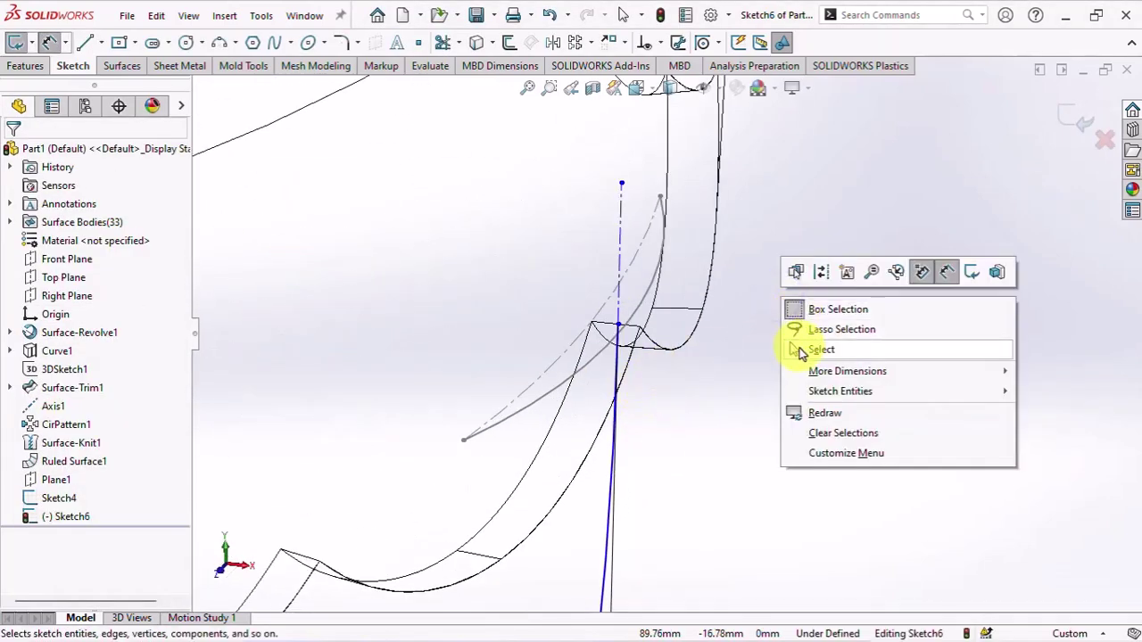
pyautogui.click(797, 348)
pyautogui.click(619, 326)
pyautogui.keyDown('ctrl'); pyautogui.click(633, 320); pyautogui.keyUp('ctrl')
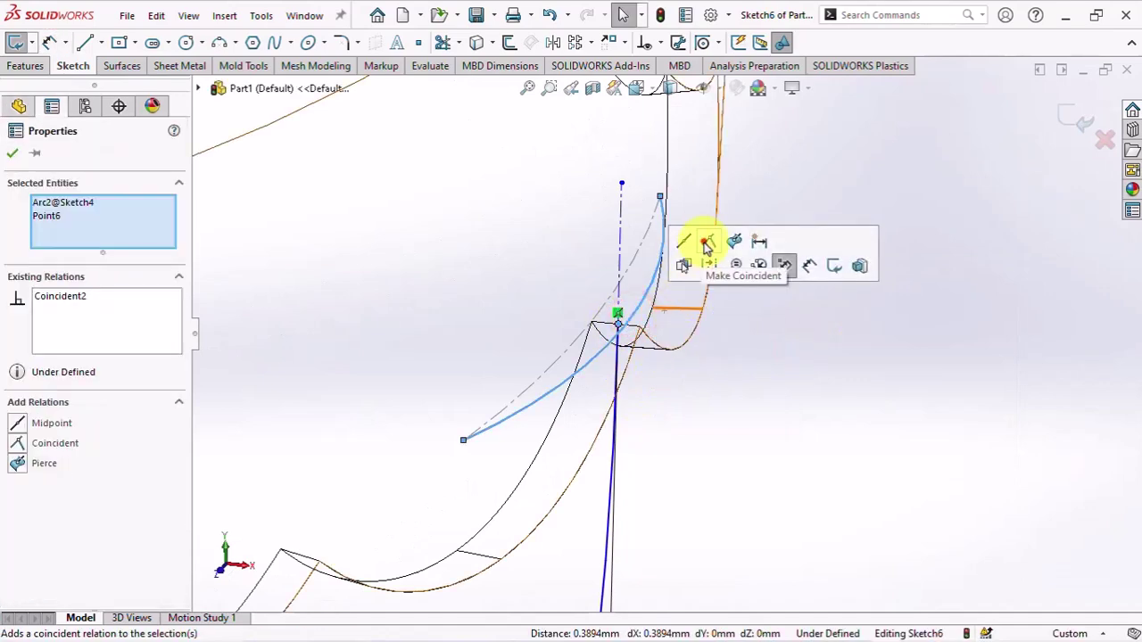
pyautogui.click(735, 241)
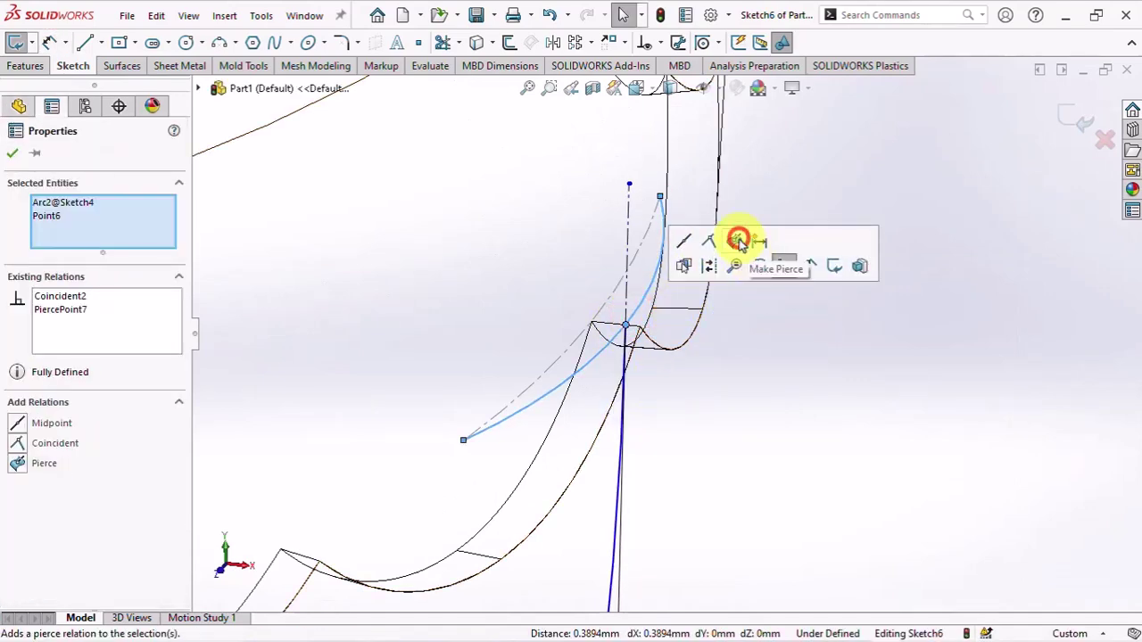
pyautogui.click(798, 333)
# In front view, dimension the vertical distance between the two lower curve points as 14 mm.
pyautogui.scroll(3, 798, 330)
pyautogui.scroll(3, 798, 331)
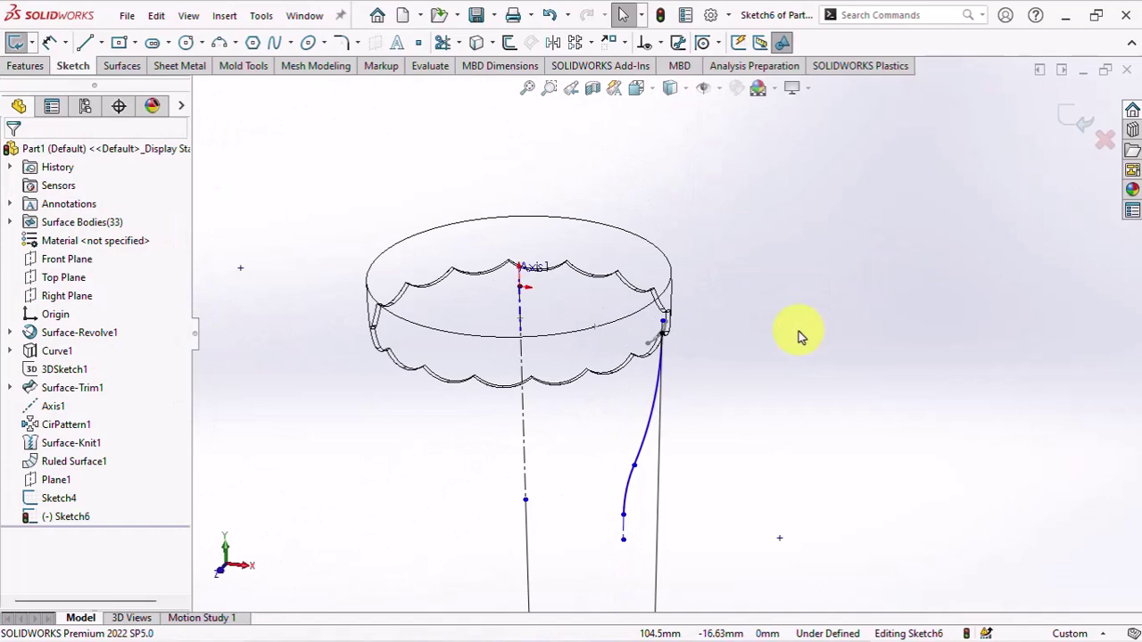
pyautogui.hotkey('ctrl', '1')
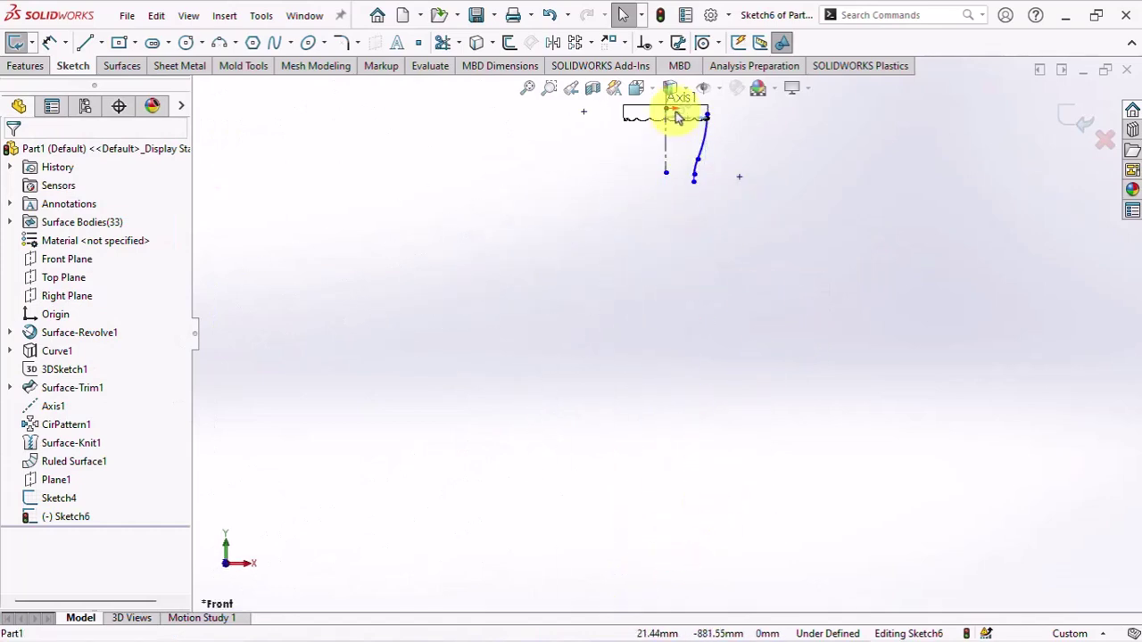
pyautogui.click(687, 114)
pyautogui.scroll(2, 734, 173)
pyautogui.scroll(2, 701, 191)
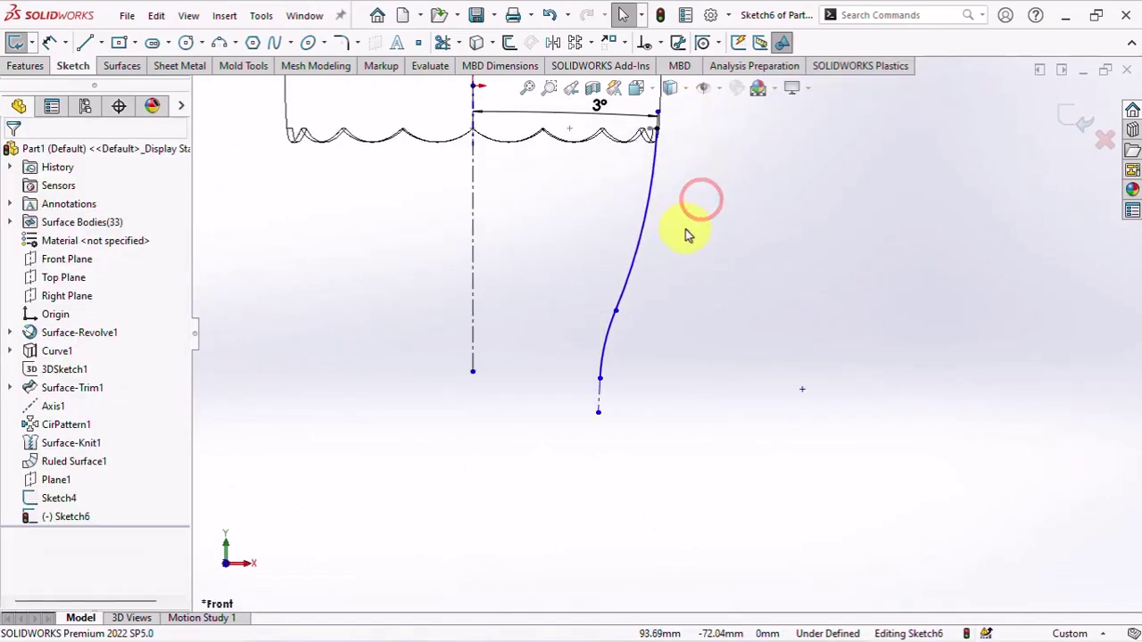
pyautogui.scroll(2, 685, 229)
pyautogui.scroll(2, 678, 231)
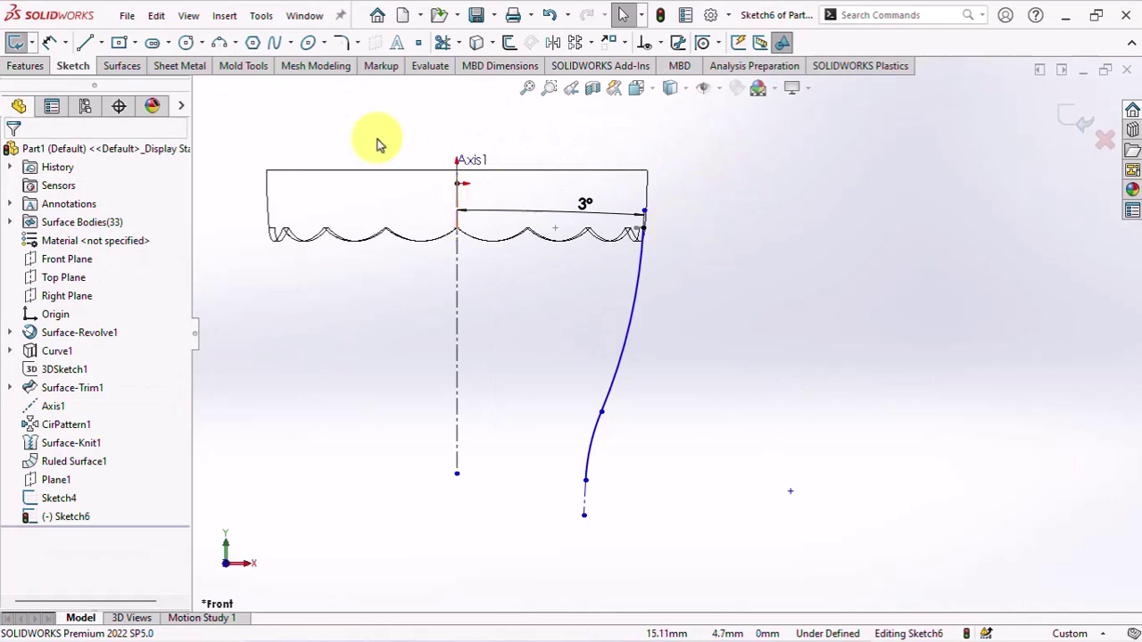
pyautogui.click(47, 43)
pyautogui.click(585, 480)
pyautogui.click(601, 411)
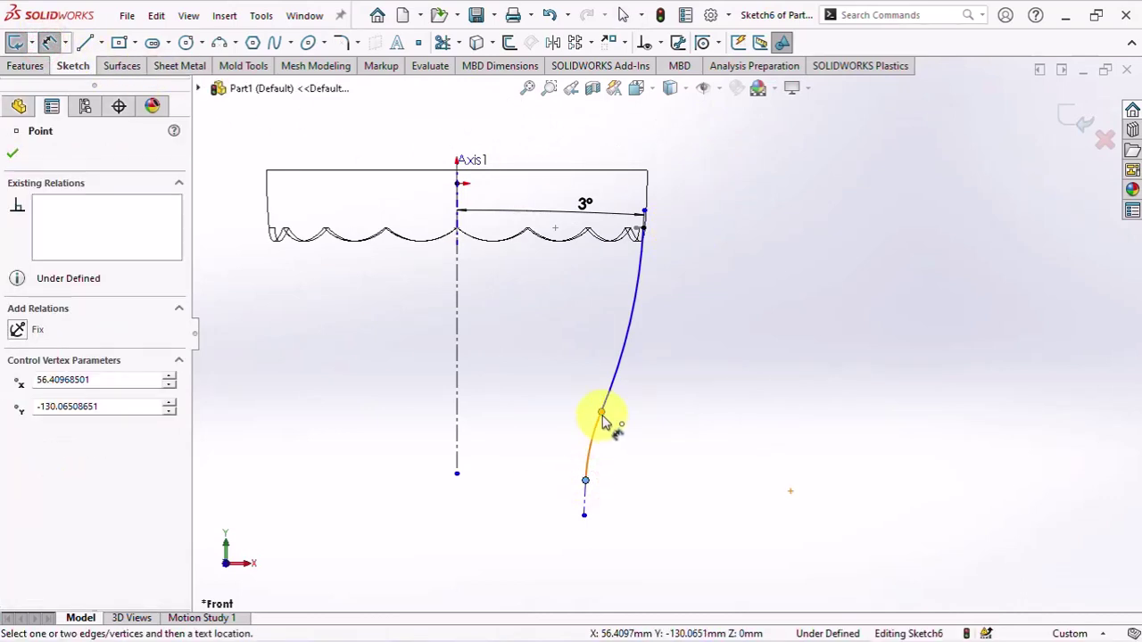
pyautogui.click(675, 450)
pyautogui.write('14')
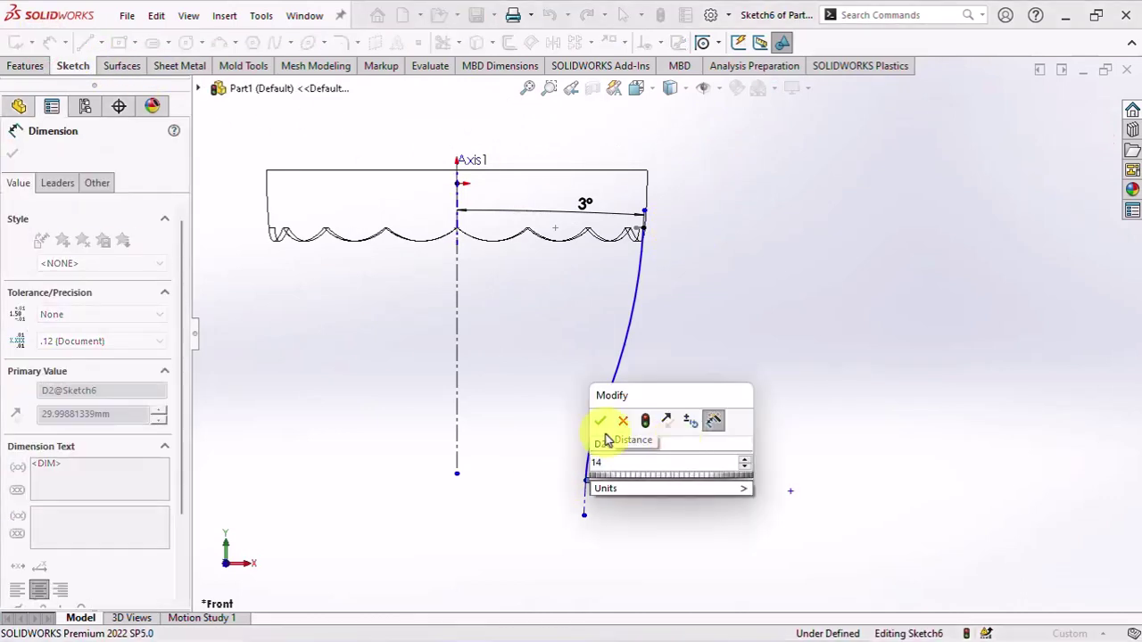
pyautogui.click(599, 432)
pyautogui.click(777, 388)
# Dimension the height from the ring's top edge to the lower point as 117 mm.
pyautogui.scroll(2, 660, 217)
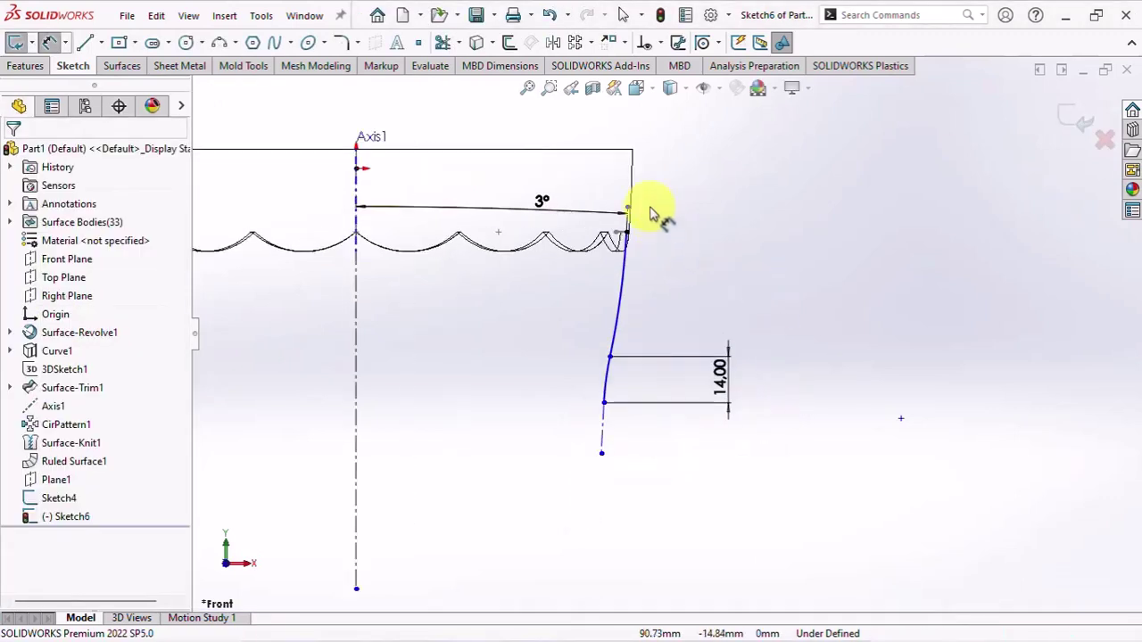
pyautogui.click(615, 154)
pyautogui.click(605, 403)
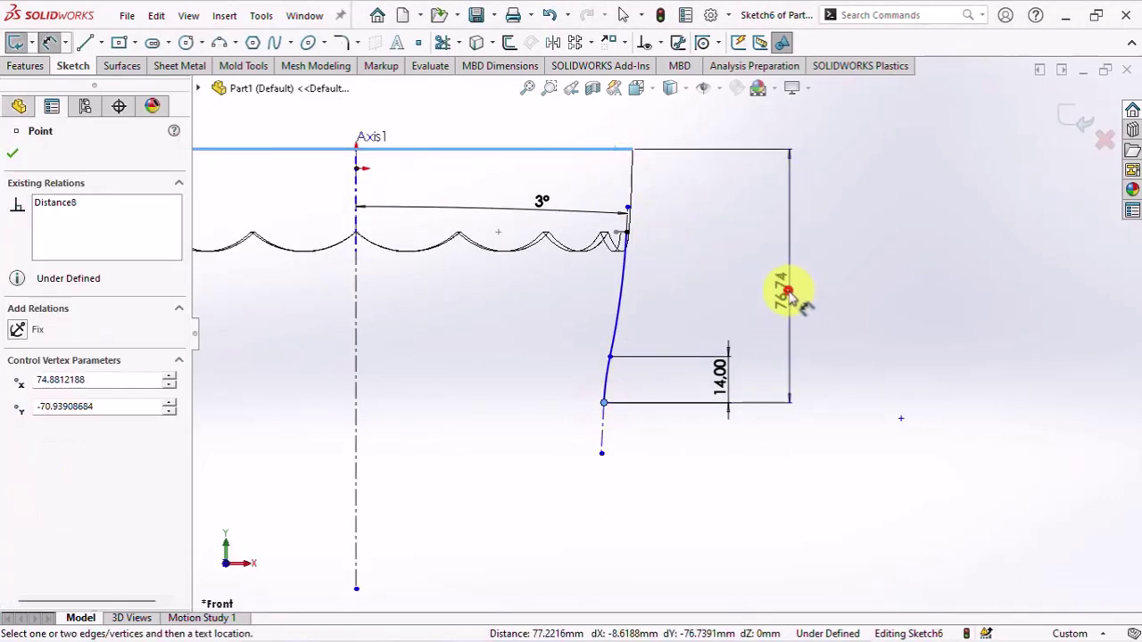
pyautogui.click(787, 291)
pyautogui.write('117')
pyautogui.click(718, 268)
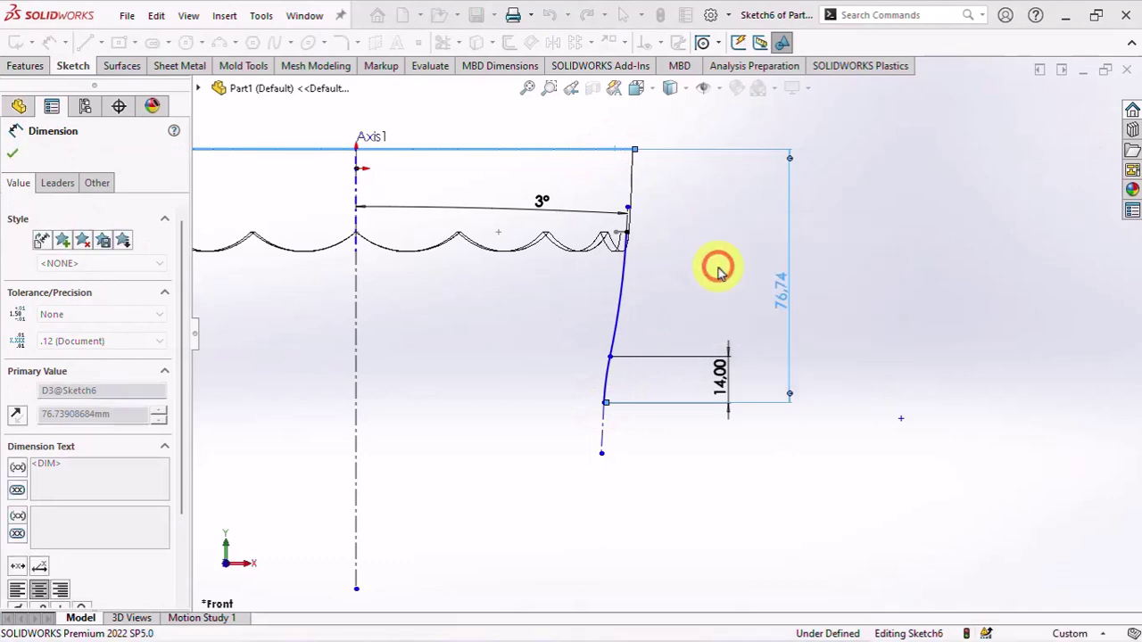
pyautogui.click(690, 305)
# Drag the curve's bottom endpoint further down.
pyautogui.rightClick(632, 437)
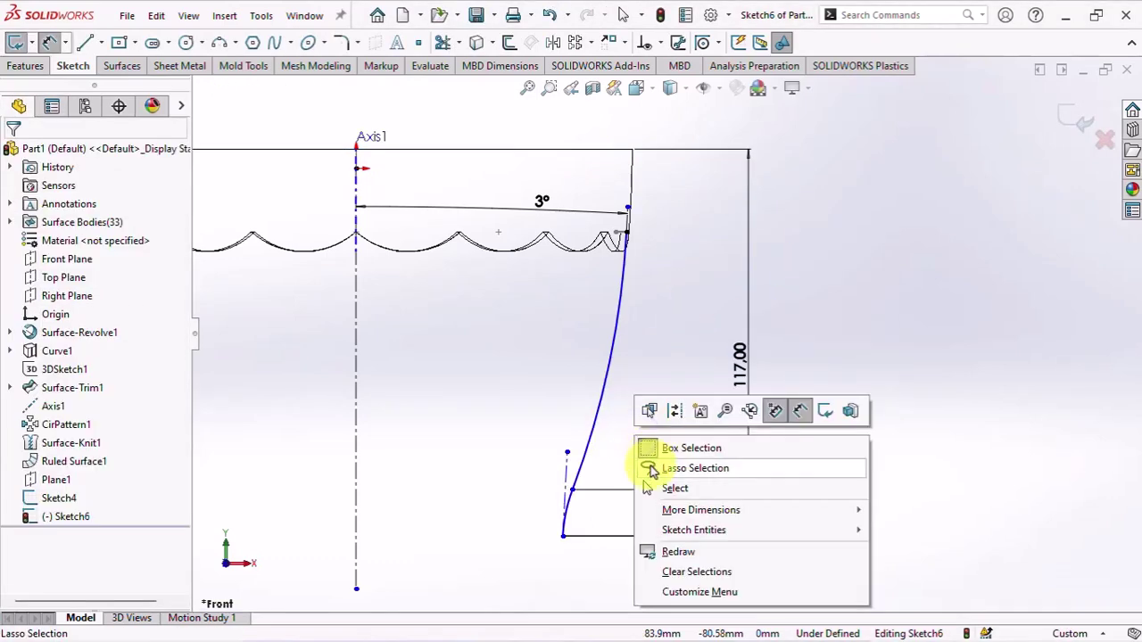
pyautogui.click(662, 489)
pyautogui.moveTo(566, 453); pyautogui.dragTo(556, 587)
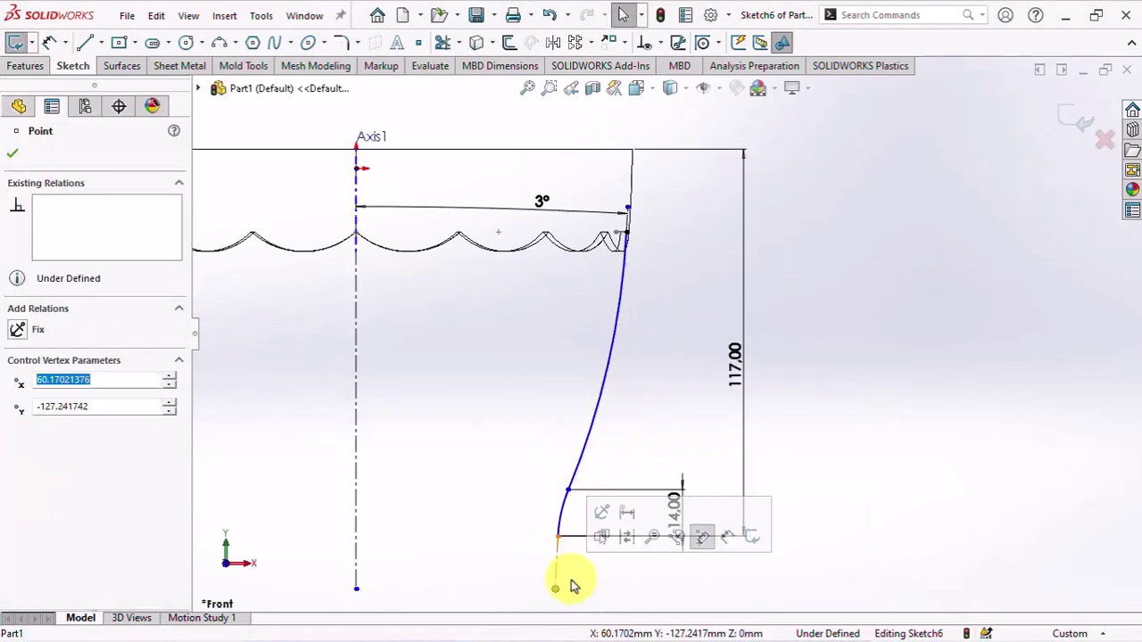
pyautogui.click(847, 455)
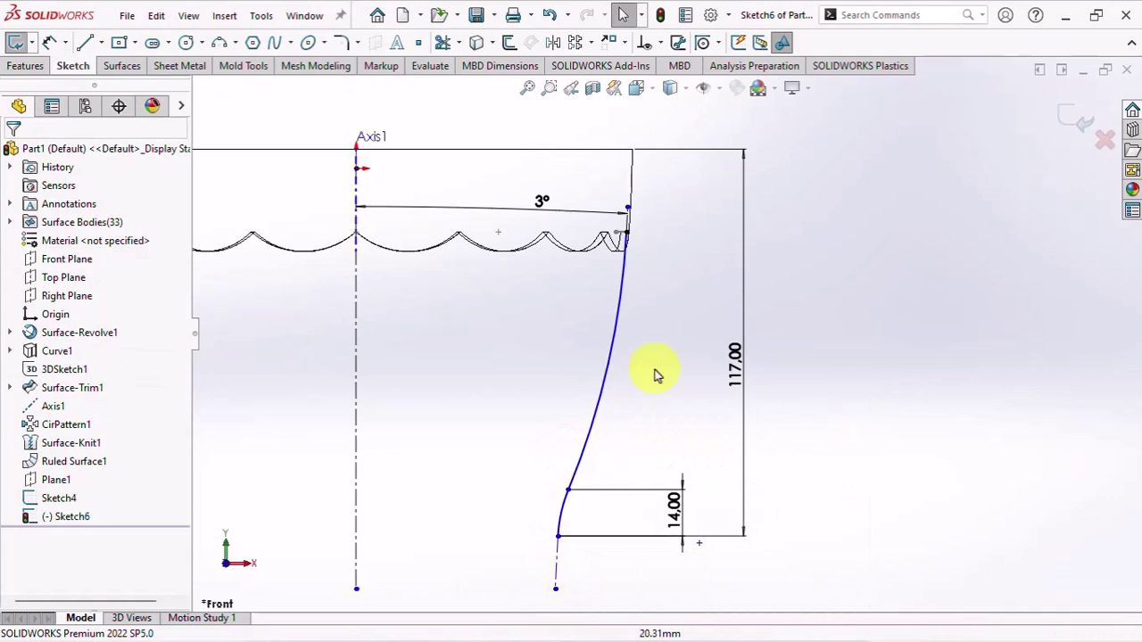
# Dimension the bottom endpoint to Axis1 as a 112 mm diameter and close the sketch.
pyautogui.click(49, 42)
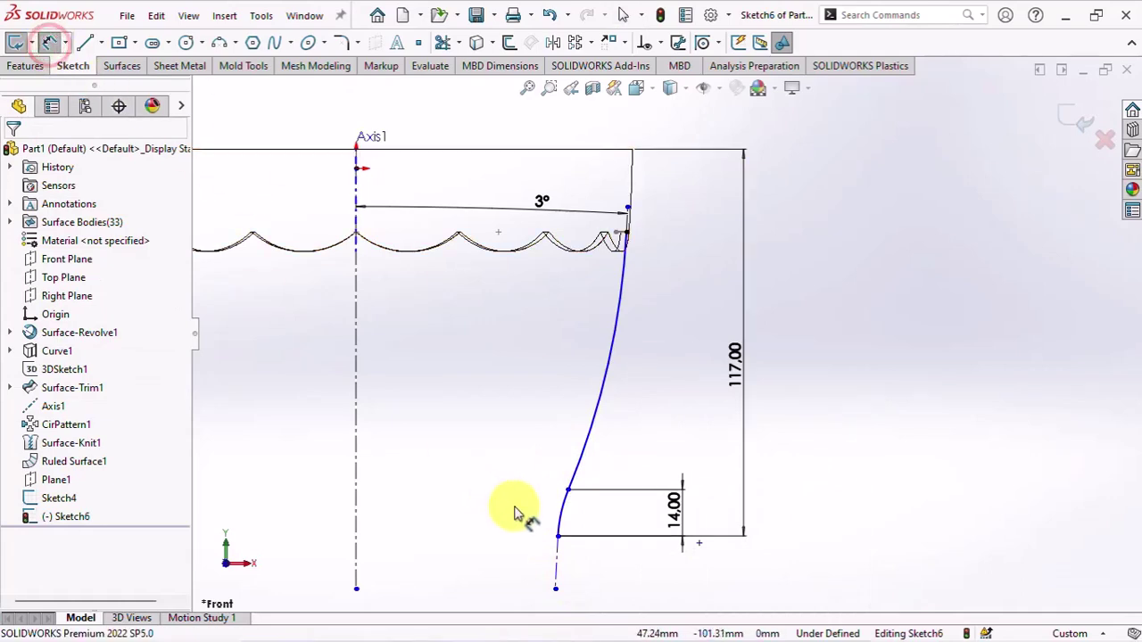
pyautogui.click(357, 527)
pyautogui.click(383, 571)
pyautogui.write('112')
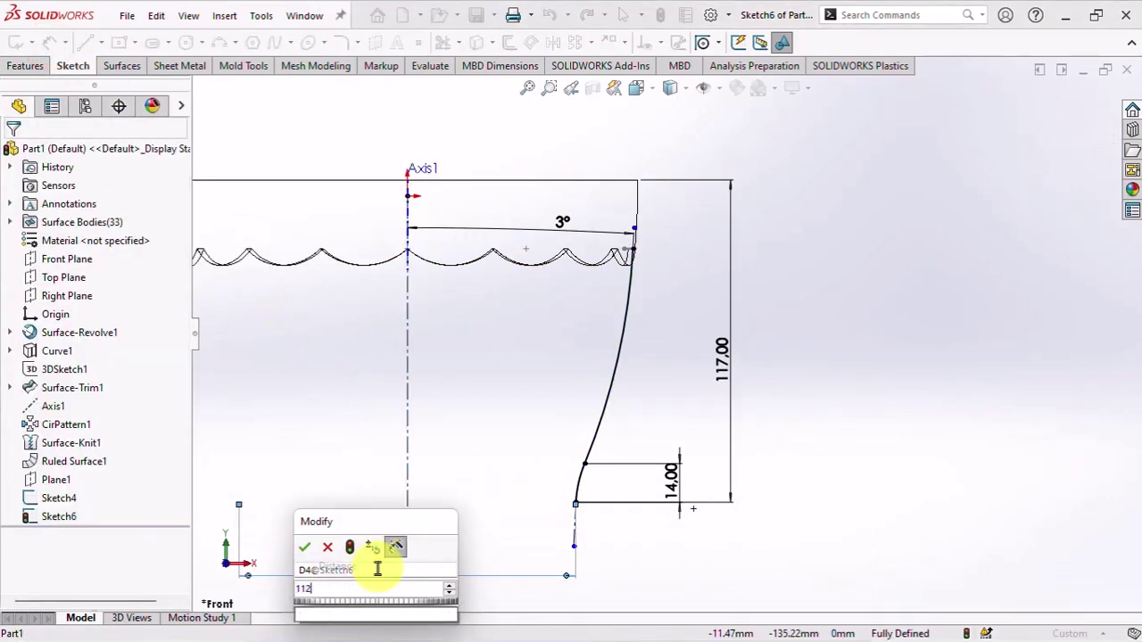
pyautogui.click(305, 547)
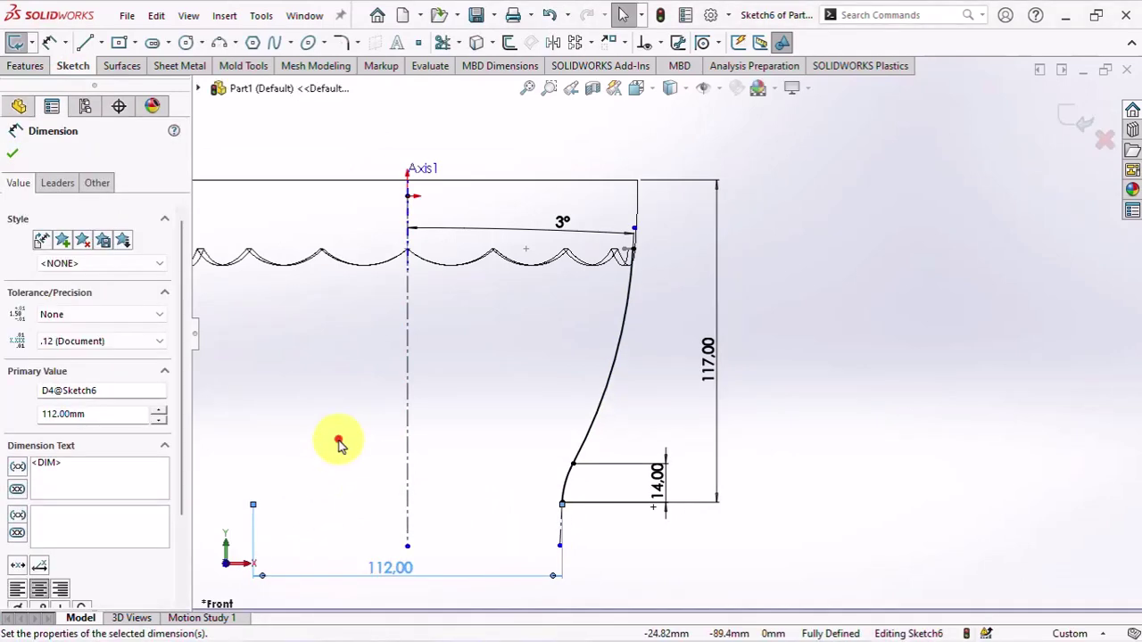
pyautogui.press('Escape')
pyautogui.scroll(2, 357, 446)
pyautogui.moveTo(376, 454); pyautogui.dragTo(553, 477, button='middle')
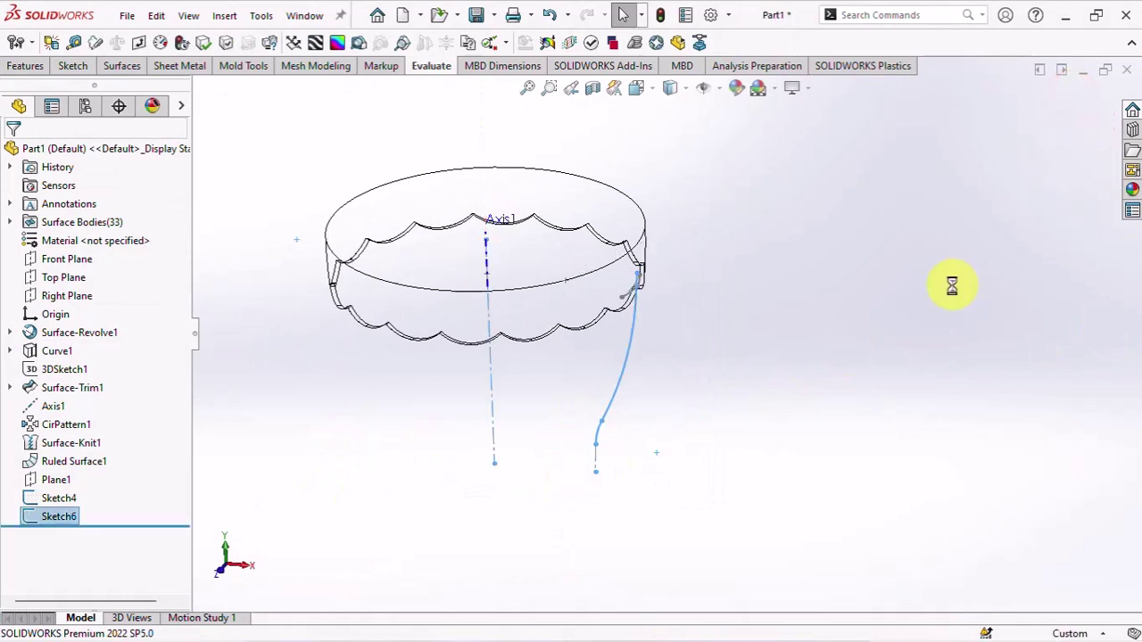
# Create Plane2 parallel to Top Plane through the curve's lower endpoint, then open Sketch7 on it.
pyautogui.click(93, 282)
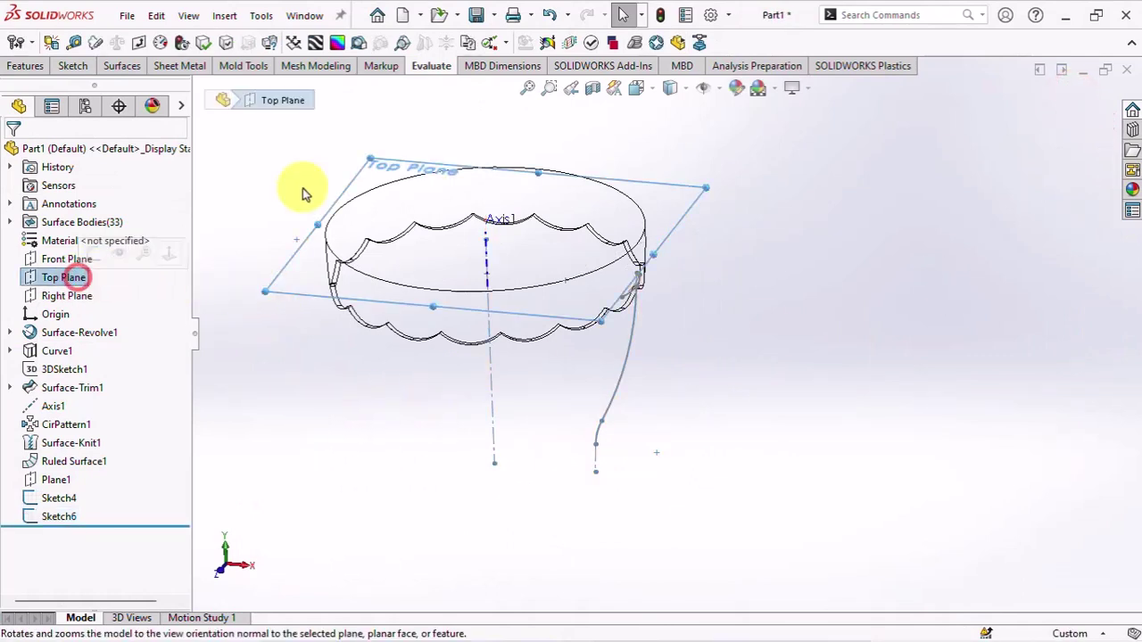
pyautogui.click(23, 70)
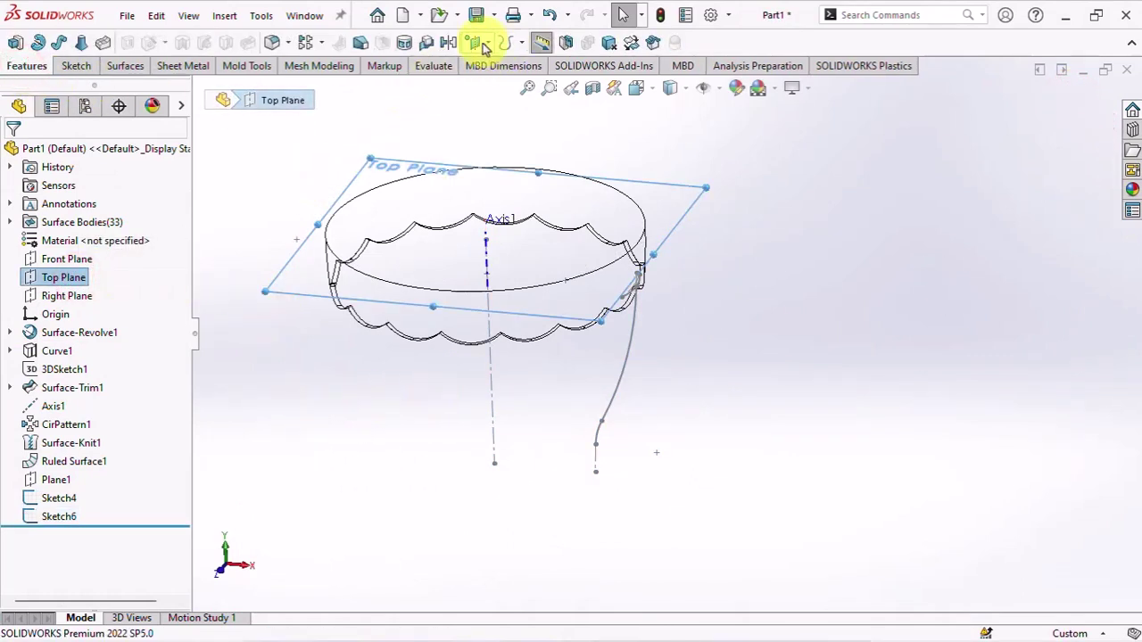
pyautogui.click(484, 49)
pyautogui.click(499, 55)
pyautogui.click(595, 444)
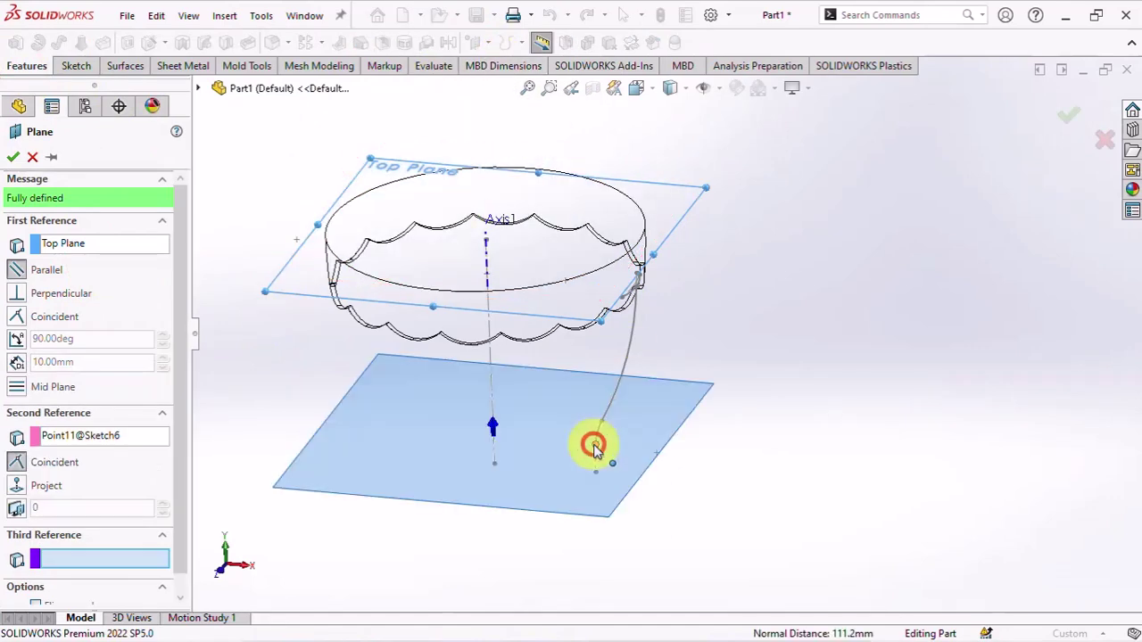
pyautogui.click(11, 159)
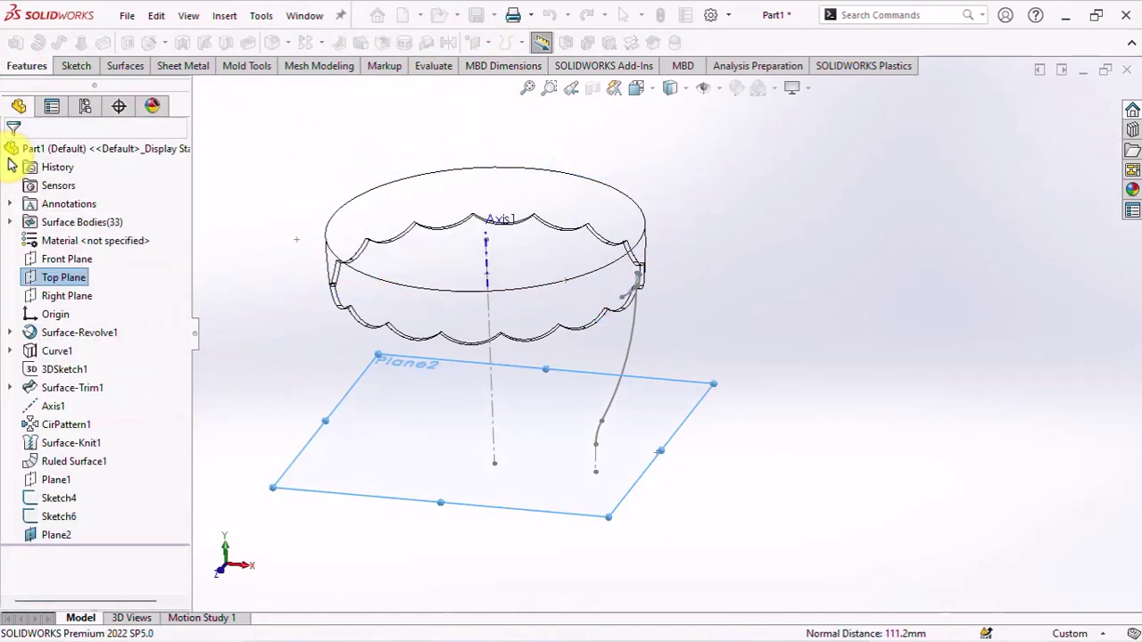
pyautogui.click(374, 466)
pyautogui.click(435, 427)
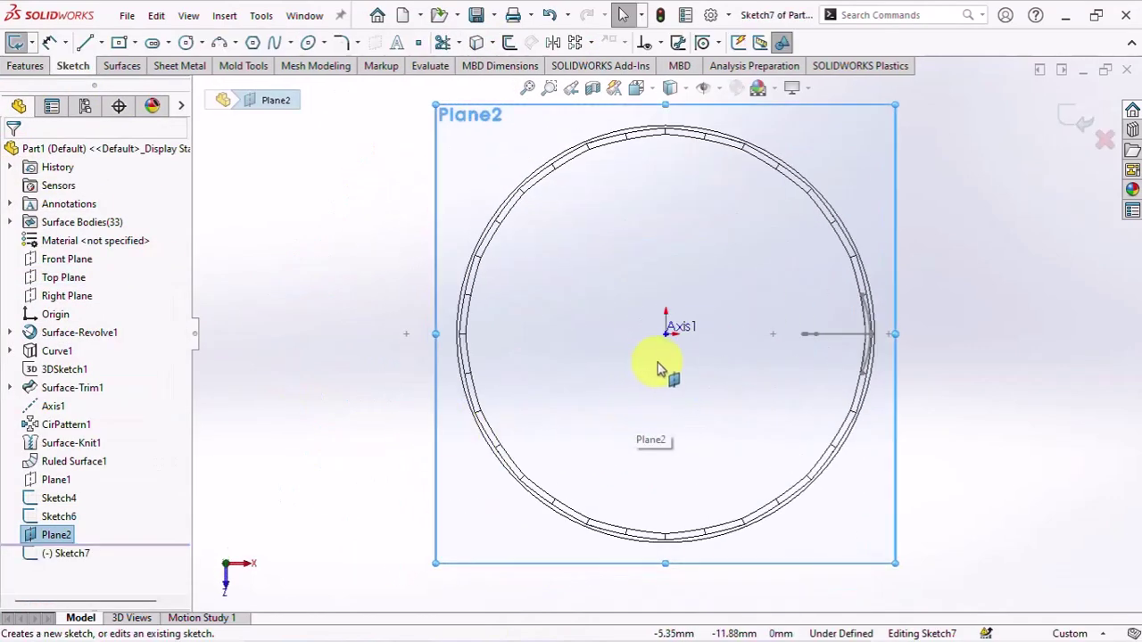
# Draw a construction circle centred on the origin.
pyautogui.moveTo(658, 368); pyautogui.dragTo(670, 295, button='middle')
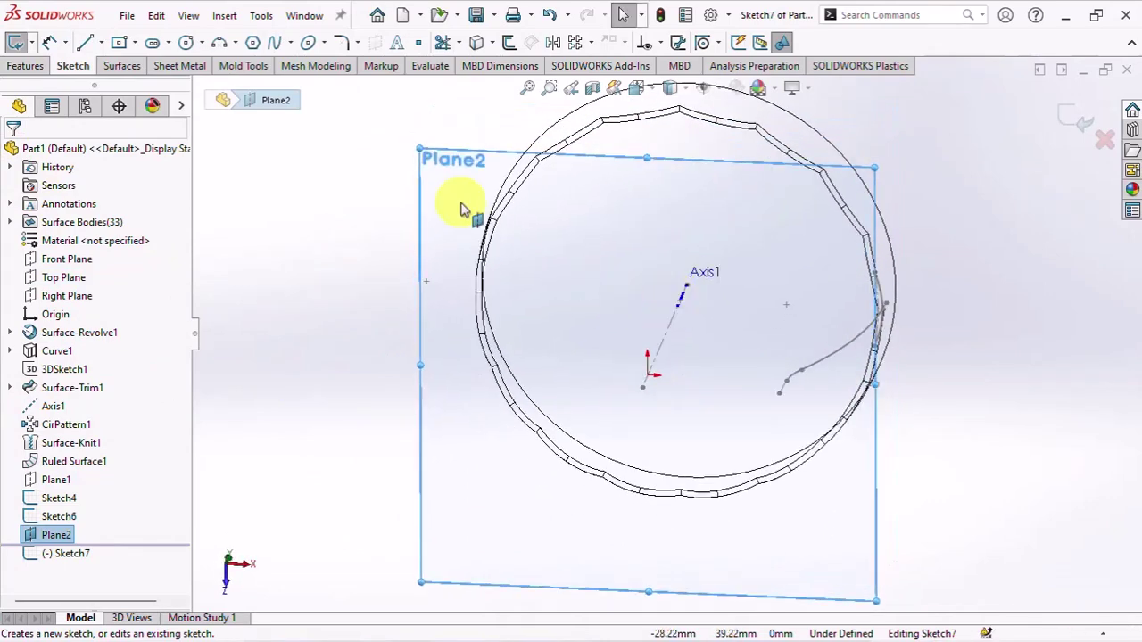
pyautogui.click(186, 41)
pyautogui.click(648, 375)
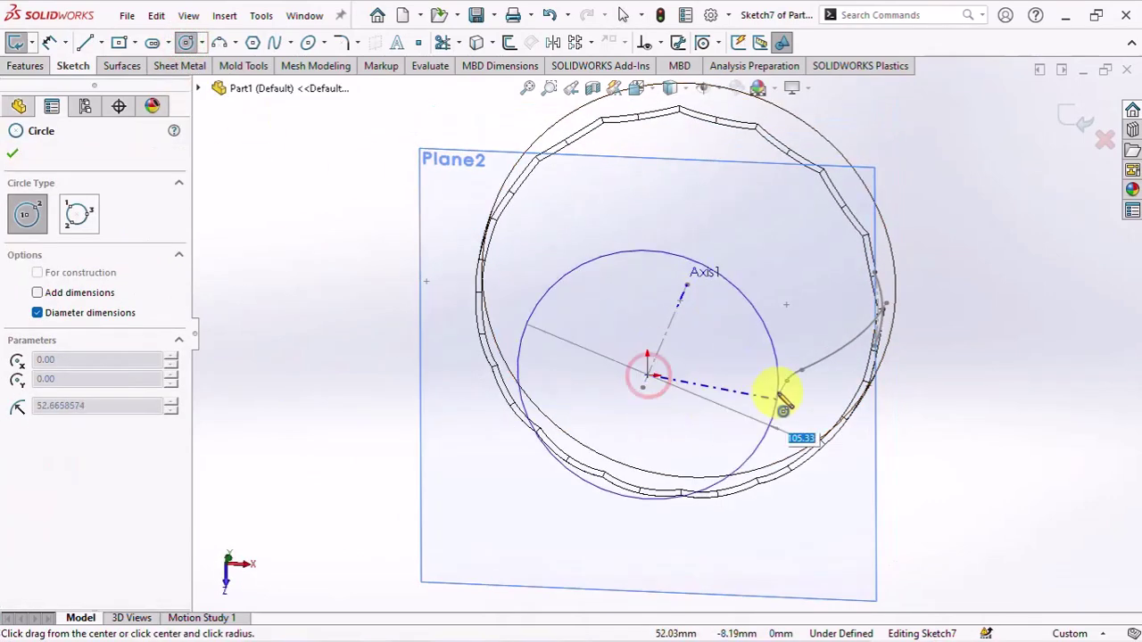
pyautogui.click(786, 382)
pyautogui.click(37, 449)
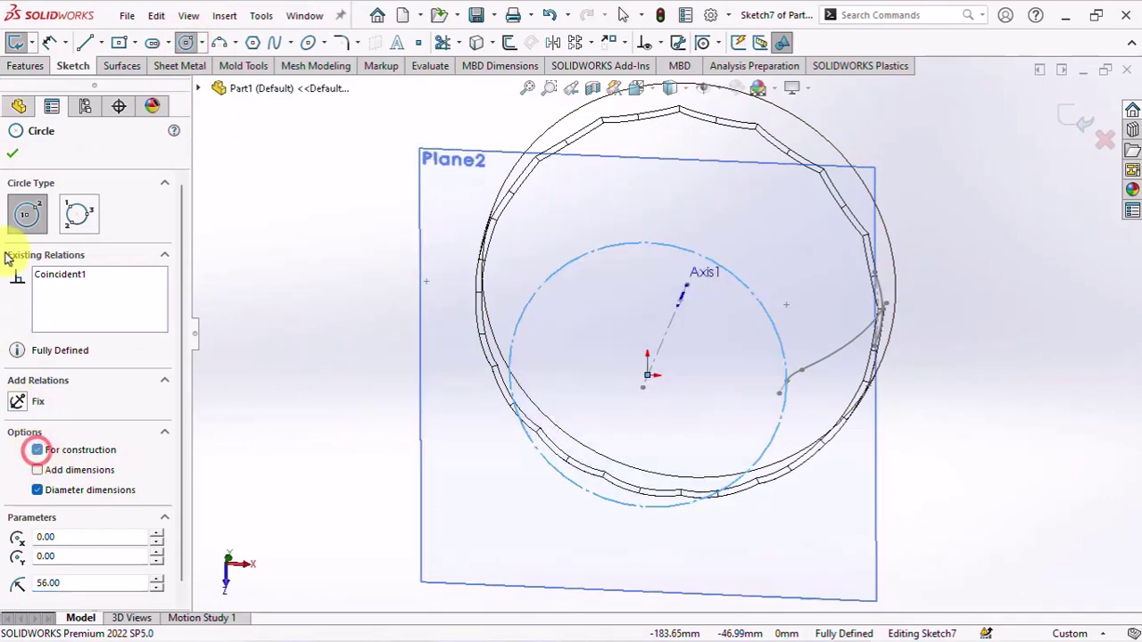
pyautogui.click(8, 155)
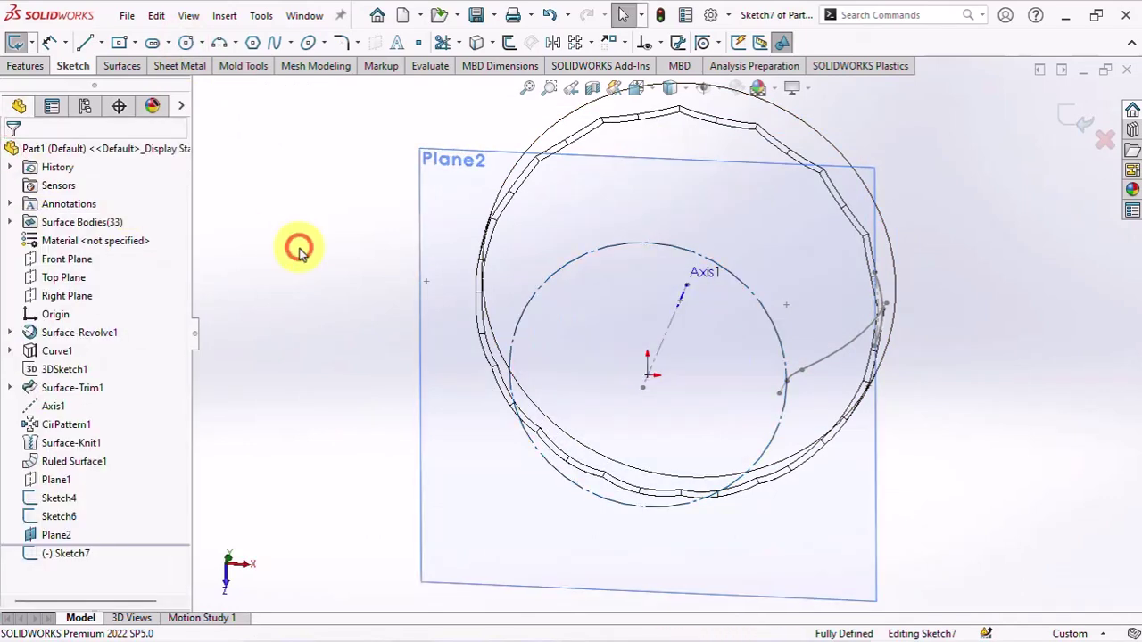
# Offset the construction circle by 1.75 mm.
pyautogui.click(508, 42)
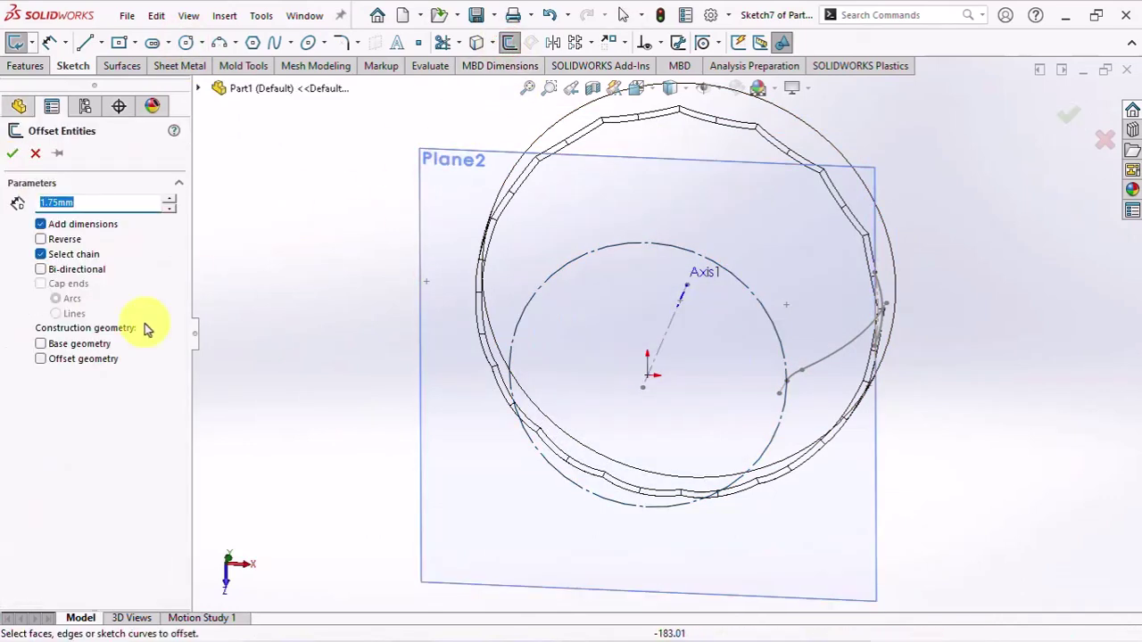
pyautogui.click(780, 342)
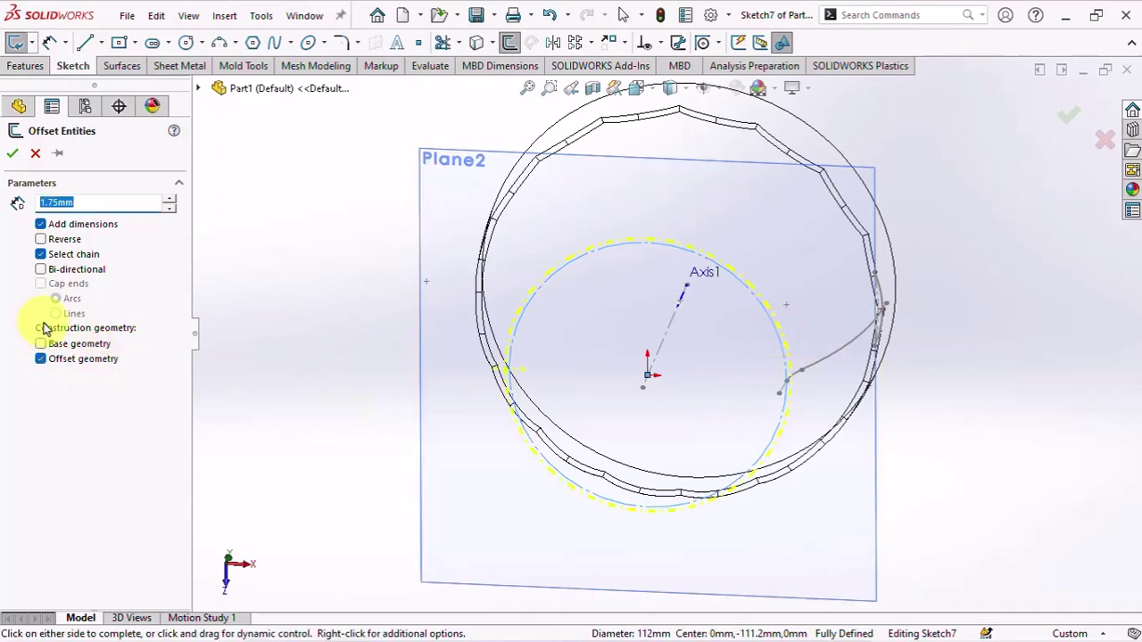
pyautogui.click(12, 153)
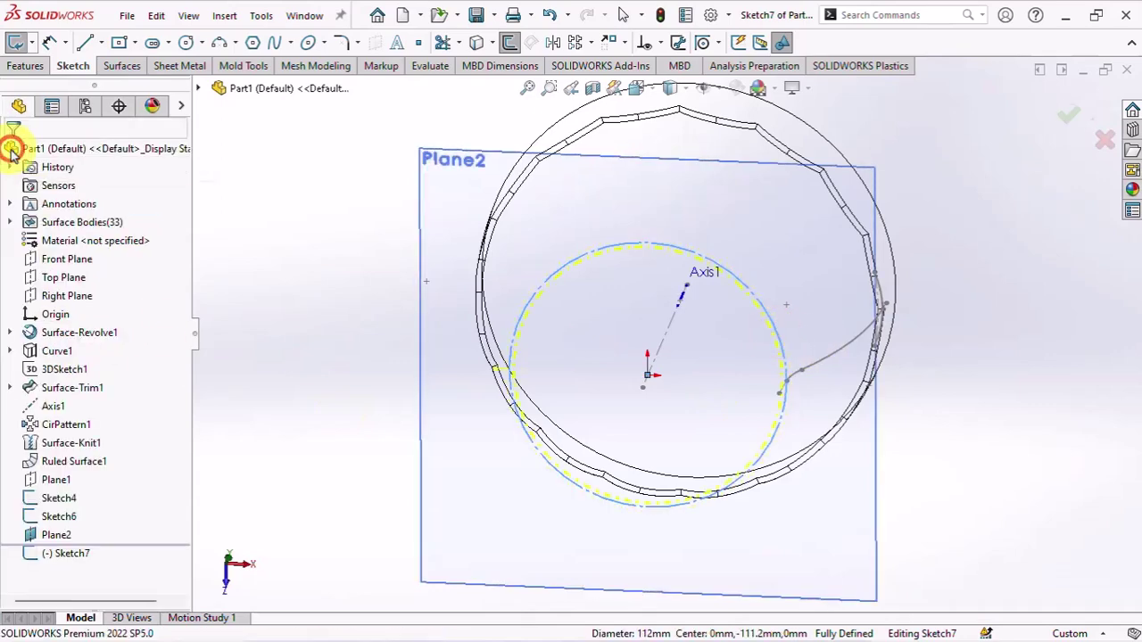
pyautogui.click(258, 323)
# Looking normal to Plane2, draw two construction centerlines from the origin out to the rim.
pyautogui.hotkey('ctrl', '8')
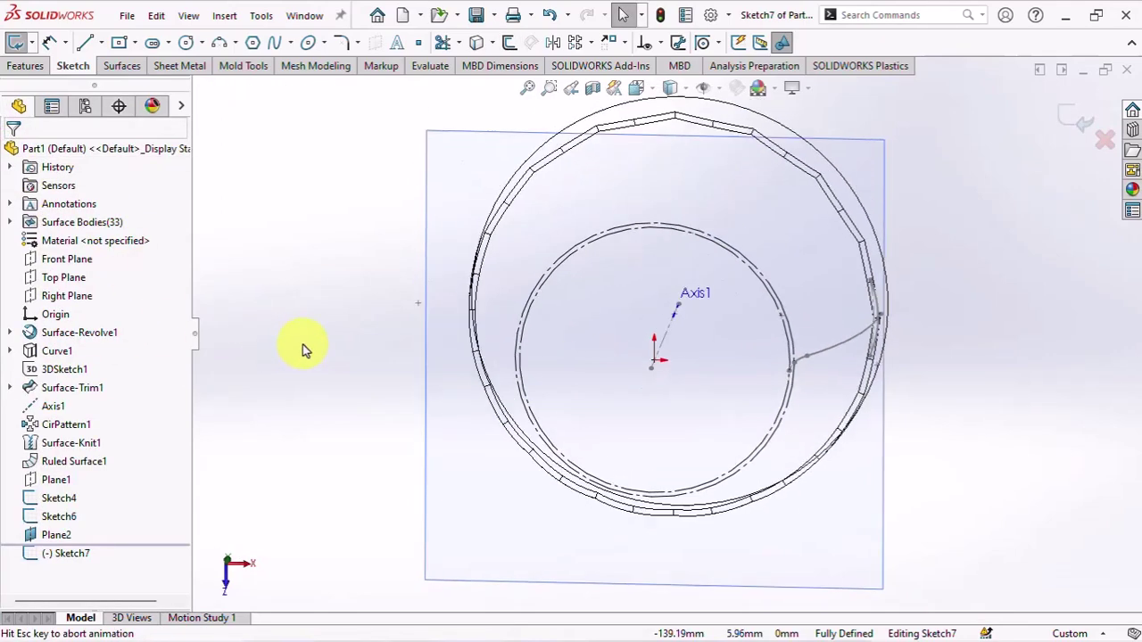
pyautogui.click(101, 43)
pyautogui.click(125, 84)
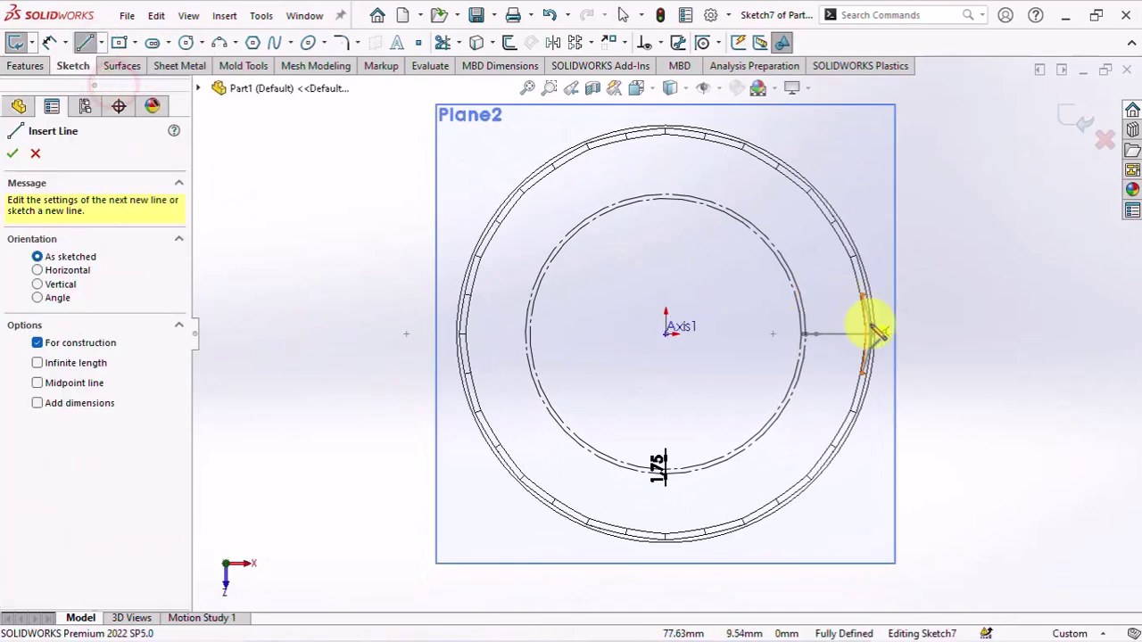
pyautogui.scroll(-5, 852, 330)
pyautogui.click(825, 234)
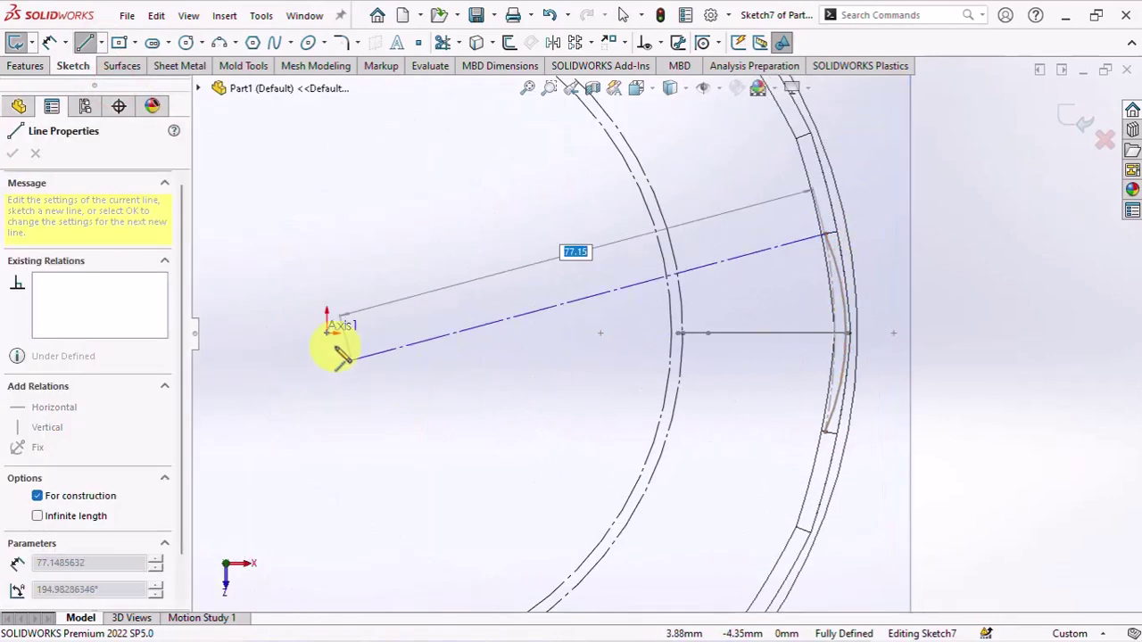
pyautogui.click(327, 331)
pyautogui.click(825, 435)
pyautogui.rightClick(826, 435)
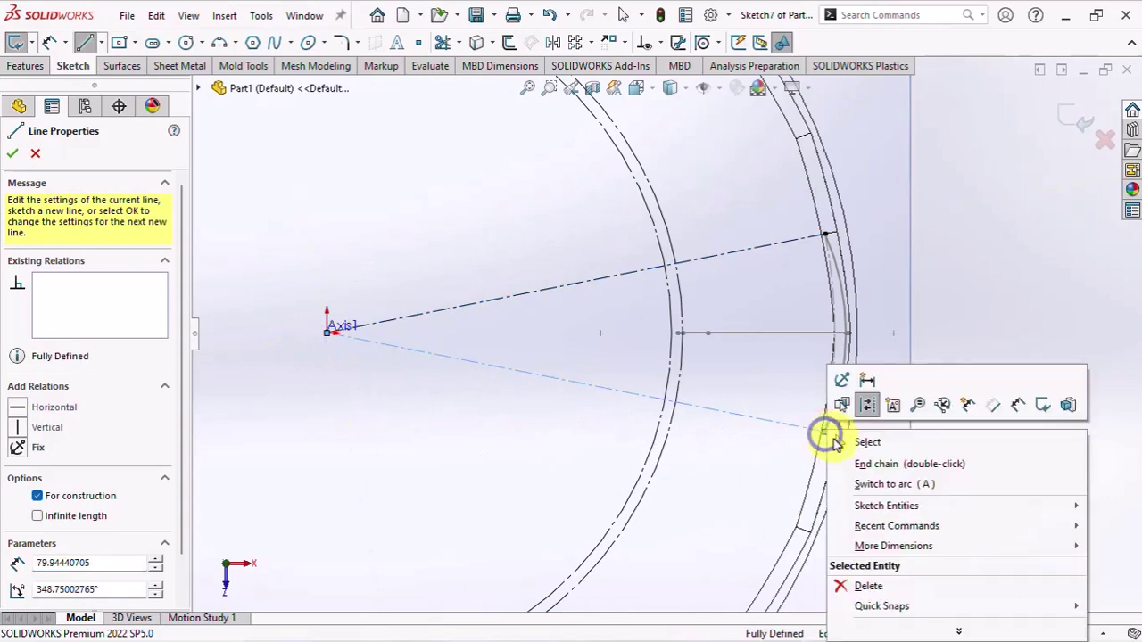
pyautogui.click(867, 438)
# Draw a three-point arc on the offset circle spanning the two construction lines.
pyautogui.click(234, 42)
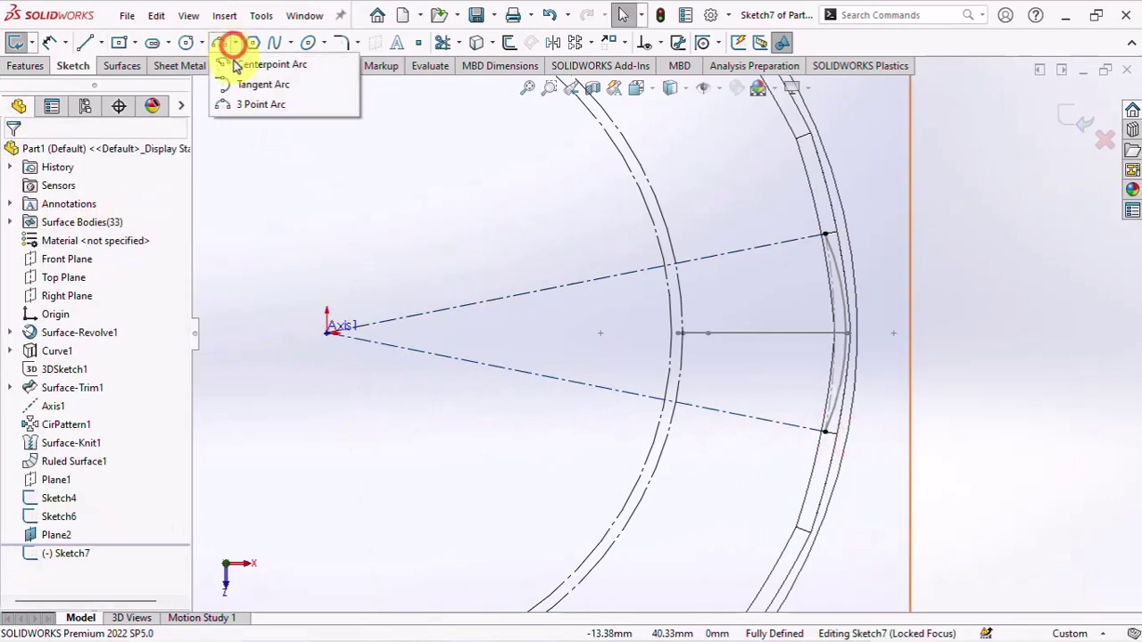
pyautogui.click(255, 104)
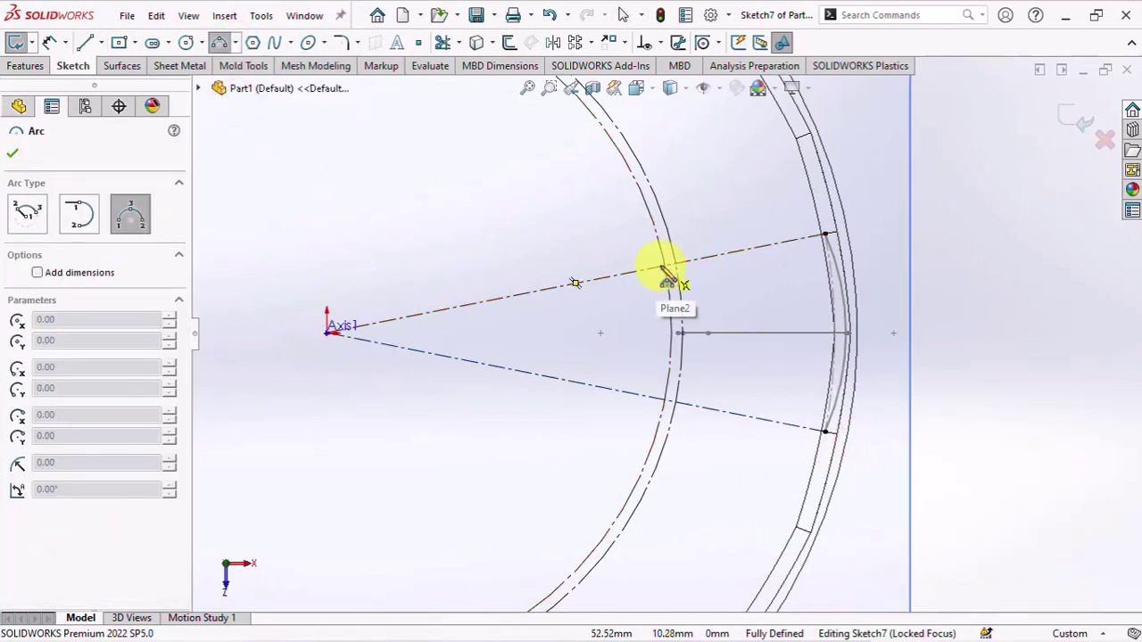
pyautogui.moveTo(669, 272); pyautogui.dragTo(667, 430)
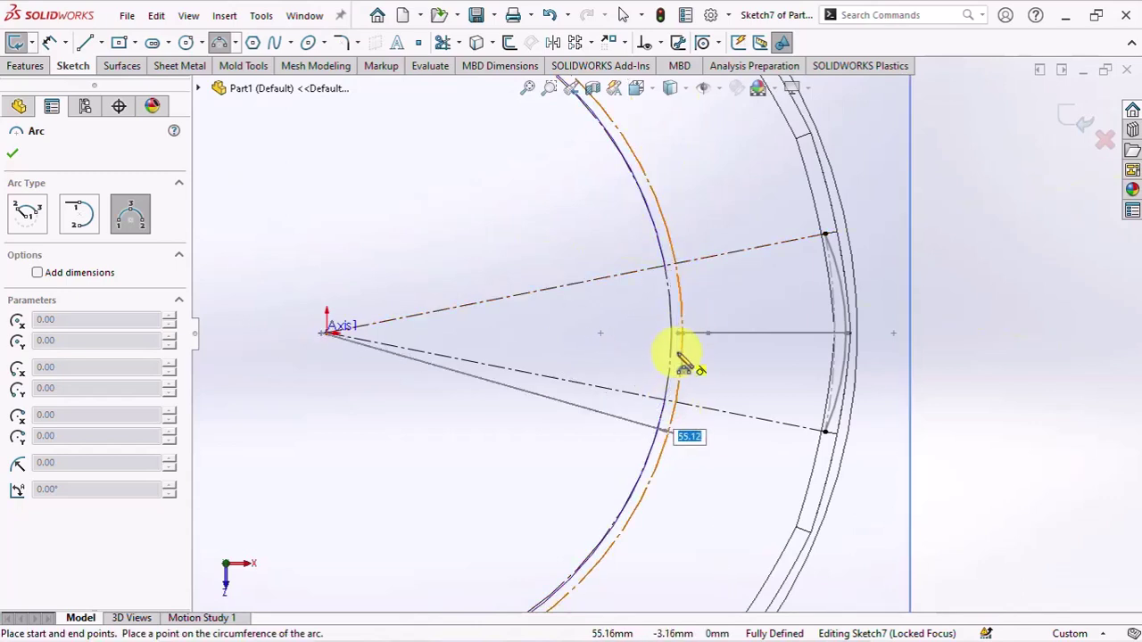
pyautogui.click(696, 358)
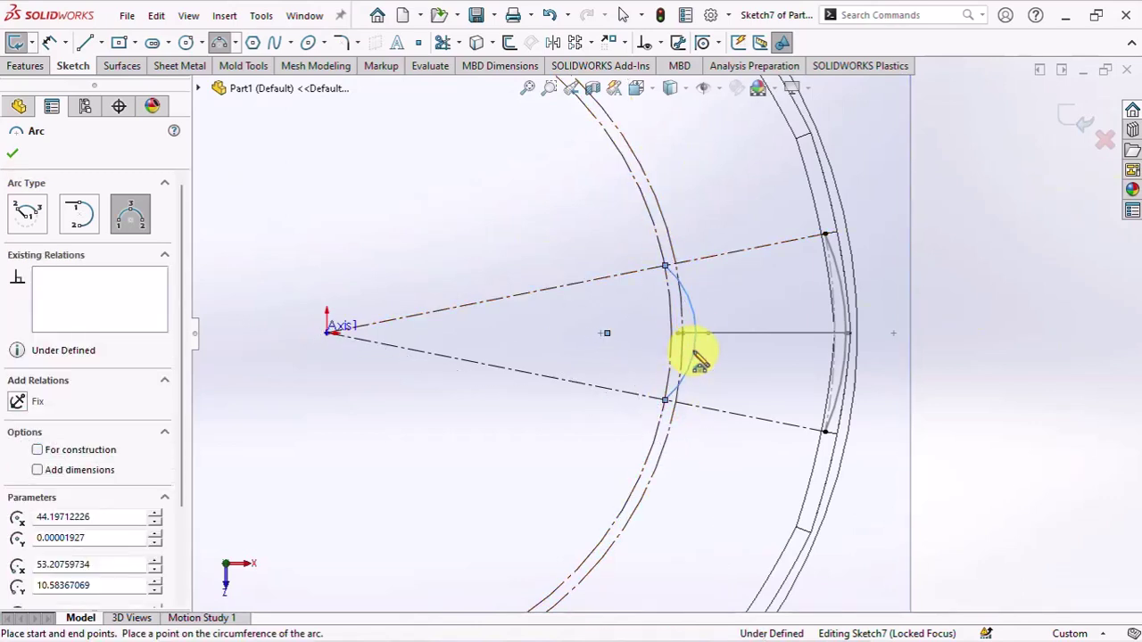
pyautogui.rightClick(698, 360)
pyautogui.press('Escape')
# Make the arc coincident with Sketch6's curve point and exit the sketch.
pyautogui.moveTo(721, 355); pyautogui.dragTo(688, 419, button='middle')
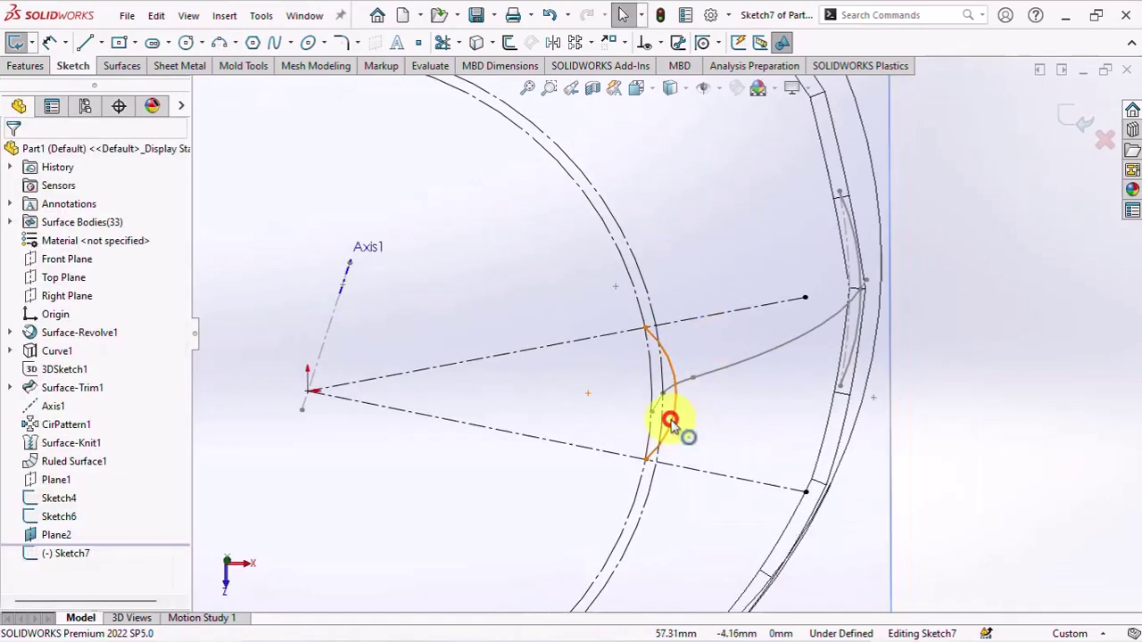
pyautogui.click(670, 420)
pyautogui.keyDown('ctrl'); pyautogui.click(660, 394); pyautogui.keyUp('ctrl')
pyautogui.click(764, 319)
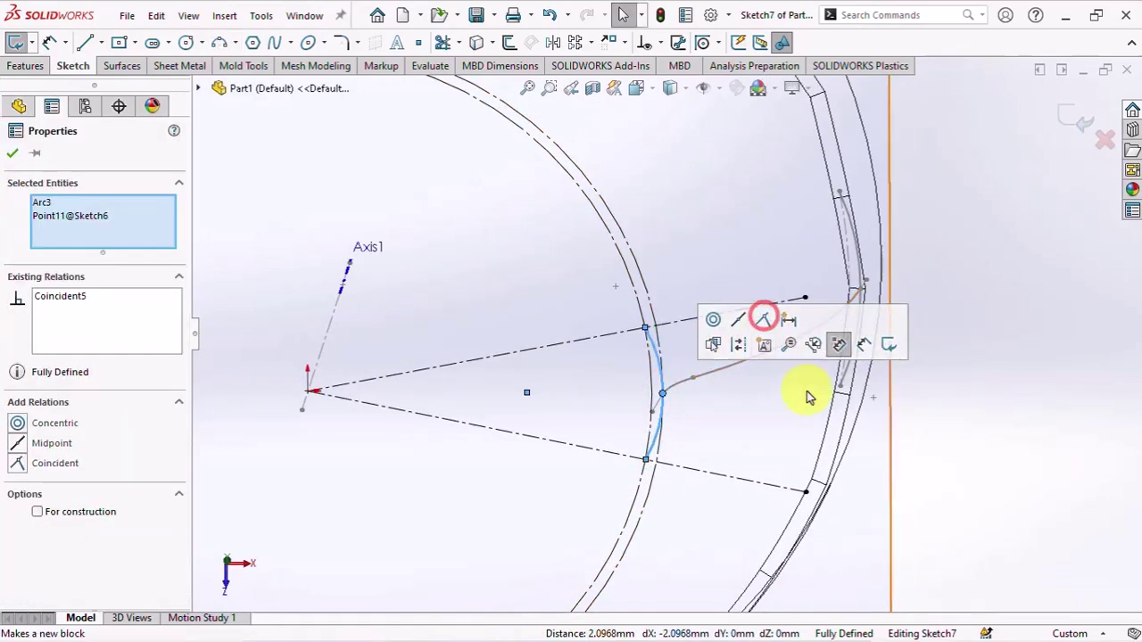
pyautogui.click(948, 402)
pyautogui.scroll(3, 927, 393)
pyautogui.click(1075, 123)
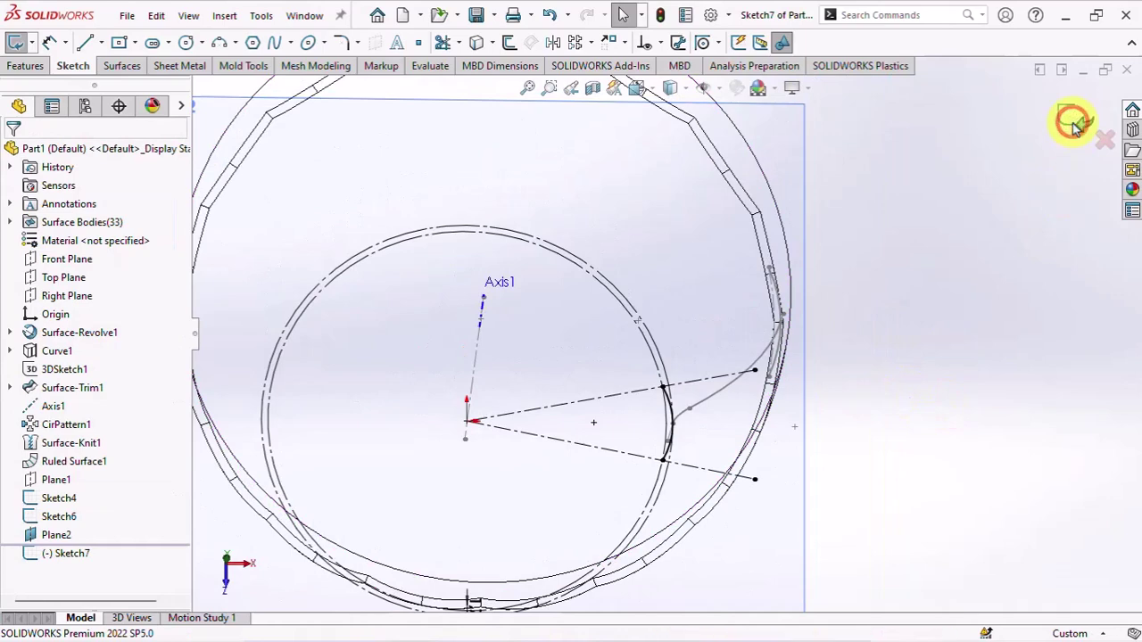
pyautogui.moveTo(996, 263); pyautogui.dragTo(899, 296, button='middle')
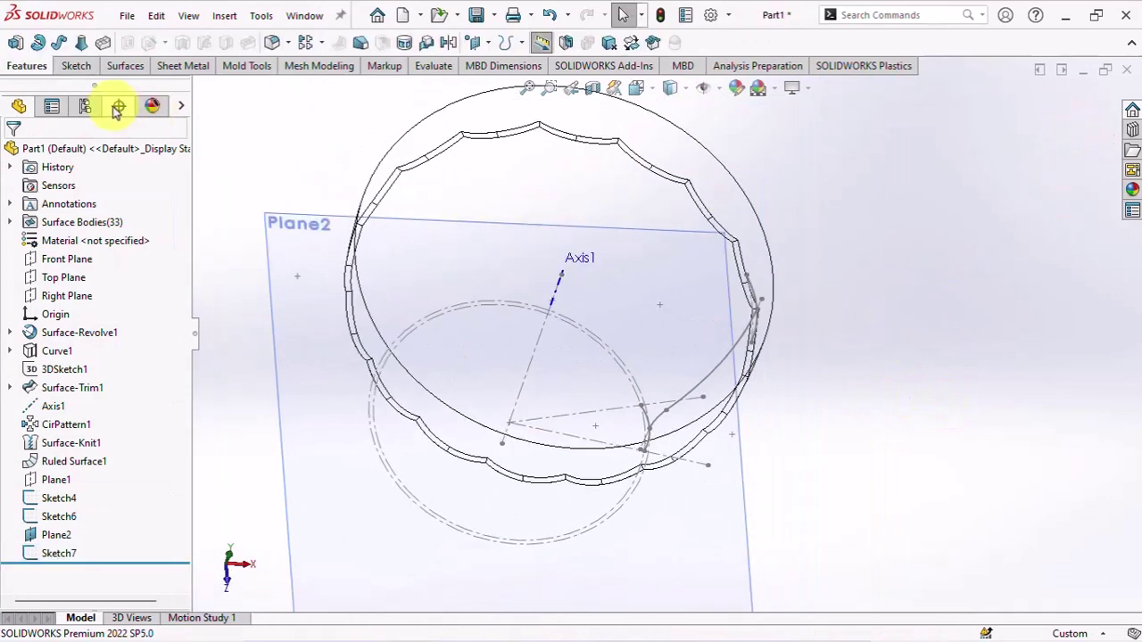
# Loft a surface from Sketch4 to Sketch7 using Sketch6 as the guide curve.
pyautogui.click(121, 68)
pyautogui.click(80, 43)
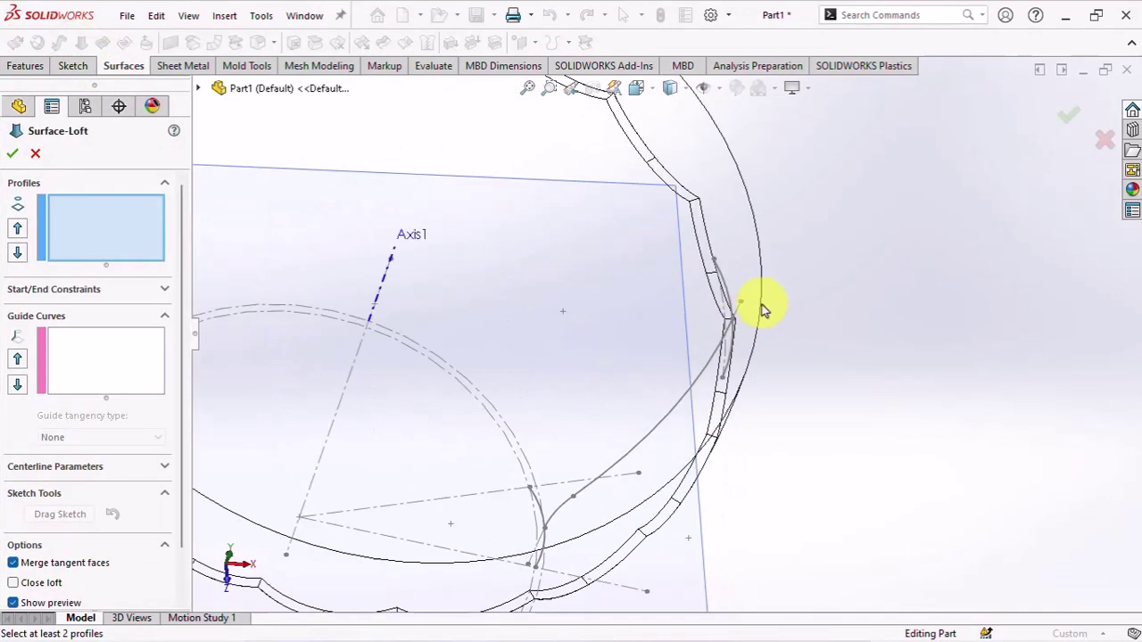
pyautogui.scroll(-3, 759, 306)
pyautogui.click(729, 295)
pyautogui.scroll(3, 701, 326)
pyautogui.scroll(-3, 589, 426)
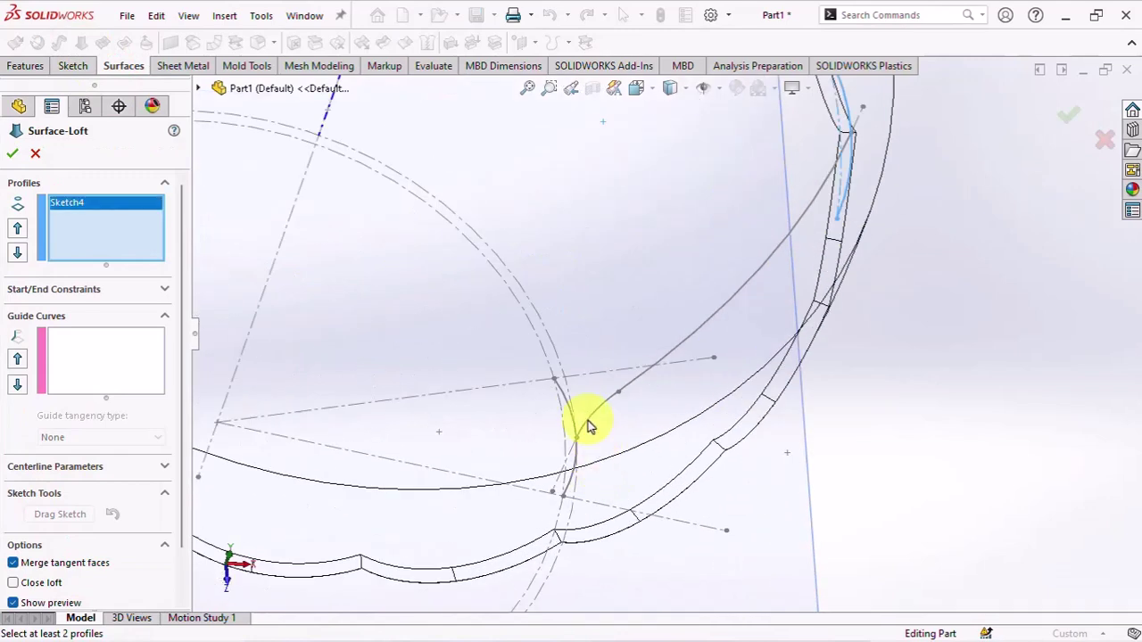
pyautogui.click(560, 397)
pyautogui.click(157, 385)
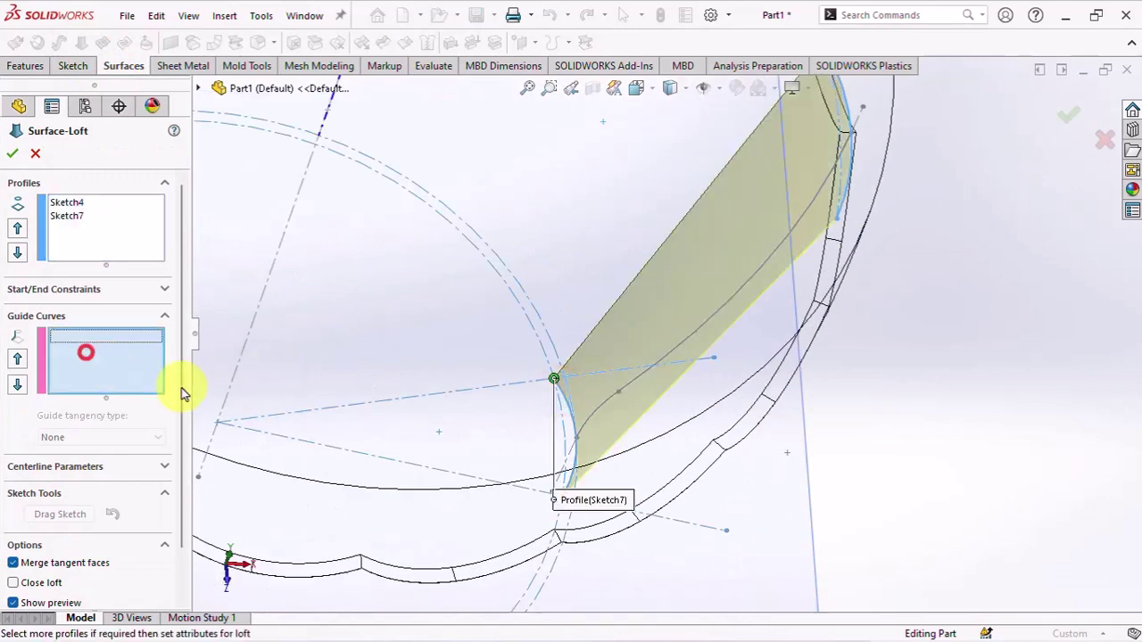
pyautogui.click(714, 314)
pyautogui.click(11, 155)
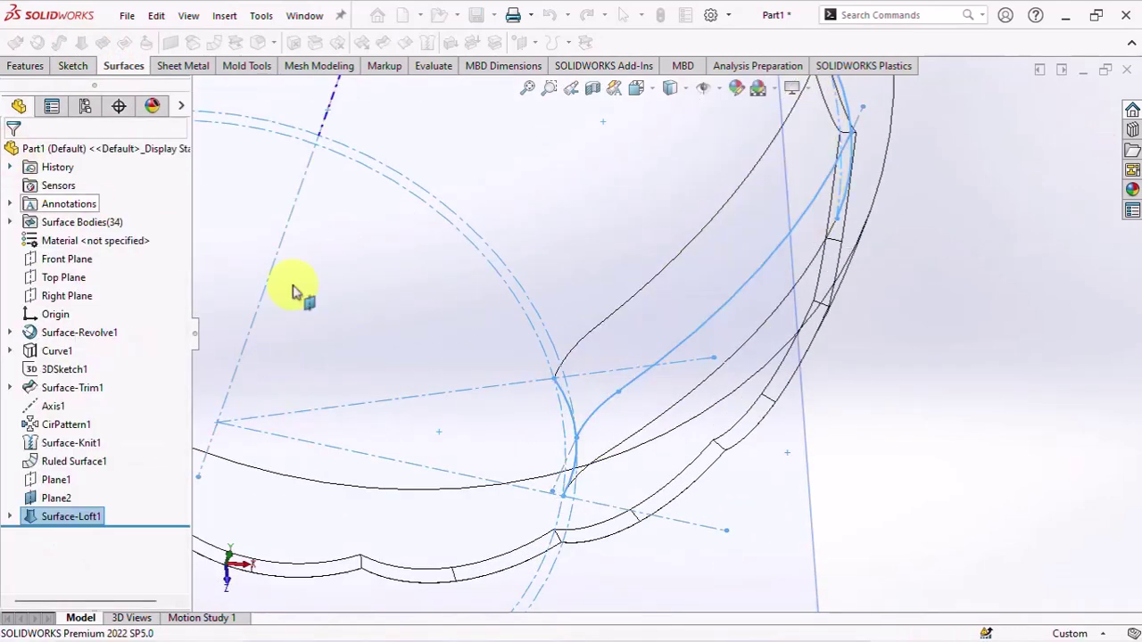
# Switch the display to Shaded and hide Plane2.
pyautogui.click(675, 87)
pyautogui.click(673, 108)
pyautogui.scroll(5, 892, 335)
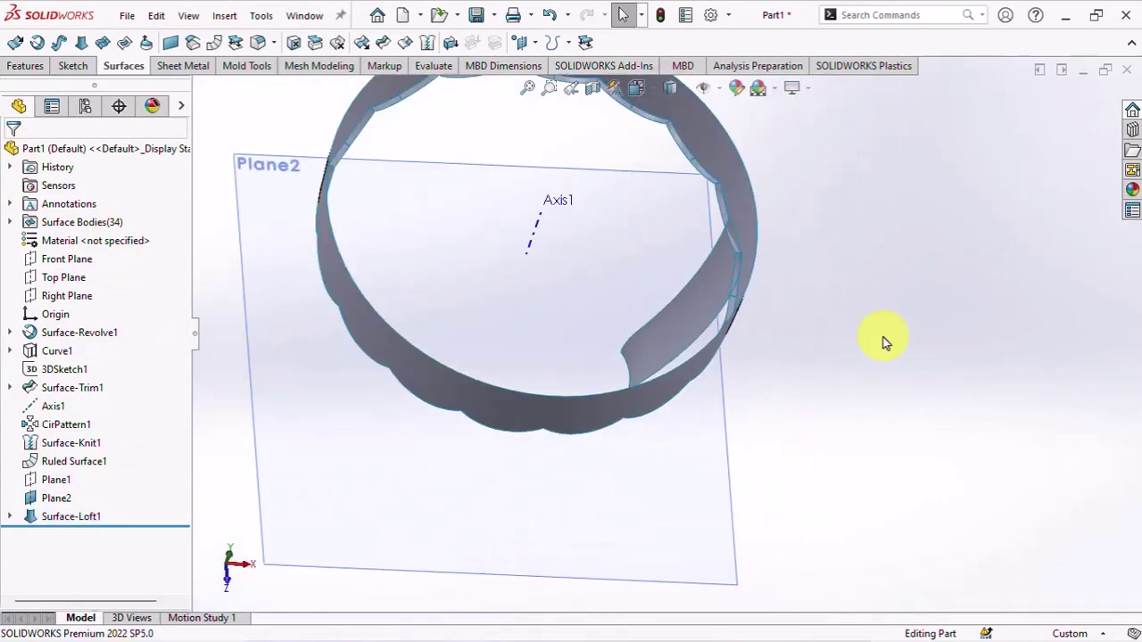
pyautogui.click(366, 438)
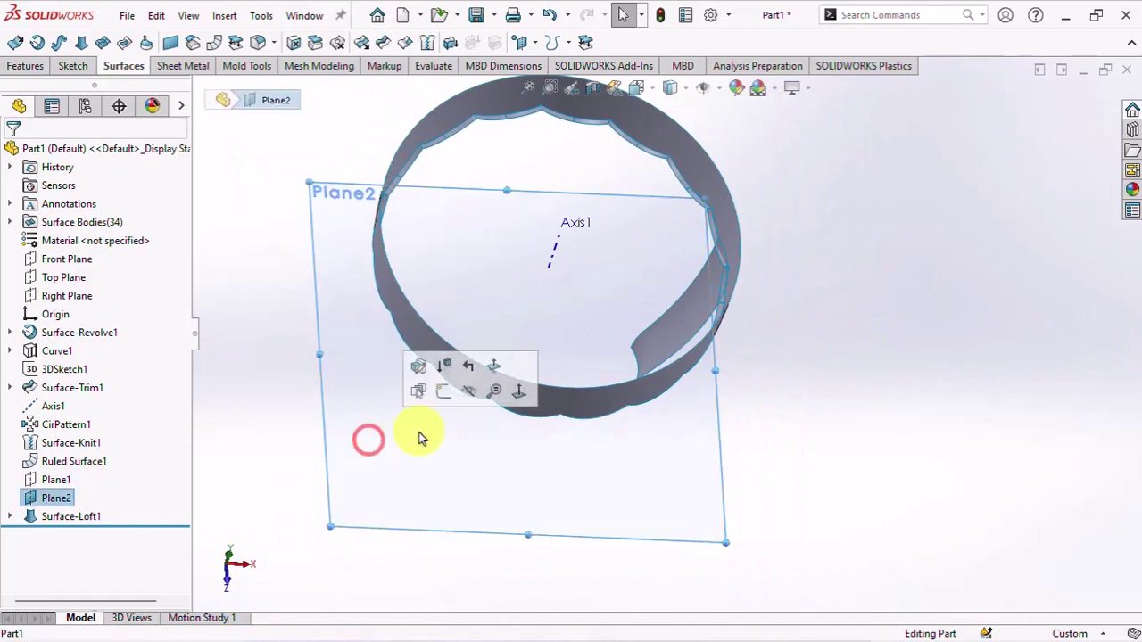
pyautogui.click(462, 394)
pyautogui.click(277, 185)
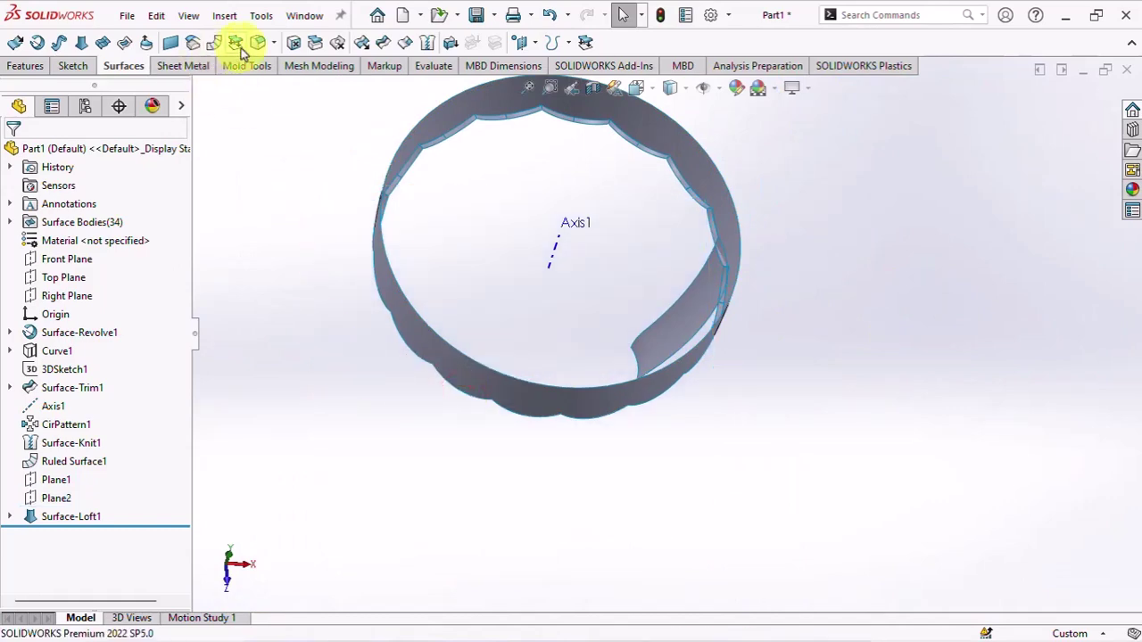
# Extend the rib strip's two edges by 4 mm.
pyautogui.click(362, 42)
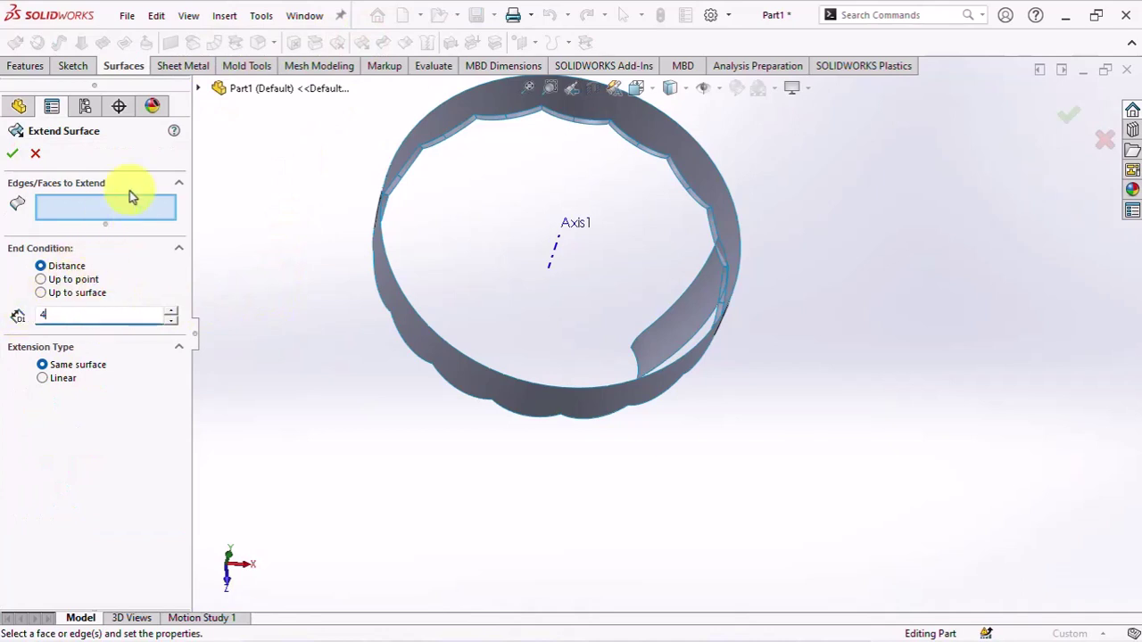
pyautogui.moveTo(675, 331); pyautogui.dragTo(657, 293, button='middle')
pyautogui.scroll(-3, 657, 297)
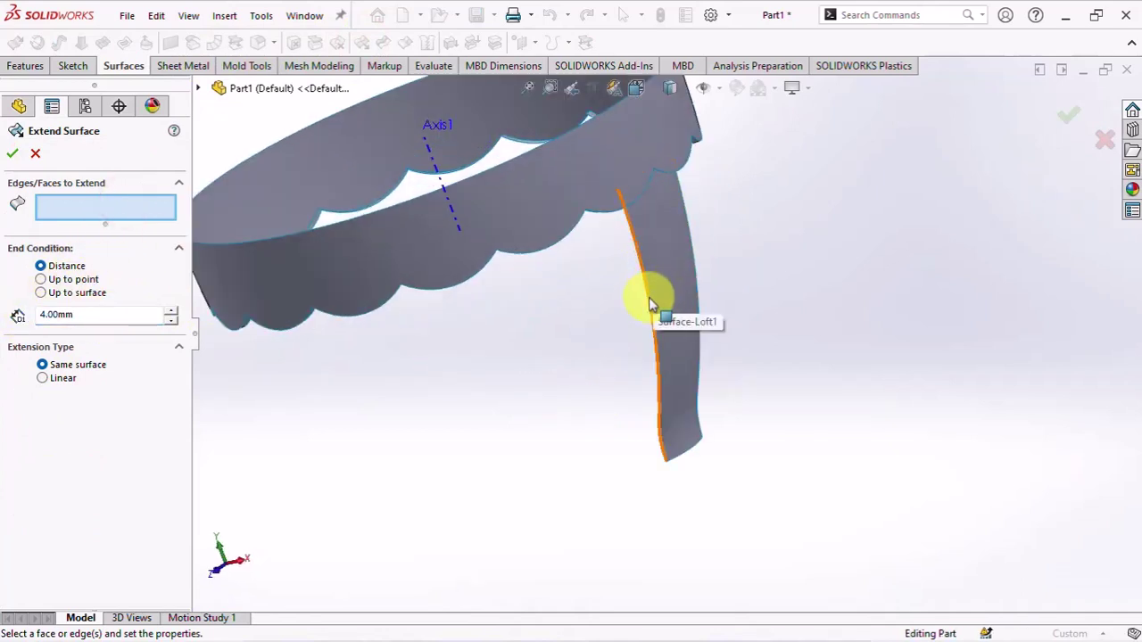
pyautogui.click(642, 297)
pyautogui.click(698, 284)
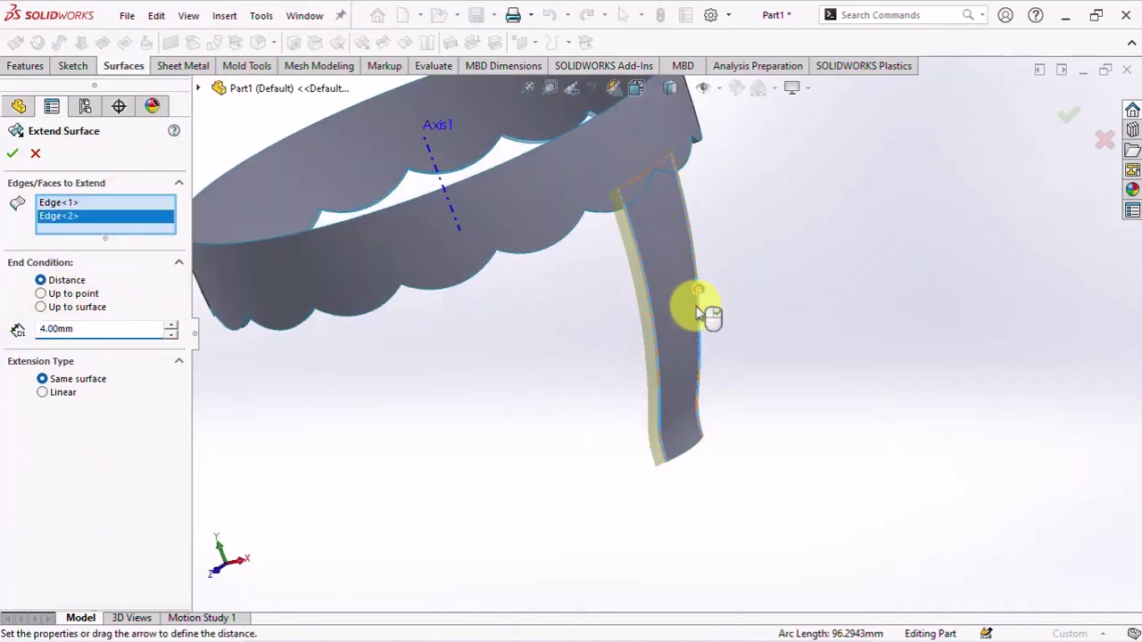
pyautogui.moveTo(698, 310); pyautogui.dragTo(550, 334, button='middle')
pyautogui.click(19, 156)
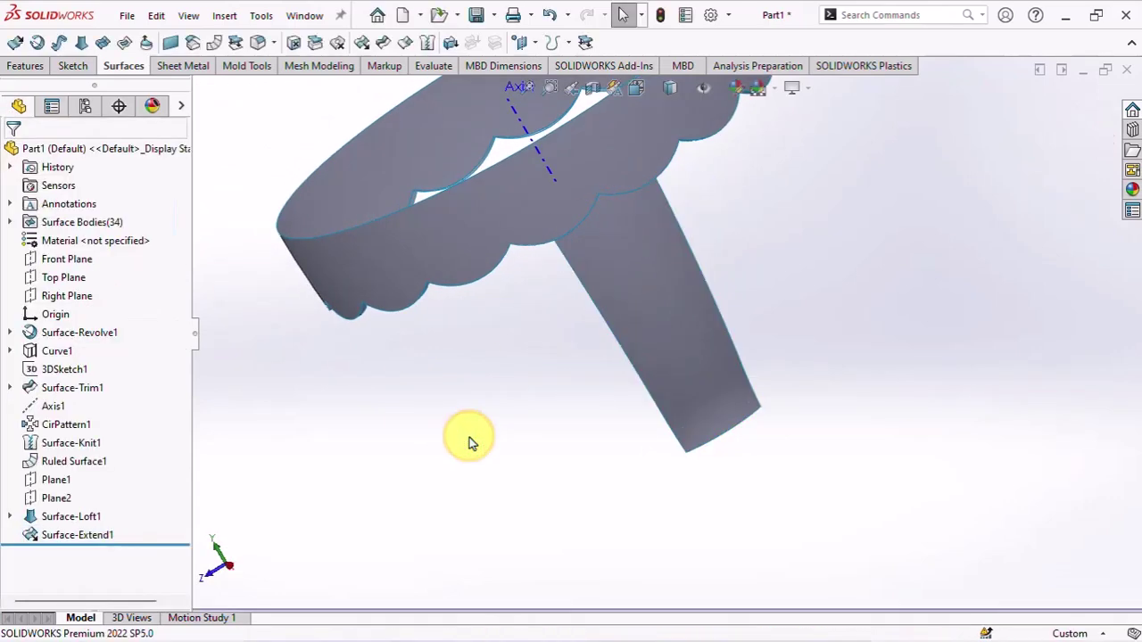
# Sketch on Top Plane by converting two radial lines from Sketch7.
pyautogui.click(64, 278)
pyautogui.click(85, 258)
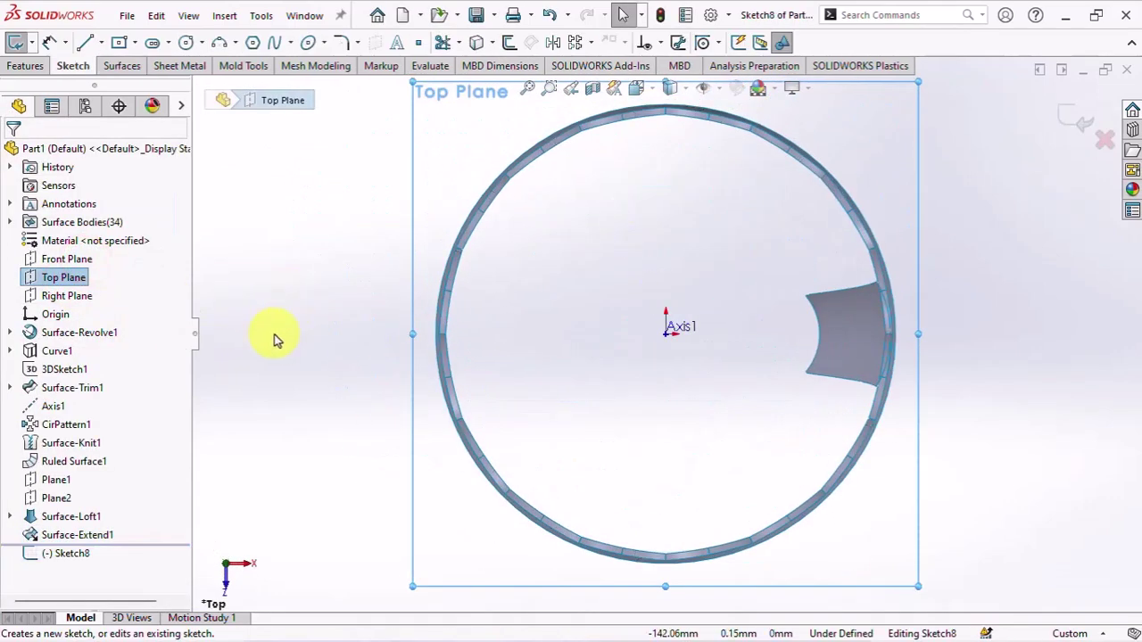
pyautogui.click(11, 516)
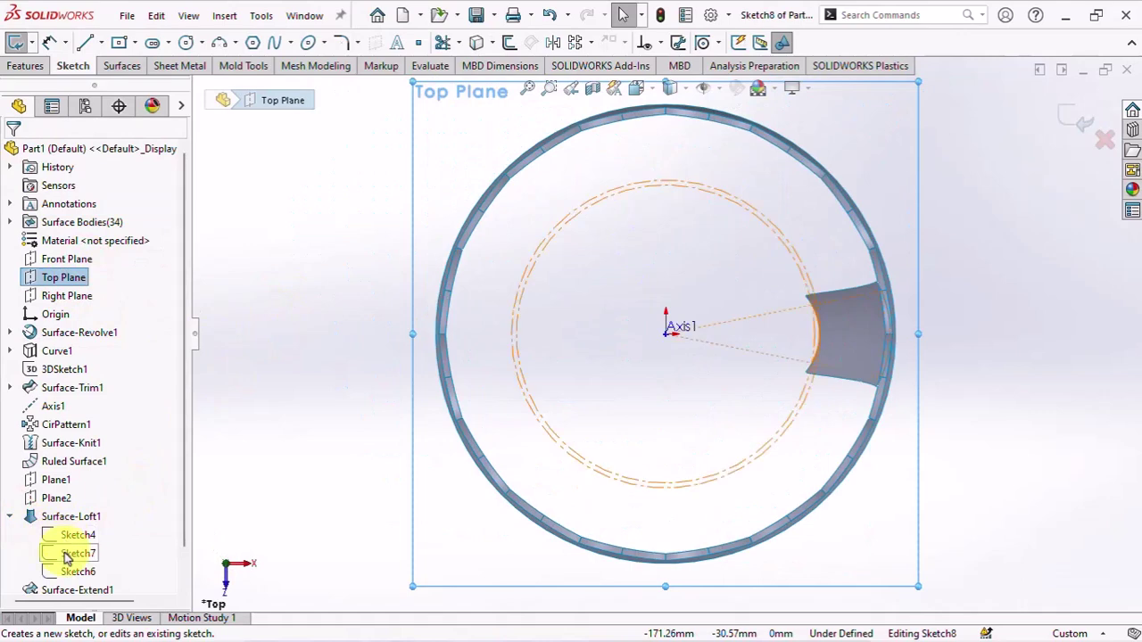
pyautogui.click(65, 554)
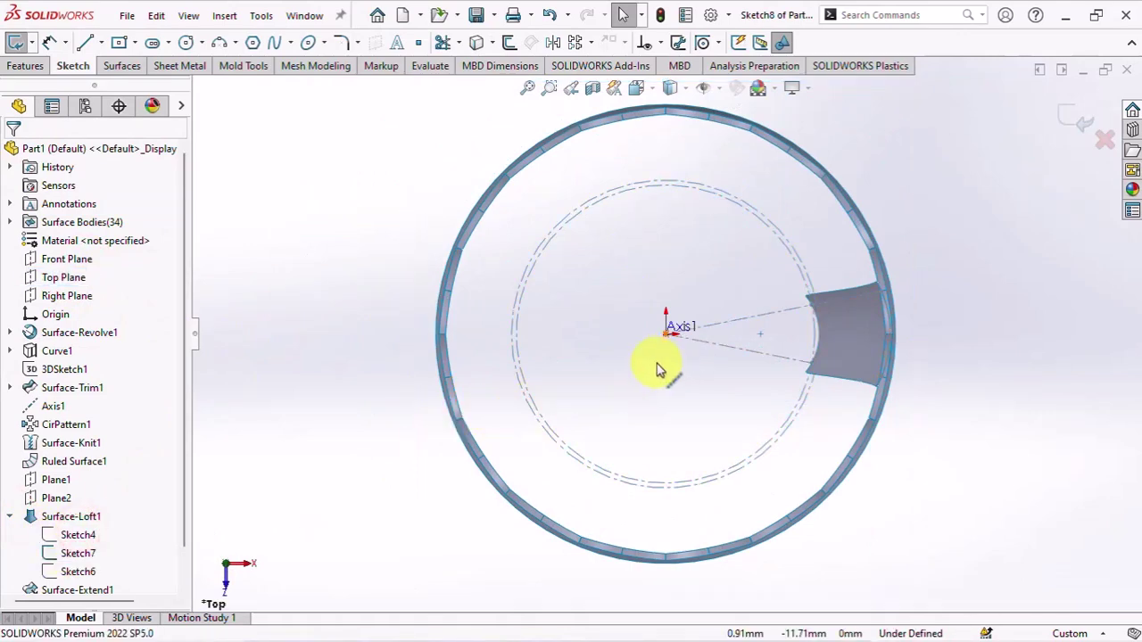
pyautogui.click(477, 43)
pyautogui.click(763, 320)
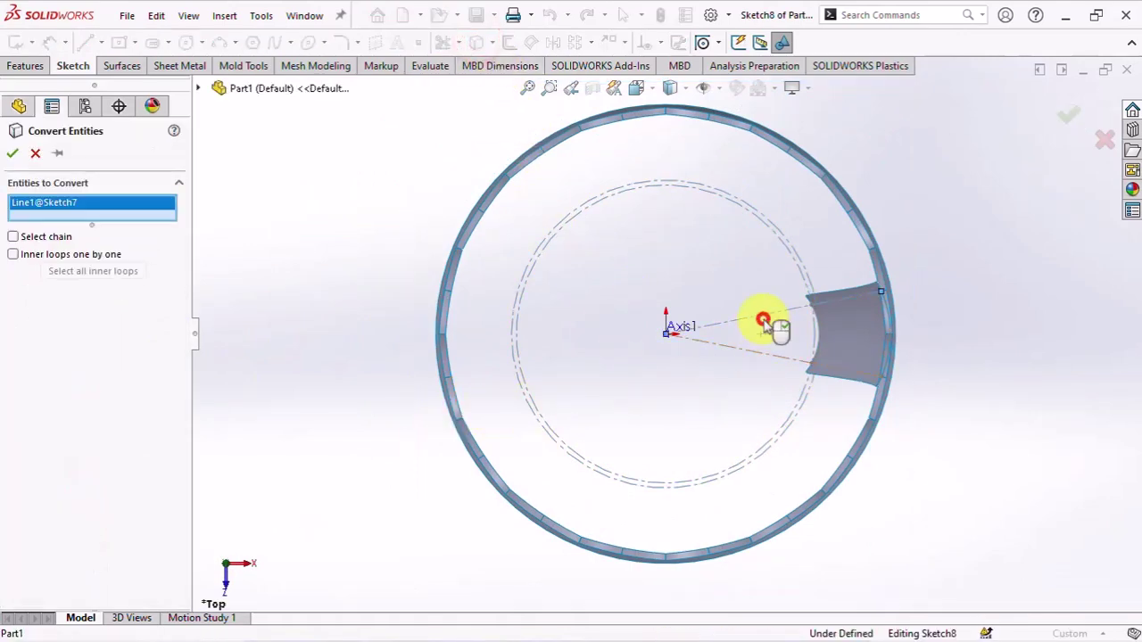
pyautogui.click(766, 358)
pyautogui.press('Return')
pyautogui.scroll(-2, 879, 399)
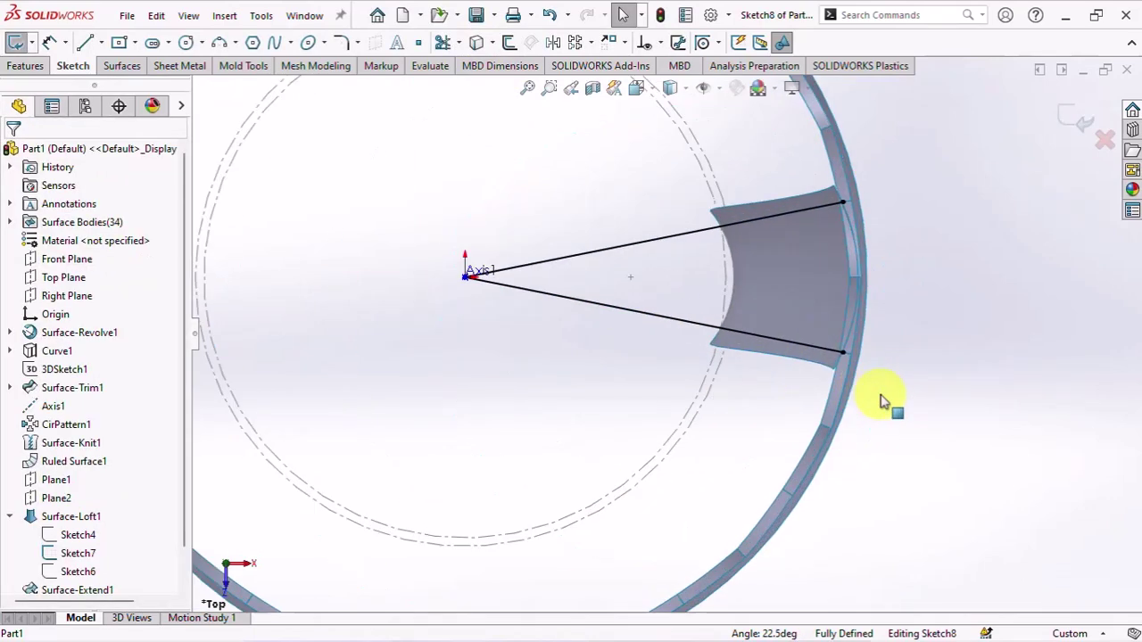
pyautogui.scroll(-1, 881, 397)
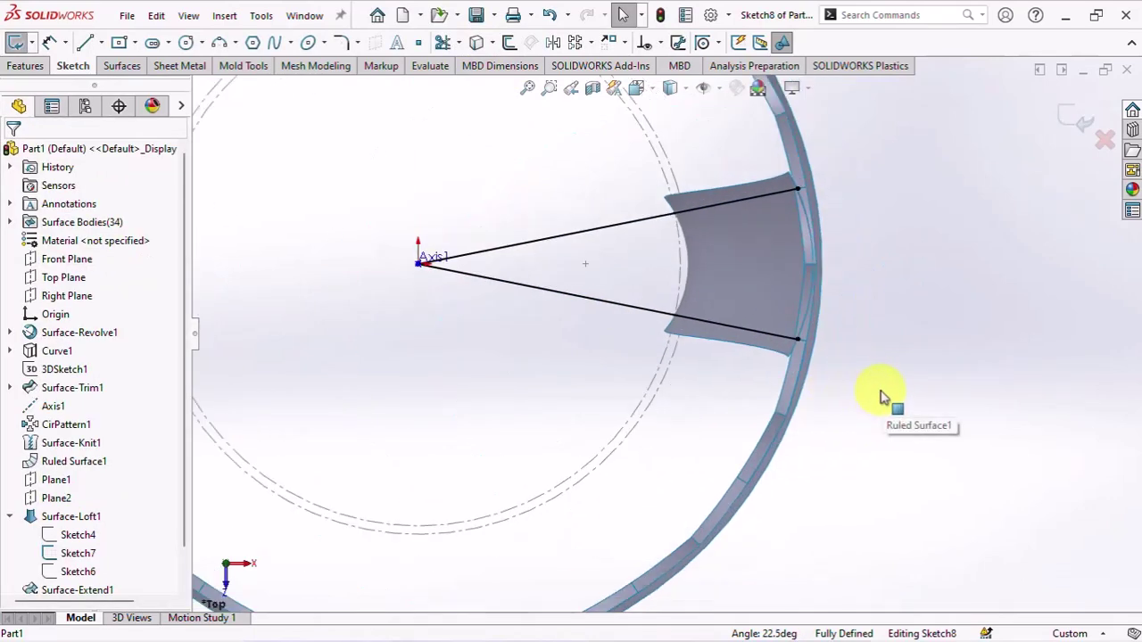
# Trim the extended loft with Sketch8, keeping only the rib piece between the lines.
pyautogui.click(108, 70)
pyautogui.click(380, 42)
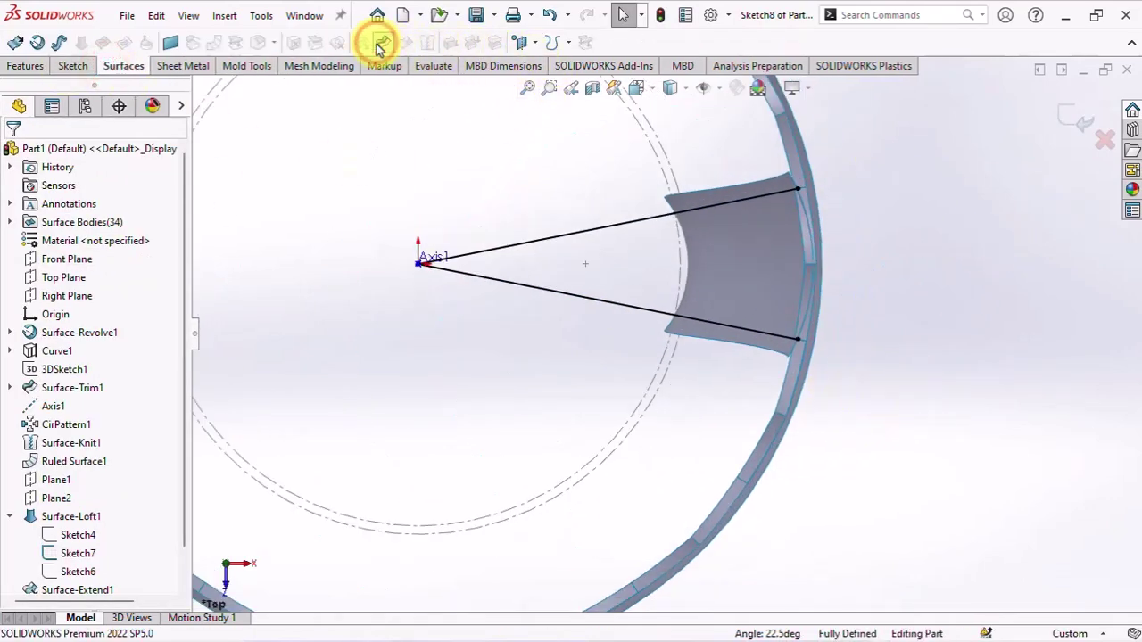
pyautogui.moveTo(420, 128)
pyautogui.mouseDown(button='middle')
pyautogui.moveTo(471, 234)
pyautogui.moveTo(683, 261)
pyautogui.moveTo(658, 216)
pyautogui.mouseUp(button='middle')
pyautogui.click(682, 261)
pyautogui.click(1069, 123)
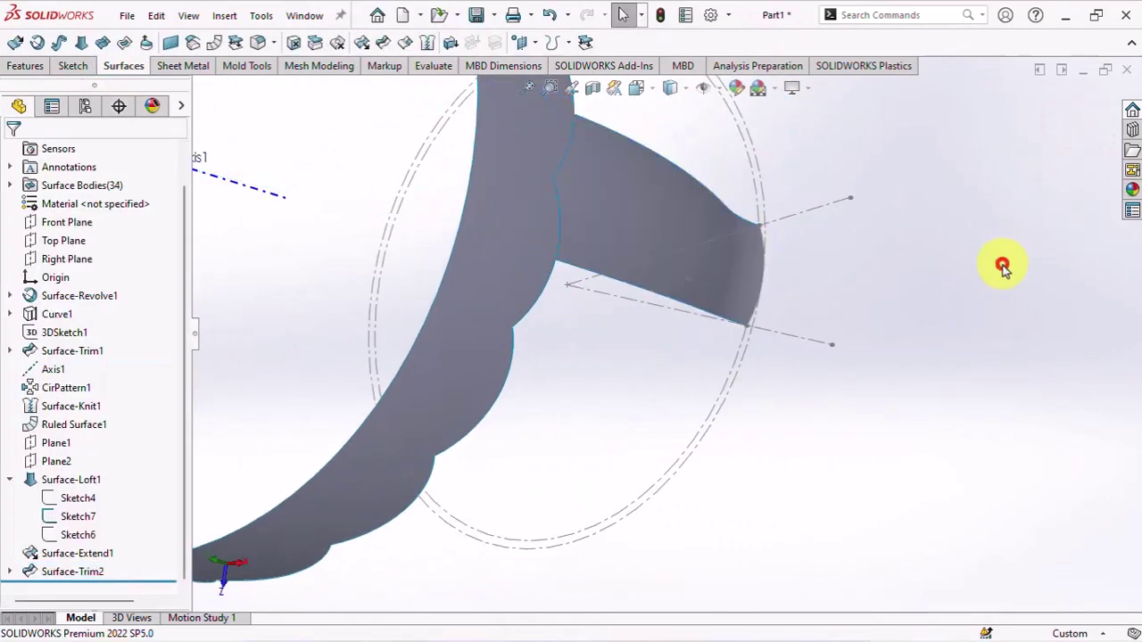
pyautogui.moveTo(819, 404); pyautogui.dragTo(668, 402, button='middle')
pyautogui.click(664, 399)
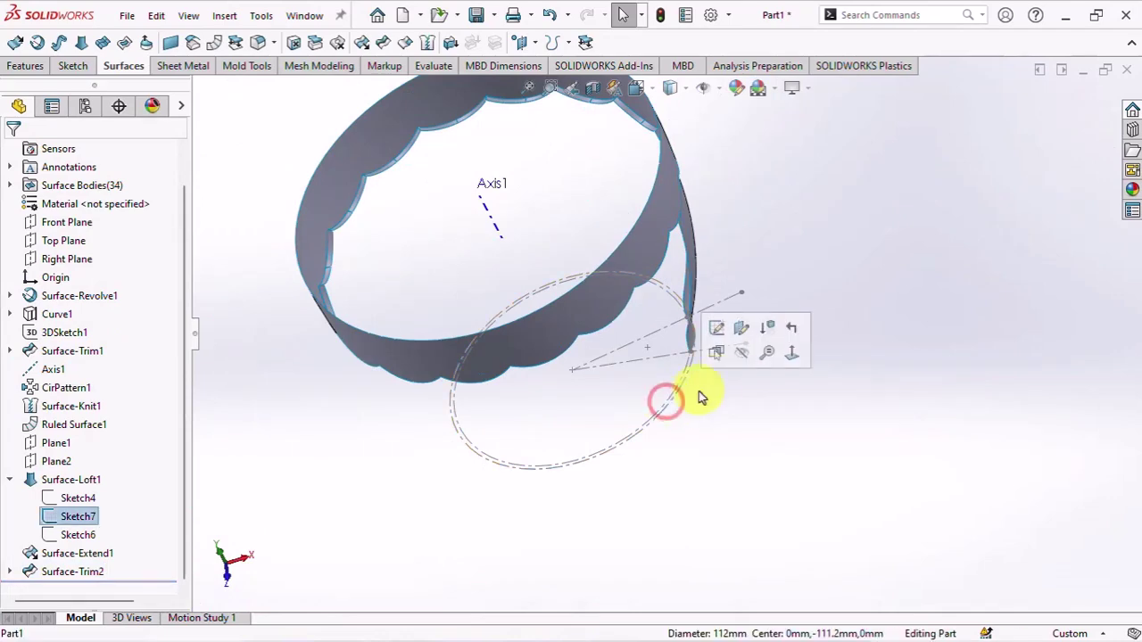
pyautogui.click(741, 357)
pyautogui.moveTo(740, 357); pyautogui.dragTo(755, 372, button='middle')
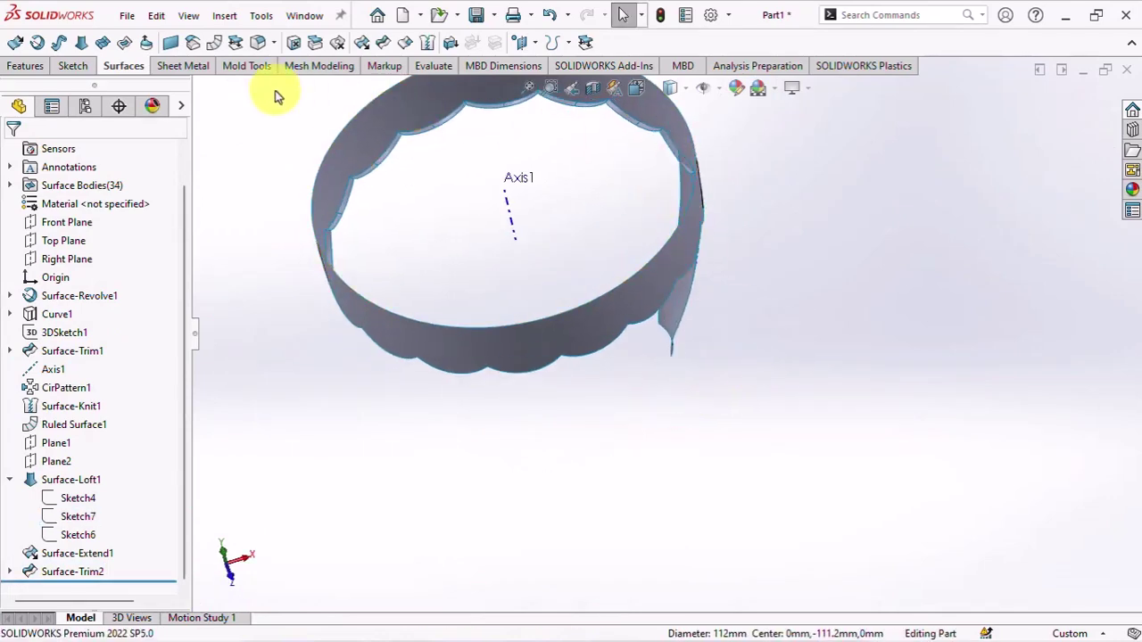
pyautogui.click(24, 67)
# Circular-pattern the Surface-Trim2 body 16 times, equally spaced over 360° around Axis1.
pyautogui.click(321, 44)
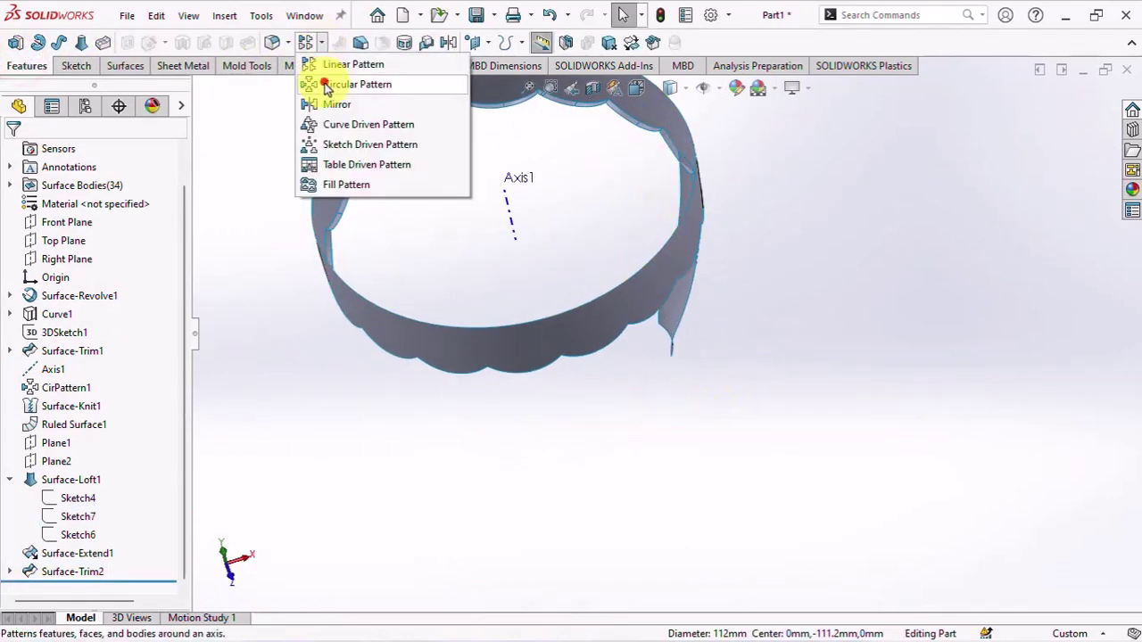
pyautogui.click(321, 84)
pyautogui.click(13, 478)
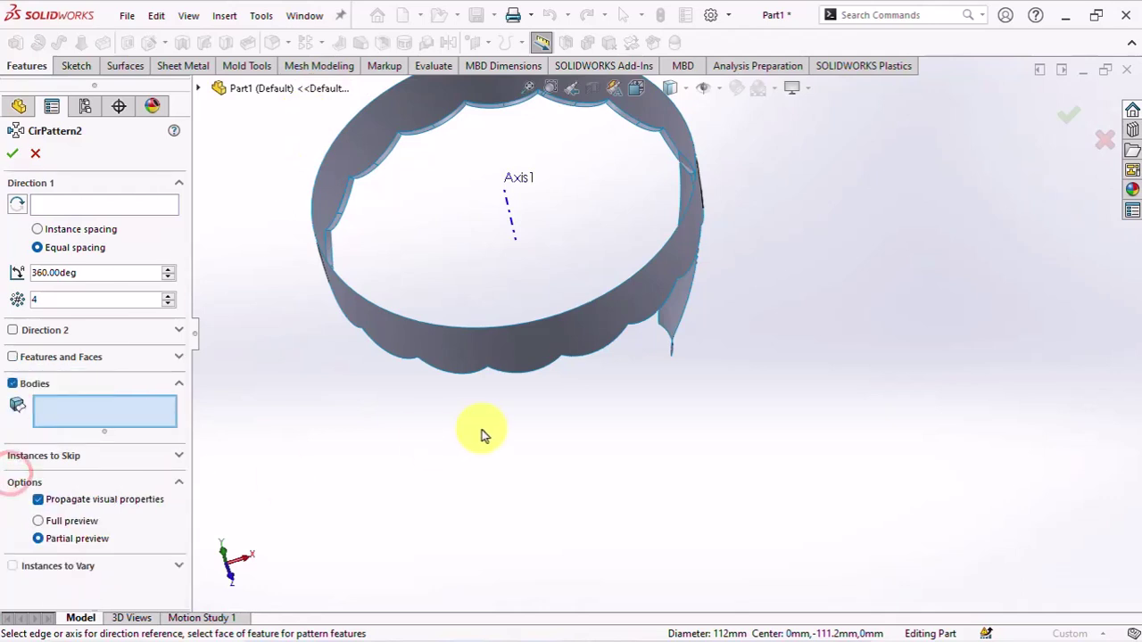
pyautogui.moveTo(482, 433); pyautogui.dragTo(652, 263, button='middle')
pyautogui.click(685, 250)
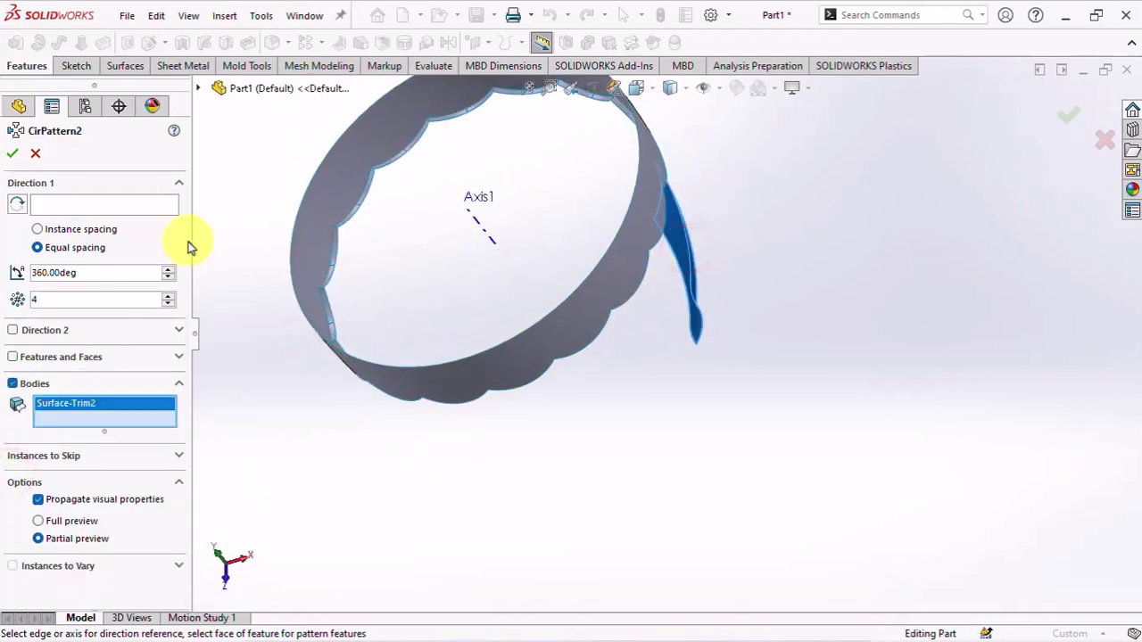
pyautogui.click(110, 205)
pyautogui.click(484, 236)
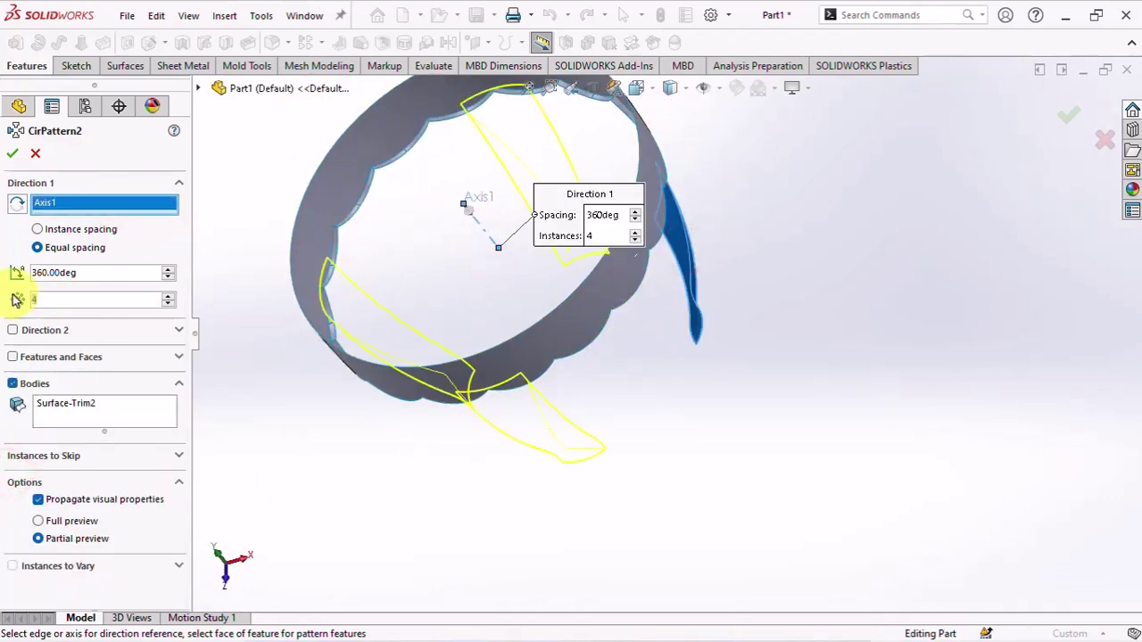
pyautogui.write('16')
pyautogui.moveTo(657, 466); pyautogui.dragTo(589, 330, button='middle')
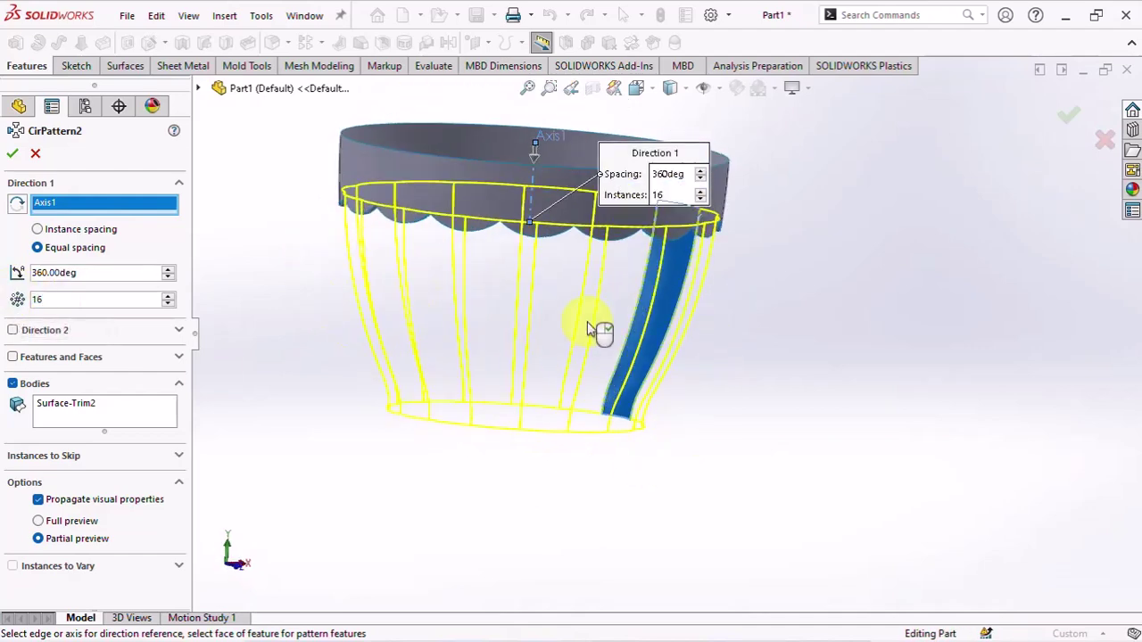
pyautogui.click(15, 156)
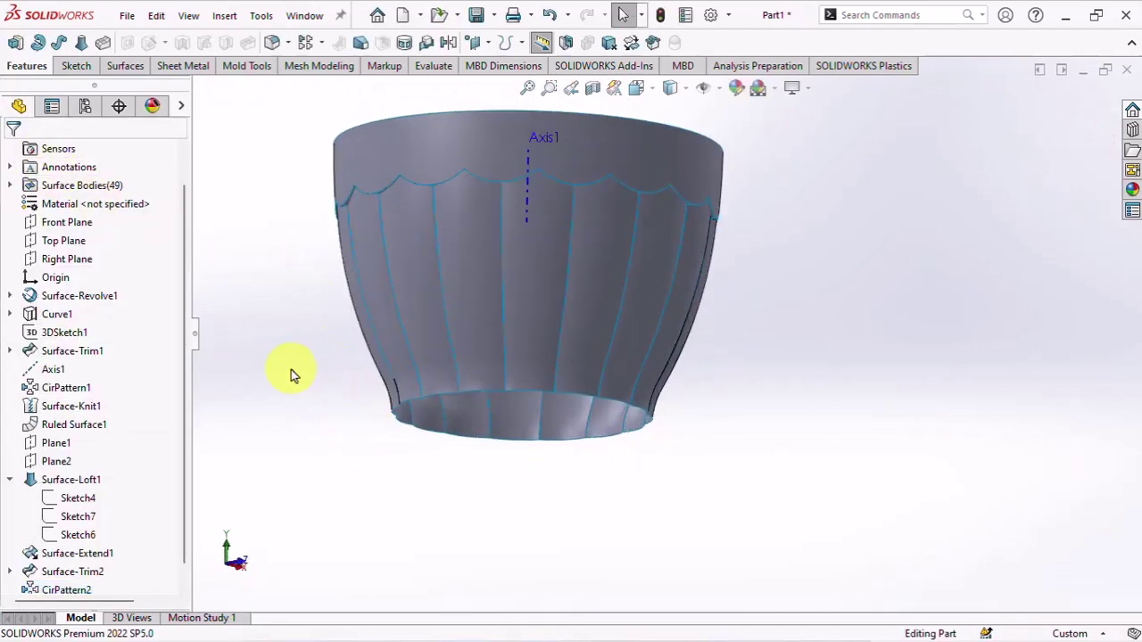
# Knit the surface bodies Surface-Trim2 through CirPattern2[15] into one surface.
pyautogui.click(125, 65)
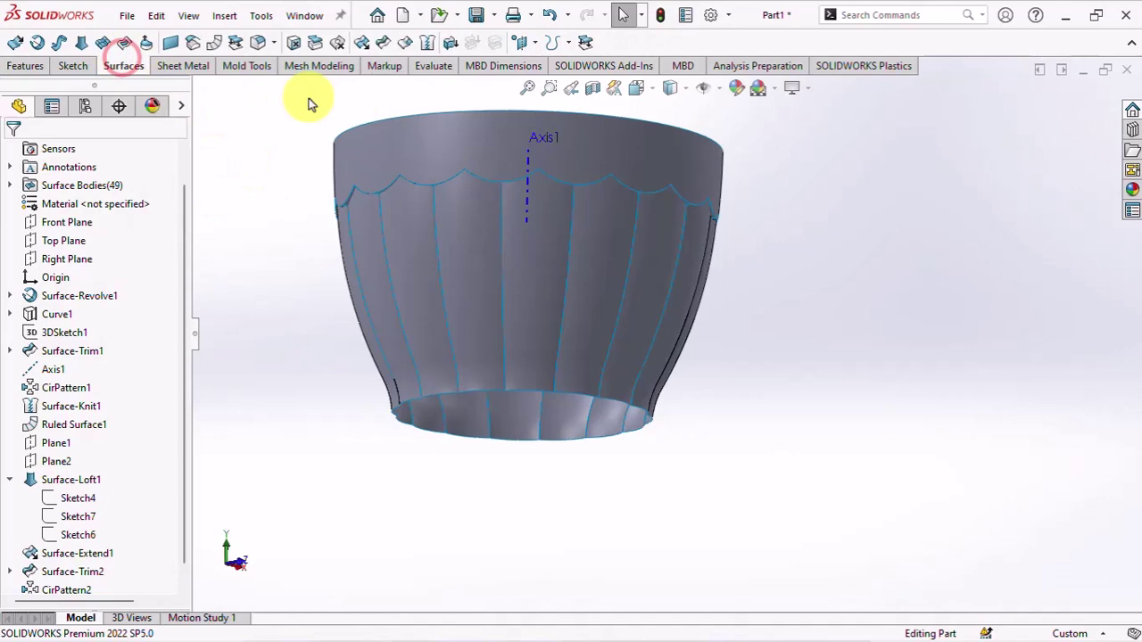
pyautogui.click(428, 45)
pyautogui.click(199, 87)
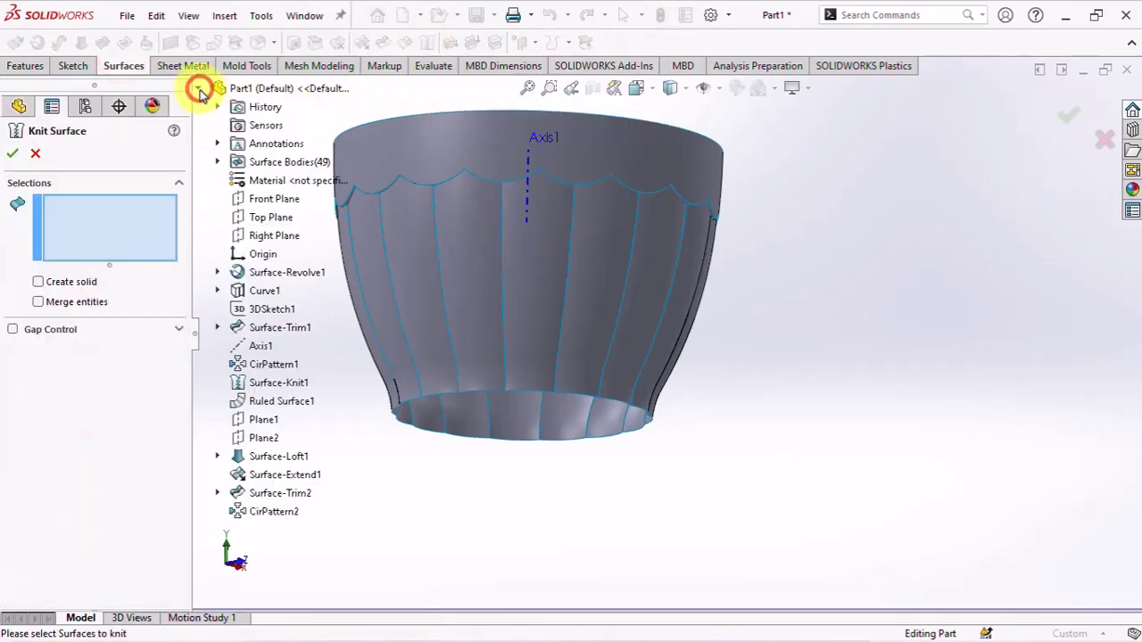
pyautogui.click(221, 162)
pyautogui.scroll(-4, 283, 510)
pyautogui.scroll(-6, 281, 504)
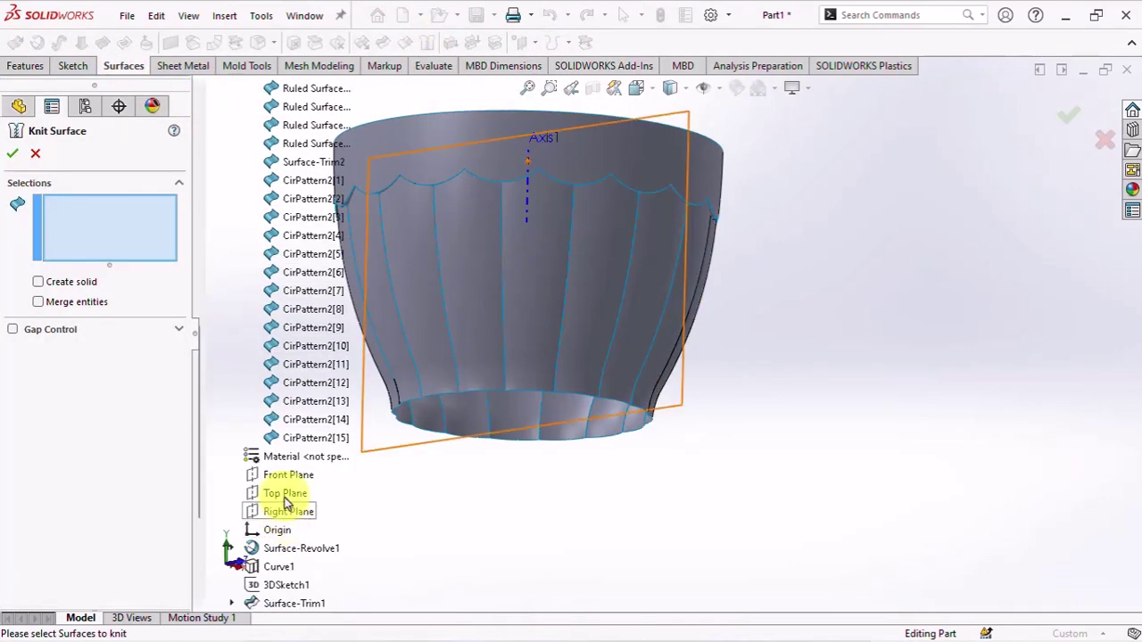
pyautogui.click(287, 438)
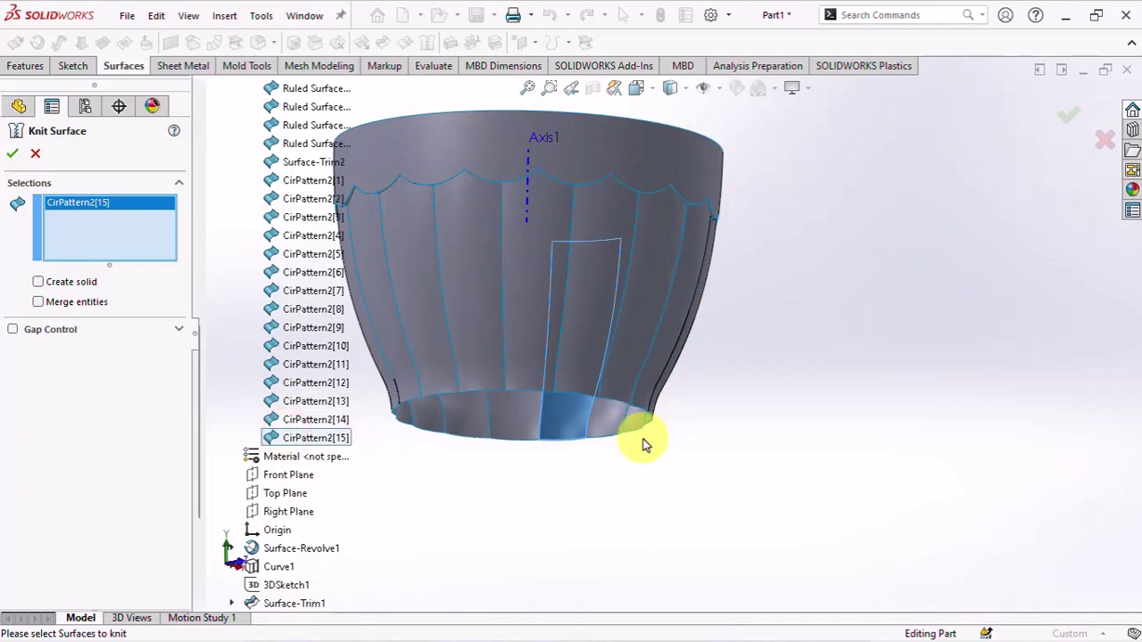
pyautogui.keyDown('shift'); pyautogui.click(306, 164); pyautogui.keyUp('shift')
pyautogui.moveTo(527, 319)
pyautogui.mouseDown(button='middle')
pyautogui.moveTo(841, 280)
pyautogui.moveTo(158, 464)
pyautogui.mouseUp(button='middle')
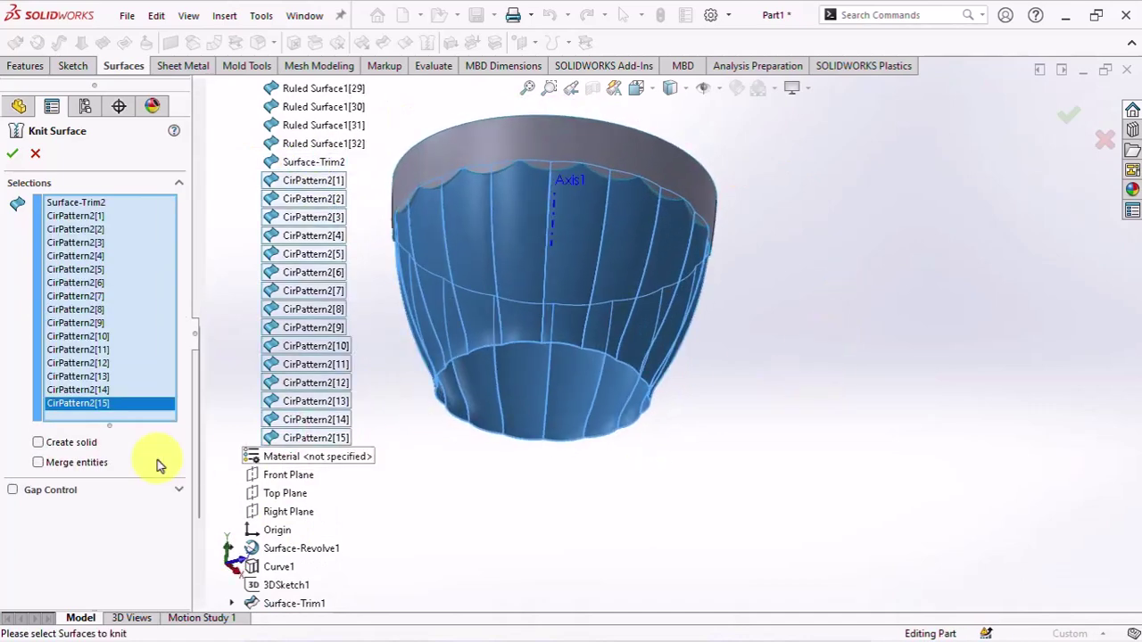
pyautogui.click(69, 462)
pyautogui.click(13, 156)
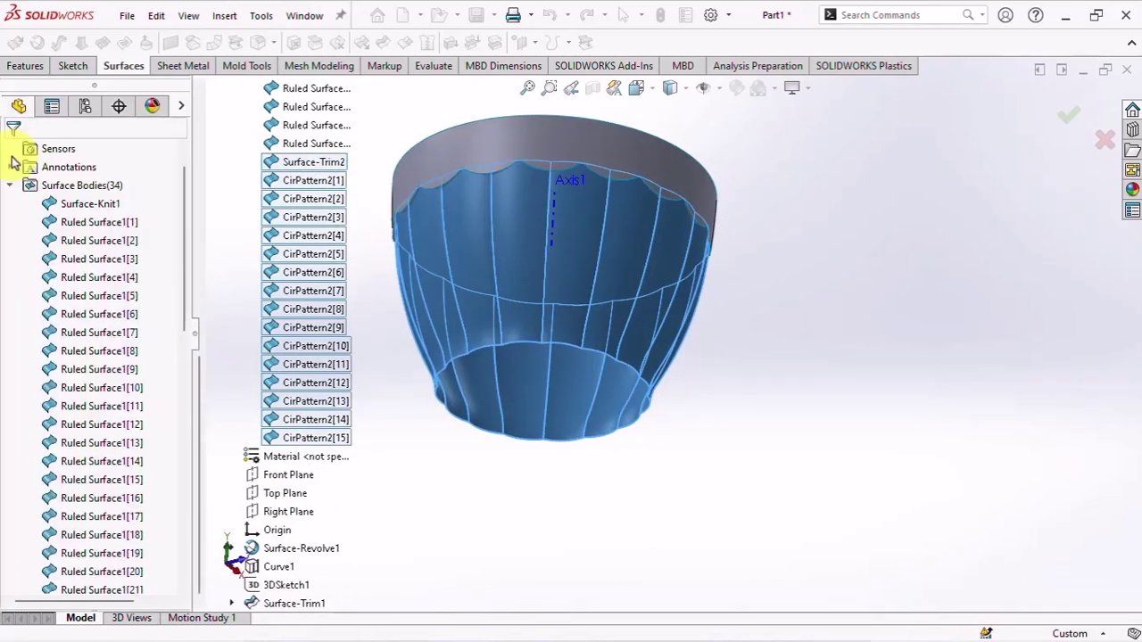
pyautogui.moveTo(800, 510)
pyautogui.mouseDown(button='middle')
pyautogui.moveTo(750, 520)
pyautogui.moveTo(850, 477)
pyautogui.mouseUp(button='middle')
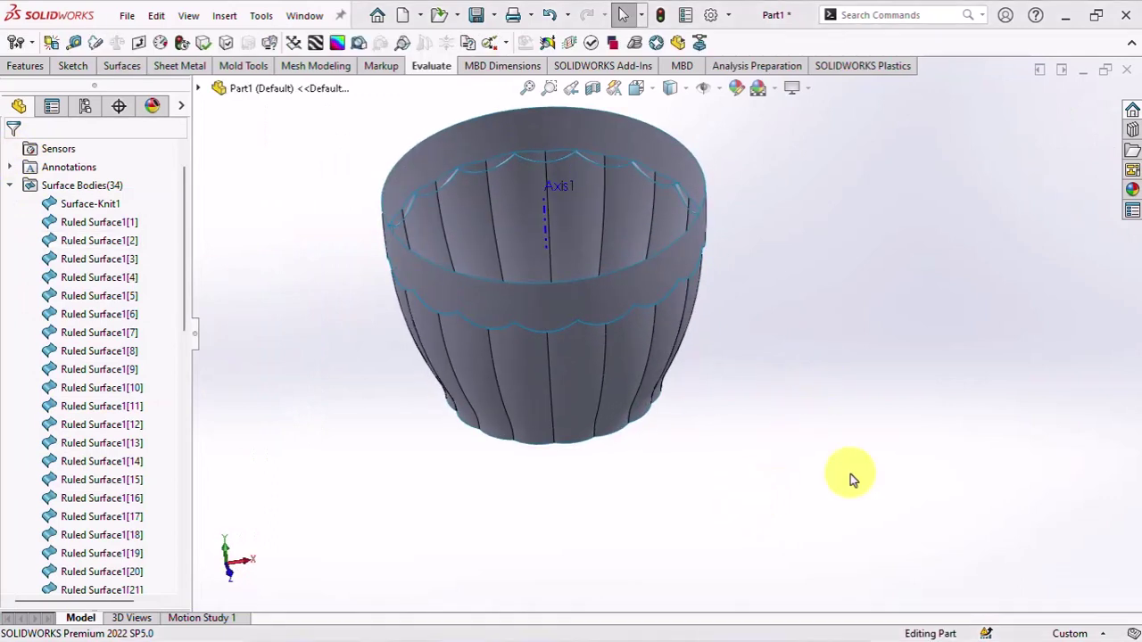
# Begin a Flex feature on the knitted vase body with the Twisting option.
pyautogui.moveTo(306, 299); pyautogui.dragTo(301, 202, button='middle')
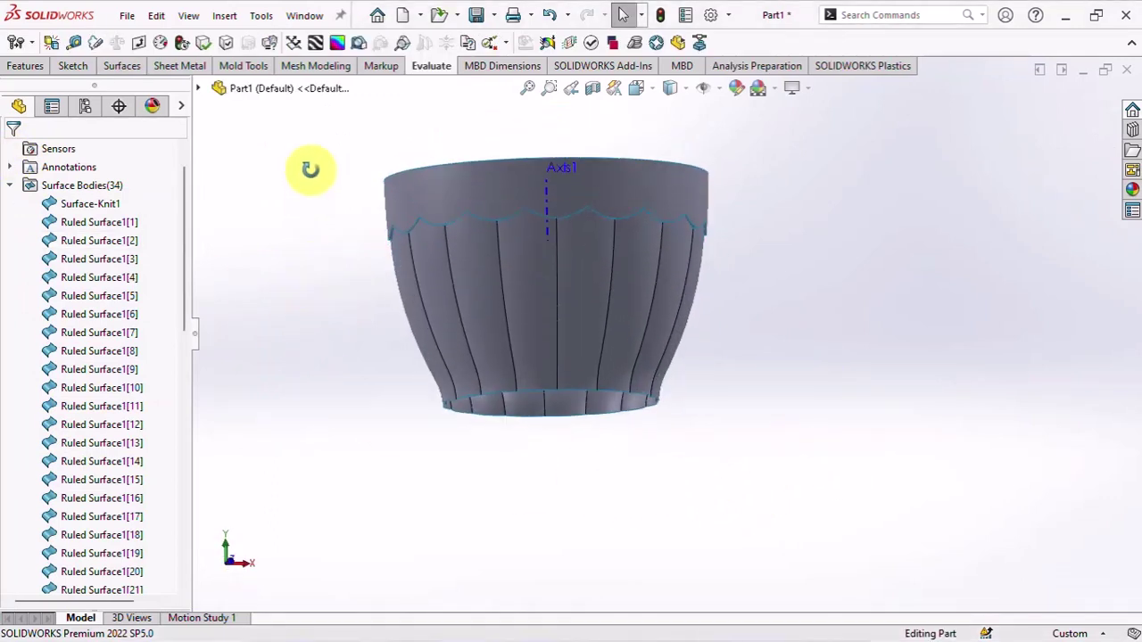
pyautogui.click(221, 18)
pyautogui.moveTo(252, 97)
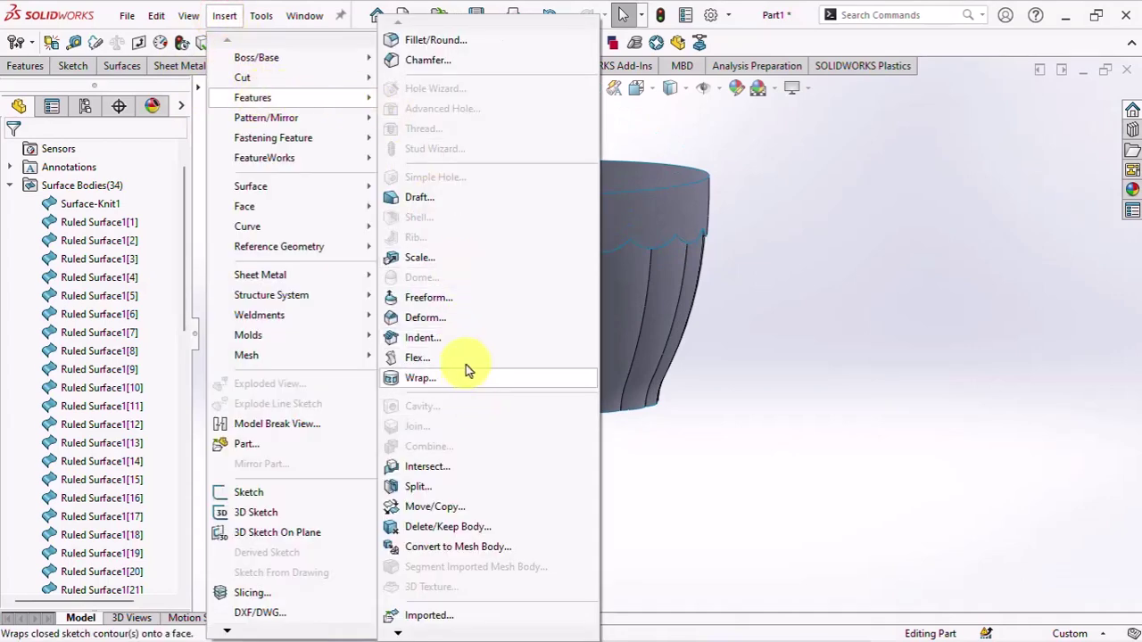
pyautogui.click(467, 358)
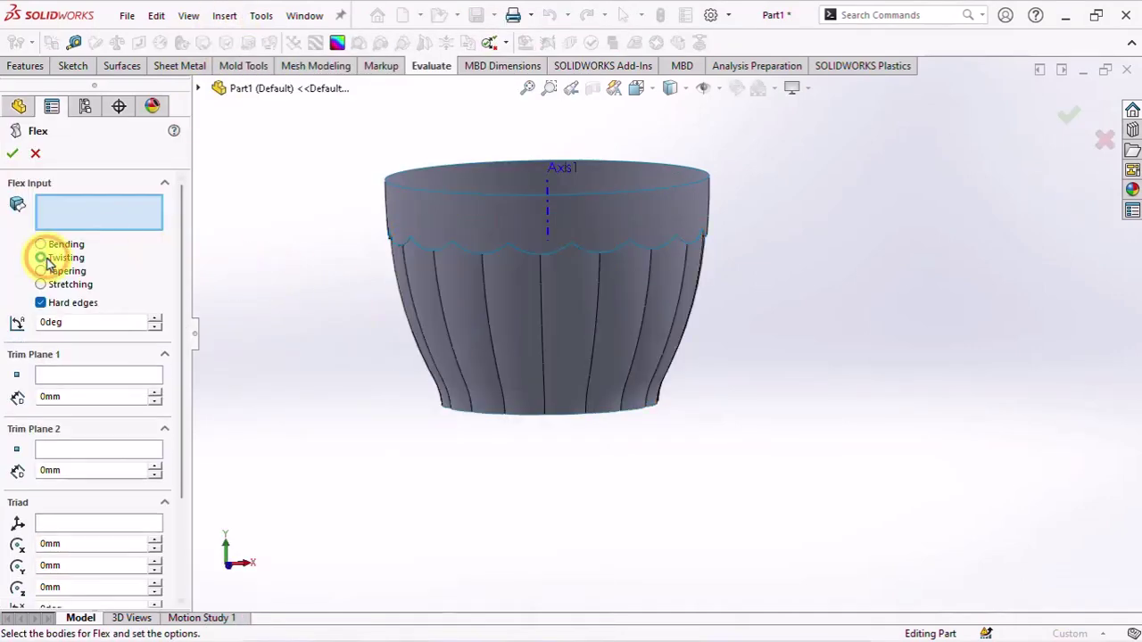
pyautogui.click(465, 312)
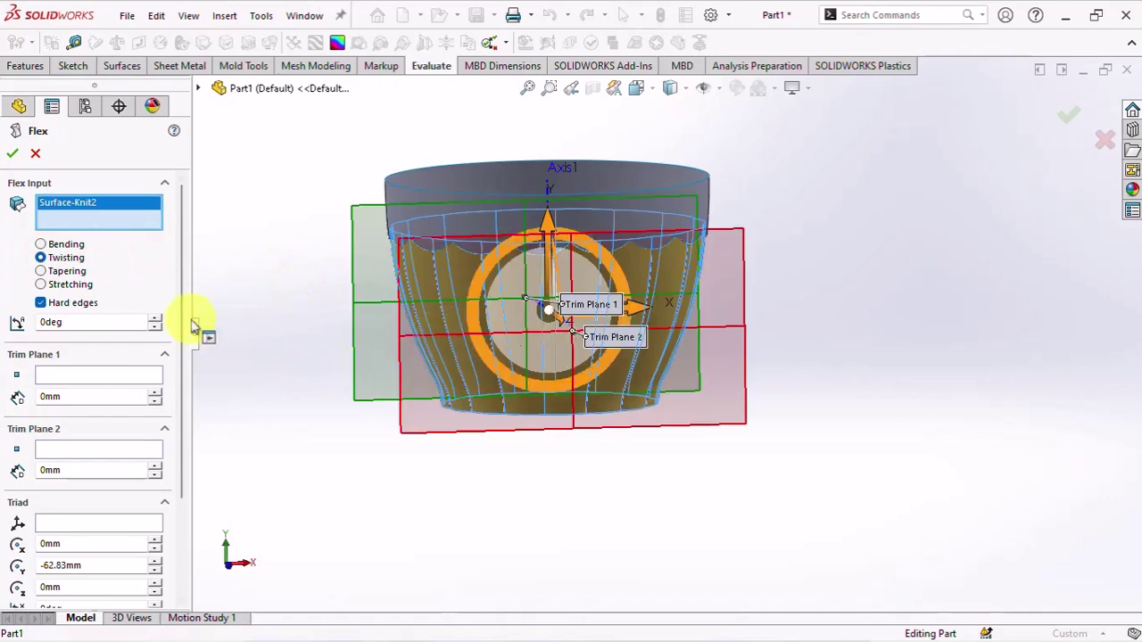
pyautogui.moveTo(179, 319); pyautogui.dragTo(181, 415)
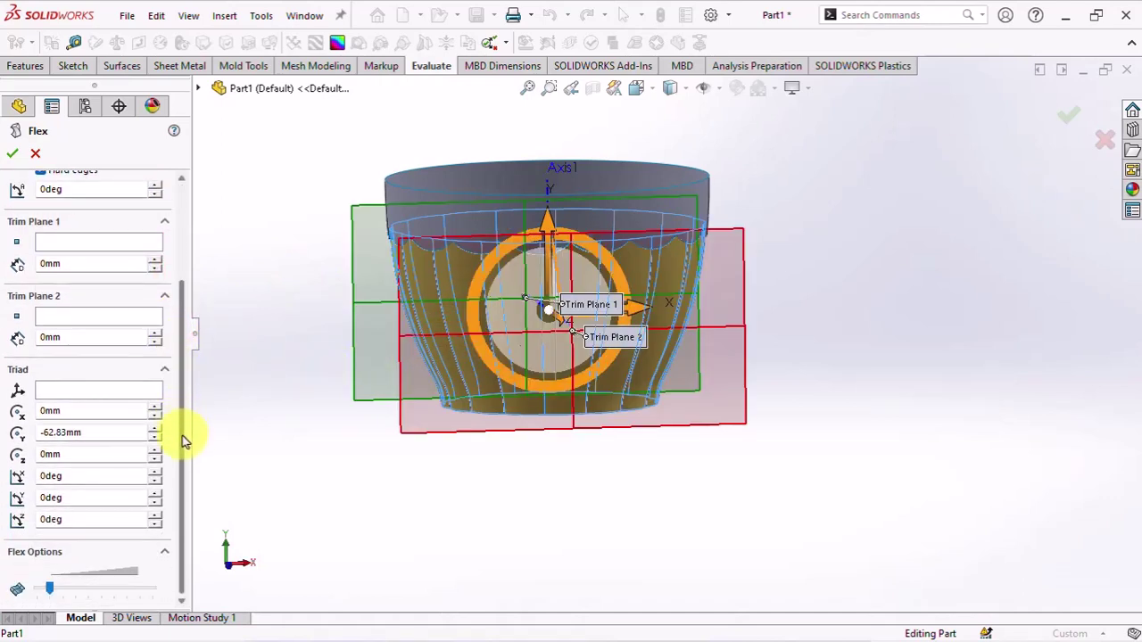
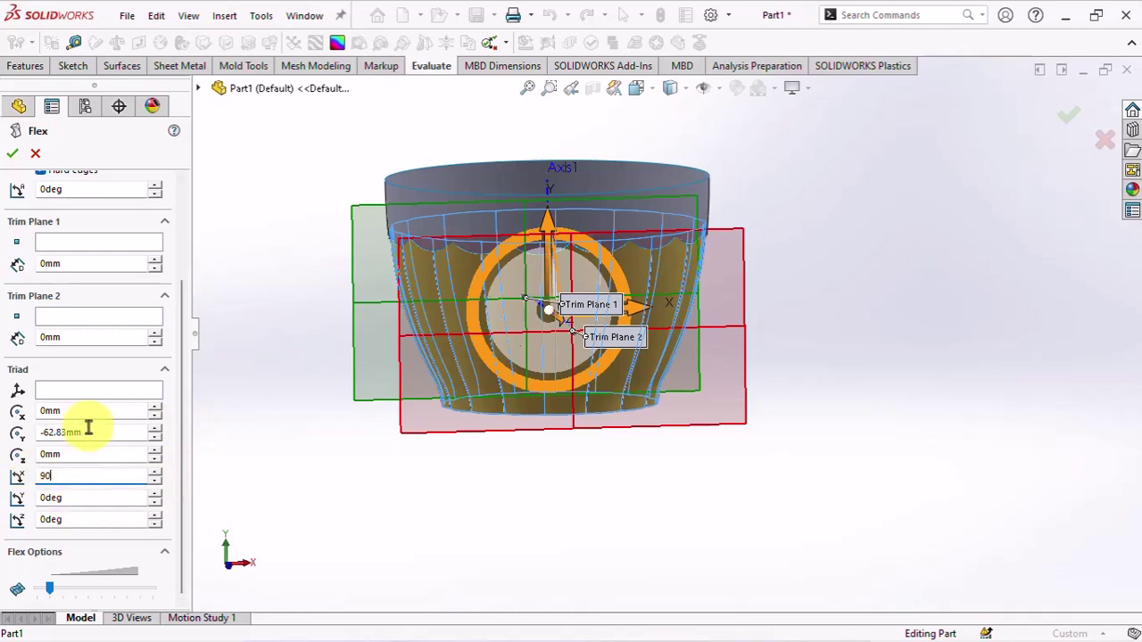
# Confirm a 90° X rotation for the flex triad.
pyautogui.press('Tab')
pyautogui.hotkey('ctrl', '1')
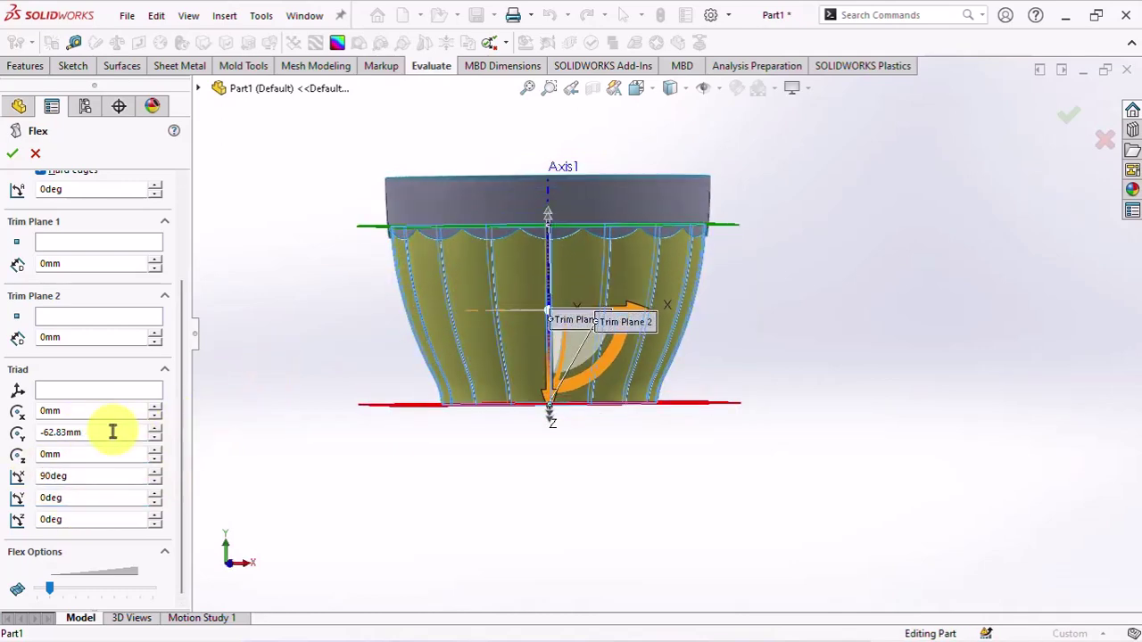
pyautogui.moveTo(296, 337); pyautogui.dragTo(293, 364, button='middle')
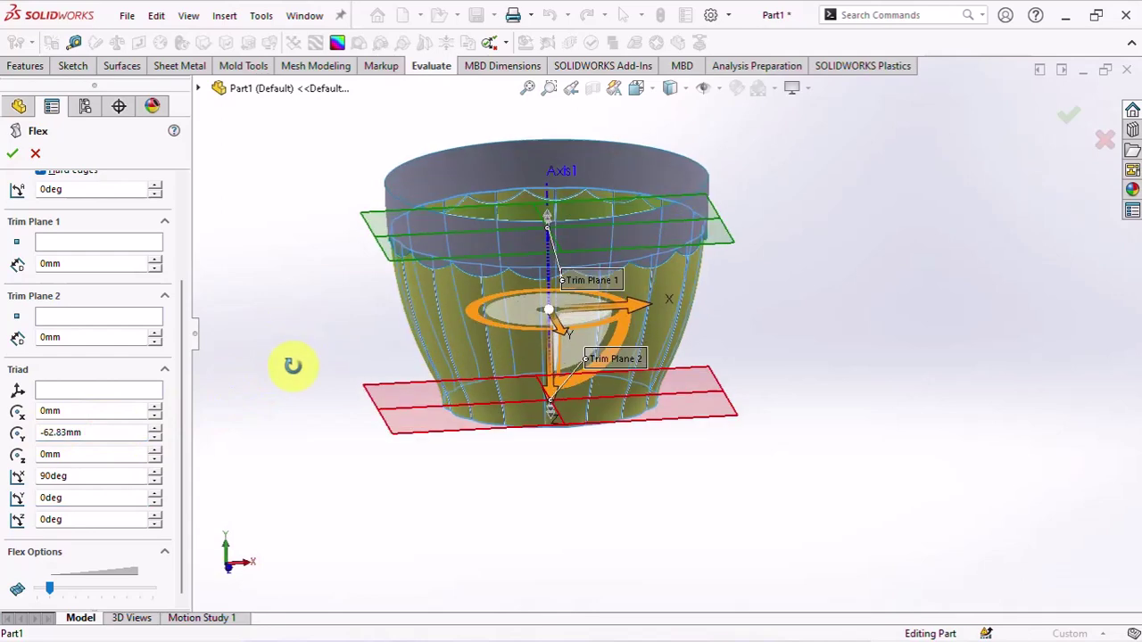
# Measure the rim point's height from Top Plane (-19.2 mm).
pyautogui.click(74, 43)
pyautogui.scroll(-2, 637, 255)
pyautogui.scroll(-3, 721, 291)
pyautogui.scroll(-3, 581, 204)
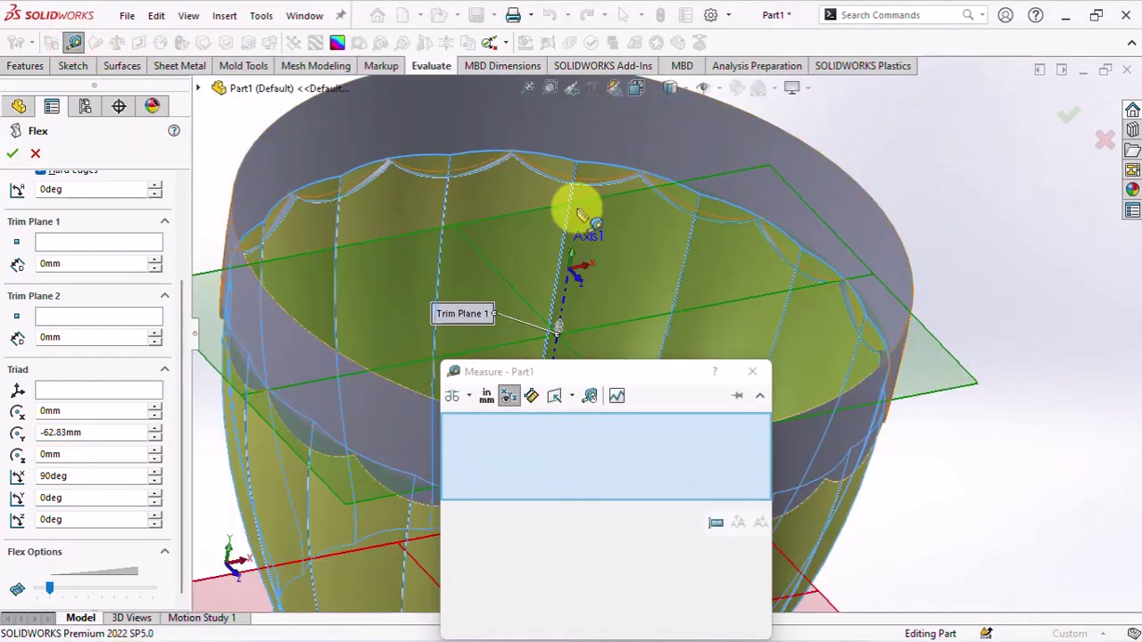
pyautogui.click(198, 90)
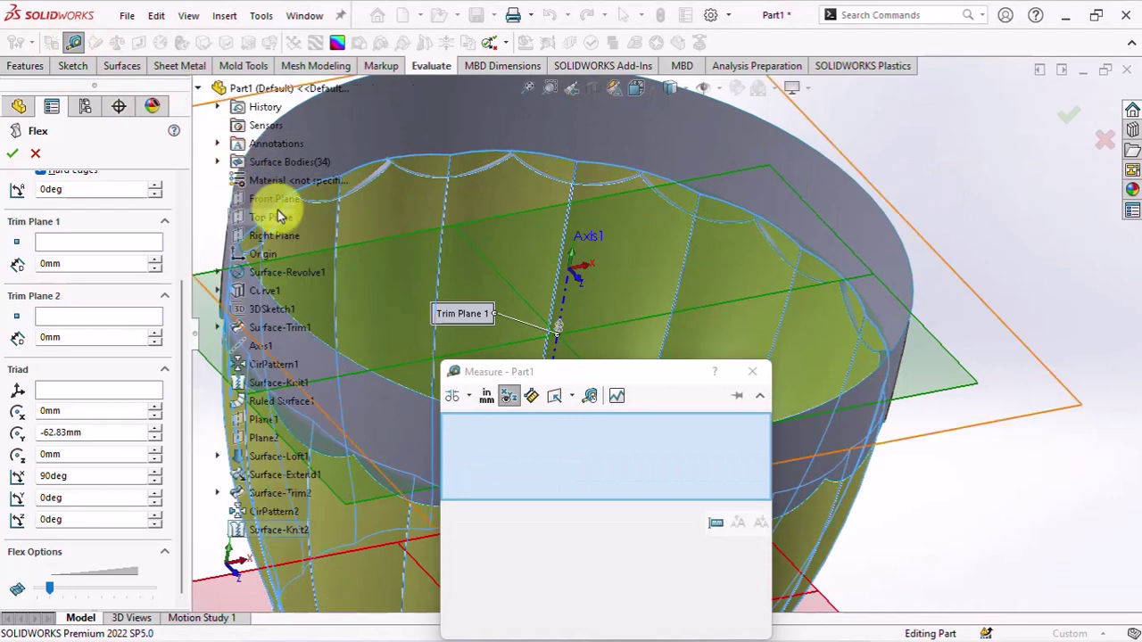
pyautogui.click(276, 217)
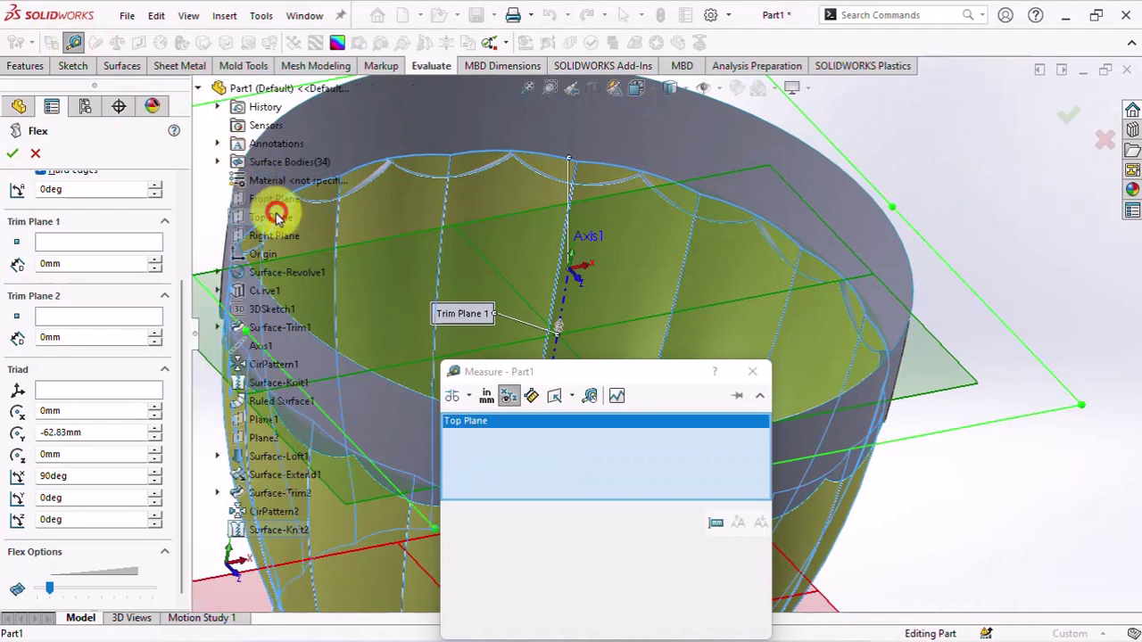
pyautogui.click(844, 280)
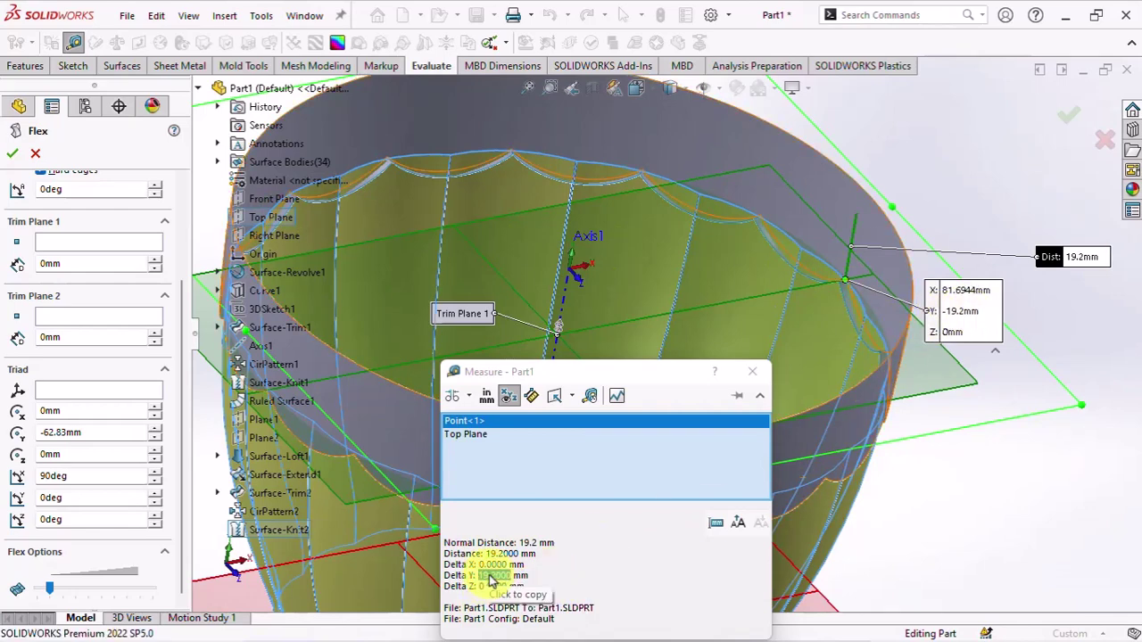
pyautogui.click(752, 371)
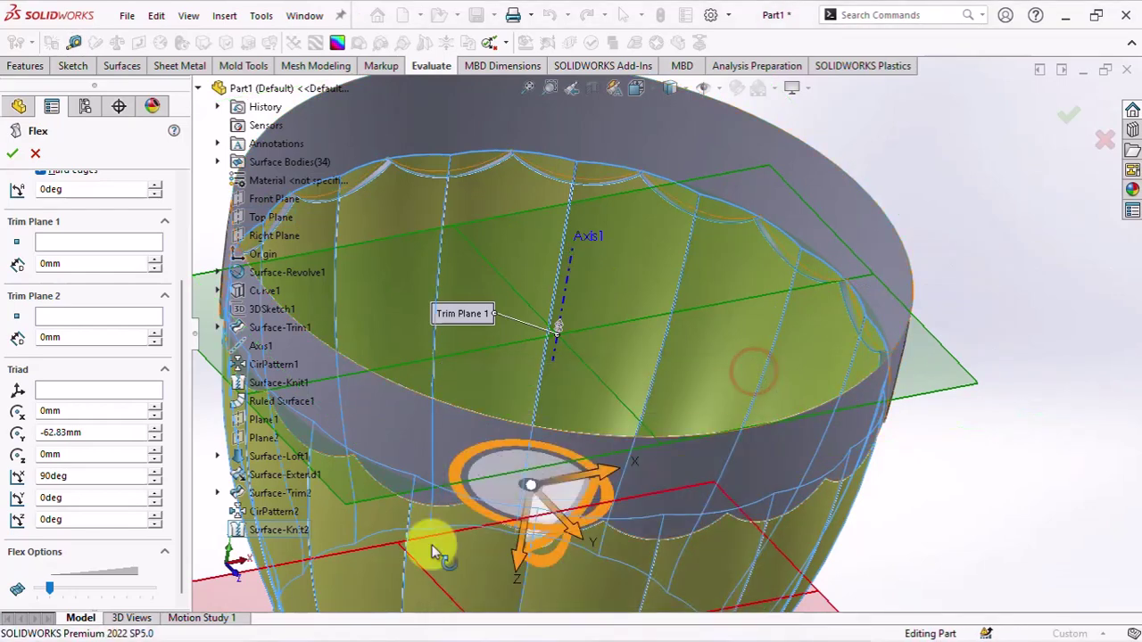
# Paste -19.2 mm into the flex triad's Y offset.
pyautogui.rightClick(87, 432)
pyautogui.click(155, 268)
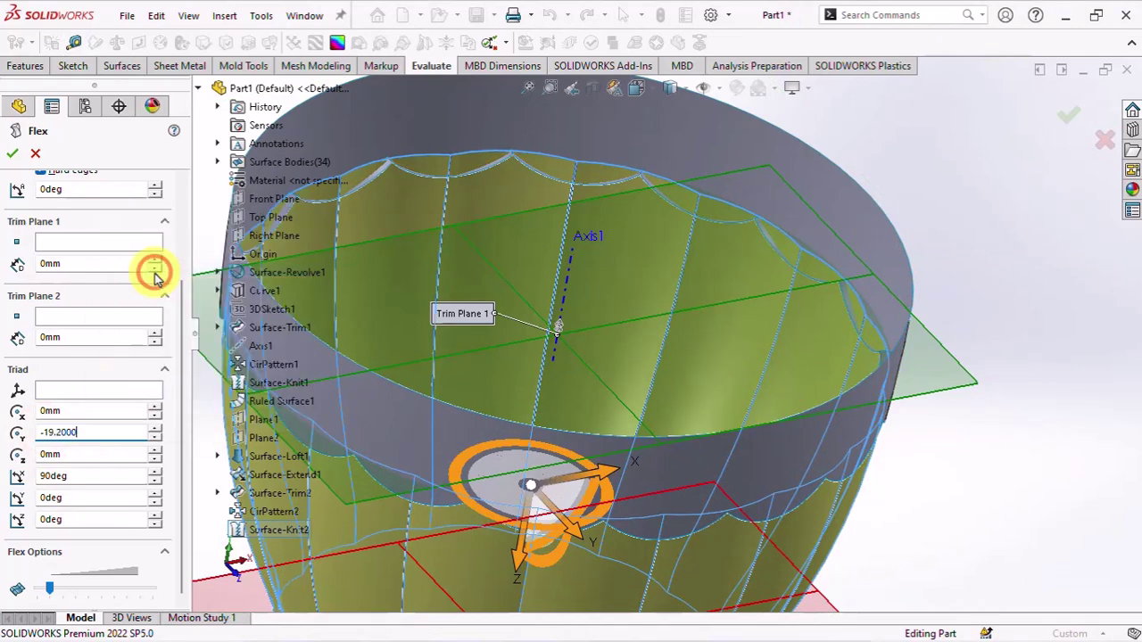
pyautogui.click(105, 458)
# Set the Flex twisting angle to -45° and view the twisted cup from the front.
pyautogui.scroll(5, 675, 382)
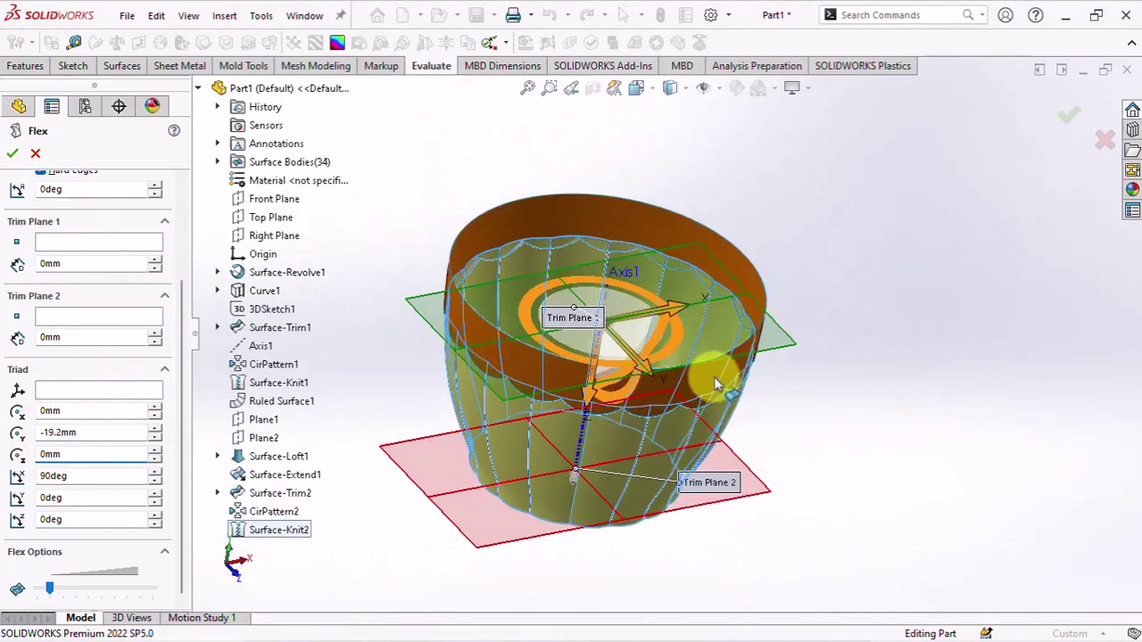
pyautogui.moveTo(726, 438); pyautogui.dragTo(685, 332, button='middle')
pyautogui.moveTo(182, 312); pyautogui.dragTo(184, 242)
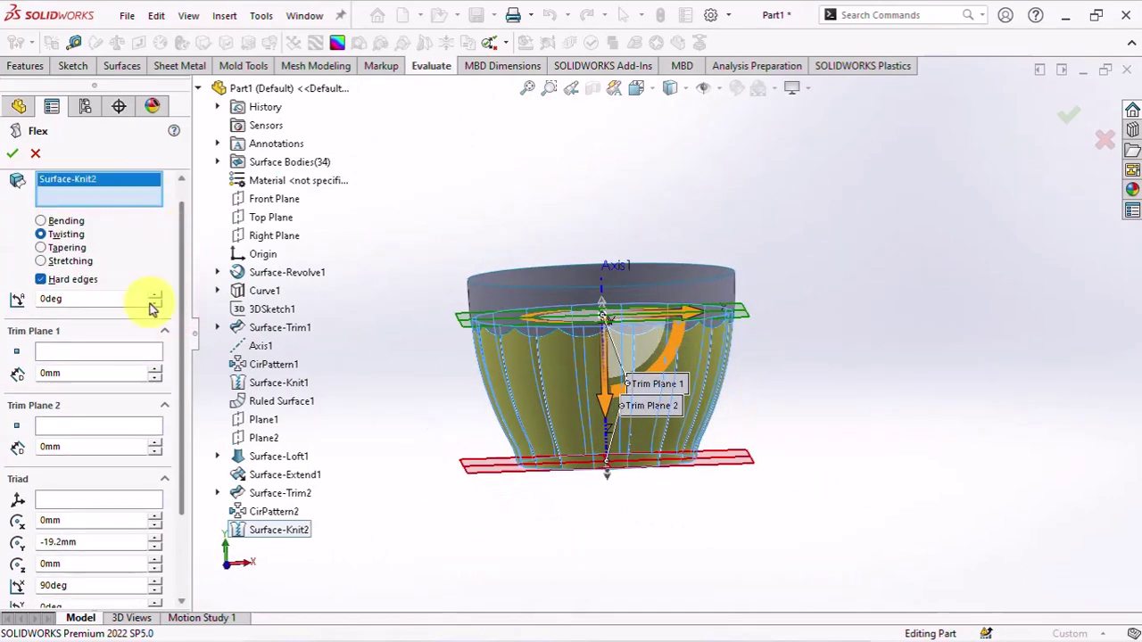
pyautogui.moveTo(156, 303); pyautogui.dragTo(158, 307)
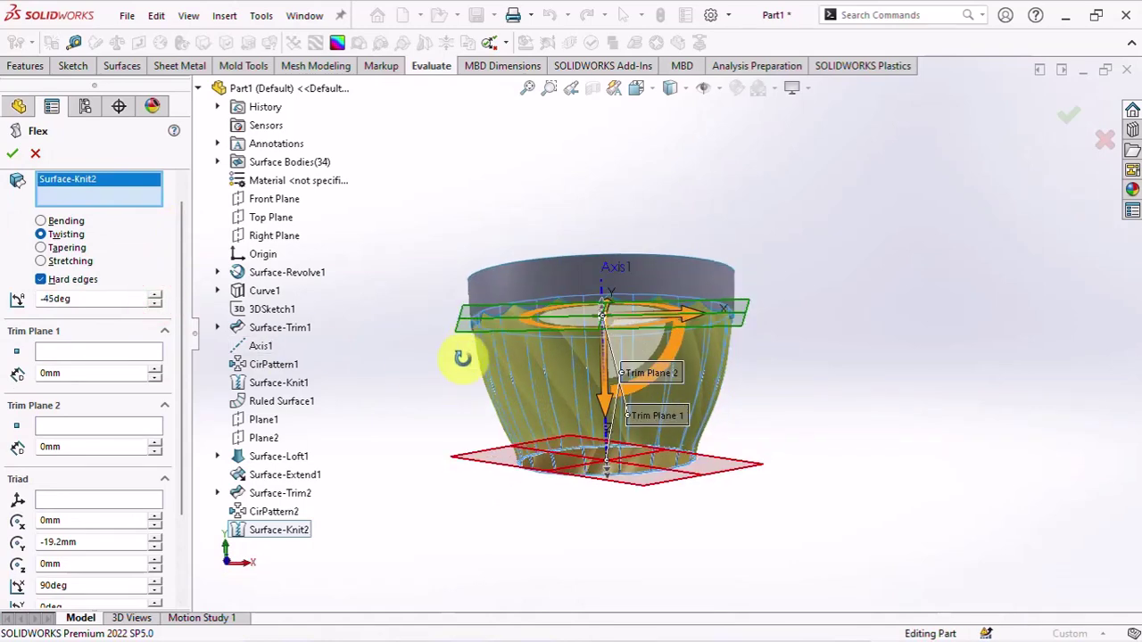
pyautogui.click(636, 87)
pyautogui.click(545, 297)
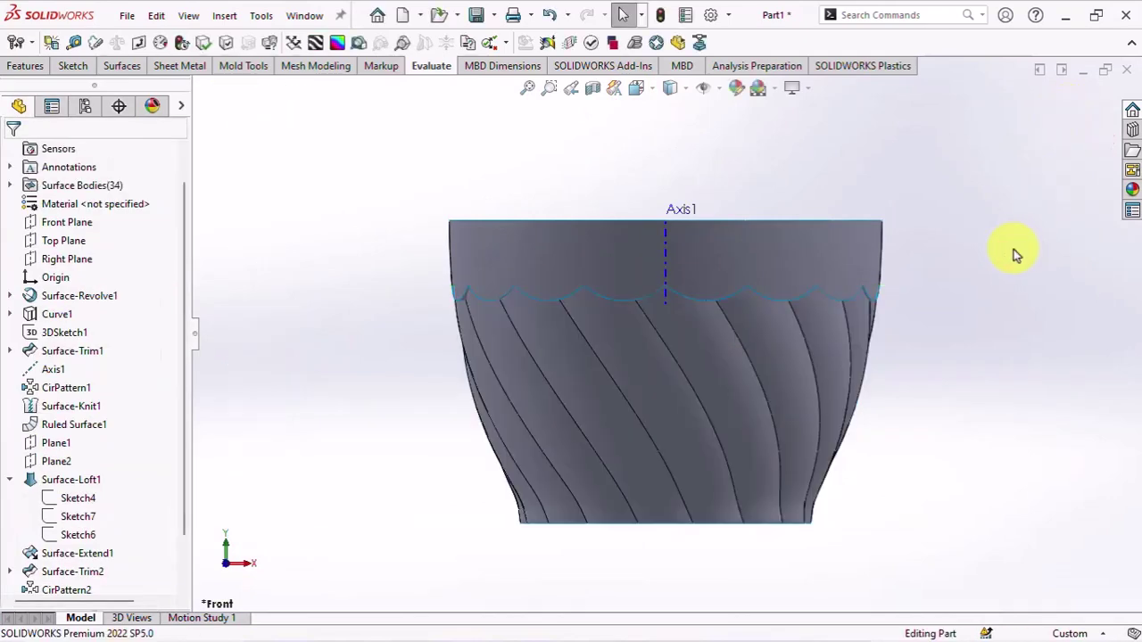
# Start Knit Surface and pick surfaces from the flyout tree, removing Surface-Knit1.
pyautogui.moveTo(948, 258); pyautogui.dragTo(942, 333, button='middle')
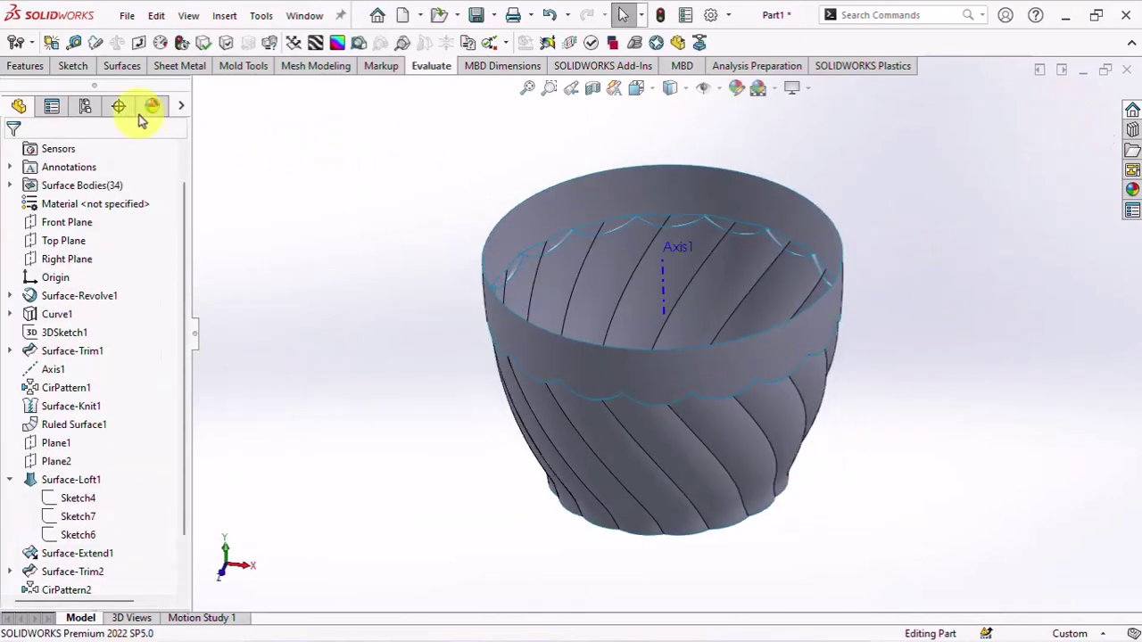
pyautogui.click(123, 65)
pyautogui.click(428, 42)
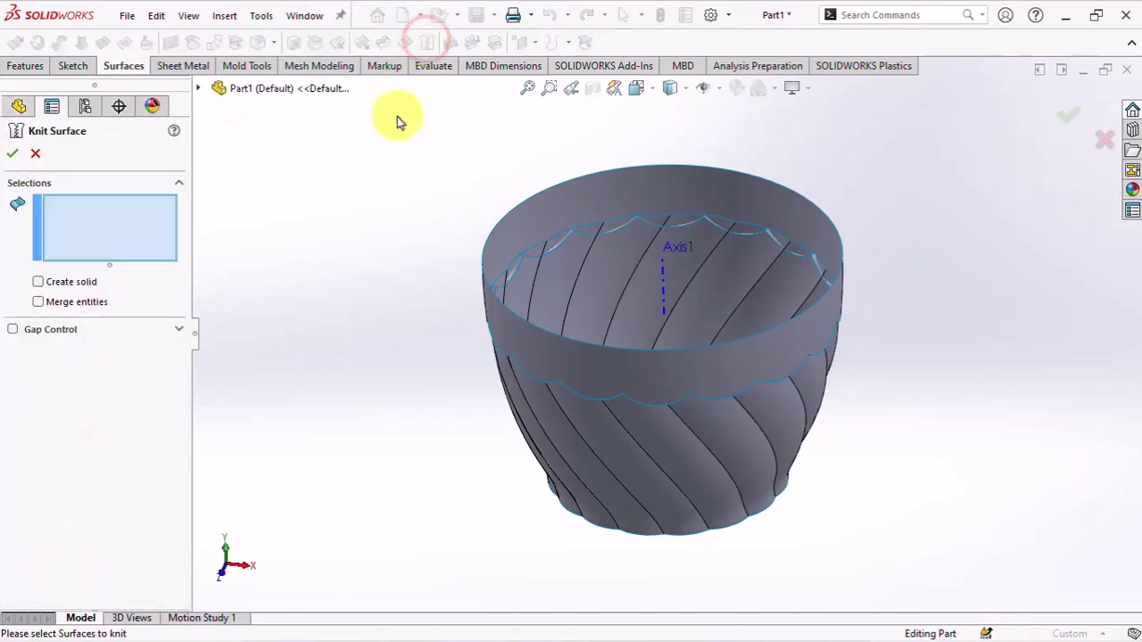
pyautogui.click(200, 89)
pyautogui.click(216, 162)
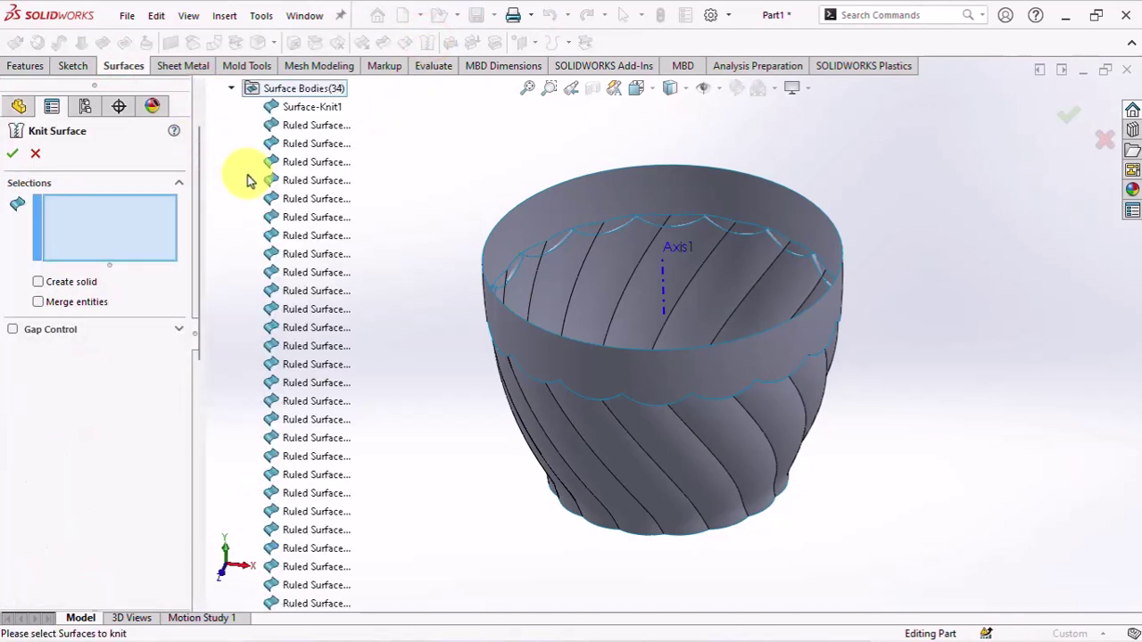
pyautogui.click(303, 124)
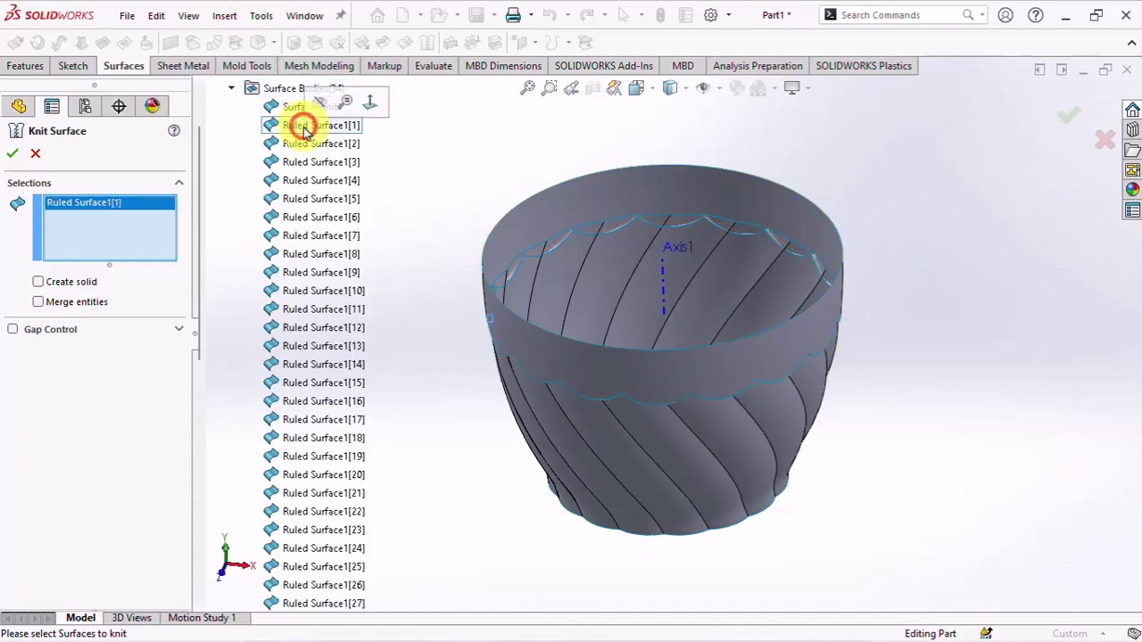
pyautogui.moveTo(576, 203); pyautogui.dragTo(552, 306, button='middle')
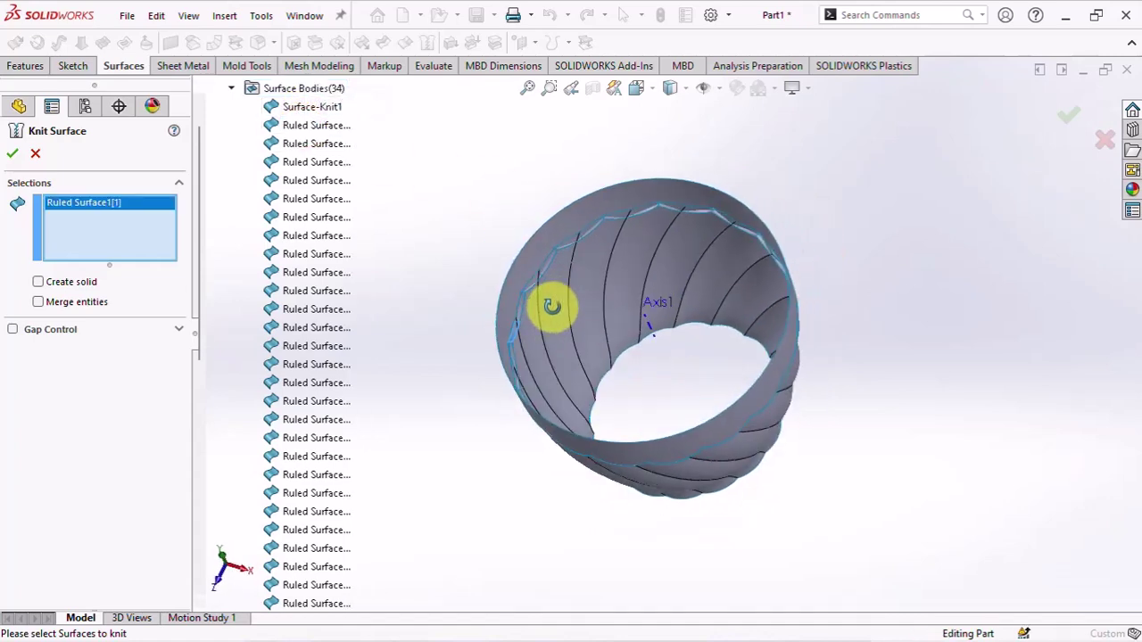
pyautogui.click(300, 107)
pyautogui.rightClick(131, 229)
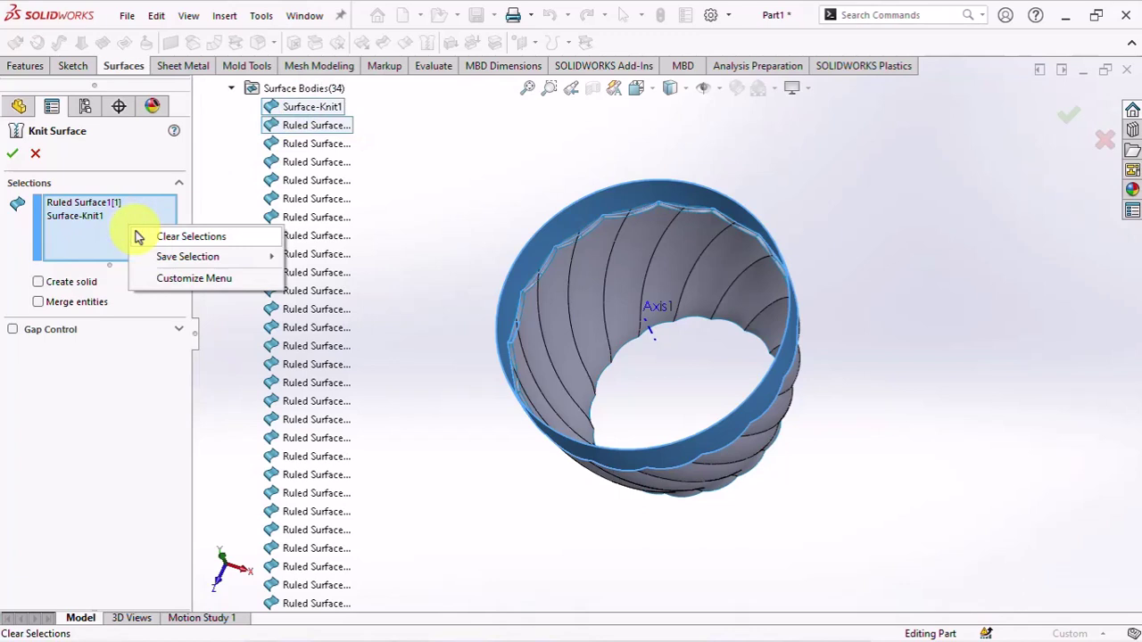
pyautogui.click(76, 215)
pyautogui.rightClick(77, 217)
pyautogui.click(112, 248)
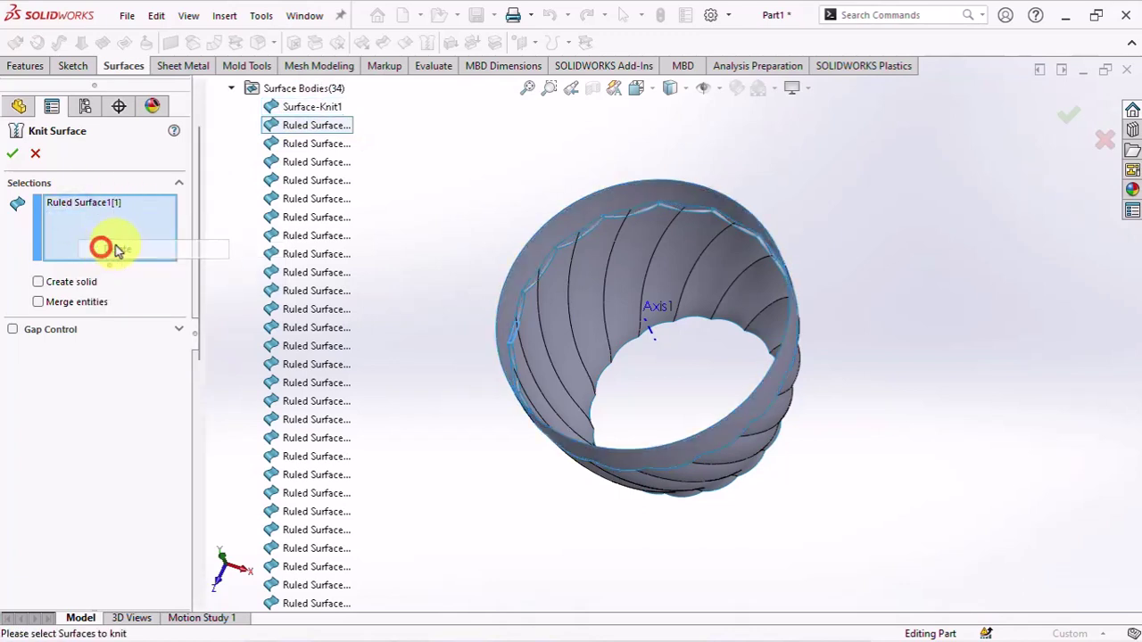
# Knit Ruled Surface1[1] to [32] only, with Merge entities checked.
pyautogui.scroll(-4, 327, 526)
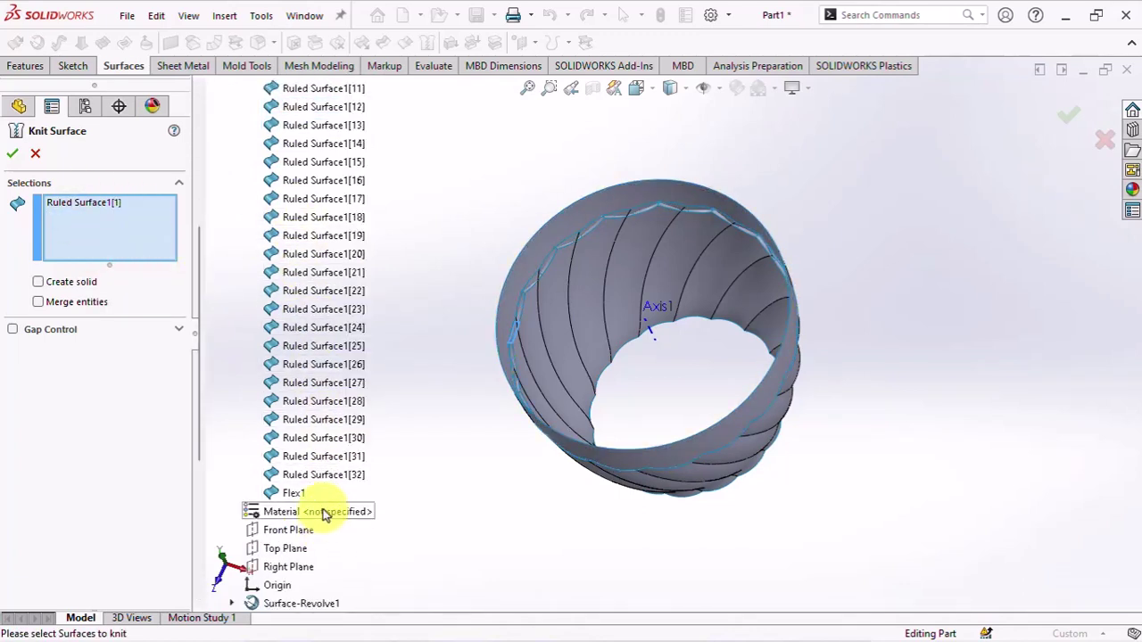
pyautogui.keyDown('shift'); pyautogui.click(314, 475); pyautogui.keyUp('shift')
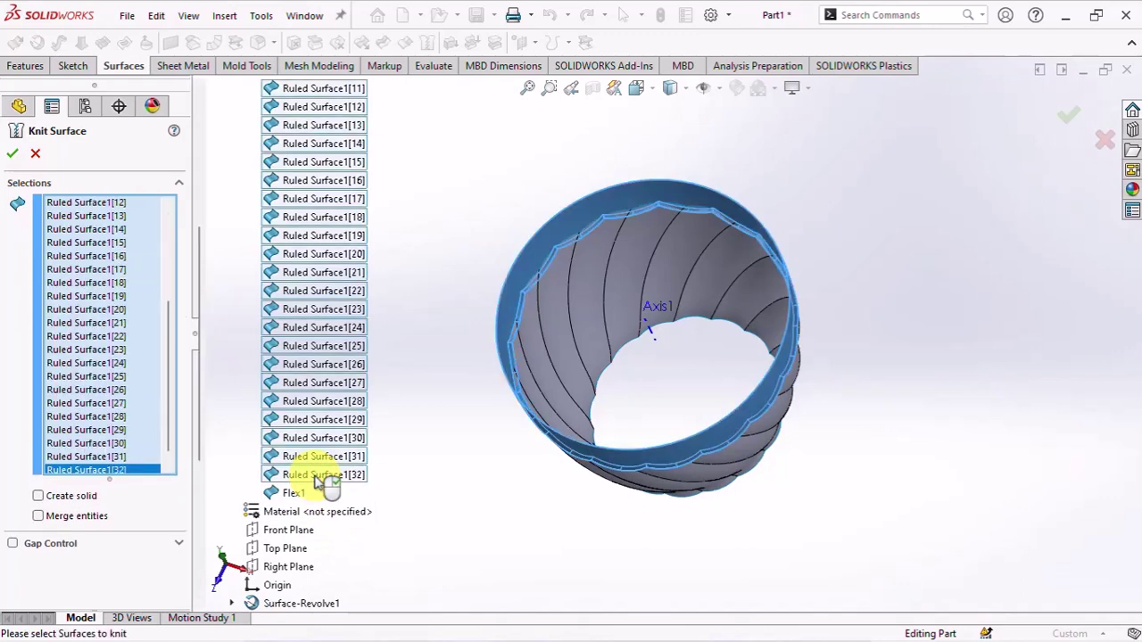
pyautogui.moveTo(169, 366); pyautogui.dragTo(169, 272)
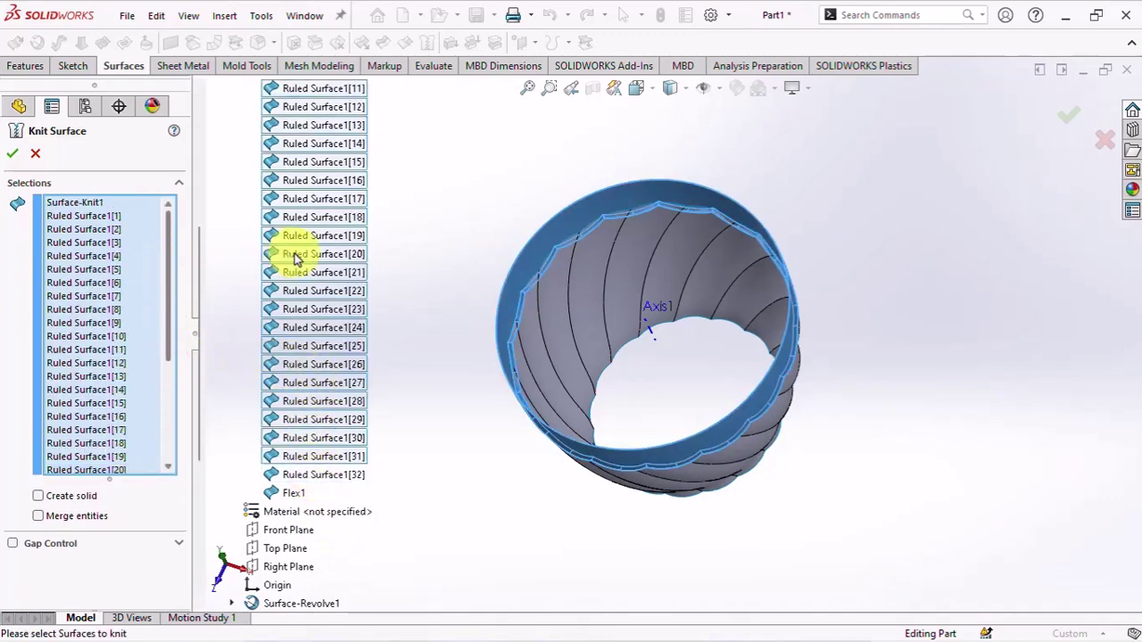
pyautogui.scroll(4, 297, 257)
pyautogui.scroll(2, 295, 255)
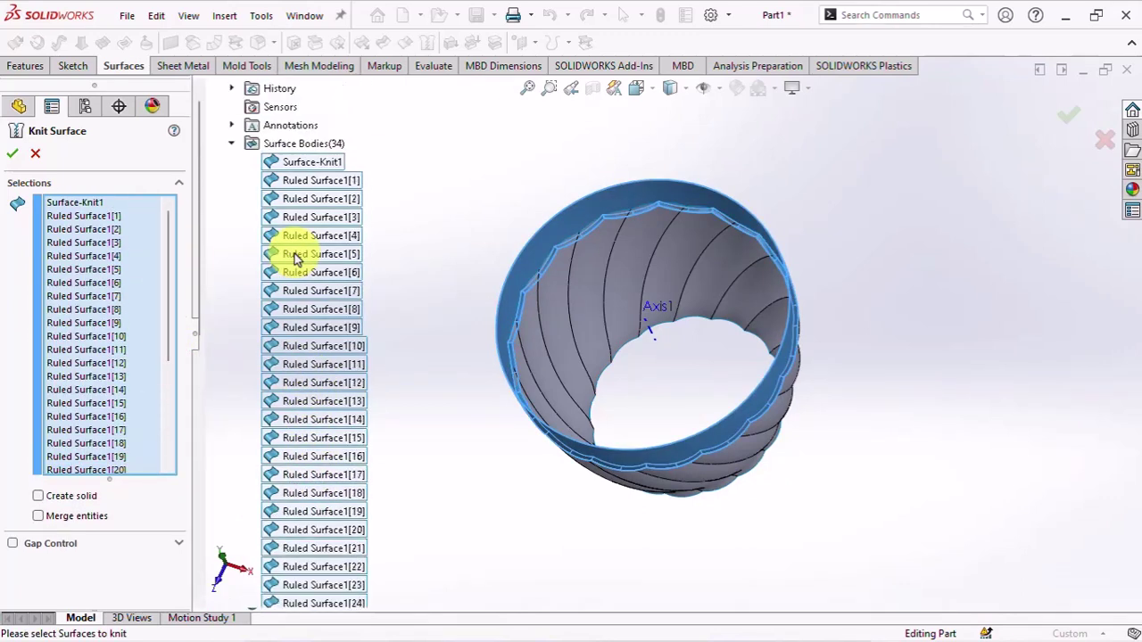
pyautogui.rightClick(79, 202)
pyautogui.click(106, 256)
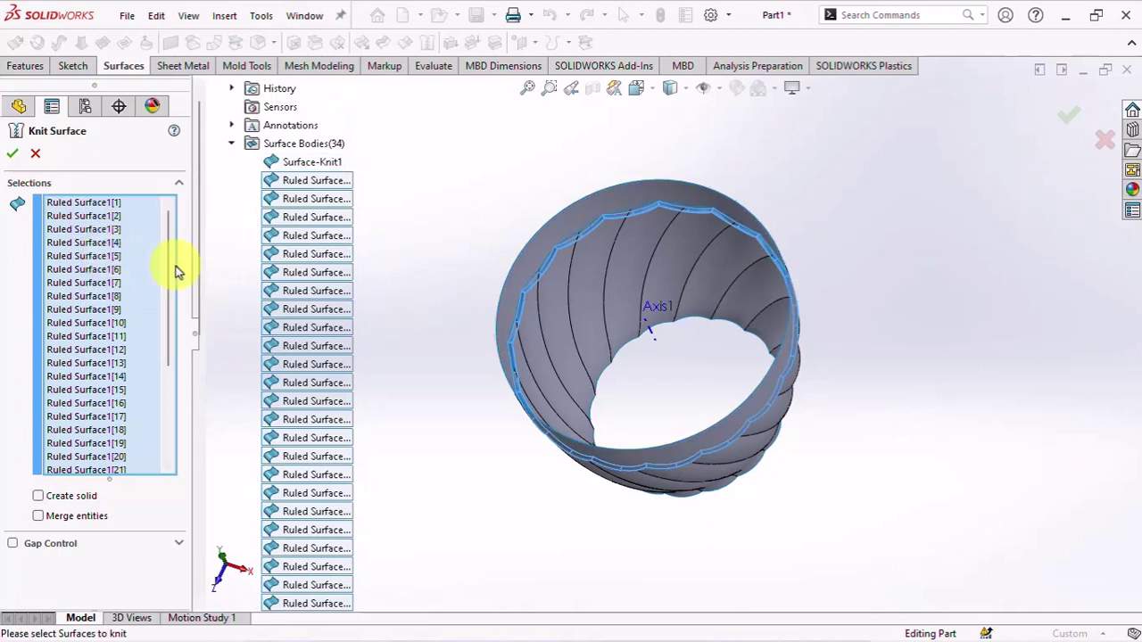
pyautogui.moveTo(199, 314)
pyautogui.mouseDown()
pyautogui.moveTo(199, 467)
pyautogui.moveTo(217, 393)
pyautogui.moveTo(214, 297)
pyautogui.mouseUp()
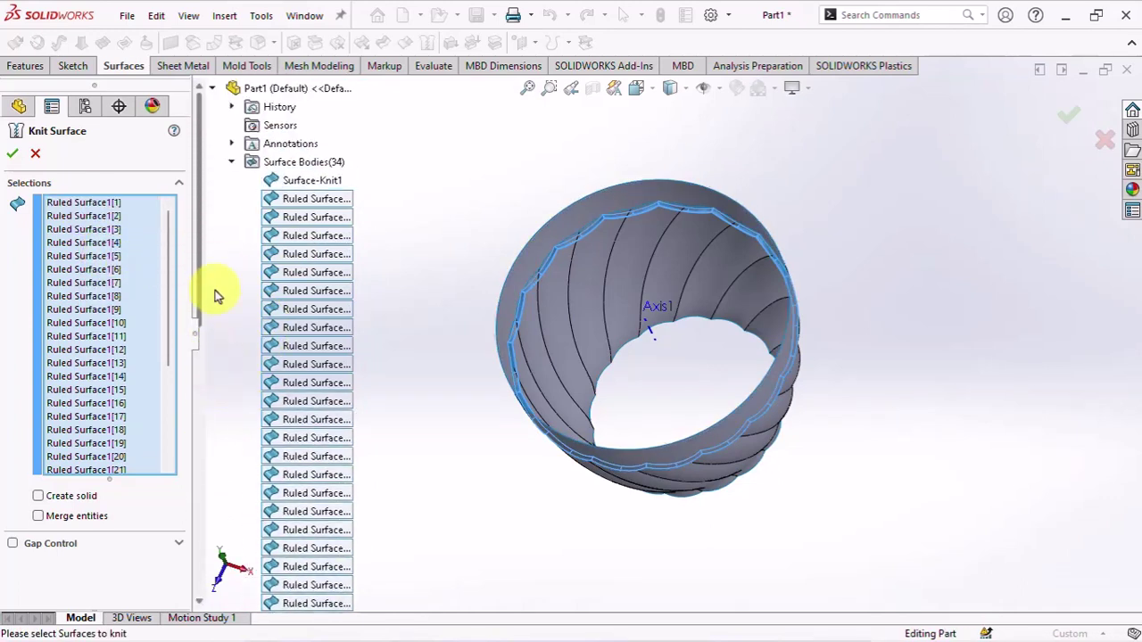
pyautogui.click(38, 516)
pyautogui.click(9, 155)
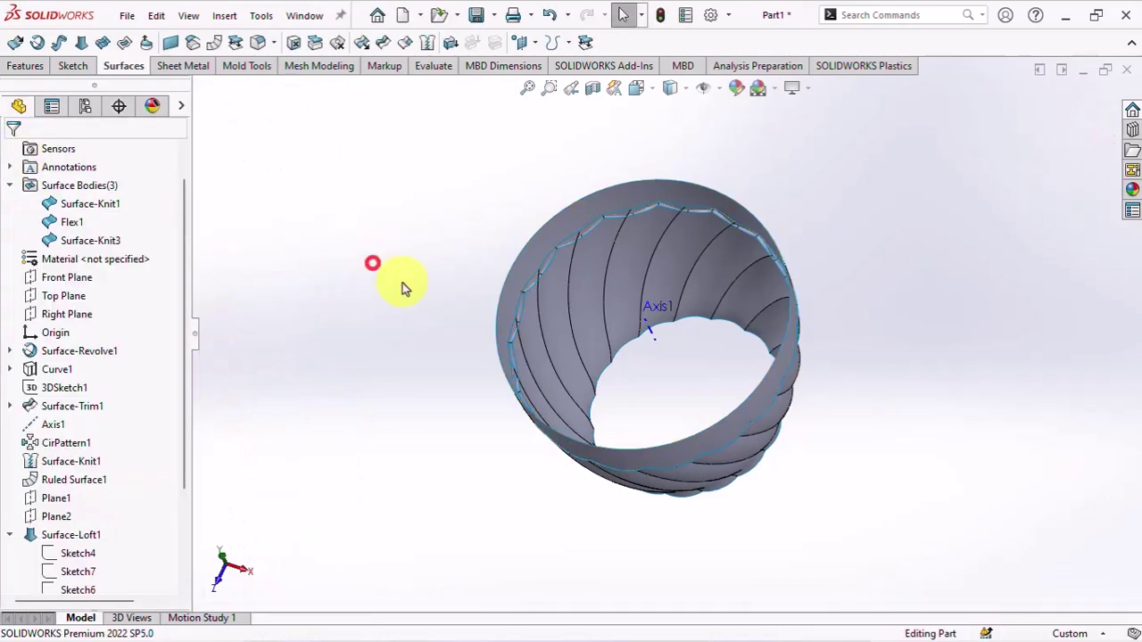
# Start a mutual Trim Surface with Flex1 and Surface-Knit3 as the trimming surfaces.
pyautogui.moveTo(372, 262); pyautogui.dragTo(573, 367, button='middle')
pyautogui.scroll(-3, 589, 348)
pyautogui.moveTo(605, 330)
pyautogui.mouseDown(button='middle')
pyautogui.moveTo(566, 204)
pyautogui.moveTo(428, 175)
pyautogui.moveTo(392, 81)
pyautogui.mouseUp(button='middle')
pyautogui.click(382, 42)
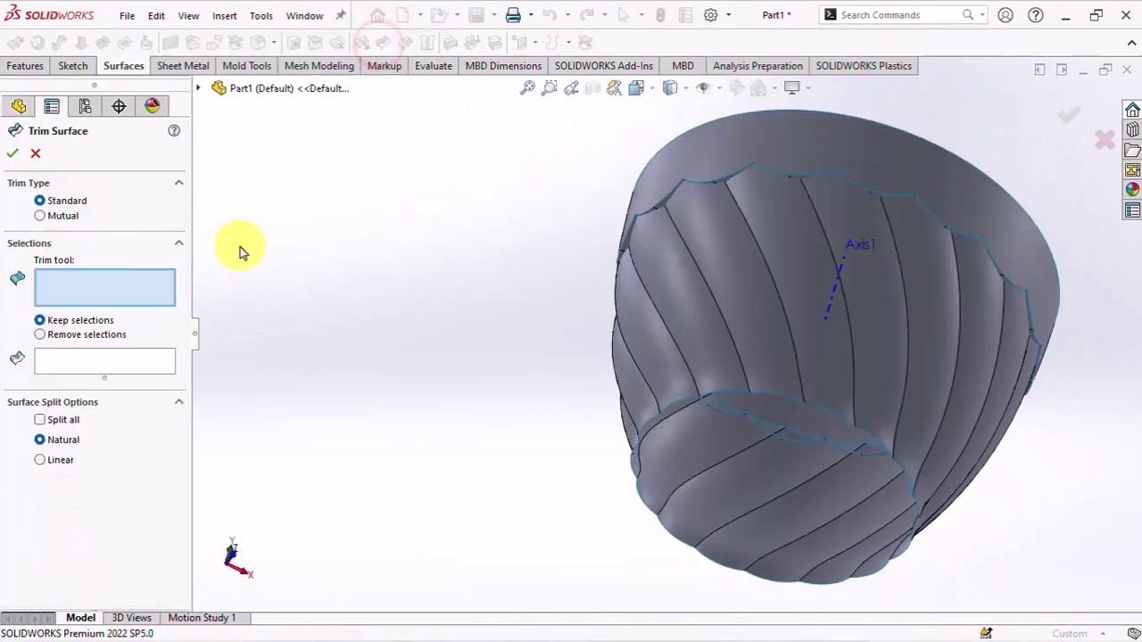
pyautogui.click(42, 216)
pyautogui.moveTo(738, 237); pyautogui.dragTo(634, 383, button='middle')
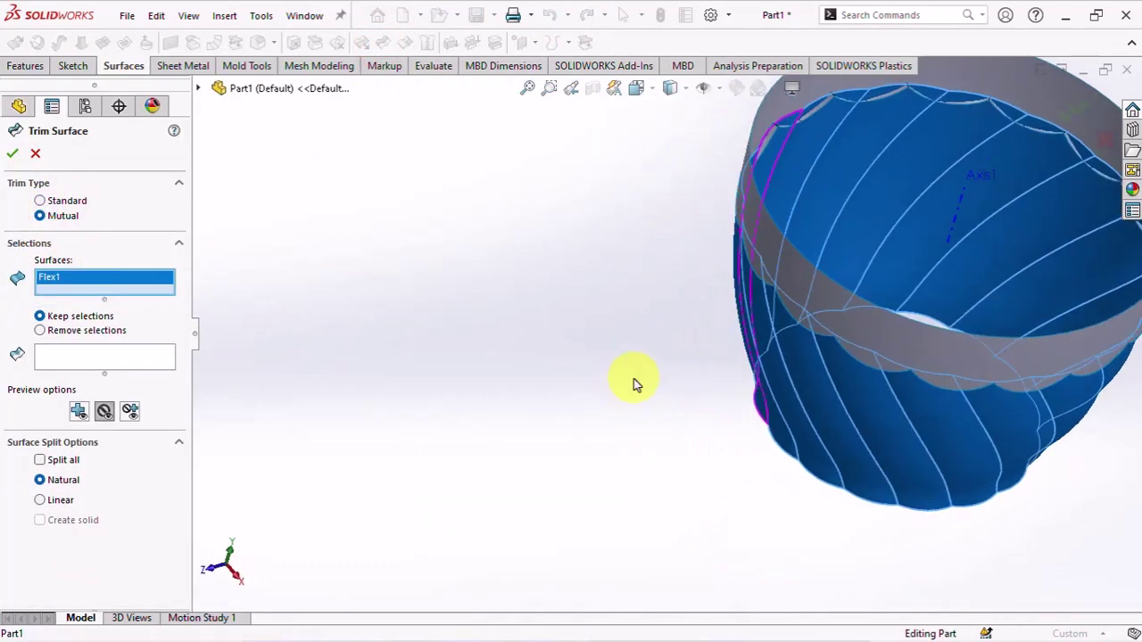
pyautogui.scroll(-3, 757, 148)
pyautogui.click(729, 192)
pyautogui.scroll(3, 728, 192)
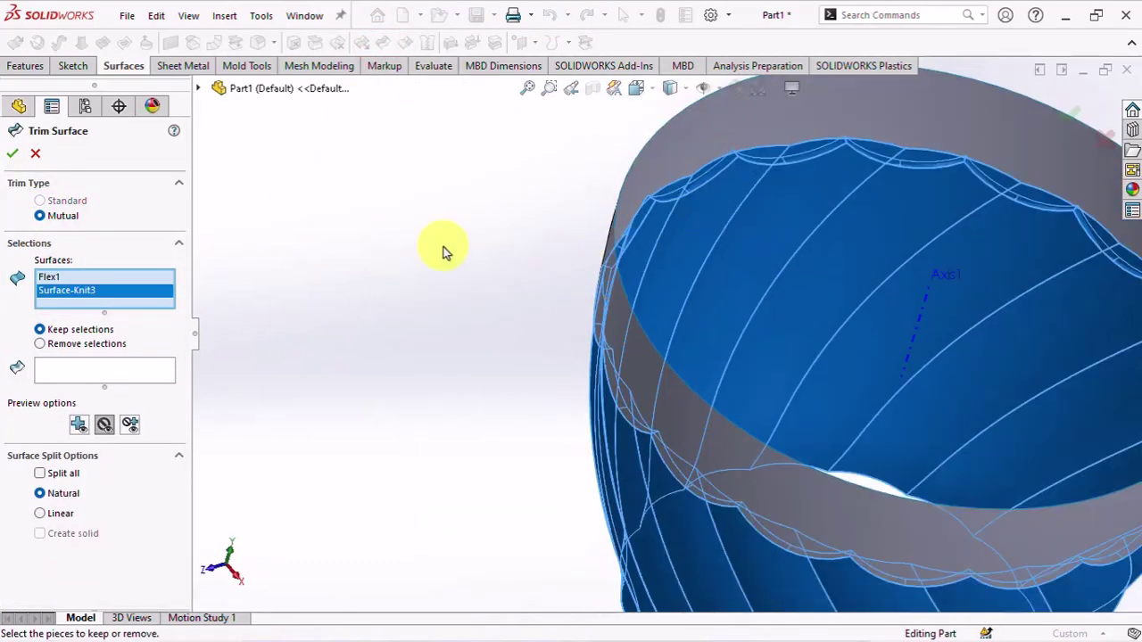
# Keep the inner twisted flute piece and the scalloped rim band piece.
pyautogui.click(142, 379)
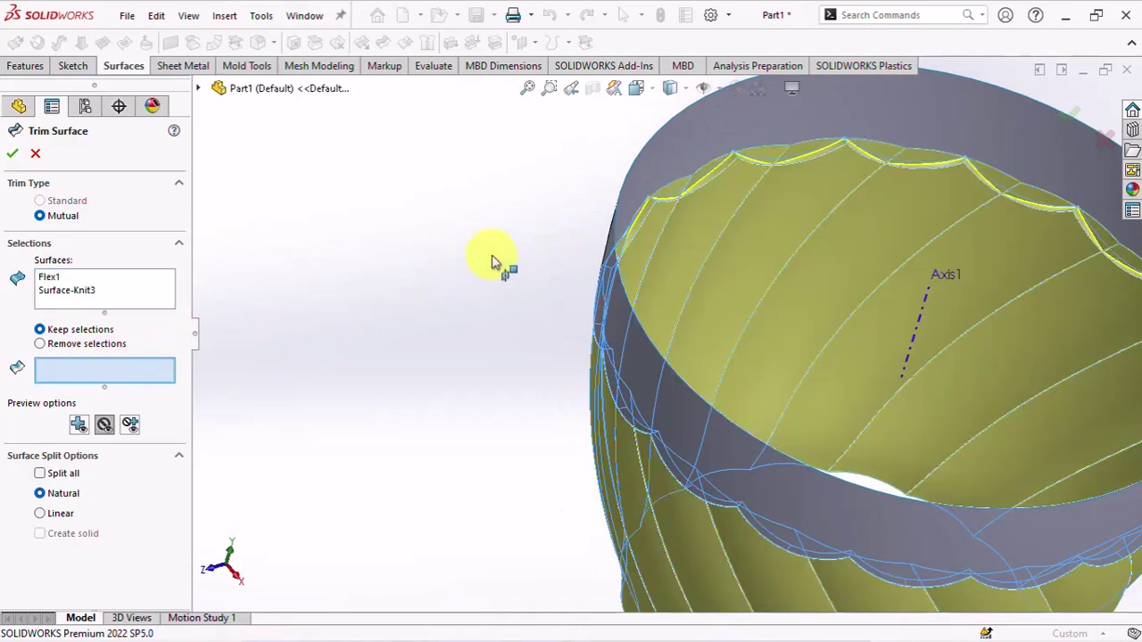
pyautogui.scroll(-3, 713, 245)
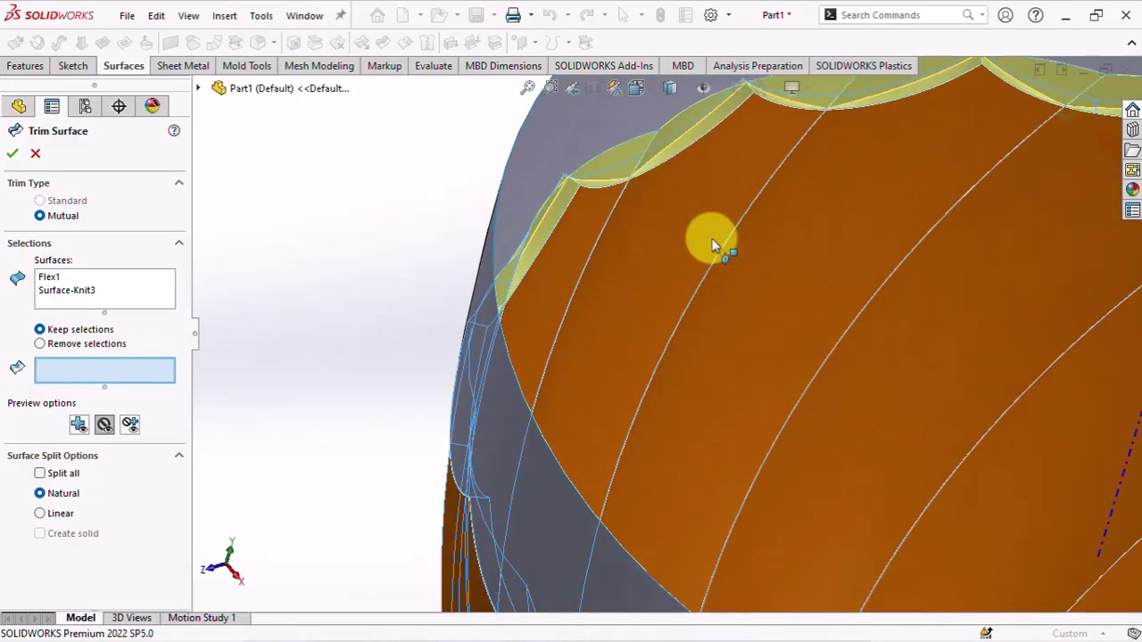
pyautogui.click(711, 241)
pyautogui.moveTo(627, 168)
pyautogui.mouseDown(button='middle')
pyautogui.moveTo(554, 132)
pyautogui.moveTo(566, 120)
pyautogui.moveTo(701, 113)
pyautogui.moveTo(747, 31)
pyautogui.moveTo(756, 39)
pyautogui.mouseUp(button='middle')
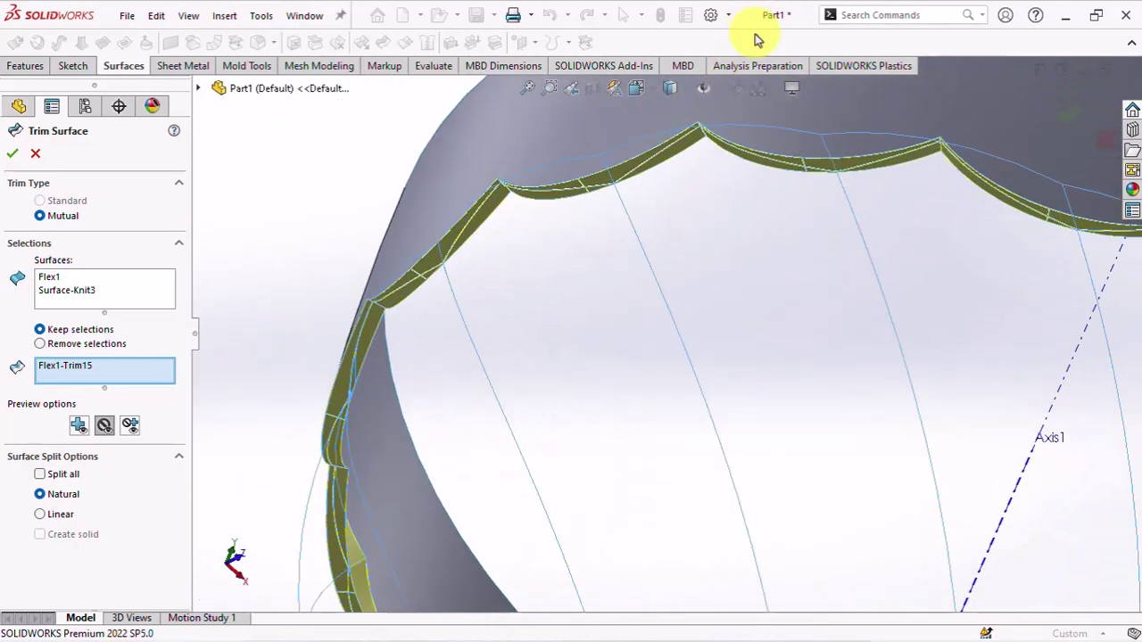
pyautogui.click(602, 192)
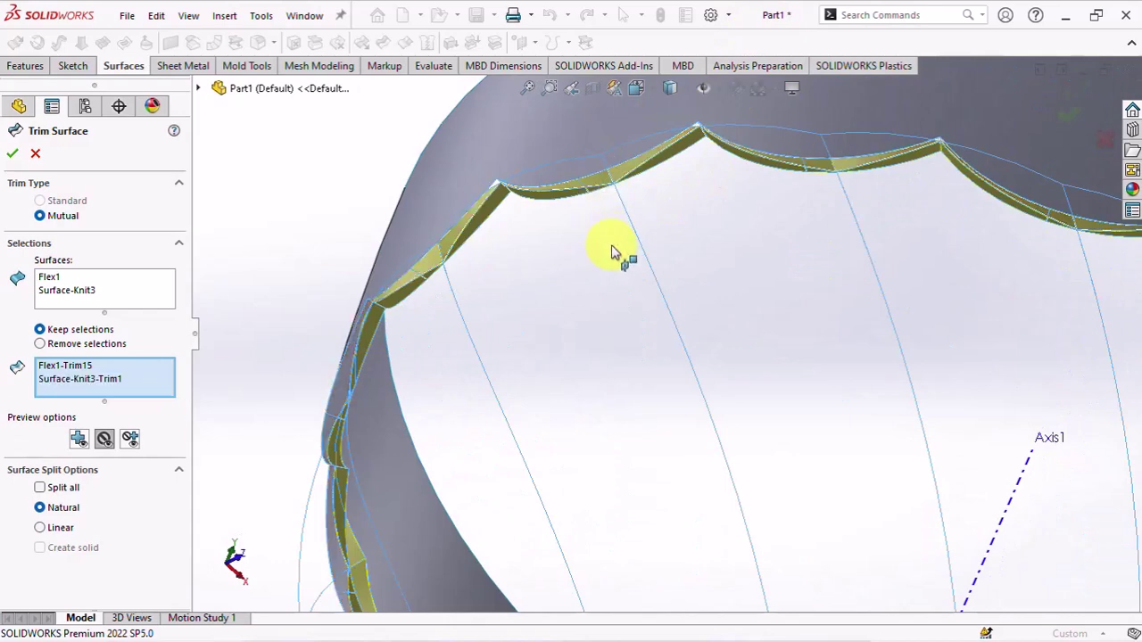
pyautogui.scroll(3, 612, 214)
pyautogui.scroll(3, 625, 156)
pyautogui.scroll(3, 732, 232)
pyautogui.scroll(2, 836, 305)
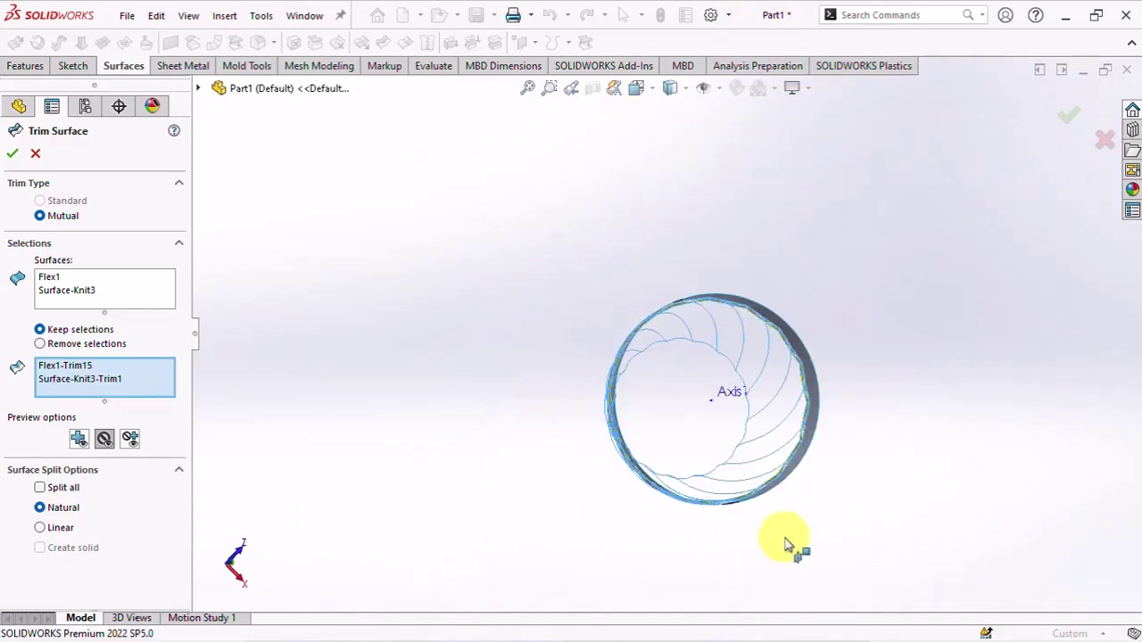
pyautogui.scroll(-5, 669, 473)
pyautogui.moveTo(530, 401)
pyautogui.mouseDown(button='middle')
pyautogui.moveTo(431, 452)
pyautogui.moveTo(431, 471)
pyautogui.mouseUp(button='middle')
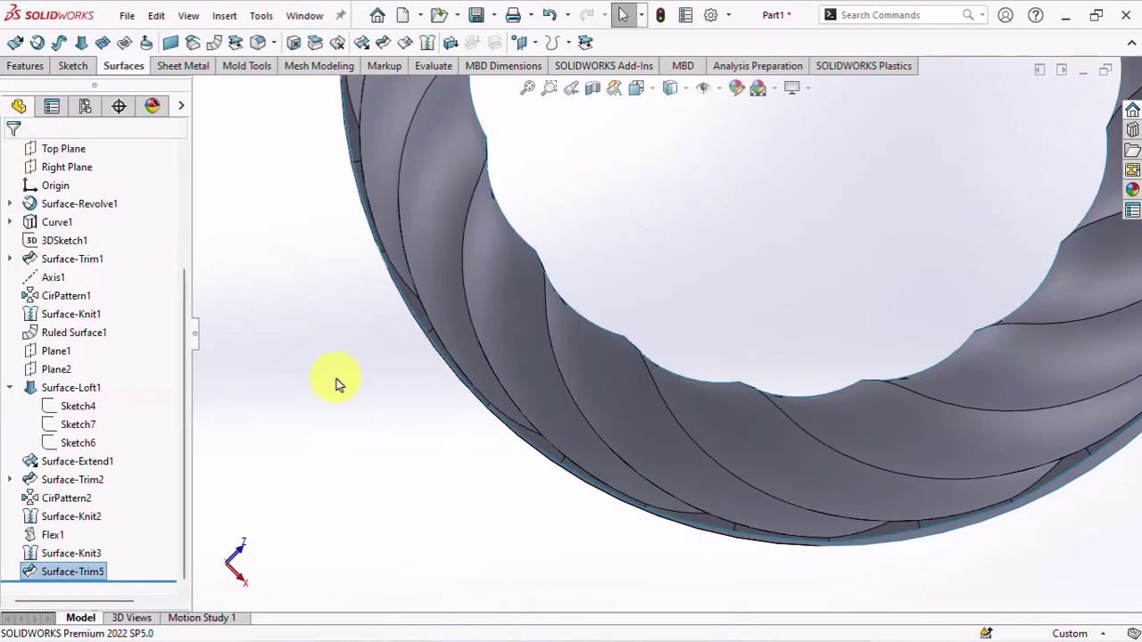
# Sketch a circle on Plane2 centred at the origin, sized to the ring's inner edge.
pyautogui.scroll(4, 384, 357)
pyautogui.moveTo(441, 328)
pyautogui.mouseDown(button='middle')
pyautogui.moveTo(545, 290)
pyautogui.moveTo(451, 351)
pyautogui.mouseUp(button='middle')
pyautogui.scroll(-5, 630, 183)
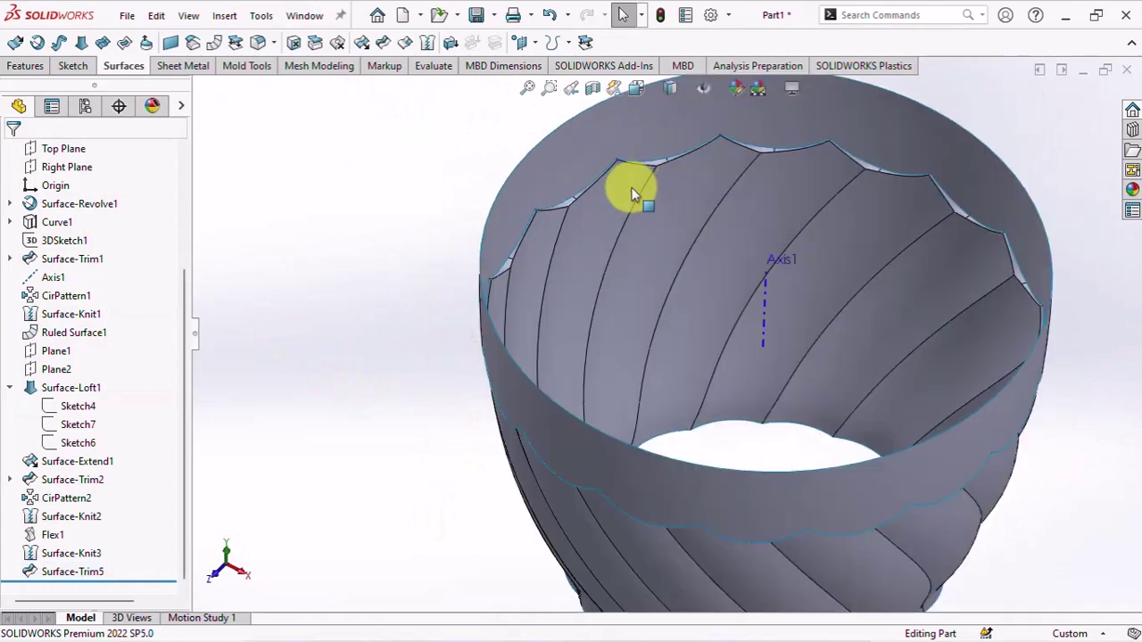
pyautogui.moveTo(630, 183); pyautogui.dragTo(596, 268, button='middle')
pyautogui.scroll(5, 671, 262)
pyautogui.moveTo(671, 263)
pyautogui.mouseDown(button='middle')
pyautogui.moveTo(601, 295)
pyautogui.moveTo(591, 170)
pyautogui.mouseUp(button='middle')
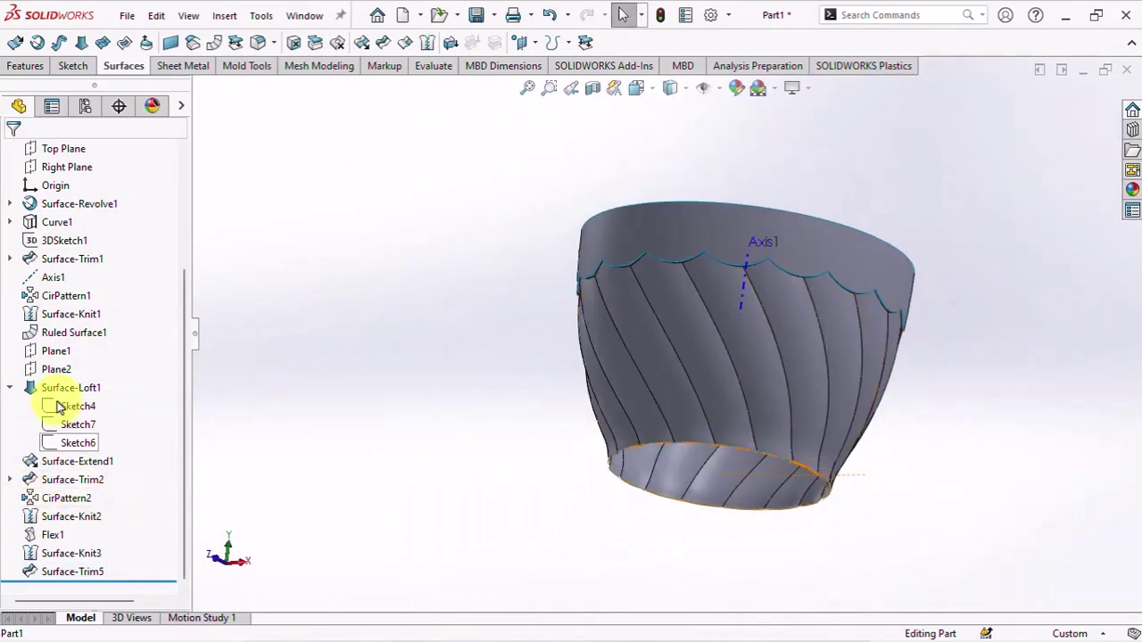
pyautogui.click(56, 368)
pyautogui.click(67, 344)
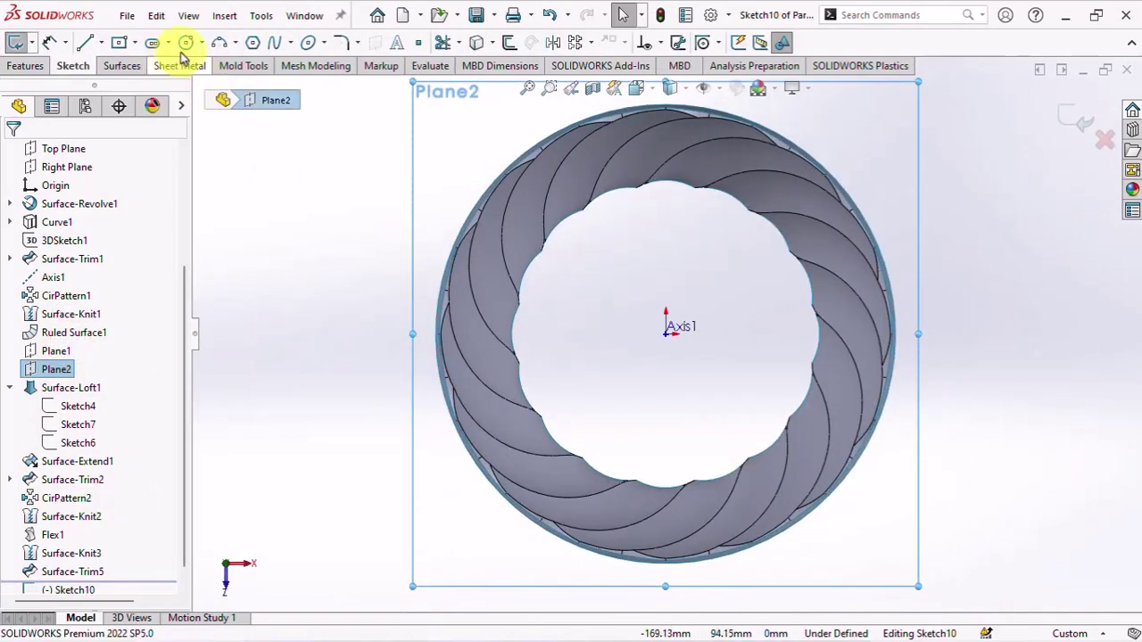
pyautogui.click(186, 42)
pyautogui.click(665, 334)
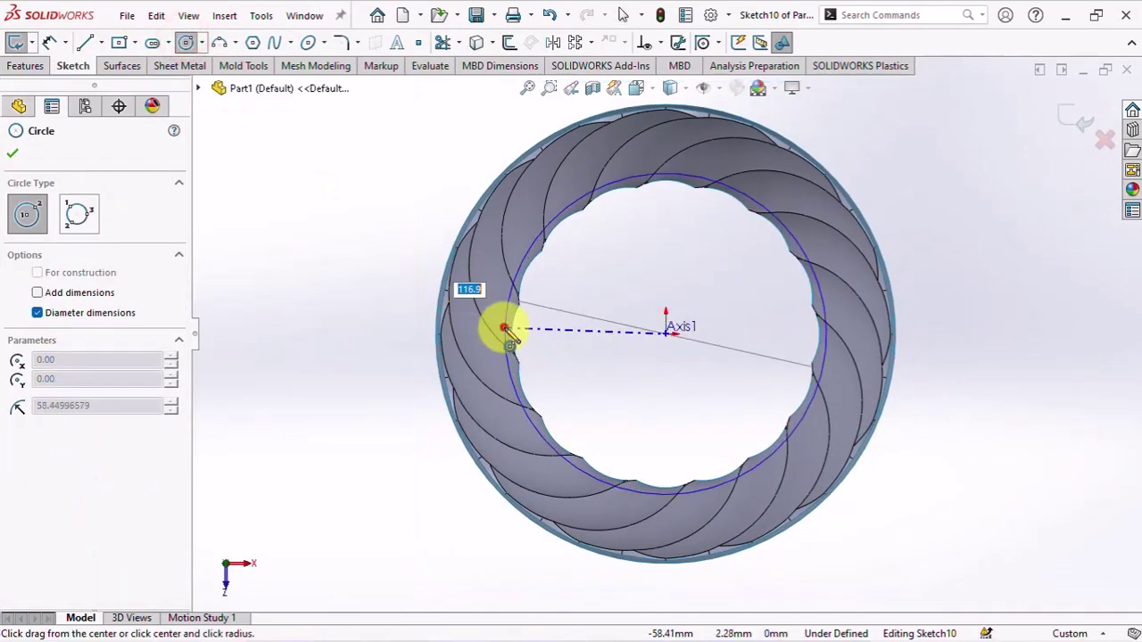
pyautogui.click(504, 334)
pyautogui.click(13, 158)
# Create a Planar Surface from the circle sketch to cap the base.
pyautogui.click(125, 67)
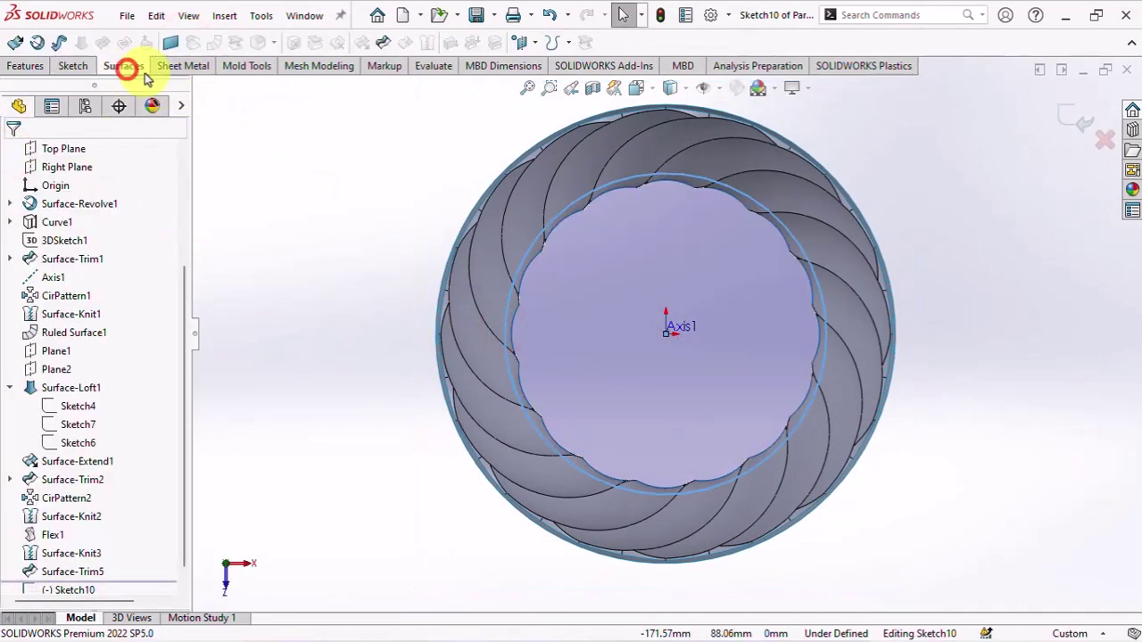
pyautogui.click(169, 45)
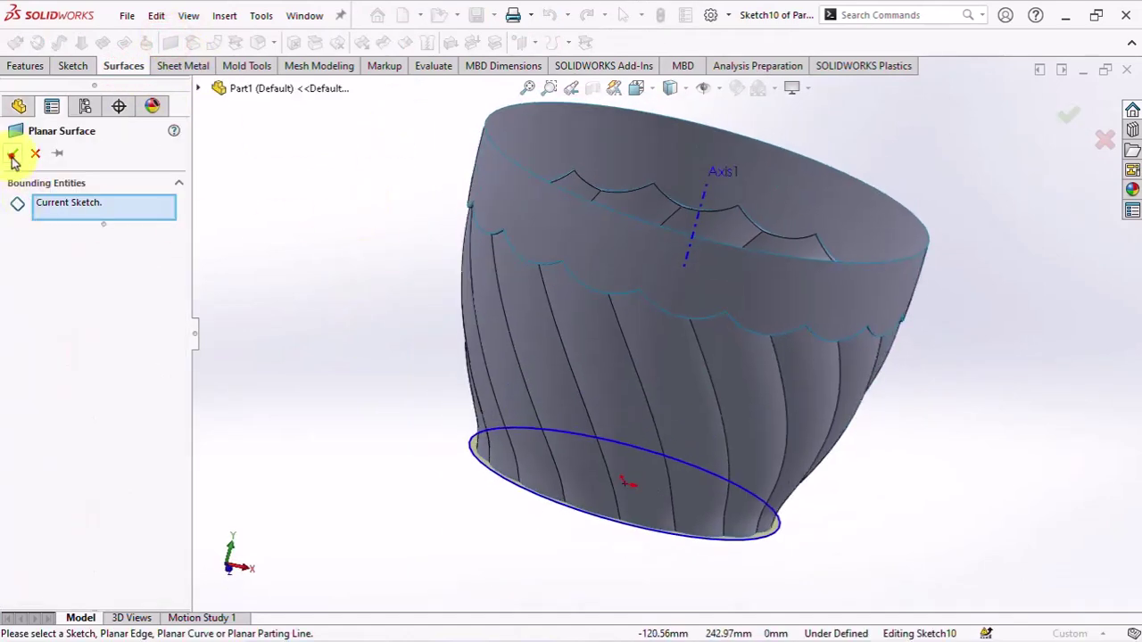
pyautogui.click(13, 155)
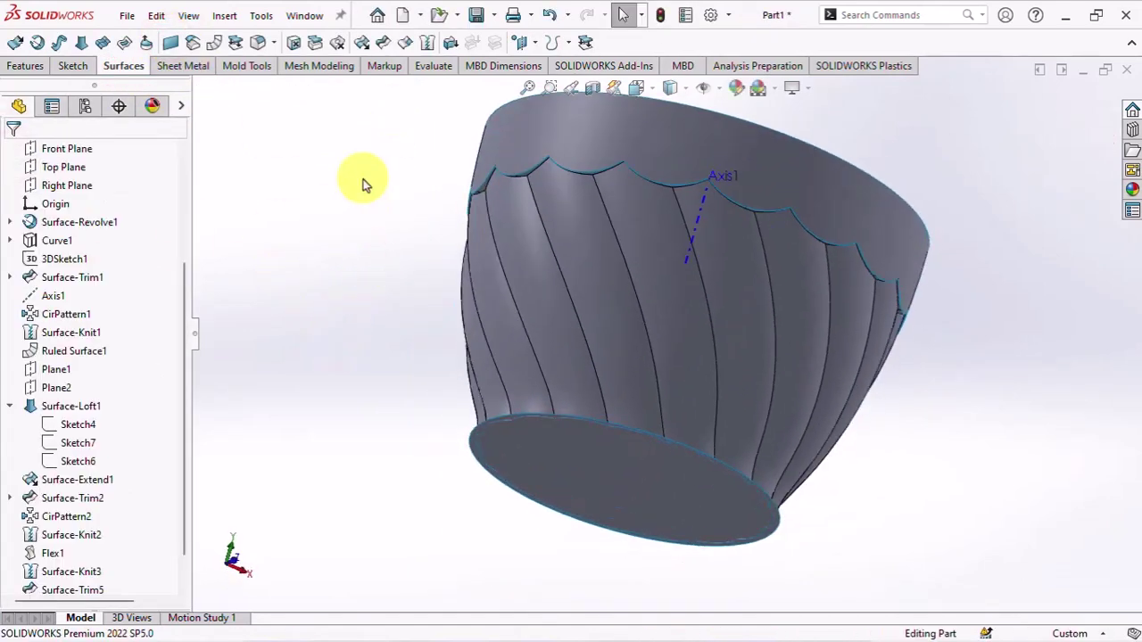
# Set up a Standard Trim with Surface-Trim5 as the tool, keeping the base disc.
pyautogui.click(384, 45)
pyautogui.click(43, 199)
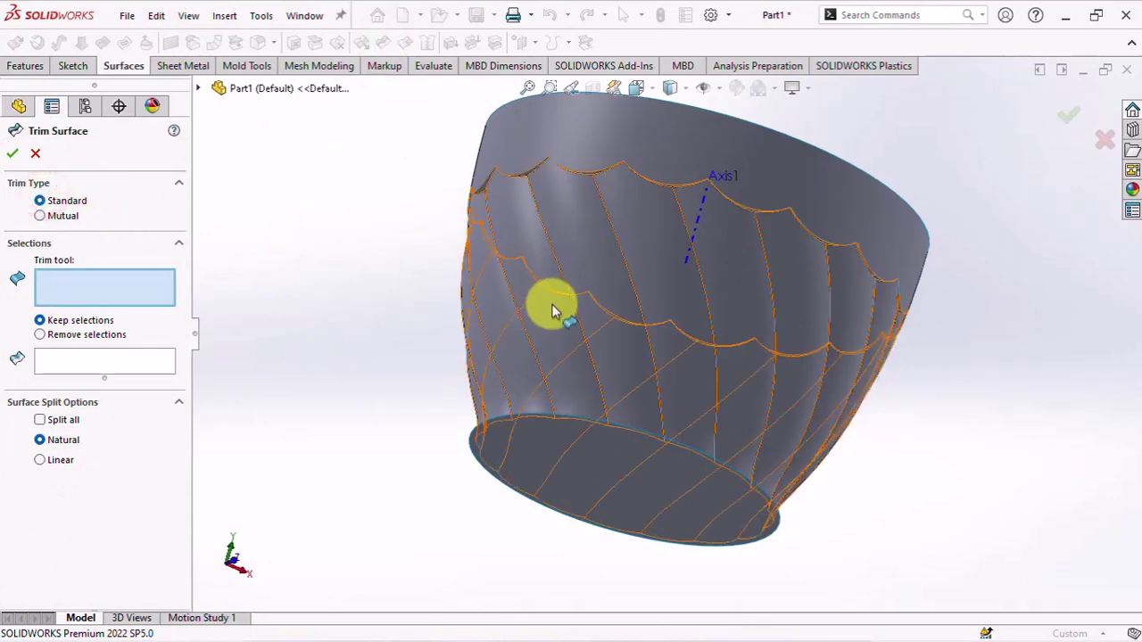
pyautogui.click(551, 306)
pyautogui.click(584, 456)
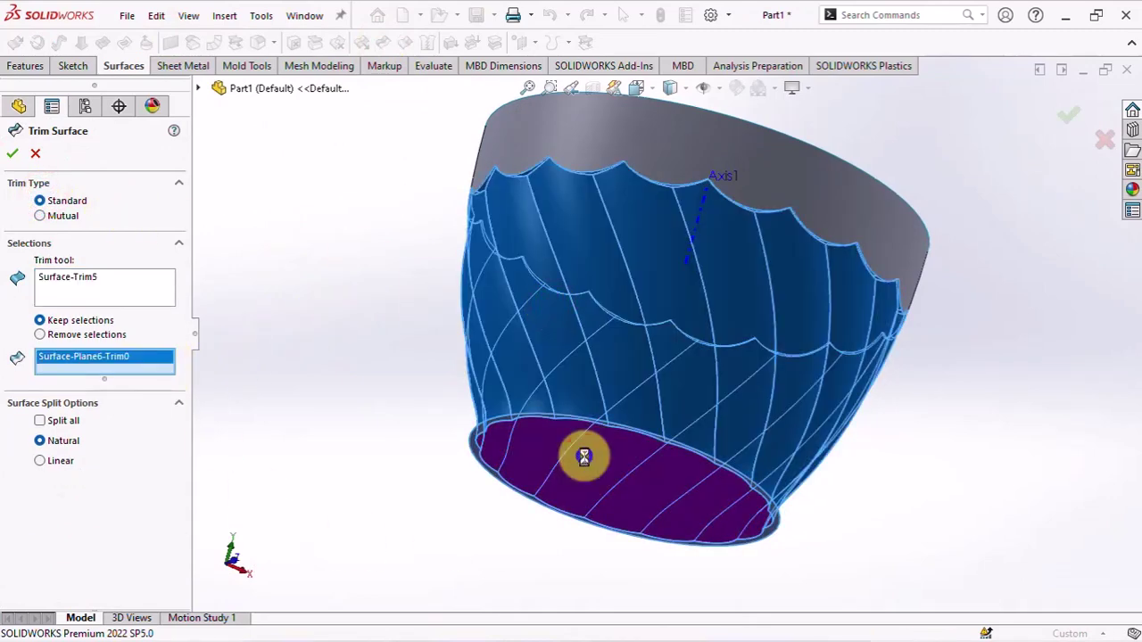
# Confirm the base trim, then cap the top rim edge with a Planar Surface.
pyautogui.rightClick(584, 455)
pyautogui.moveTo(581, 459)
pyautogui.mouseDown(button='middle')
pyautogui.moveTo(354, 400)
pyautogui.moveTo(337, 375)
pyautogui.mouseUp(button='middle')
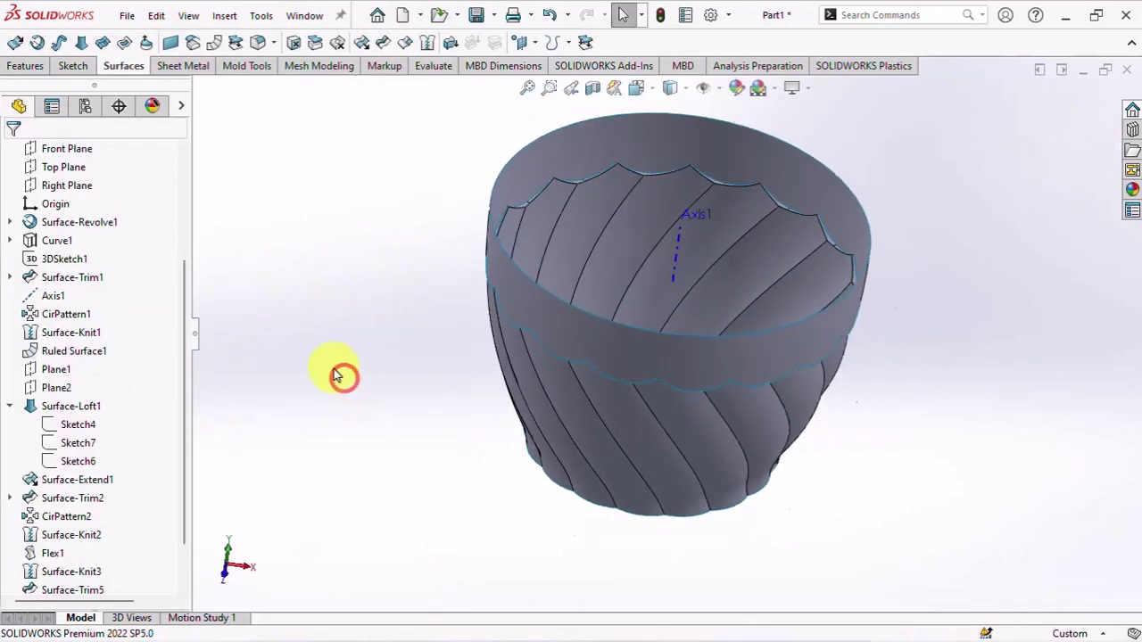
pyautogui.click(171, 43)
pyautogui.click(522, 146)
pyautogui.rightClick(523, 148)
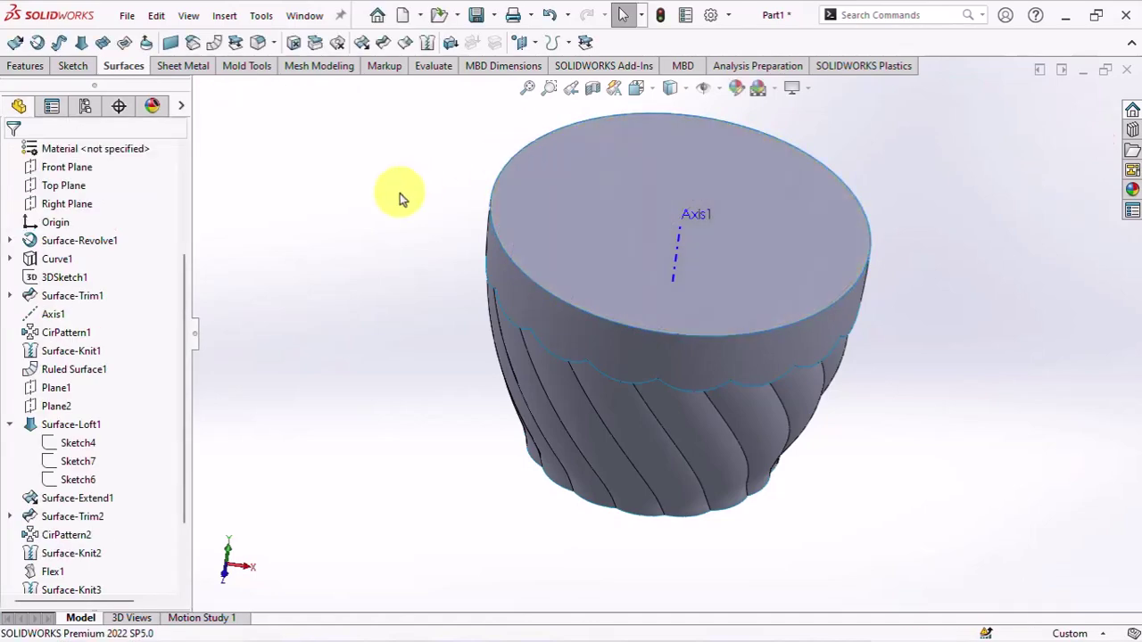
pyautogui.moveTo(400, 194)
pyautogui.mouseDown(button='middle')
pyautogui.moveTo(372, 234)
pyautogui.moveTo(354, 163)
pyautogui.mouseUp(button='middle')
# Knit the trimmed base, bowl, Surface-Knit1 and top cap into a closed solid.
pyautogui.click(427, 42)
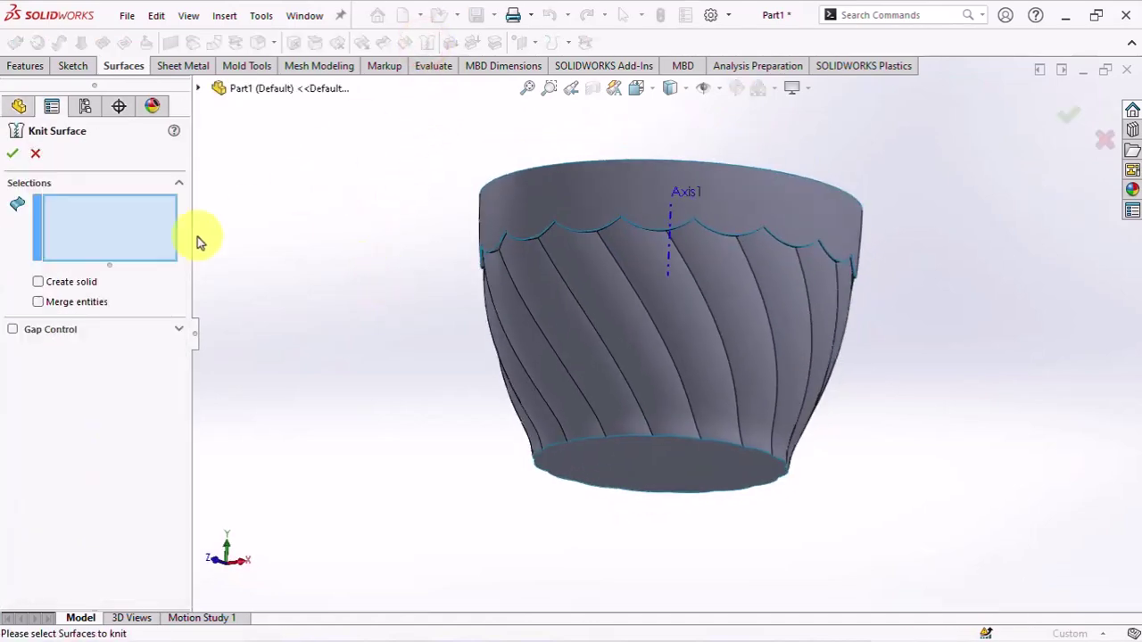
pyautogui.click(535, 444)
pyautogui.click(575, 238)
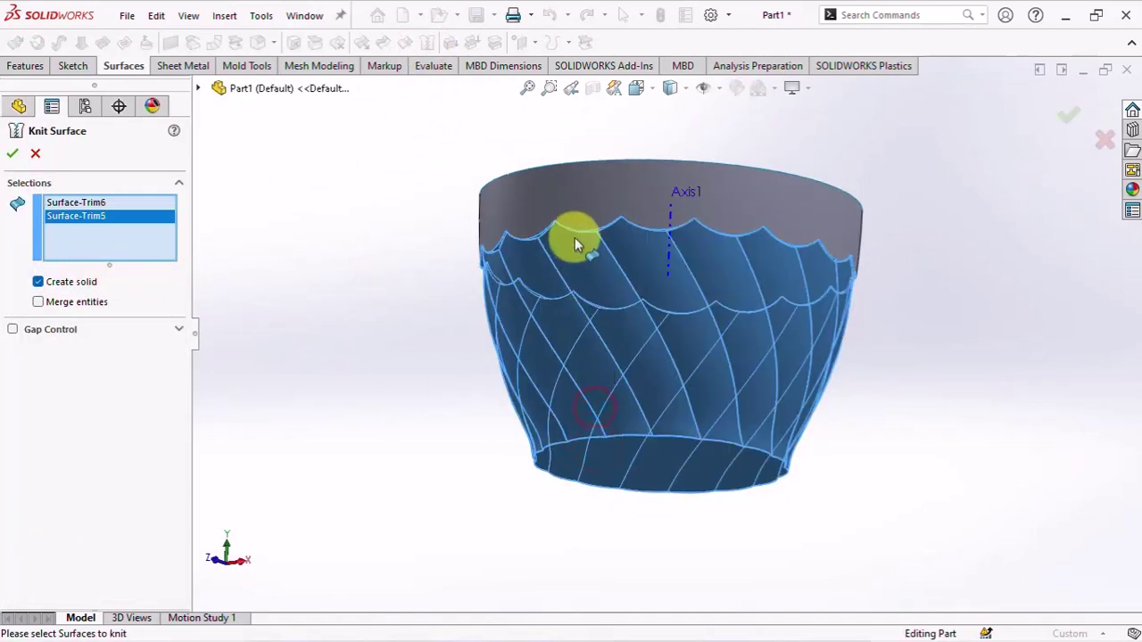
pyautogui.moveTo(574, 238); pyautogui.dragTo(612, 115, button='middle')
pyautogui.click(560, 198)
pyautogui.moveTo(560, 198)
pyautogui.mouseDown(button='middle')
pyautogui.moveTo(601, 377)
pyautogui.moveTo(443, 194)
pyautogui.moveTo(553, 262)
pyautogui.moveTo(760, 293)
pyautogui.moveTo(771, 266)
pyautogui.mouseUp(button='middle')
pyautogui.click(443, 193)
pyautogui.scroll(-5, 437, 169)
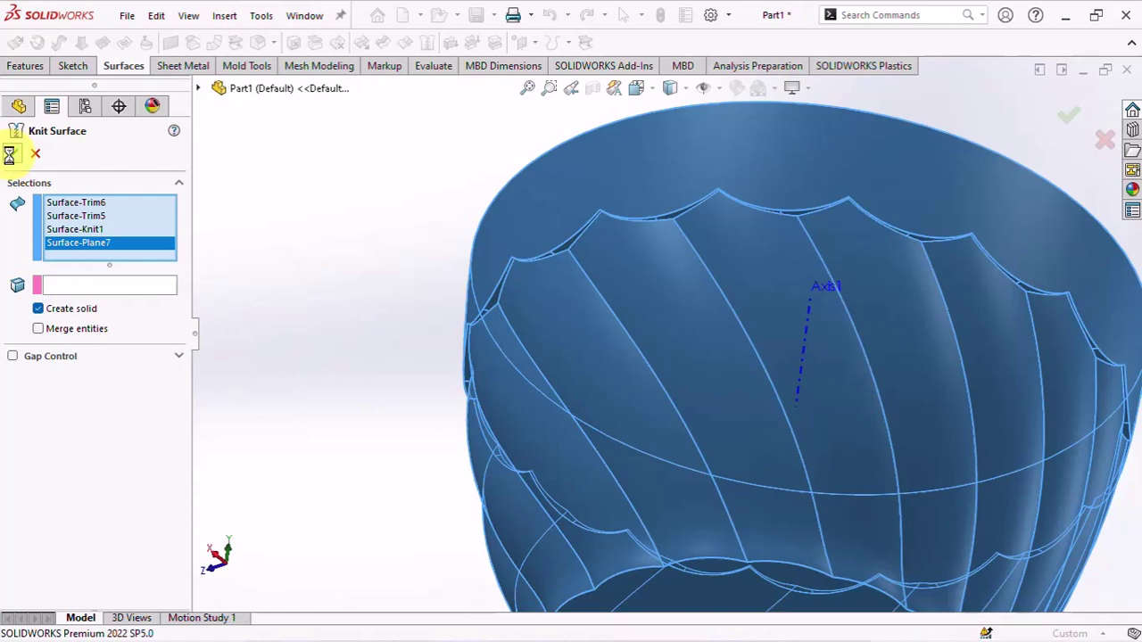
pyautogui.scroll(2, 322, 219)
pyautogui.scroll(3, 401, 230)
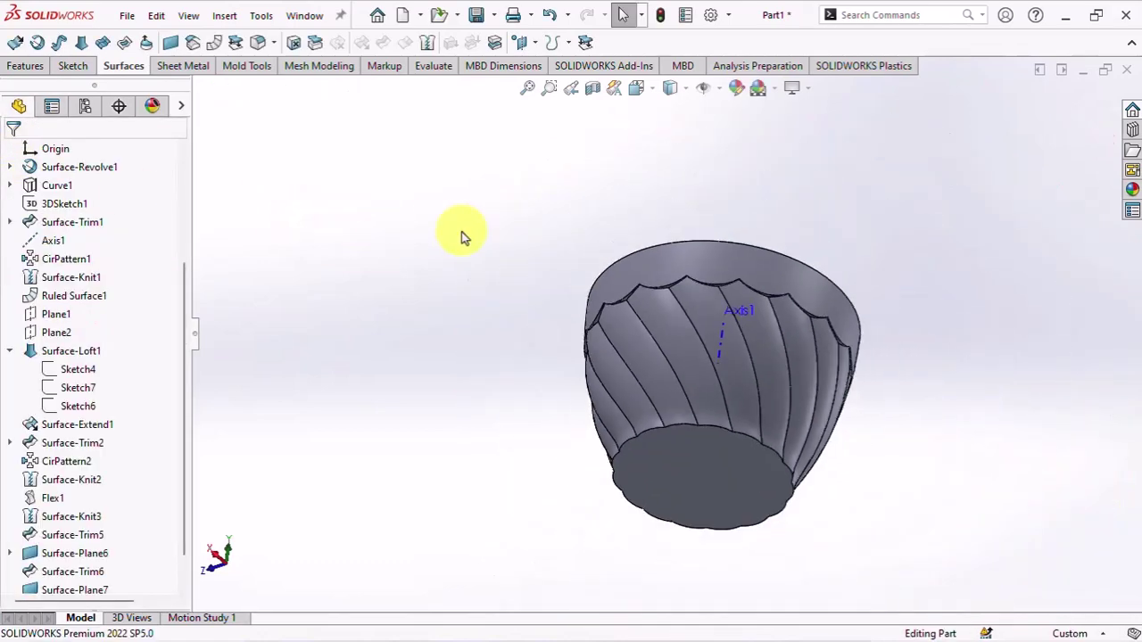
pyautogui.moveTo(462, 236)
pyautogui.mouseDown(button='middle')
pyautogui.moveTo(345, 363)
pyautogui.moveTo(317, 371)
pyautogui.mouseUp(button='middle')
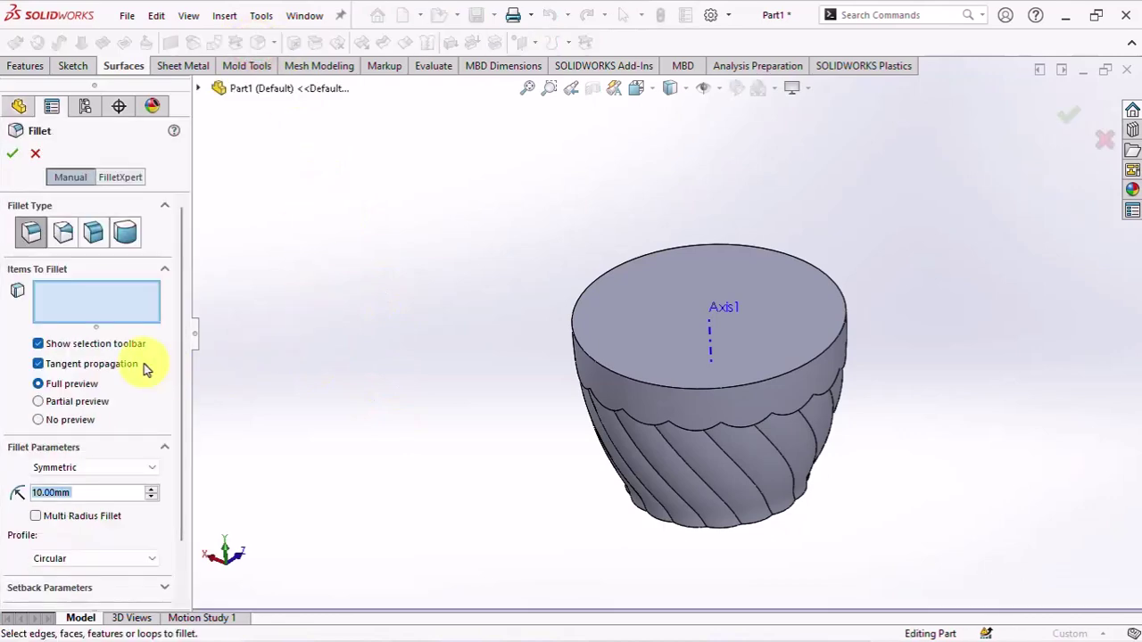
# Select the first six flute edges from below for a 5 mm fillet.
pyautogui.moveTo(428, 375)
pyautogui.mouseDown(button='middle')
pyautogui.moveTo(536, 369)
pyautogui.moveTo(794, 319)
pyautogui.mouseUp(button='middle')
pyautogui.scroll(-3, 795, 318)
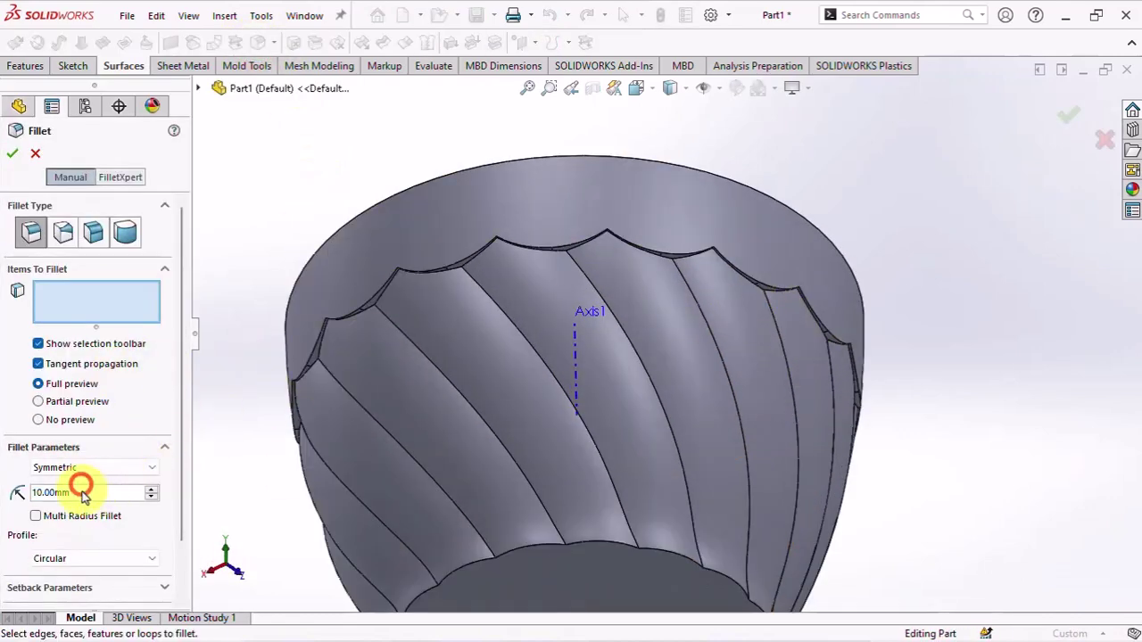
pyautogui.scroll(-2, 639, 240)
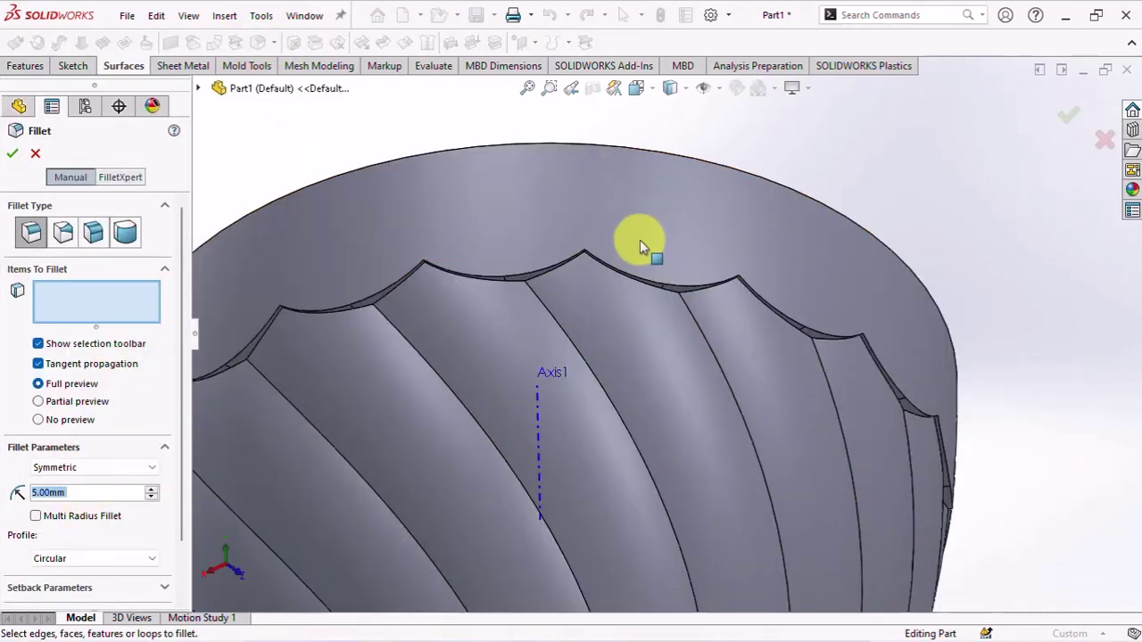
pyautogui.scroll(-2, 625, 247)
pyautogui.scroll(-2, 546, 293)
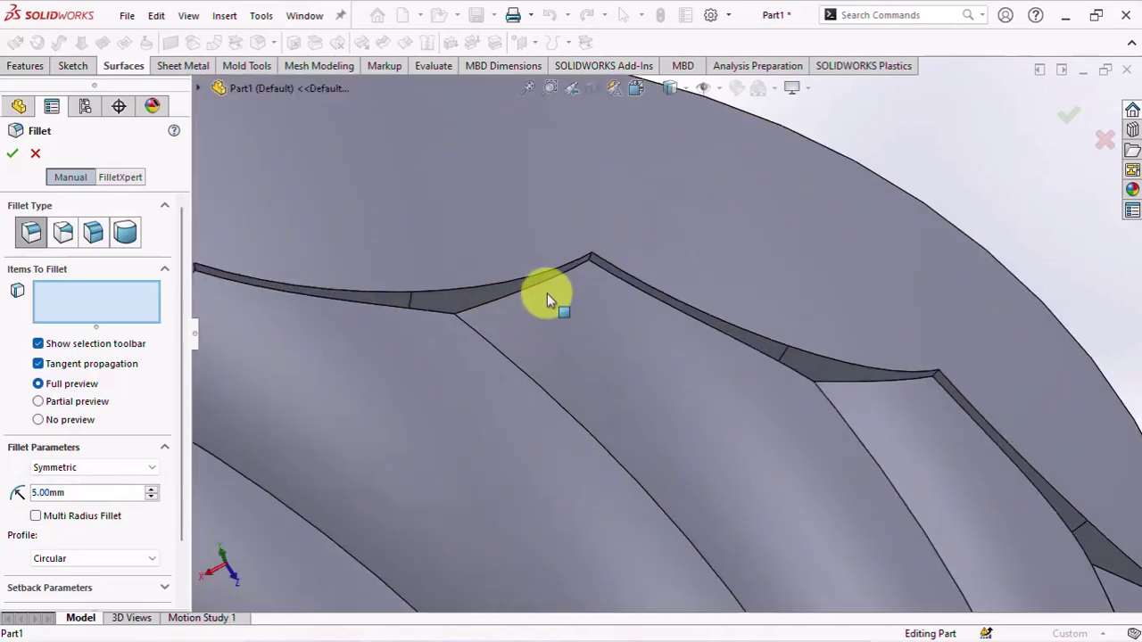
pyautogui.click(589, 258)
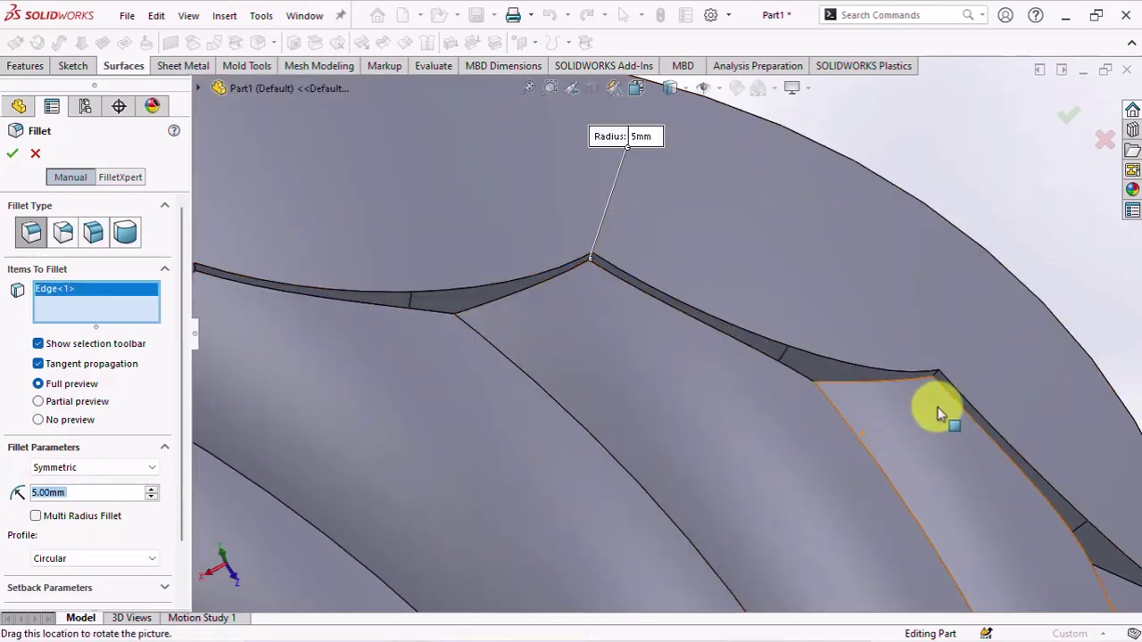
pyautogui.scroll(-3, 773, 298)
pyautogui.click(778, 299)
pyautogui.scroll(3, 779, 299)
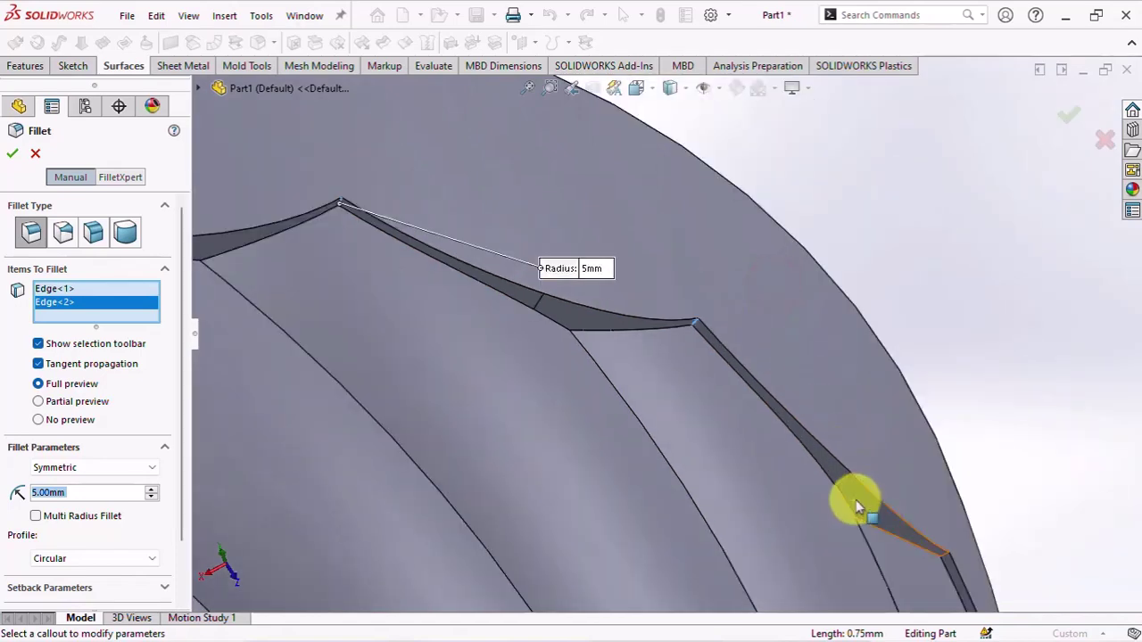
pyautogui.scroll(-1, 888, 512)
pyautogui.scroll(-2, 879, 506)
pyautogui.scroll(-1, 856, 486)
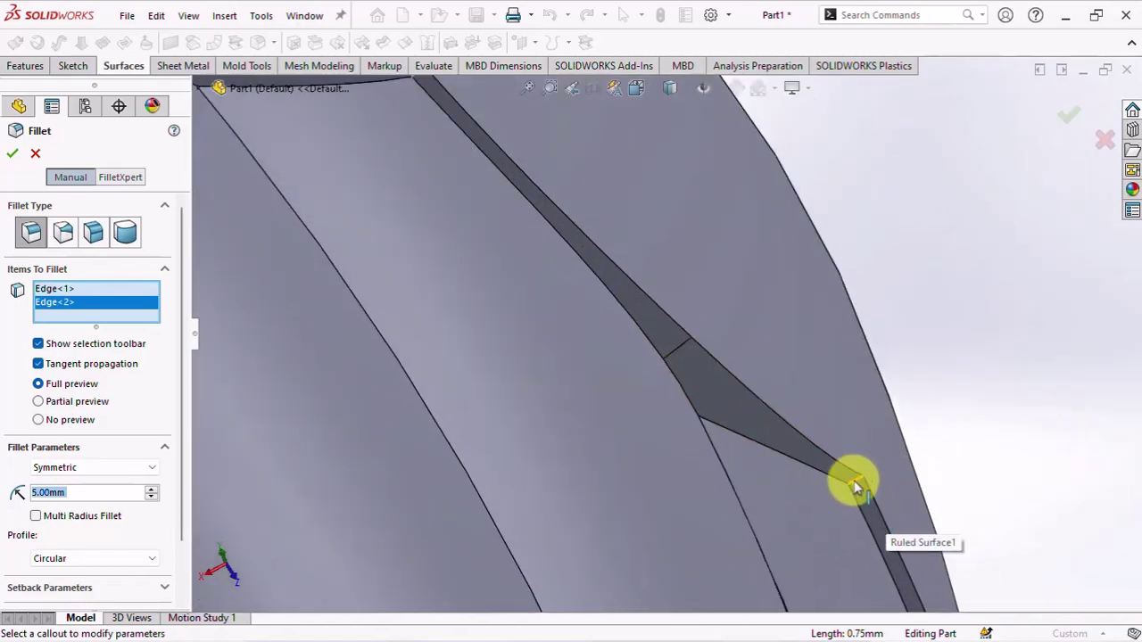
pyautogui.click(855, 484)
pyautogui.scroll(3, 852, 481)
pyautogui.scroll(1, 764, 497)
pyautogui.scroll(-4, 708, 363)
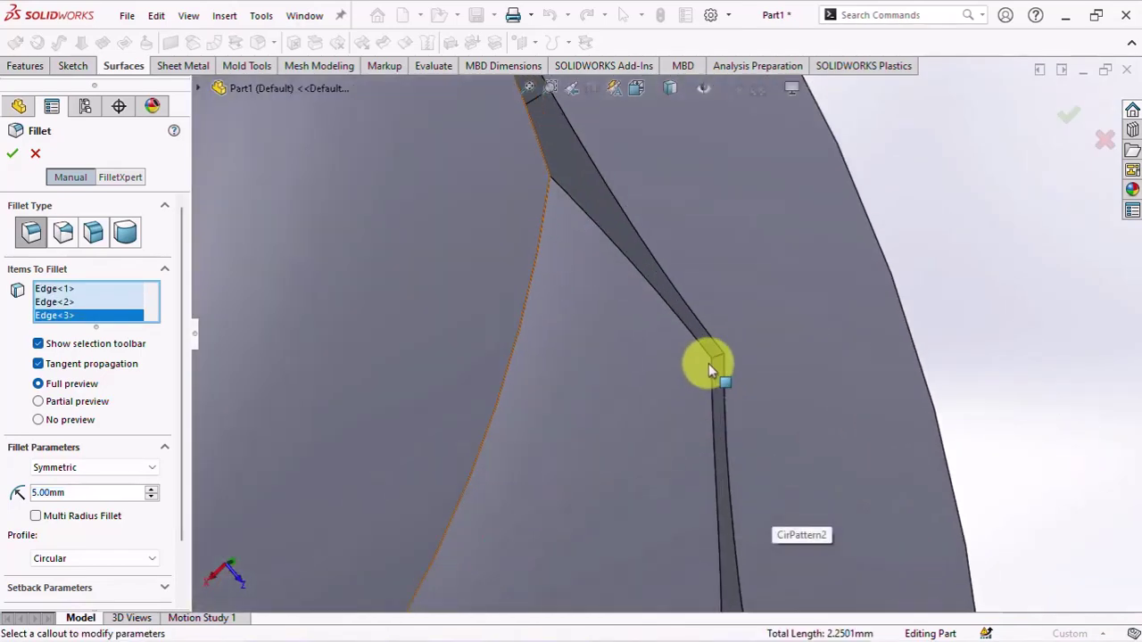
pyautogui.click(720, 359)
pyautogui.scroll(3, 704, 437)
pyautogui.scroll(-2, 709, 486)
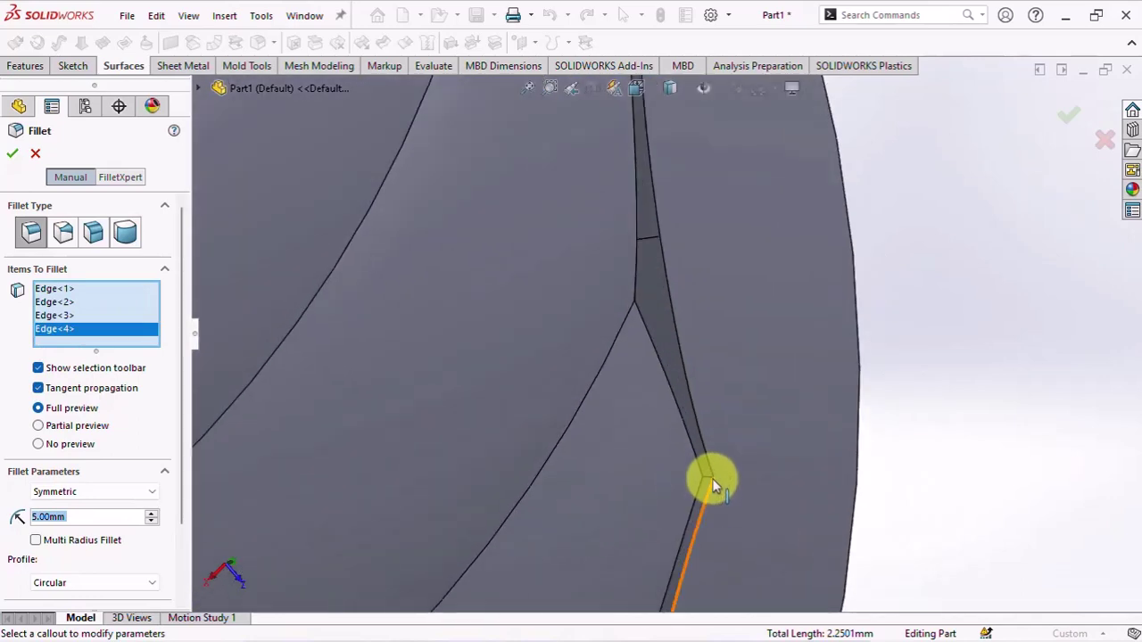
pyautogui.click(709, 478)
pyautogui.scroll(2, 704, 479)
pyautogui.scroll(-2, 642, 490)
pyautogui.scroll(-1, 737, 359)
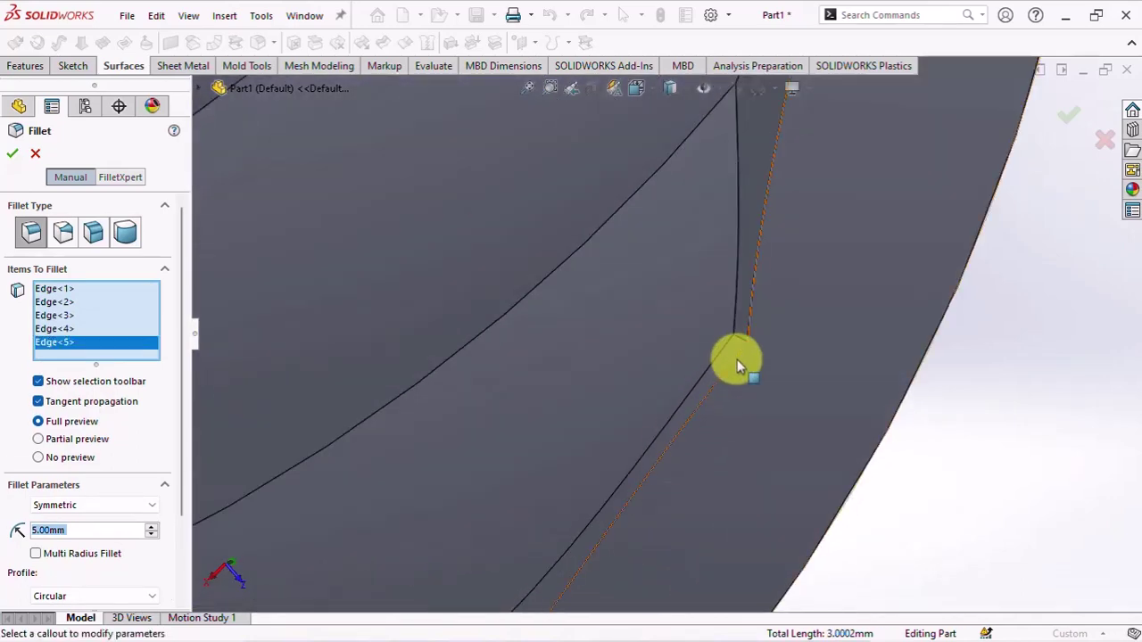
pyautogui.click(740, 335)
pyautogui.scroll(2, 652, 409)
pyautogui.scroll(-1, 553, 593)
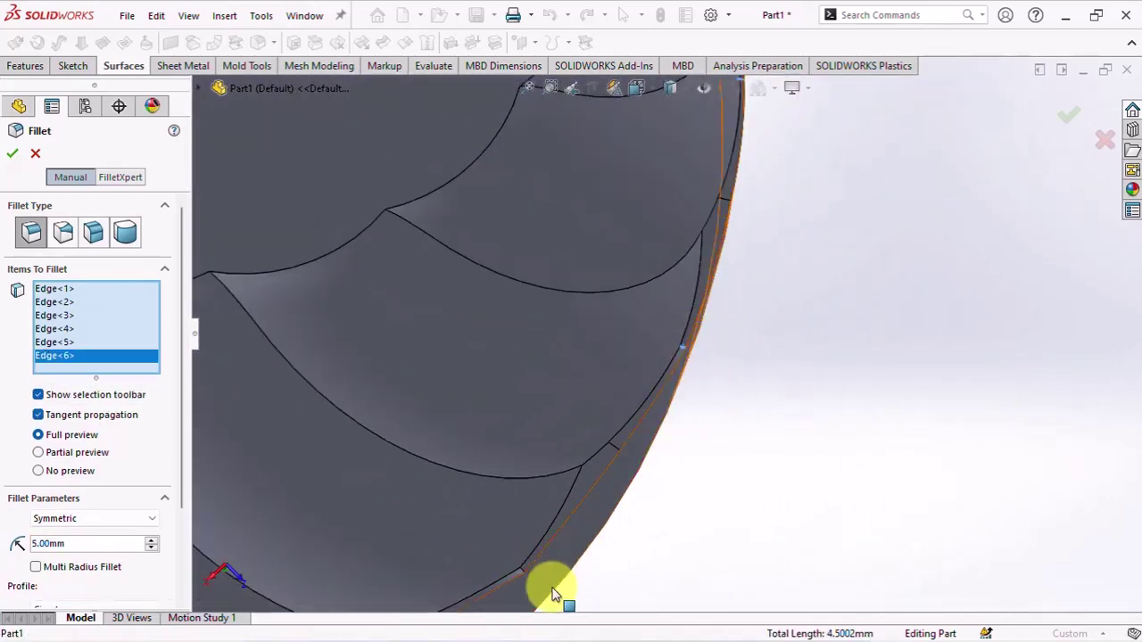
pyautogui.scroll(-1, 535, 544)
# Add the remaining flute edges until all sixteen are in the 5 mm fillet.
pyautogui.click(527, 503)
pyautogui.scroll(2, 513, 468)
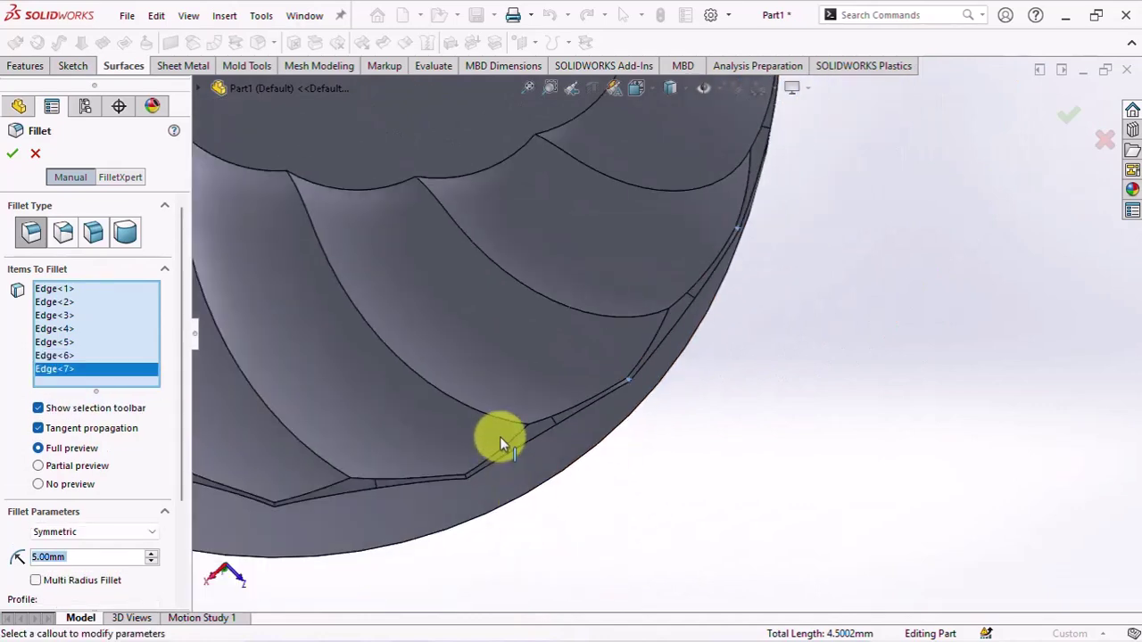
pyautogui.scroll(-1, 486, 473)
pyautogui.click(474, 505)
pyautogui.scroll(2, 357, 482)
pyautogui.scroll(-1, 323, 455)
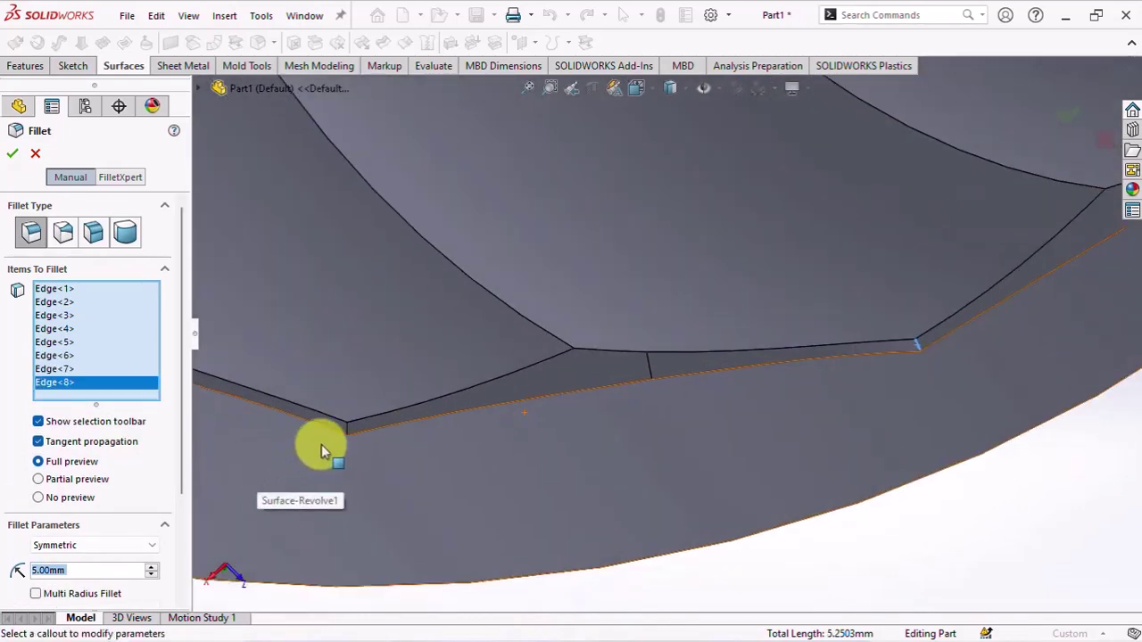
pyautogui.click(345, 428)
pyautogui.scroll(2, 327, 327)
pyautogui.scroll(-1, 379, 320)
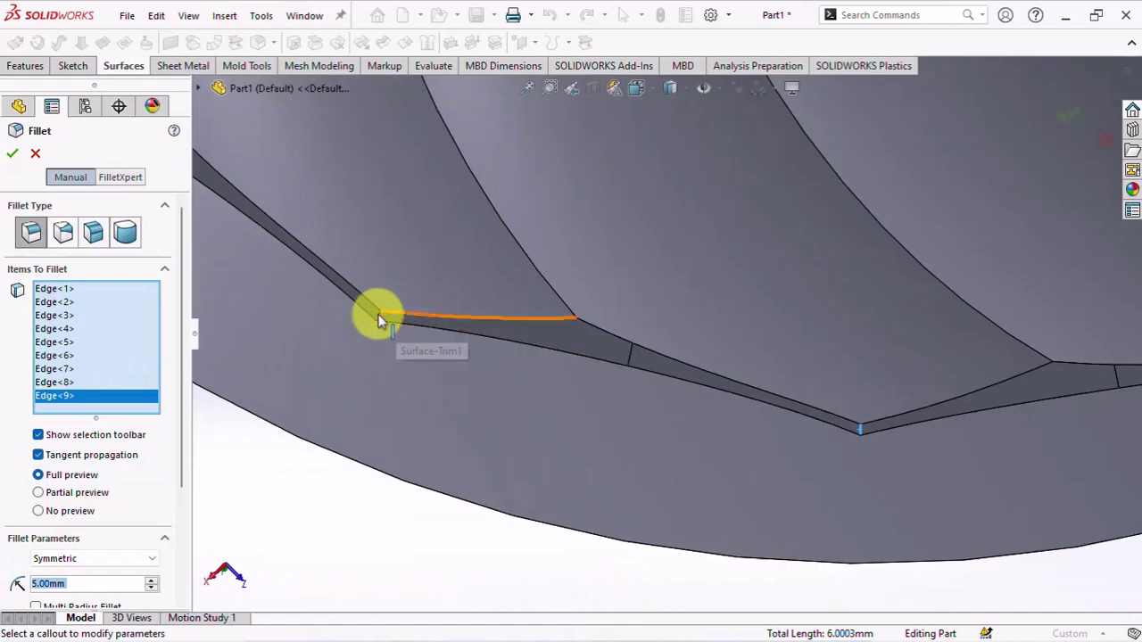
pyautogui.click(379, 320)
pyautogui.scroll(2, 455, 392)
pyautogui.scroll(-1, 420, 295)
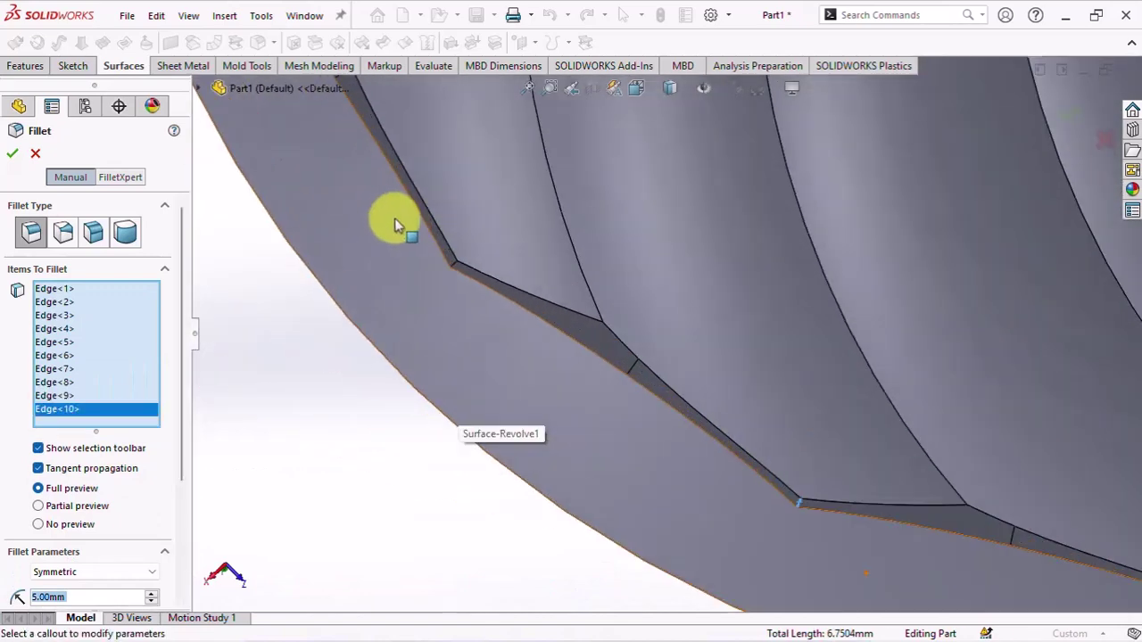
pyautogui.click(455, 262)
pyautogui.scroll(2, 535, 295)
pyautogui.scroll(-1, 535, 258)
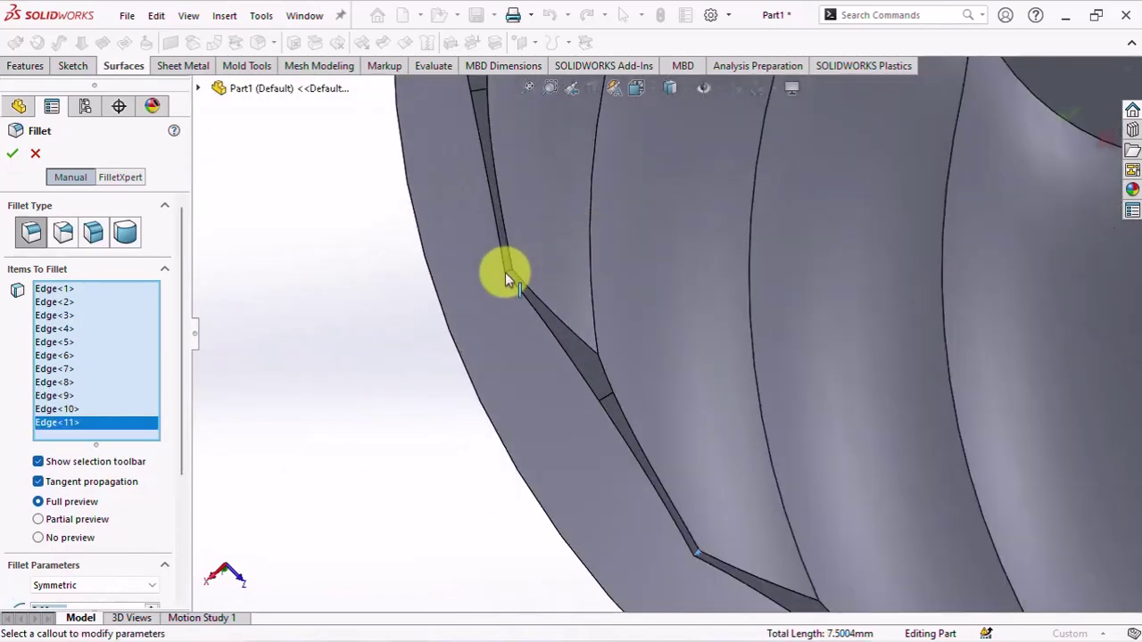
pyautogui.click(510, 269)
pyautogui.scroll(2, 541, 280)
pyautogui.scroll(-1, 581, 158)
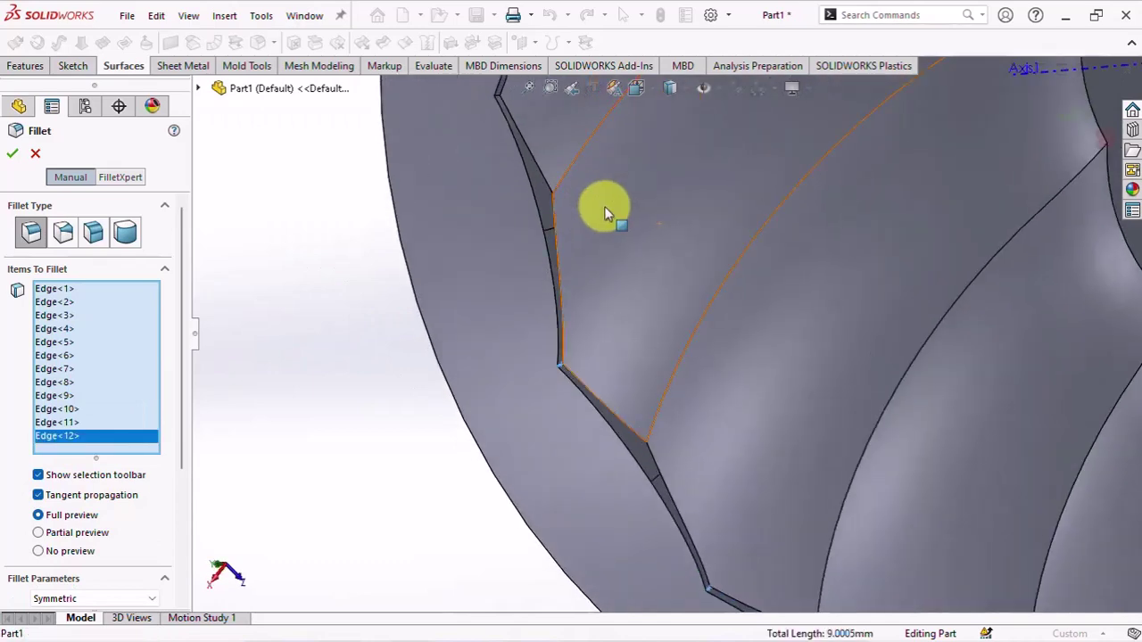
pyautogui.scroll(-2, 571, 254)
pyautogui.click(554, 267)
pyautogui.scroll(2, 619, 235)
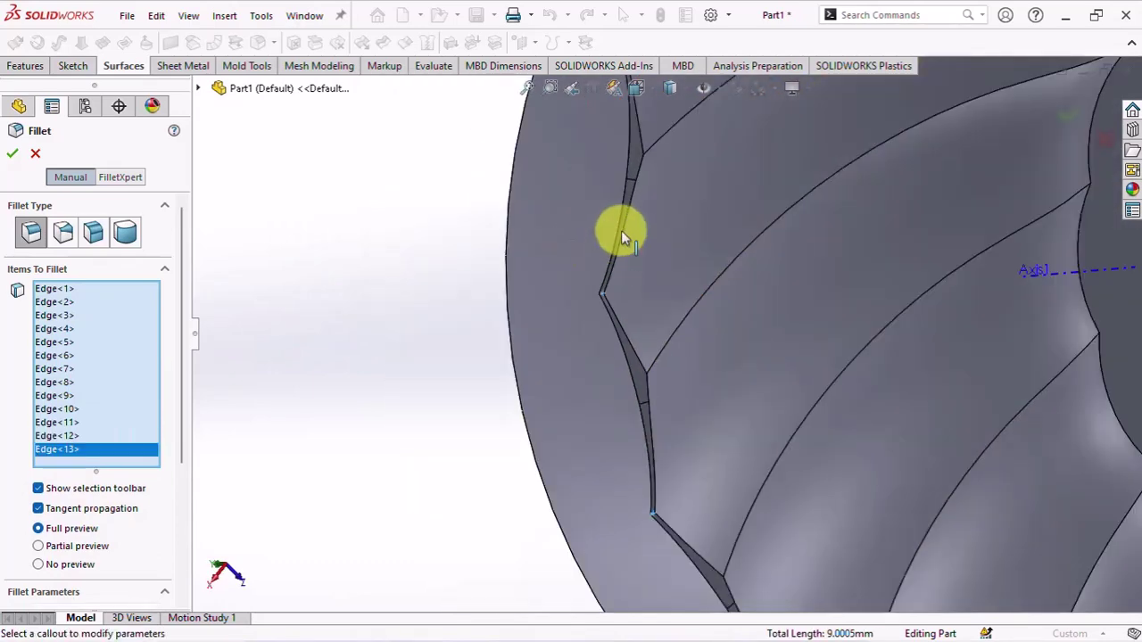
pyautogui.scroll(-2, 621, 227)
pyautogui.click(586, 269)
pyautogui.scroll(2, 622, 264)
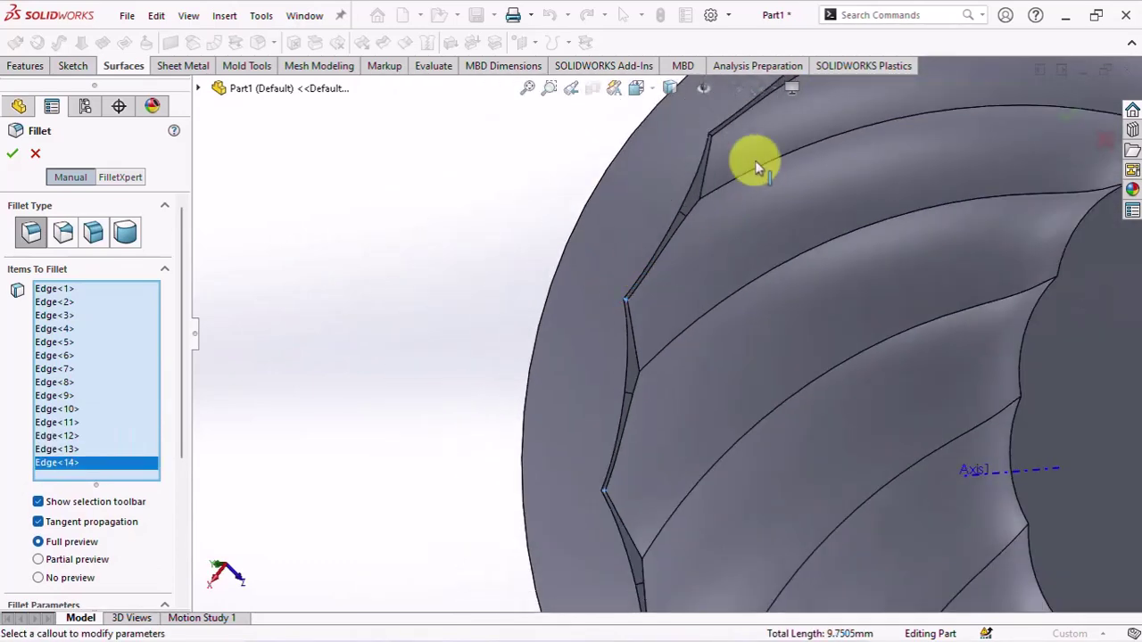
pyautogui.scroll(-2, 714, 169)
pyautogui.scroll(2, 767, 188)
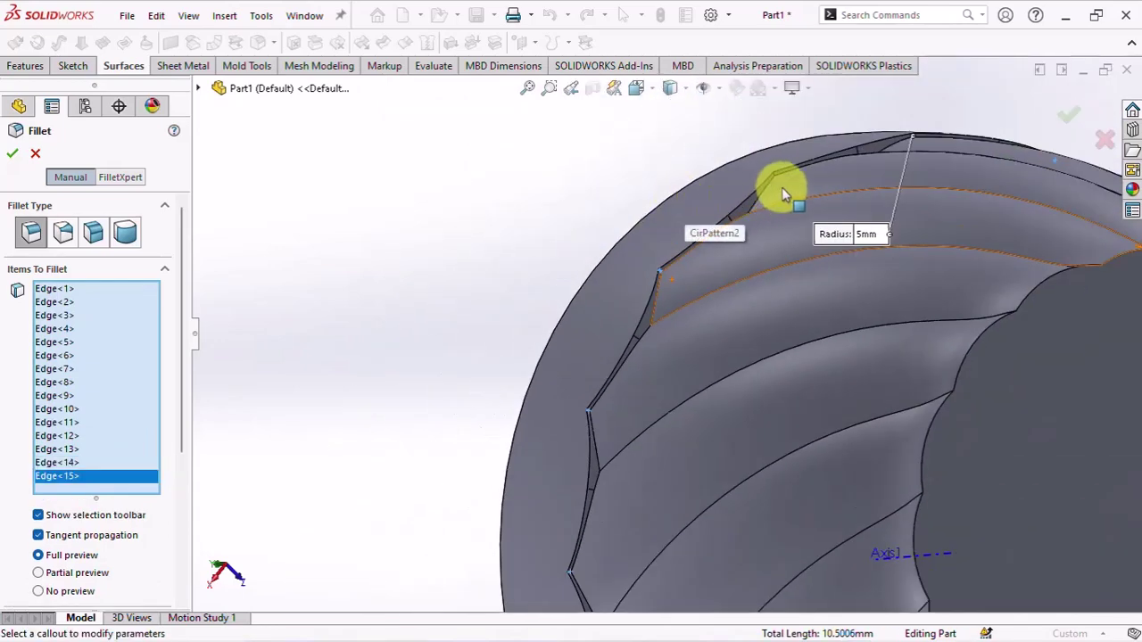
pyautogui.scroll(-2, 701, 217)
pyautogui.click(698, 214)
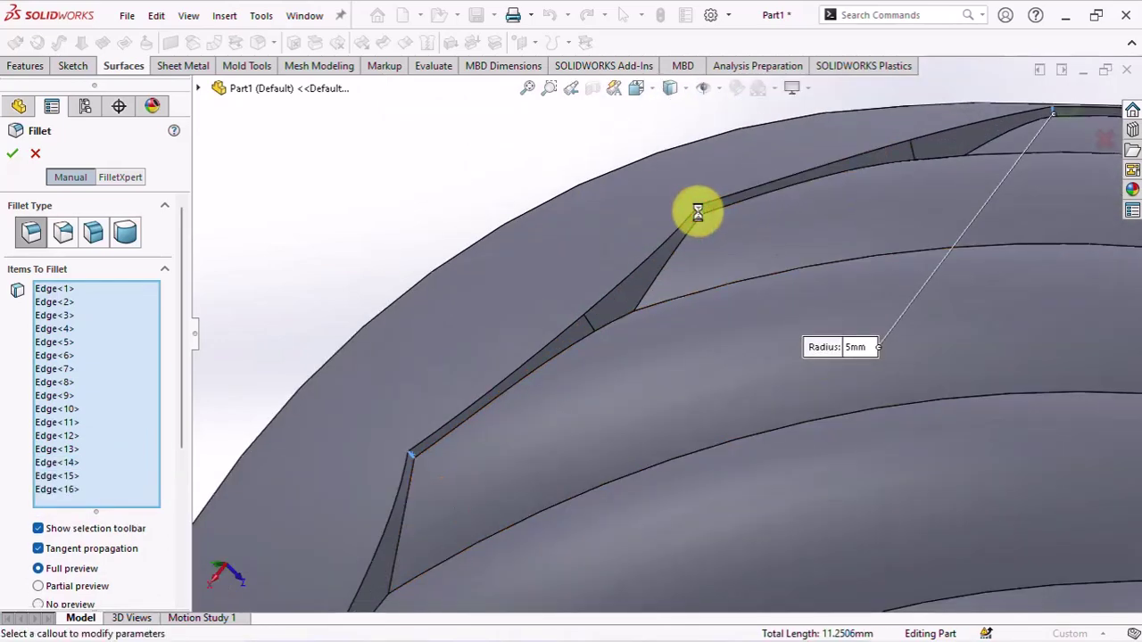
pyautogui.scroll(2, 698, 217)
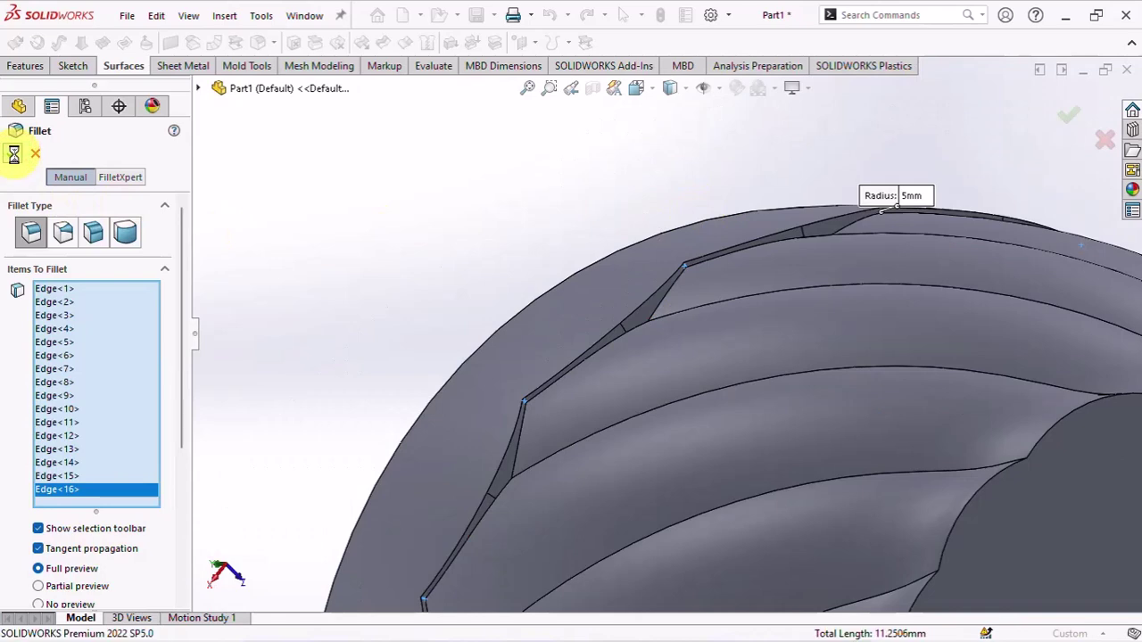
pyautogui.scroll(2, 565, 211)
pyautogui.scroll(2, 530, 318)
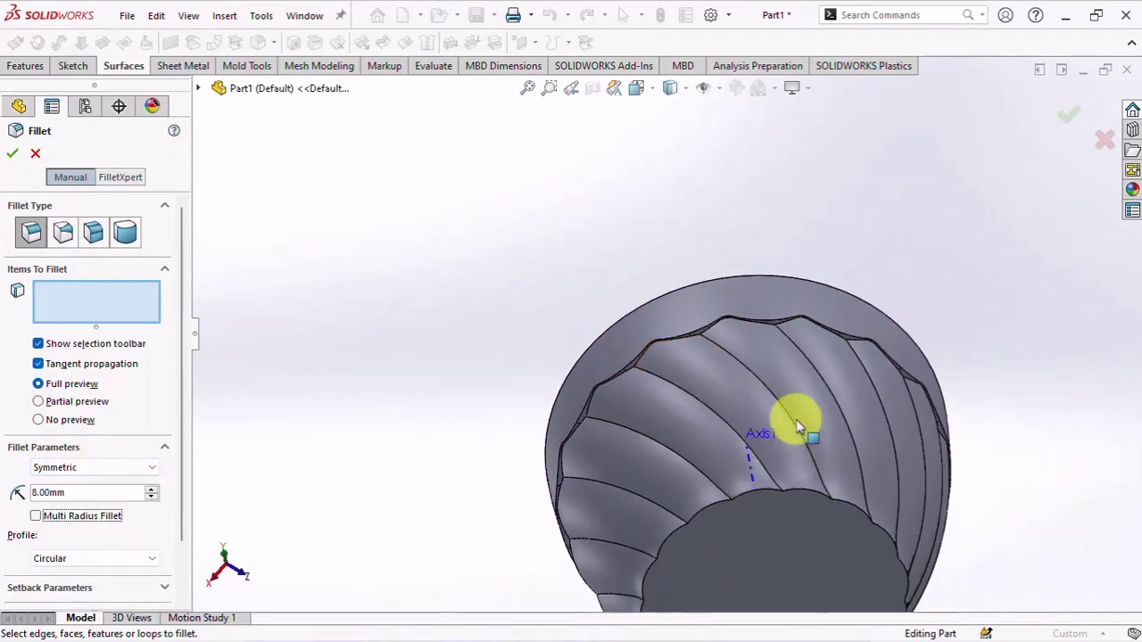
# Fillet all sixteen flute edges connected to the start face at 8 mm.
pyautogui.scroll(-2, 797, 415)
pyautogui.moveTo(783, 438); pyautogui.dragTo(683, 291, button='middle')
pyautogui.click(682, 291)
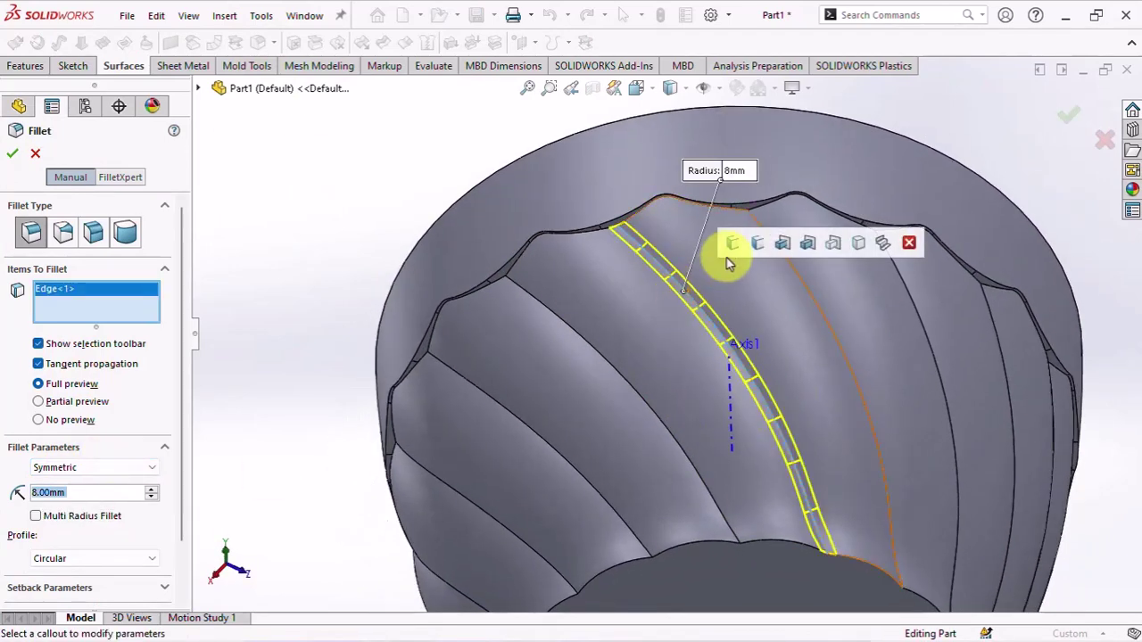
pyautogui.click(729, 245)
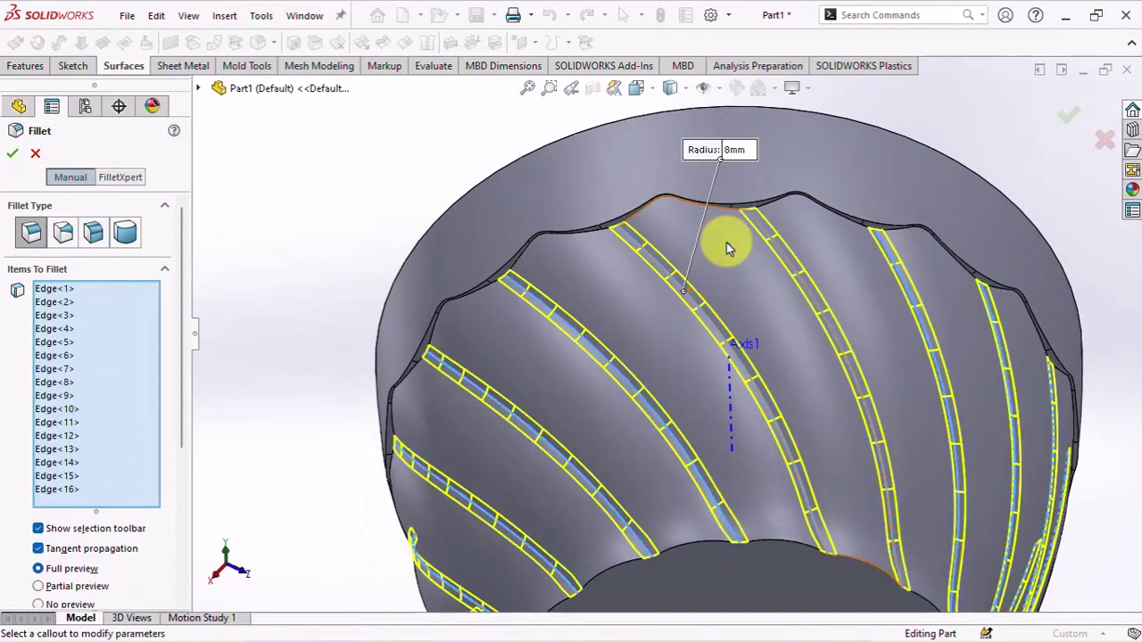
pyautogui.click(1063, 120)
# Round the edge of the vase's bottom face with a 3 mm fillet.
pyautogui.scroll(3, 924, 212)
pyautogui.moveTo(925, 211)
pyautogui.mouseDown(button='middle')
pyautogui.moveTo(395, 294)
pyautogui.moveTo(346, 211)
pyautogui.mouseUp(button='middle')
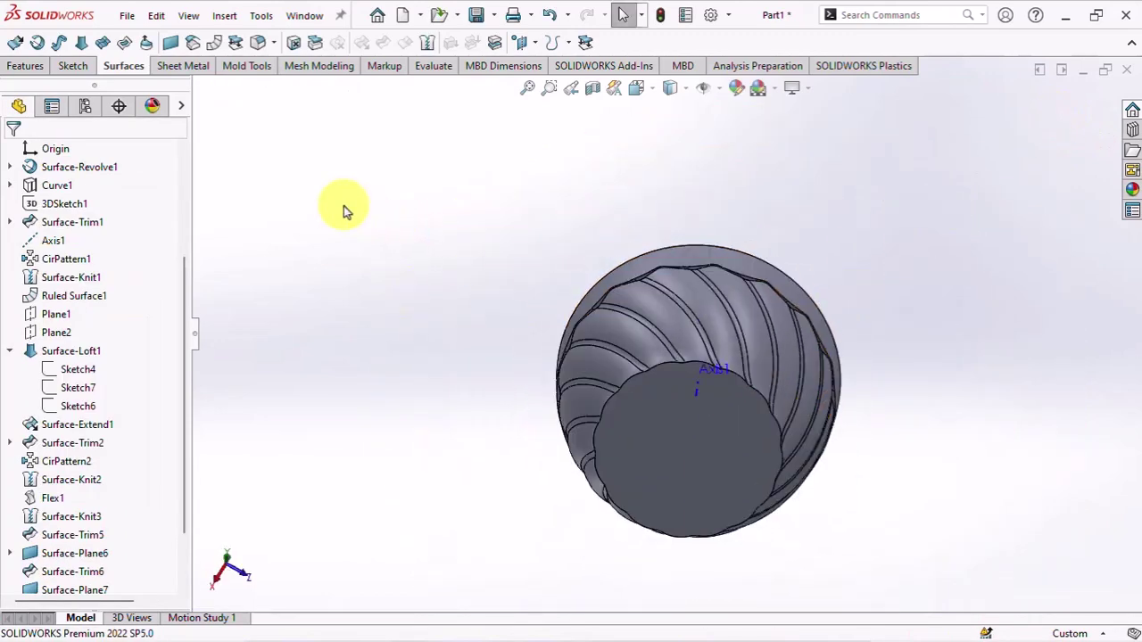
pyautogui.click(256, 43)
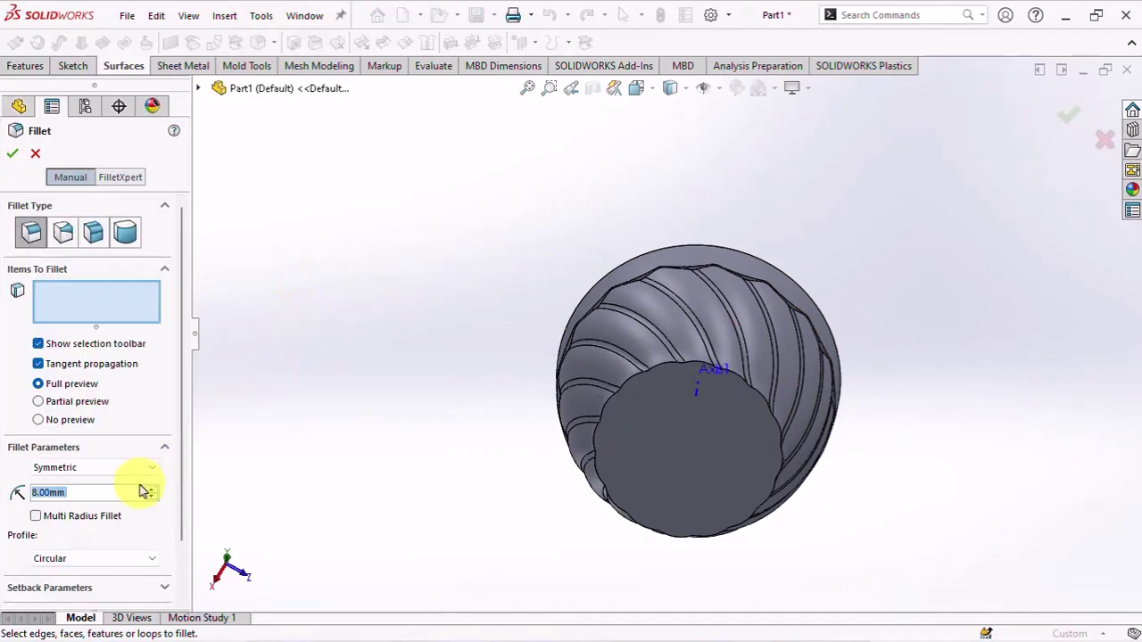
pyautogui.click(153, 468)
pyautogui.click(150, 468)
pyautogui.scroll(-3, 624, 392)
pyautogui.click(648, 371)
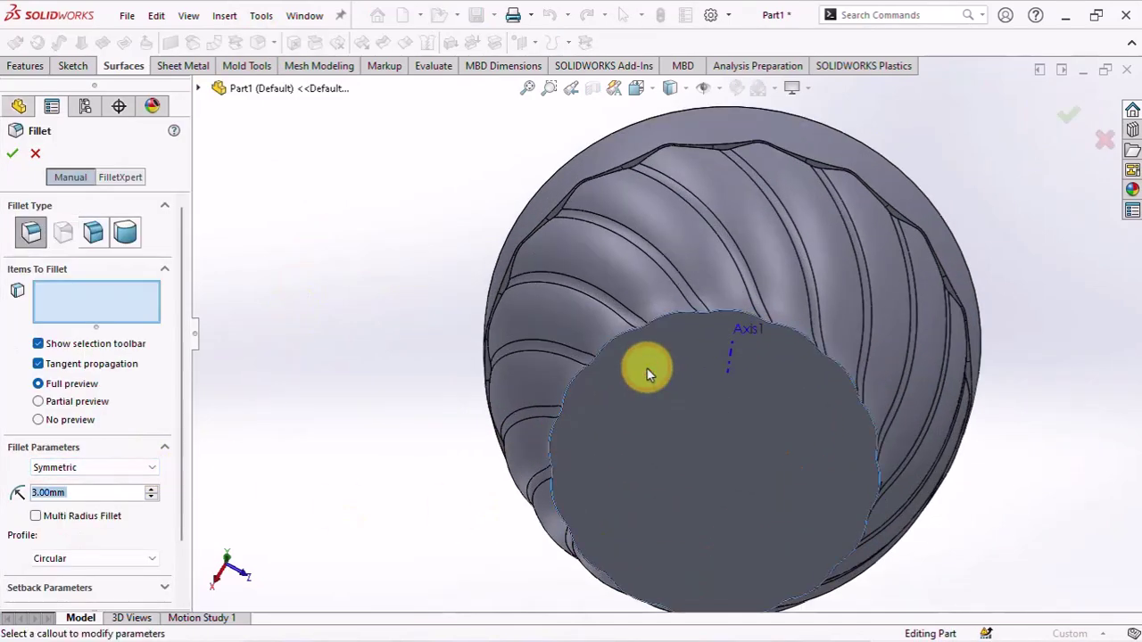
pyautogui.rightClick(653, 372)
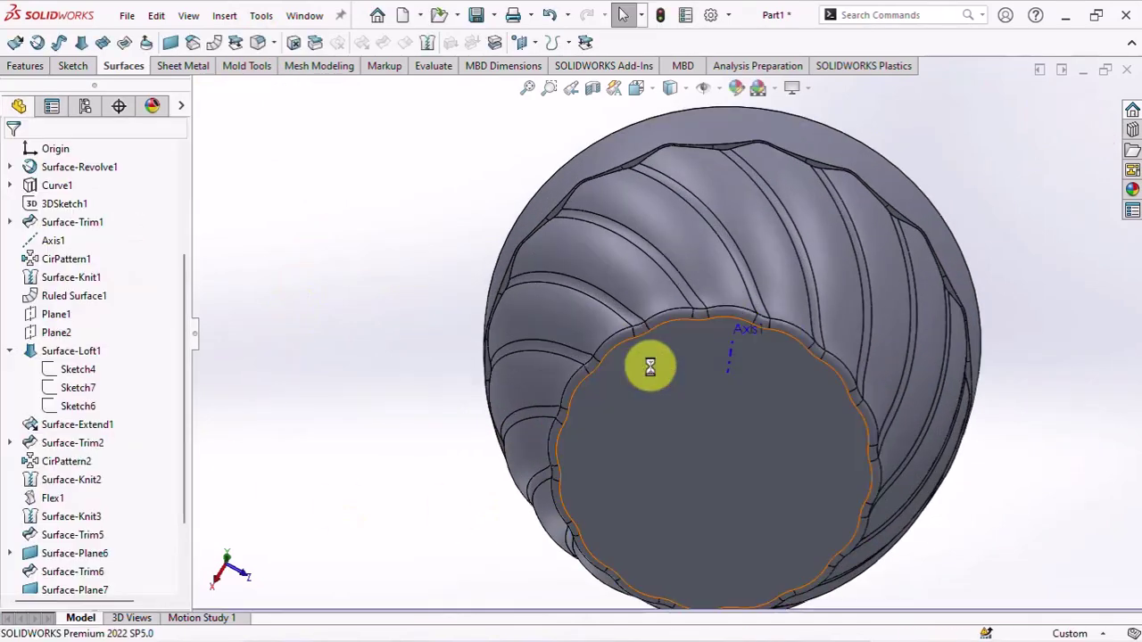
pyautogui.scroll(3, 624, 361)
pyautogui.moveTo(607, 359)
pyautogui.mouseDown(button='middle')
pyautogui.moveTo(718, 458)
pyautogui.moveTo(810, 476)
pyautogui.mouseUp(button='middle')
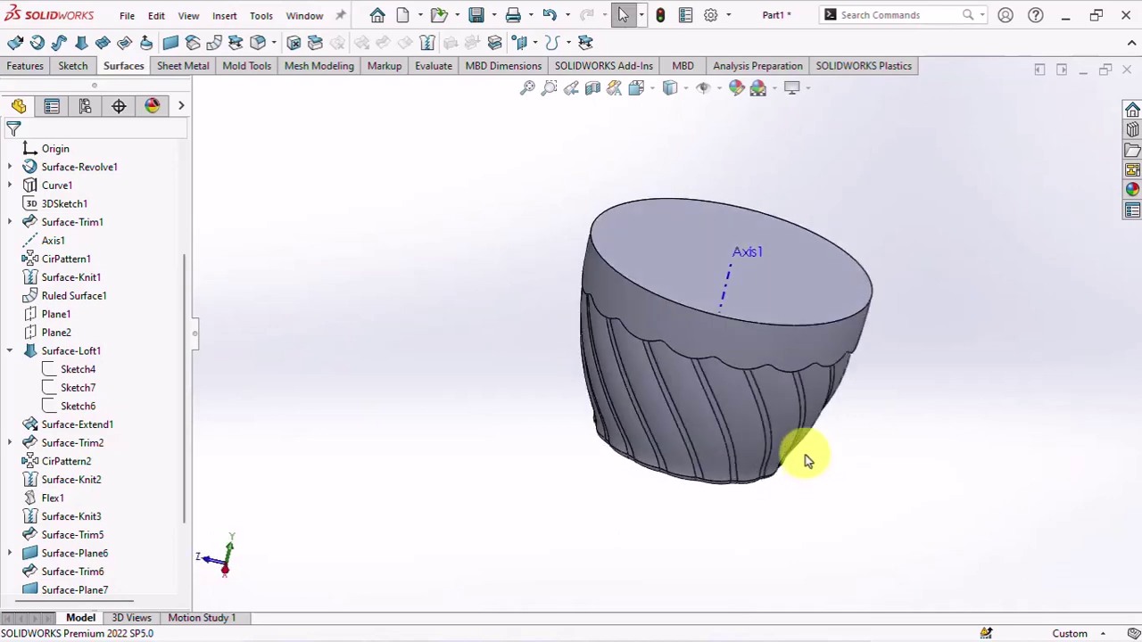
# Sketch an 85 mm diameter circle centred on the origin on the vase's bottom face.
pyautogui.hotkey('ctrl', '7')
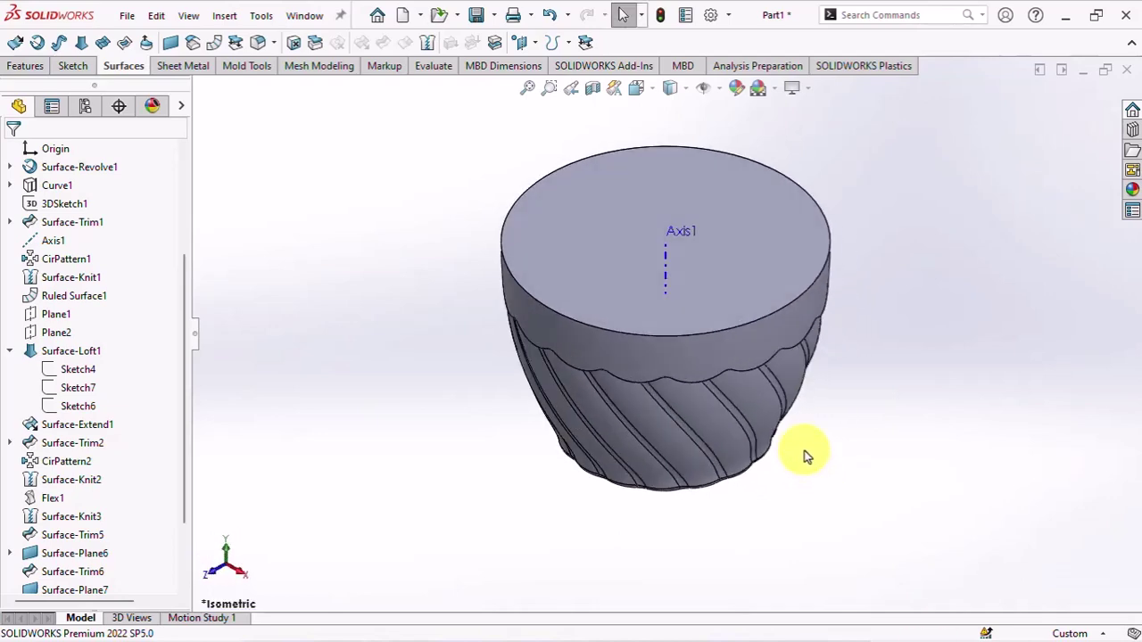
pyautogui.moveTo(844, 568); pyautogui.dragTo(815, 262, button='middle')
pyautogui.click(693, 374)
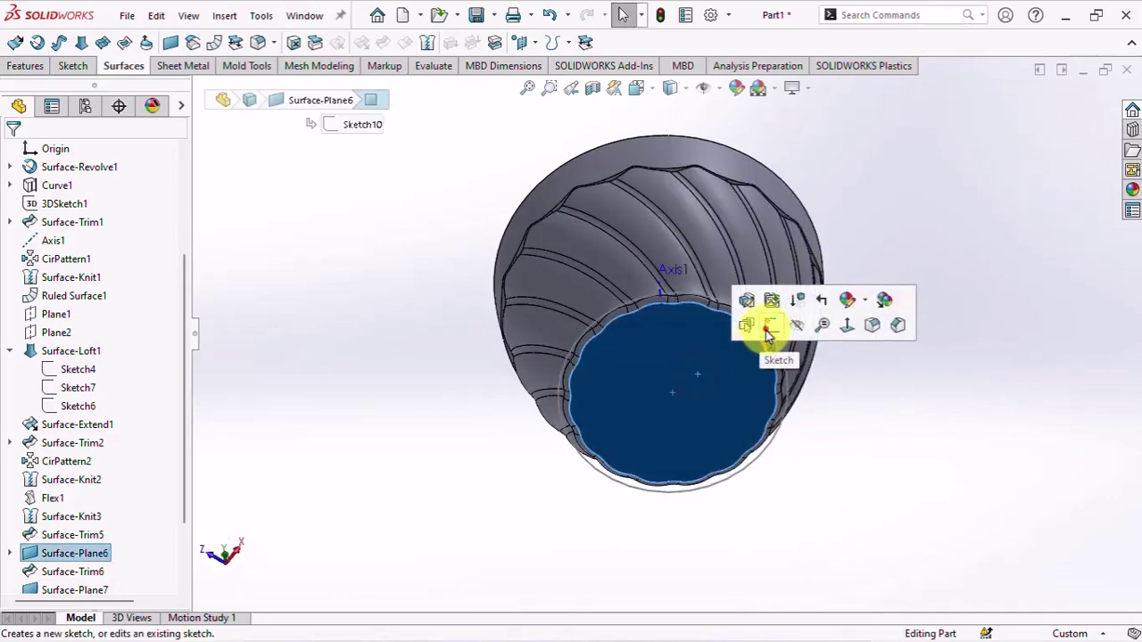
pyautogui.click(755, 325)
pyautogui.click(185, 42)
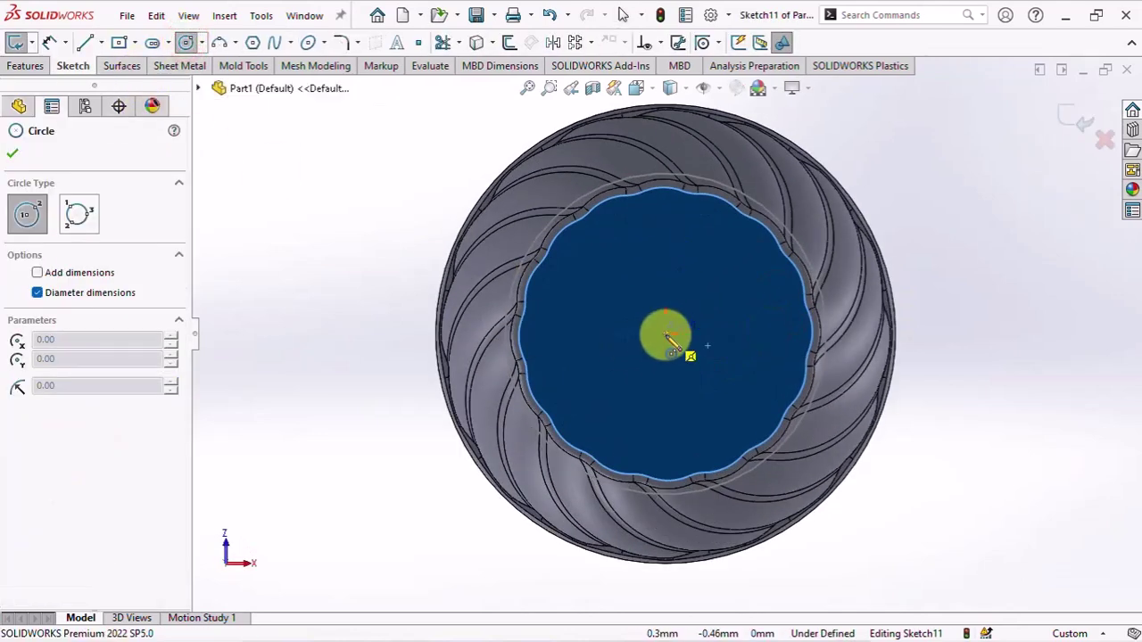
pyautogui.click(665, 334)
pyautogui.click(757, 262)
pyautogui.click(45, 42)
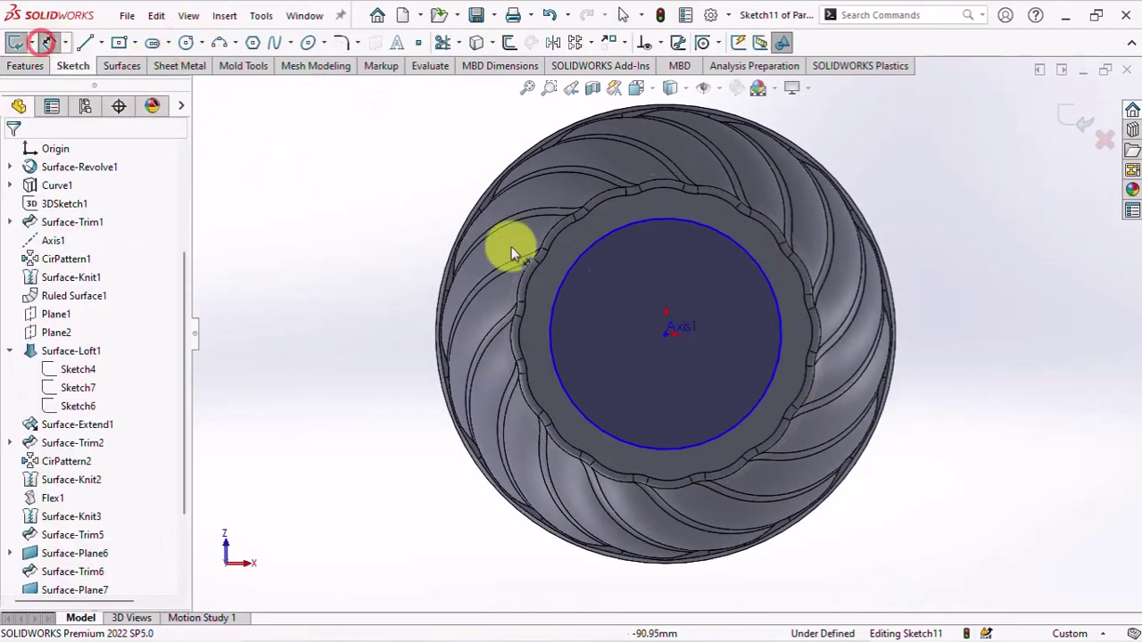
pyautogui.click(663, 221)
pyautogui.click(703, 134)
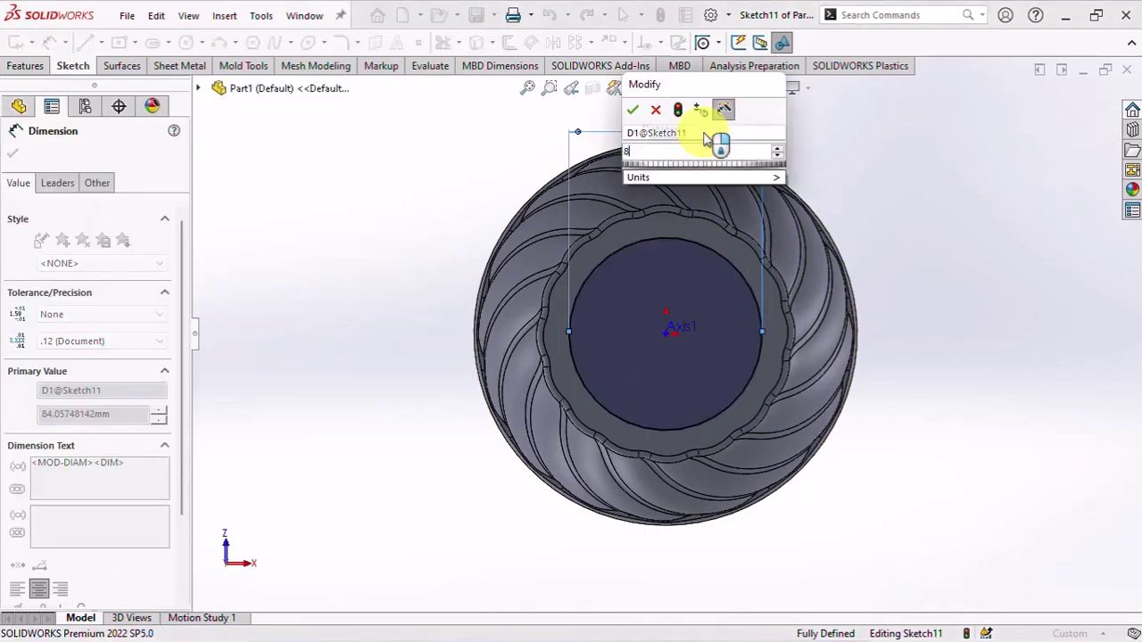
pyautogui.click(632, 109)
pyautogui.moveTo(651, 217); pyautogui.dragTo(512, 328, button='middle')
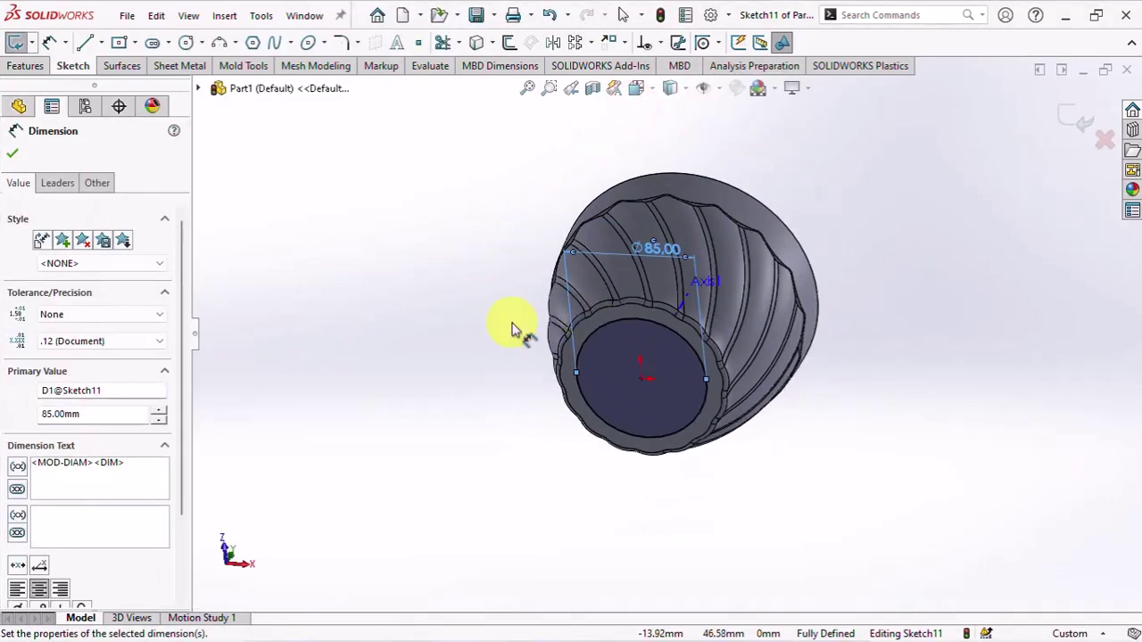
pyautogui.click(11, 155)
# Cut the circle 2.5 mm into the base with a 45° draft, then turn the vase upright.
pyautogui.click(18, 67)
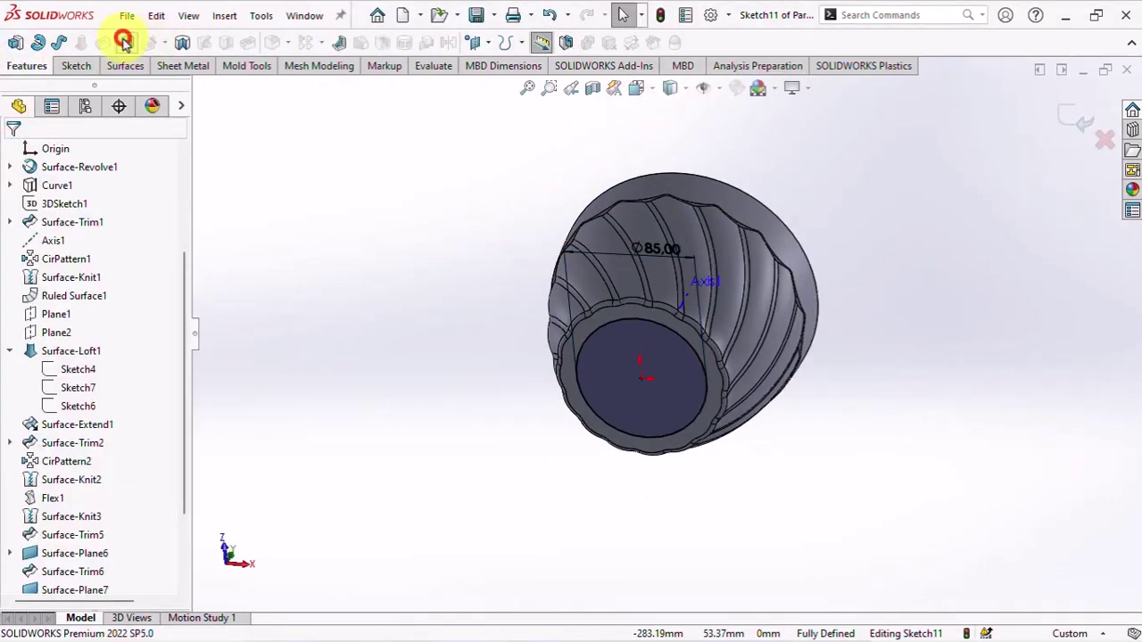
pyautogui.click(123, 42)
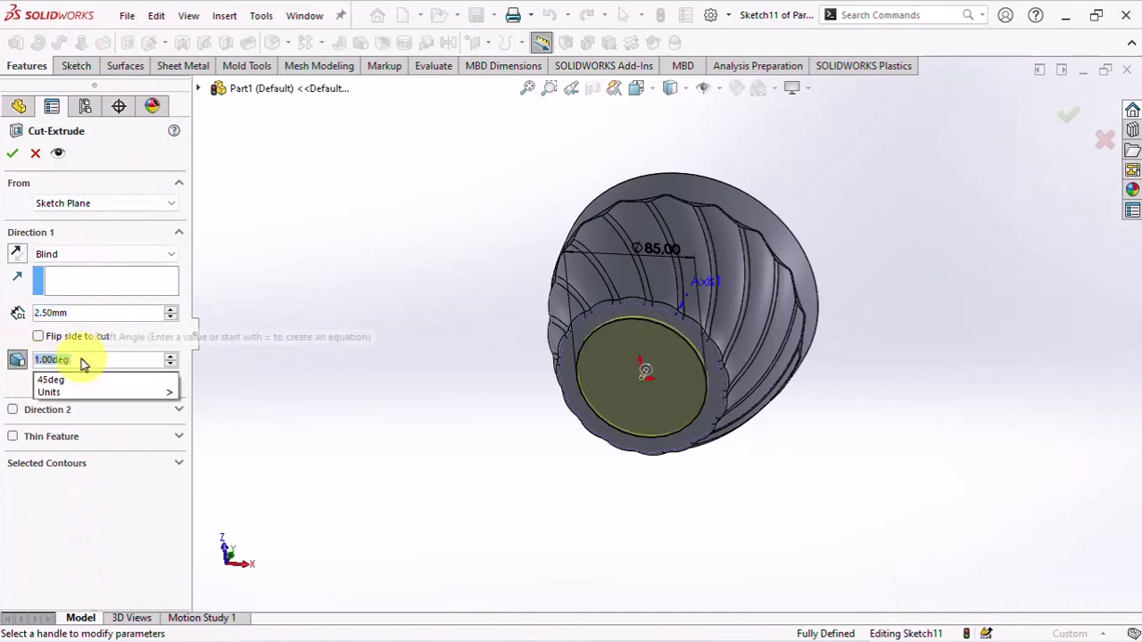
pyautogui.press('Down')
pyautogui.press('Return')
pyautogui.scroll(-2, 664, 382)
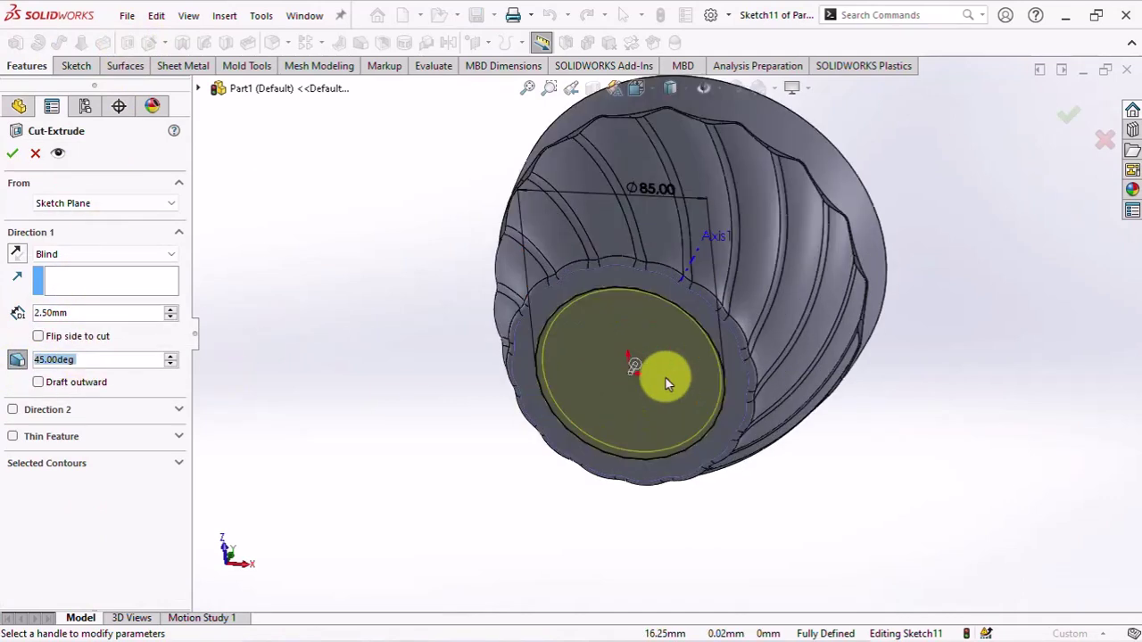
pyautogui.click(1067, 118)
pyautogui.moveTo(1020, 171); pyautogui.dragTo(954, 377, button='middle')
pyautogui.moveTo(969, 207)
pyautogui.mouseDown(button='middle')
pyautogui.moveTo(910, 334)
pyautogui.moveTo(413, 237)
pyautogui.mouseUp(button='middle')
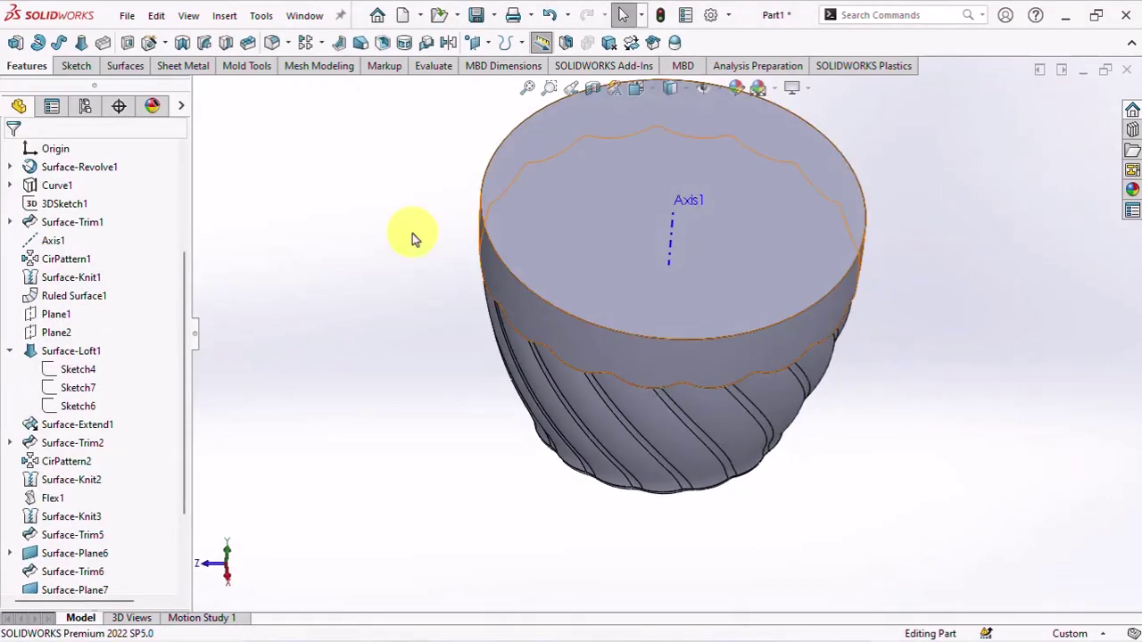
# Shell the vase with a 1 mm wall, removing the flat top face.
pyautogui.click(379, 42)
pyautogui.click(79, 206)
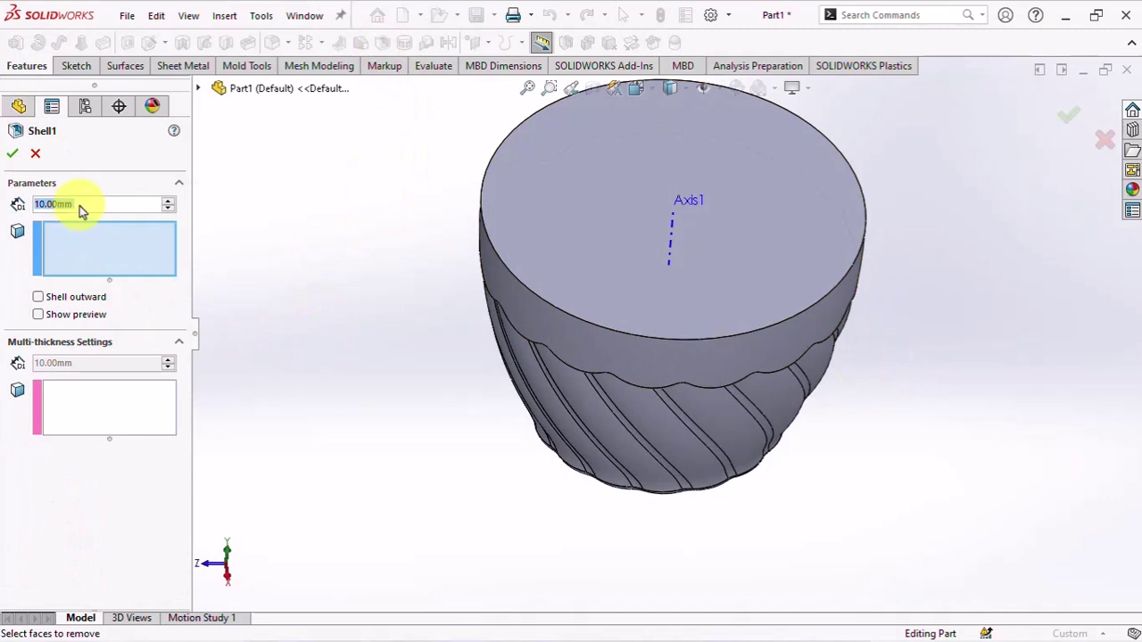
pyautogui.write('1.20mm')
pyautogui.press('Return')
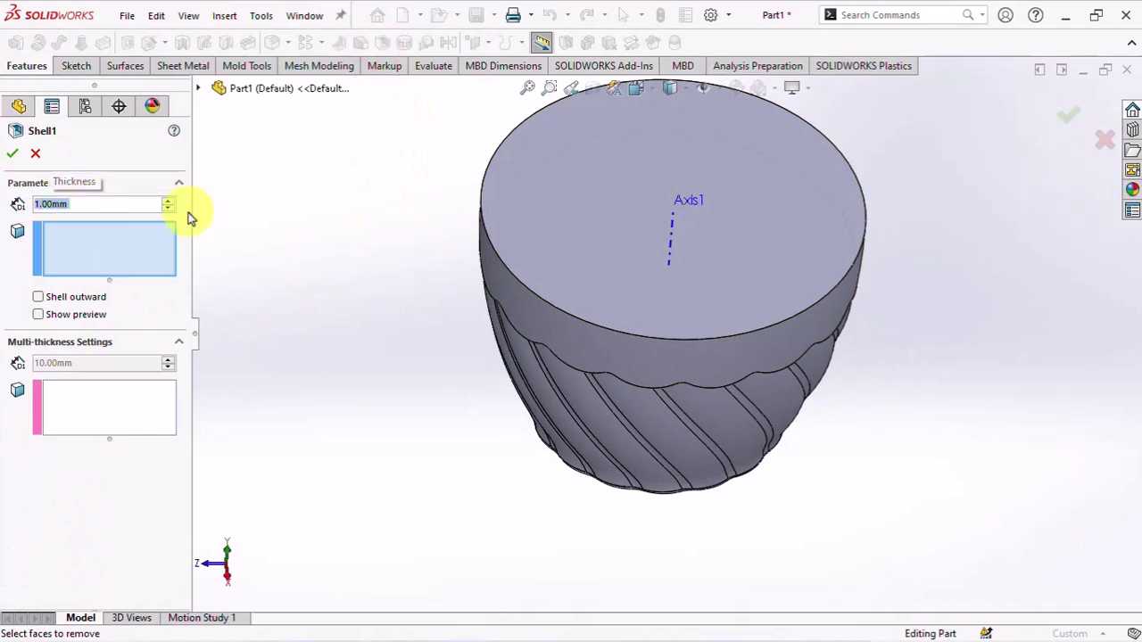
pyautogui.click(578, 244)
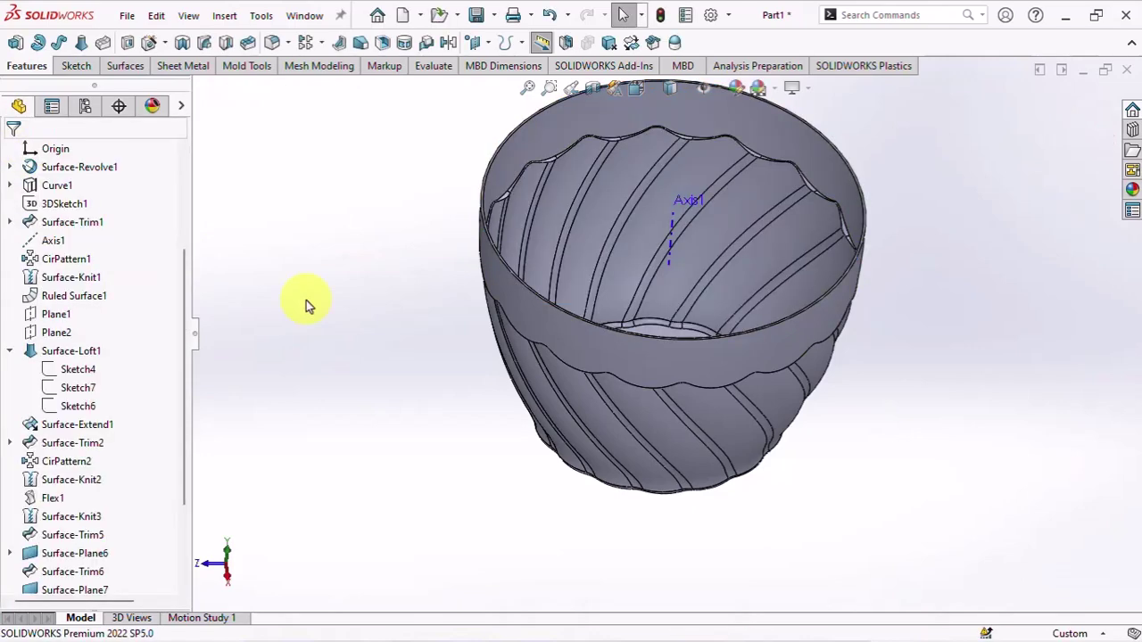
pyautogui.moveTo(305, 306); pyautogui.dragTo(485, 256, button='middle')
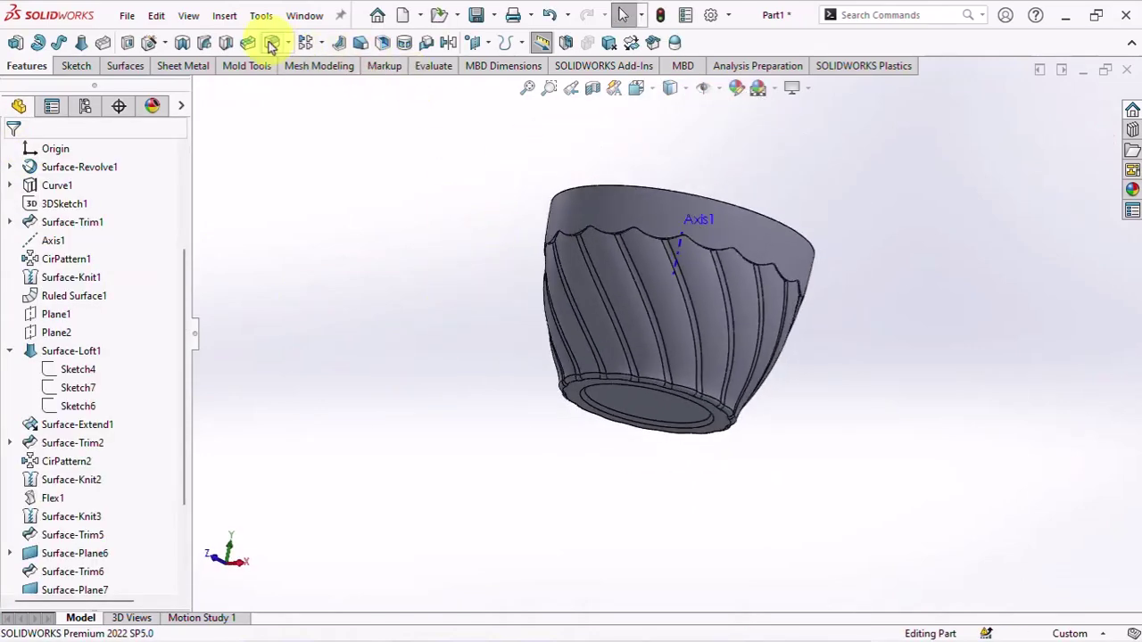
# Select the outer and inner base ring edges for a 0.5 mm fillet.
pyautogui.press('f')
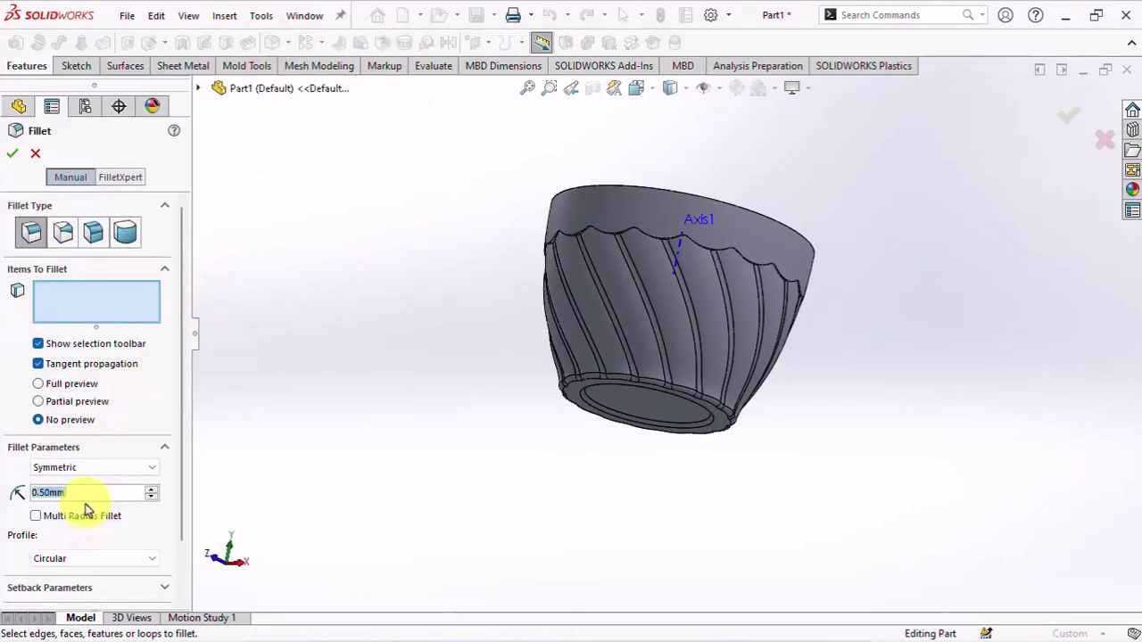
pyautogui.scroll(-5, 562, 401)
pyautogui.click(687, 379)
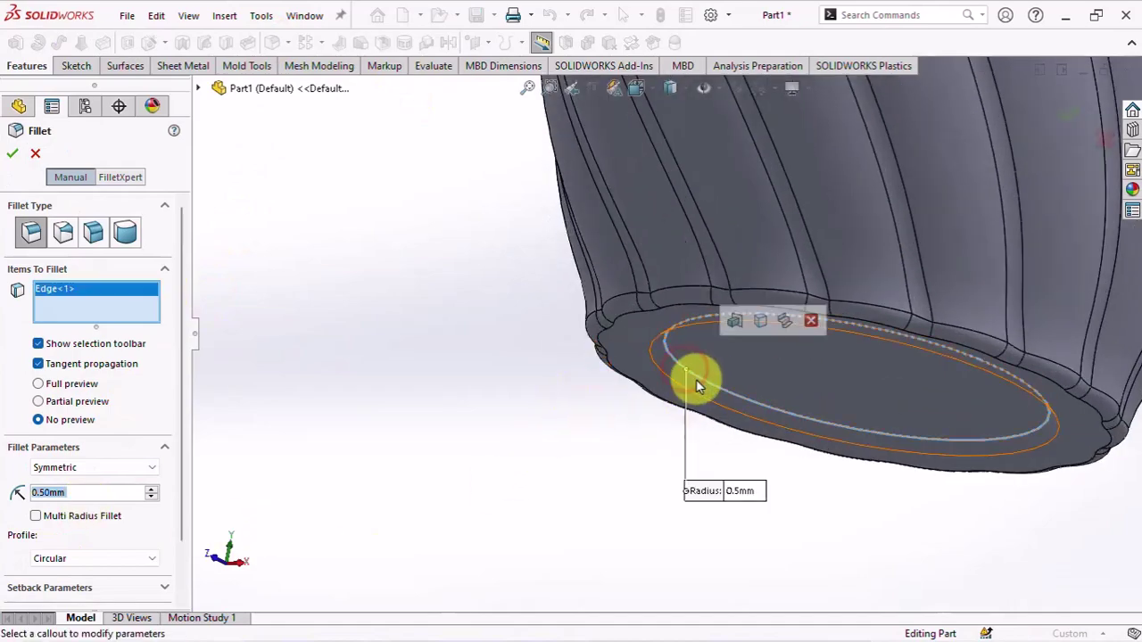
pyautogui.moveTo(694, 380)
pyautogui.mouseDown(button='middle')
pyautogui.moveTo(707, 515)
pyautogui.moveTo(685, 593)
pyautogui.mouseUp(button='middle')
pyautogui.click(650, 448)
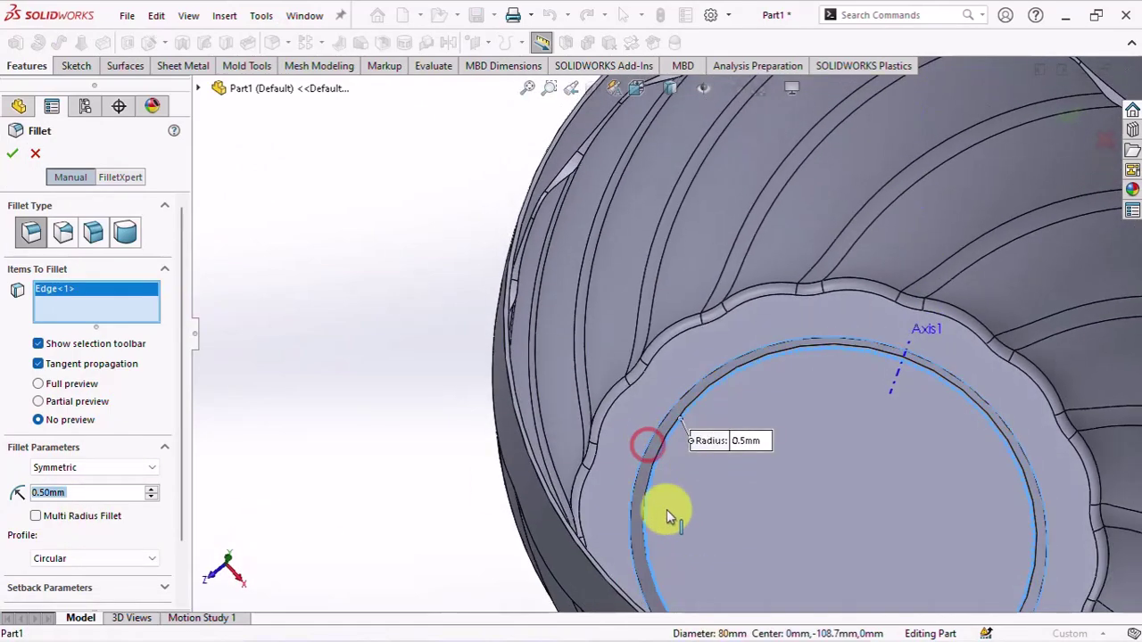
# Add the 79-edge chain along the scalloped band to the fillet.
pyautogui.moveTo(668, 520)
pyautogui.mouseDown(button='middle')
pyautogui.moveTo(754, 316)
pyautogui.moveTo(777, 304)
pyautogui.moveTo(689, 296)
pyautogui.moveTo(720, 254)
pyautogui.moveTo(714, 280)
pyautogui.mouseUp(button='middle')
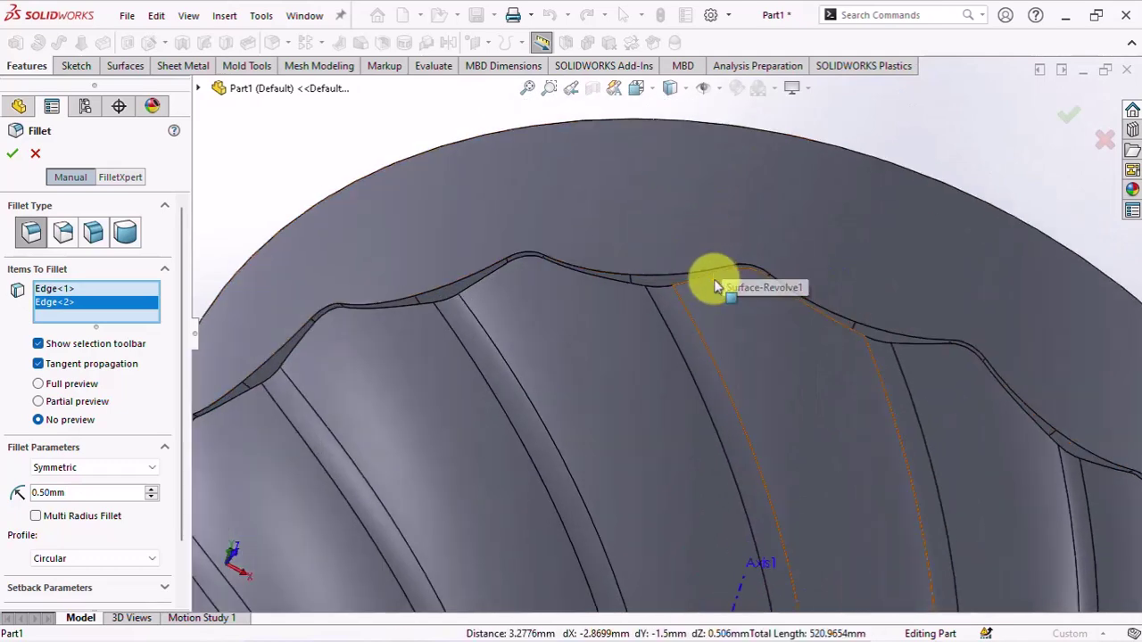
pyautogui.click(50, 390)
pyautogui.click(614, 284)
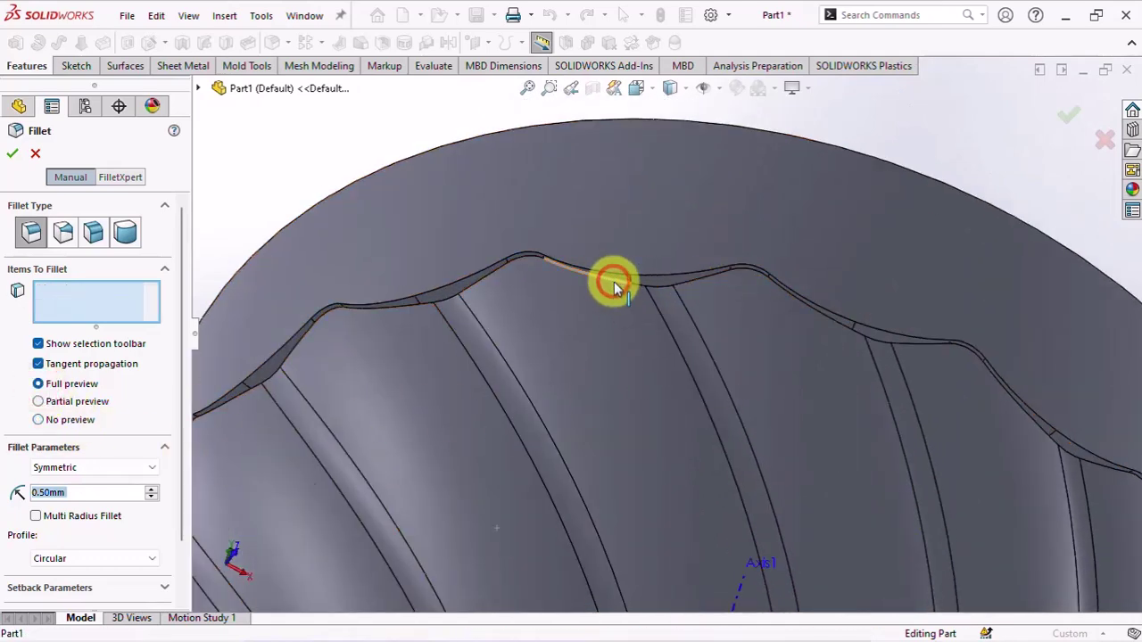
pyautogui.click(614, 283)
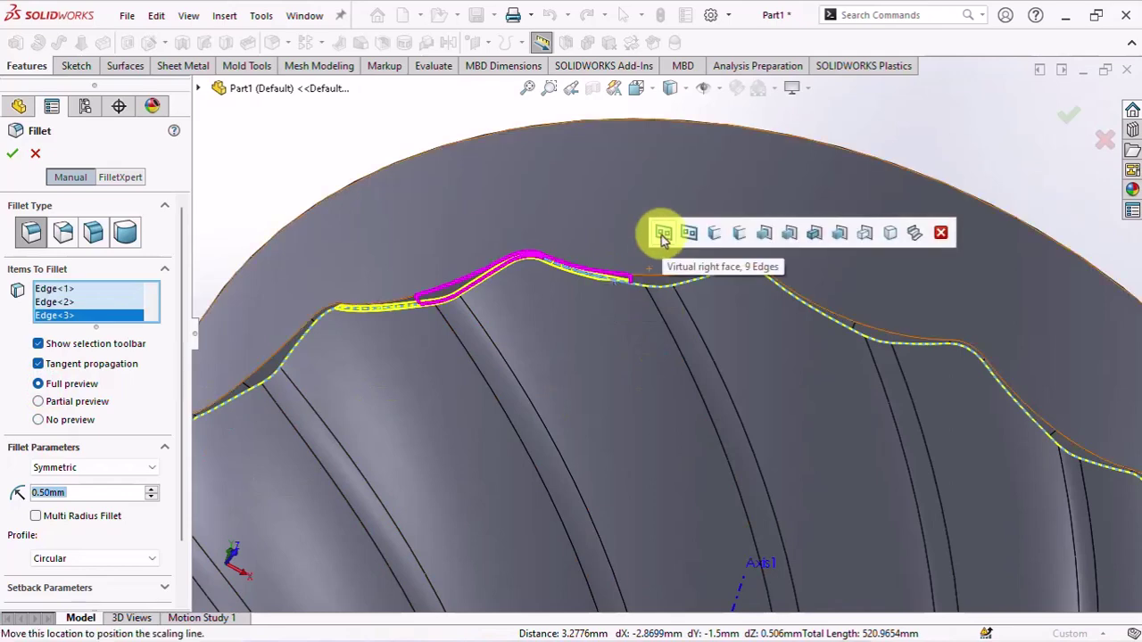
pyautogui.click(689, 233)
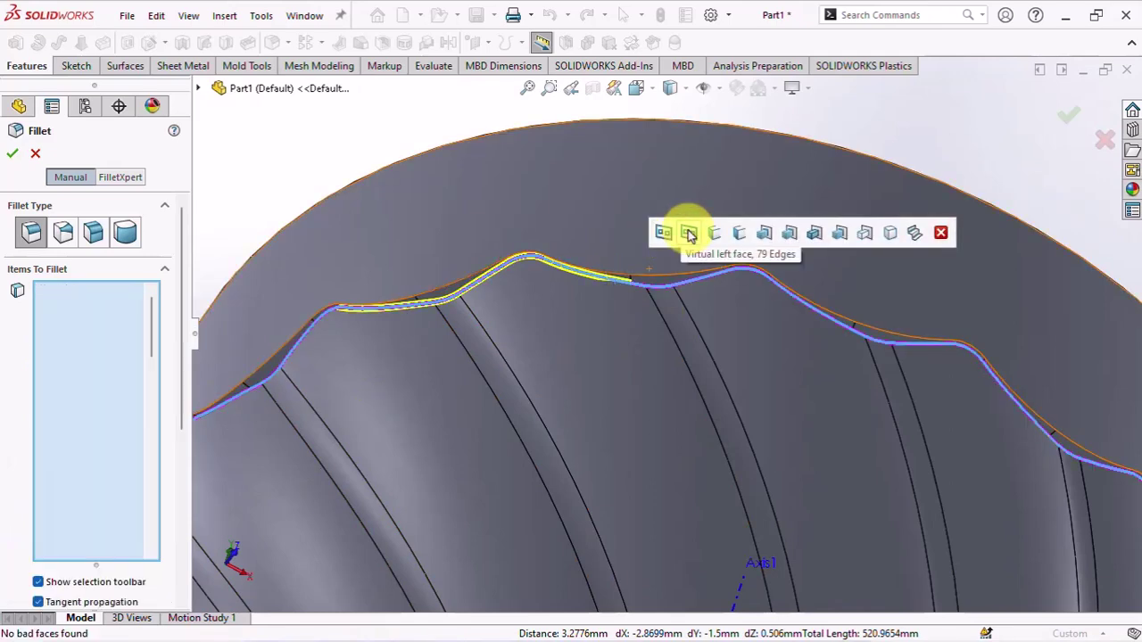
pyautogui.moveTo(688, 230); pyautogui.dragTo(818, 236, button='middle')
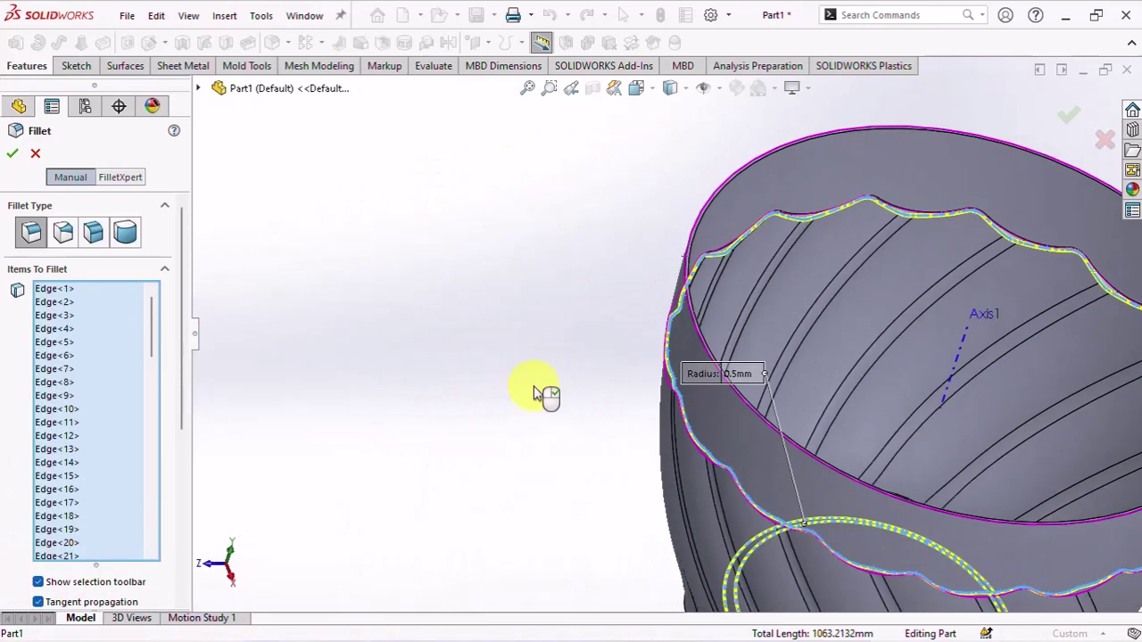
pyautogui.scroll(-5, 818, 236)
pyautogui.scroll(-2, 765, 242)
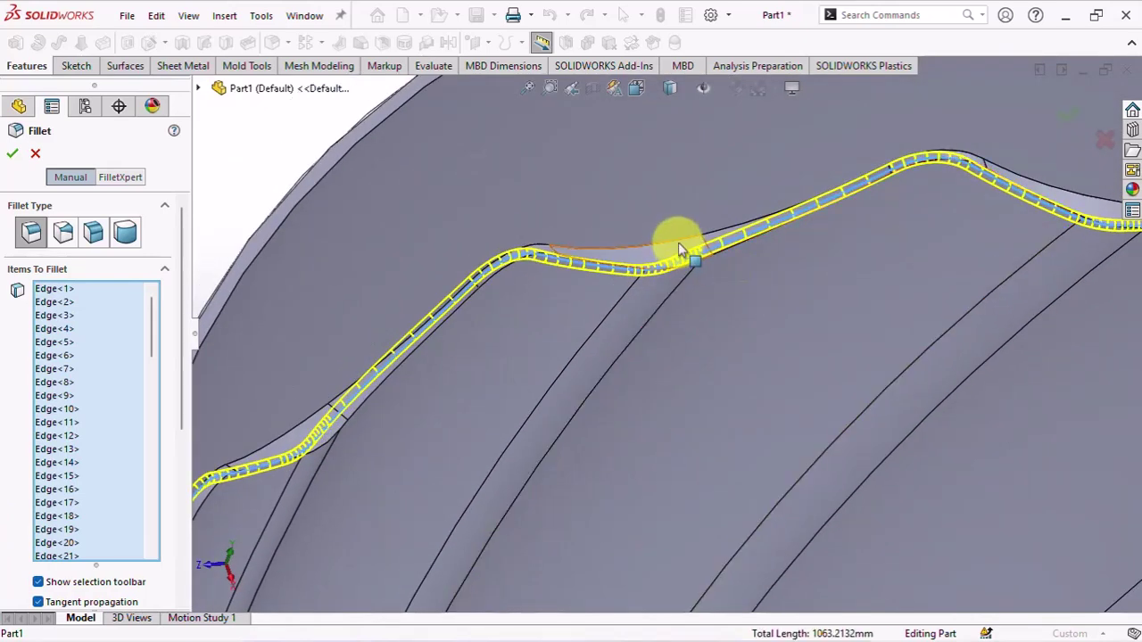
pyautogui.moveTo(183, 415); pyautogui.dragTo(176, 484)
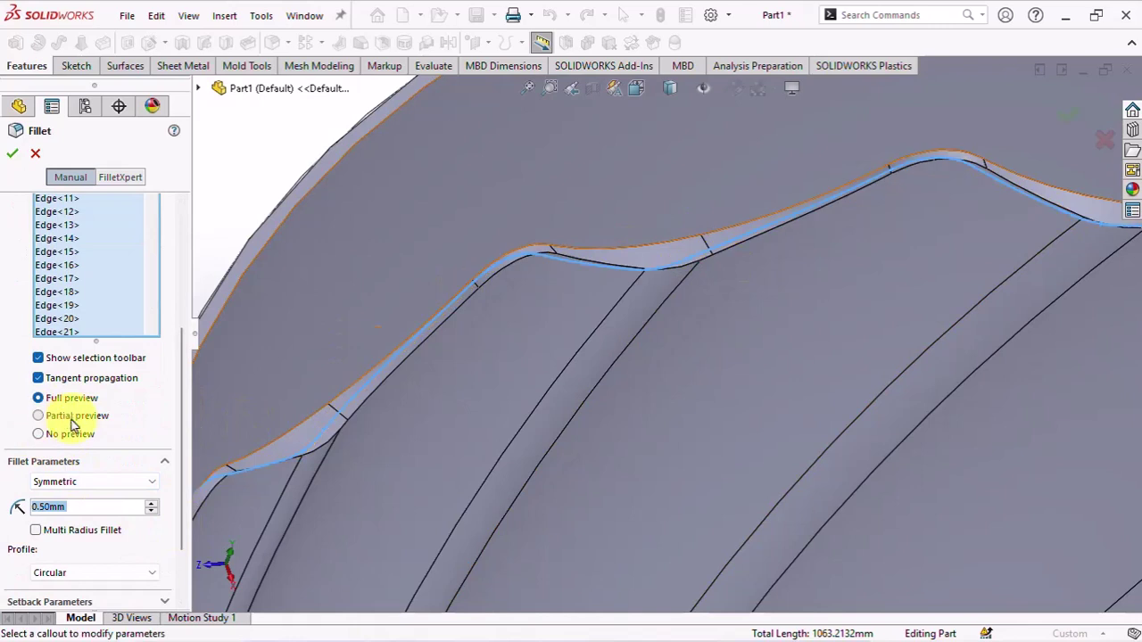
# Add the adjoining 47-edge band loop and apply the 0.5 mm fillet.
pyautogui.click(692, 242)
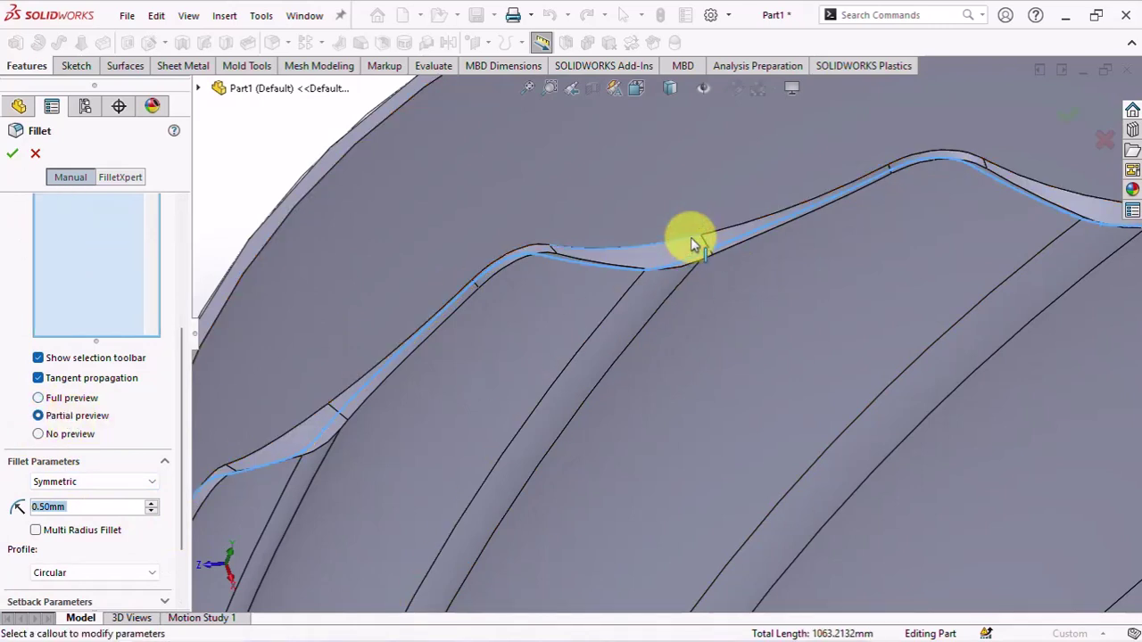
pyautogui.click(693, 241)
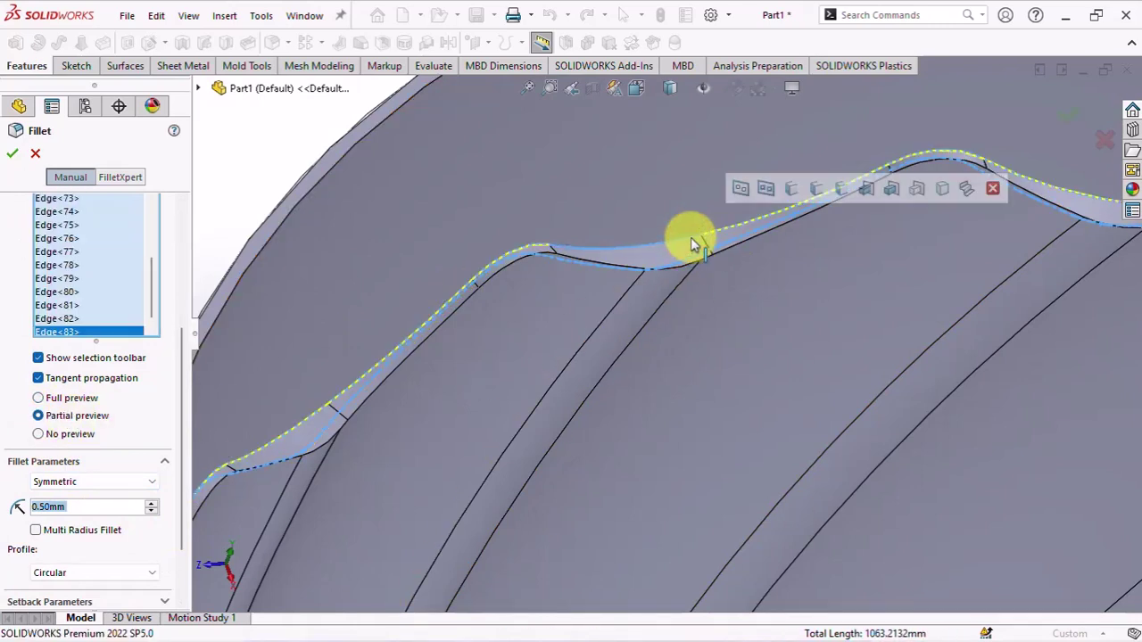
pyautogui.click(747, 196)
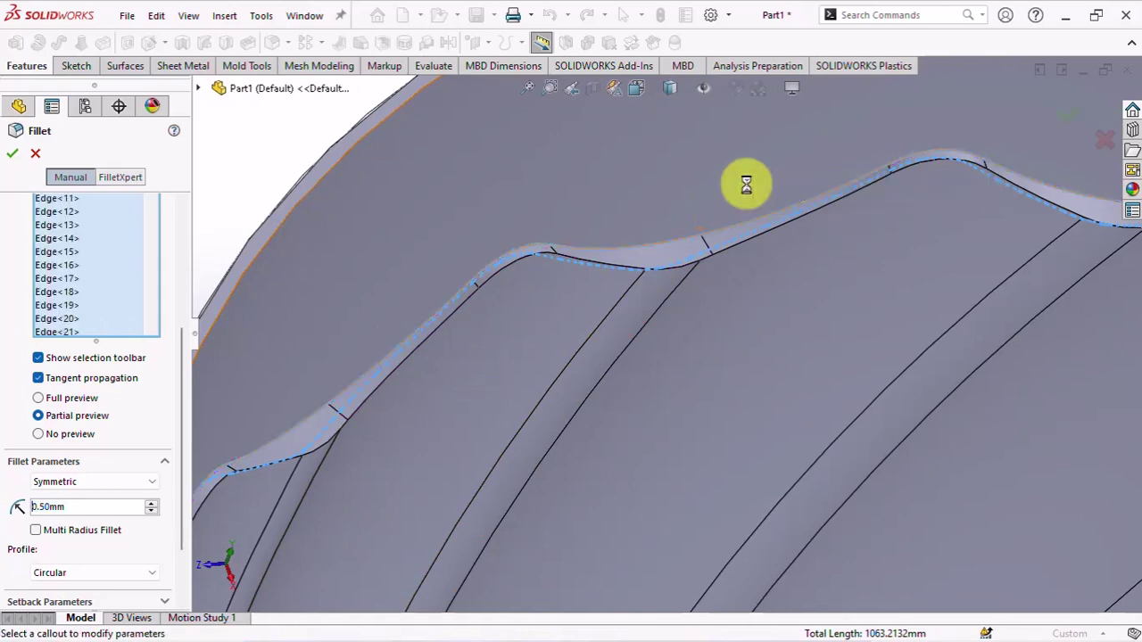
pyautogui.scroll(2, 676, 218)
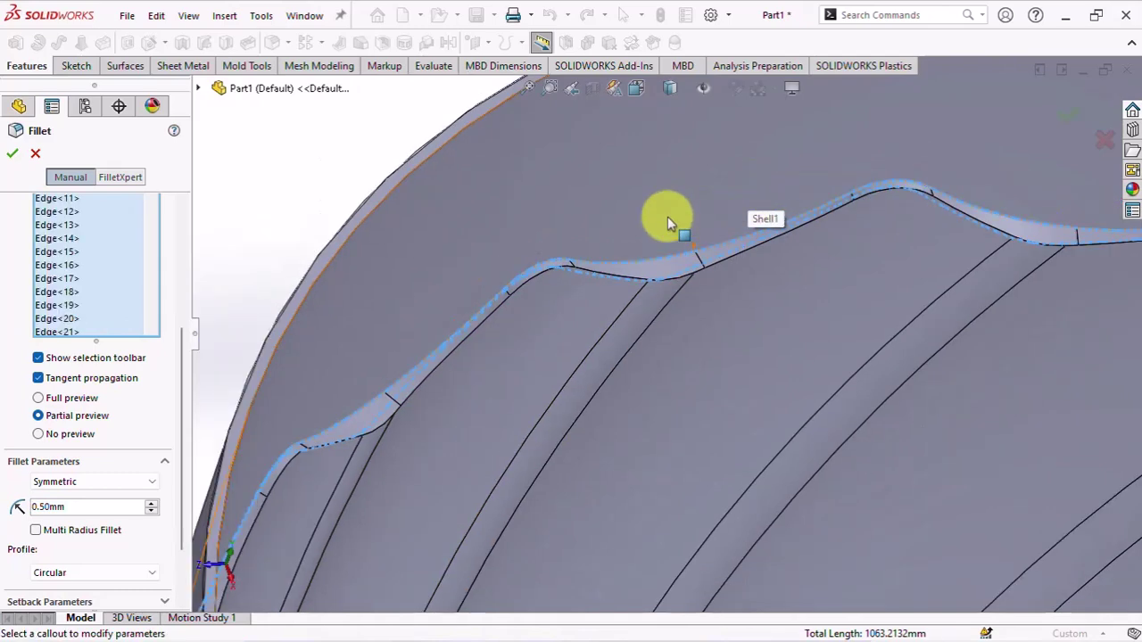
pyautogui.click(37, 398)
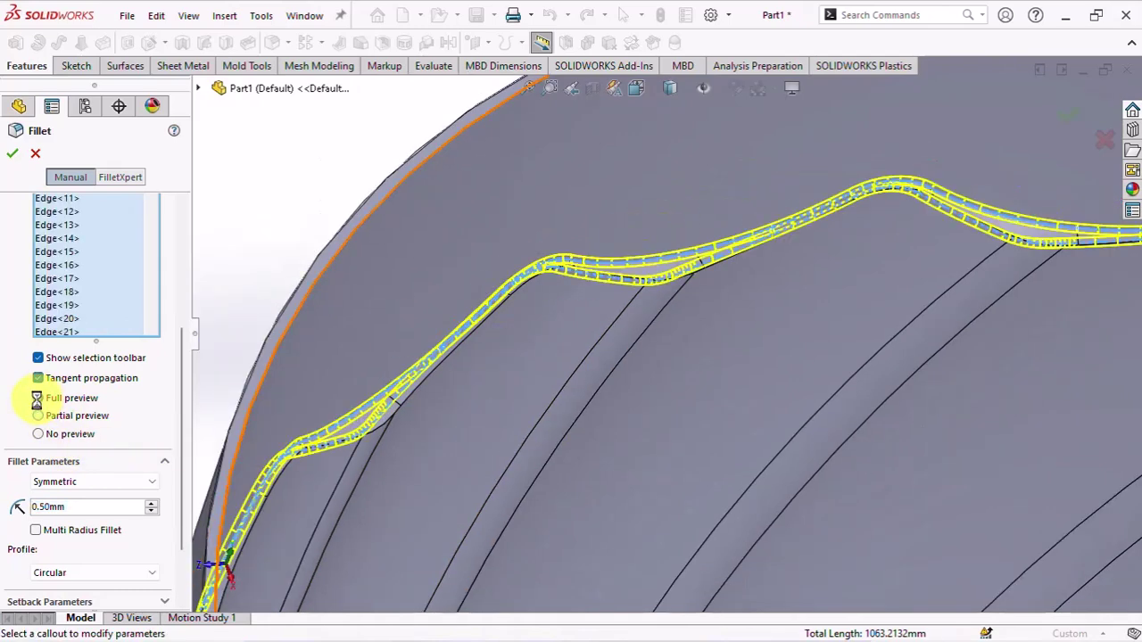
pyautogui.scroll(2, 511, 395)
pyautogui.scroll(3, 511, 395)
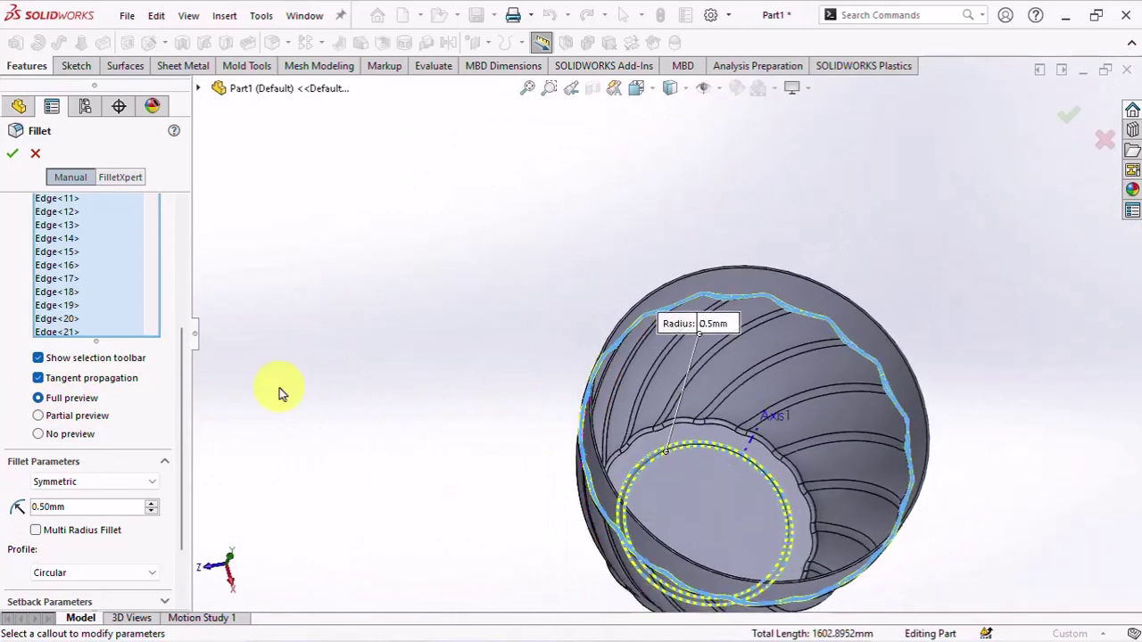
pyautogui.click(13, 156)
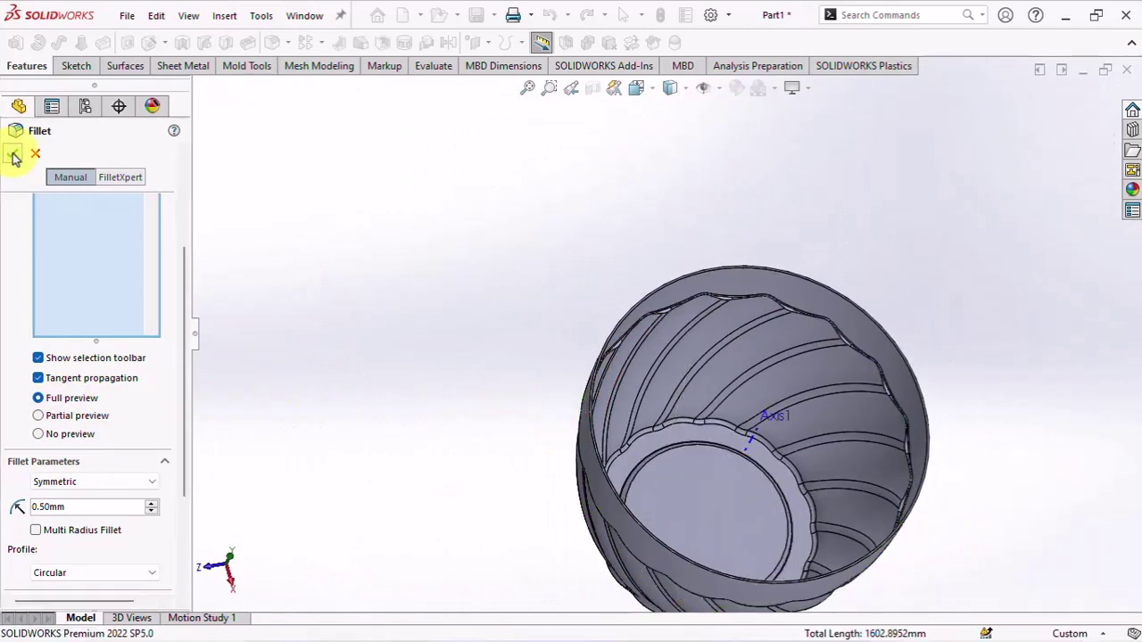
pyautogui.click(420, 335)
pyautogui.scroll(-1, 718, 451)
# Select the base rim edge and inner base edge for a 1.2 mm fillet.
pyautogui.moveTo(675, 370); pyautogui.dragTo(678, 377, button='middle')
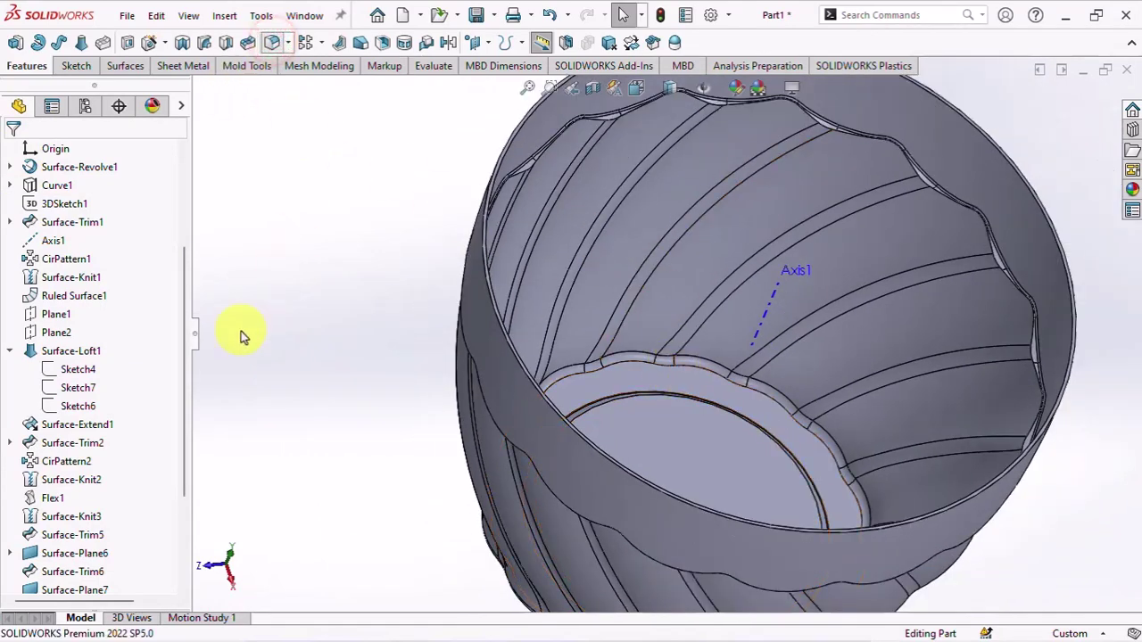
pyautogui.moveTo(284, 454); pyautogui.dragTo(351, 242, button='middle')
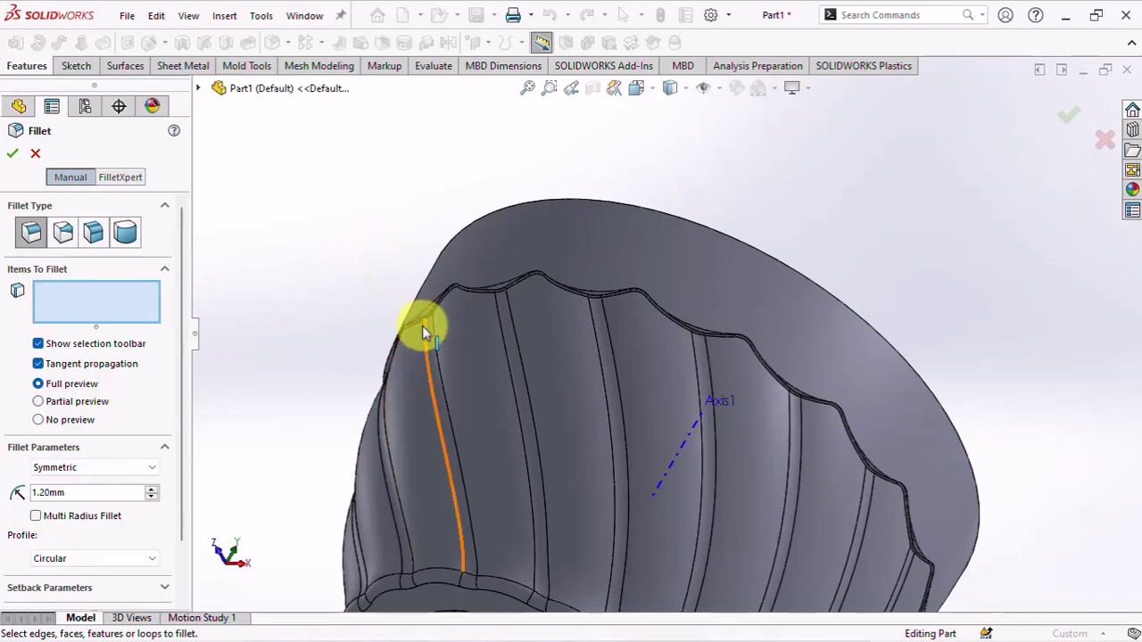
pyautogui.moveTo(422, 325); pyautogui.dragTo(512, 569, button='middle')
pyautogui.scroll(-3, 512, 569)
pyautogui.click(460, 473)
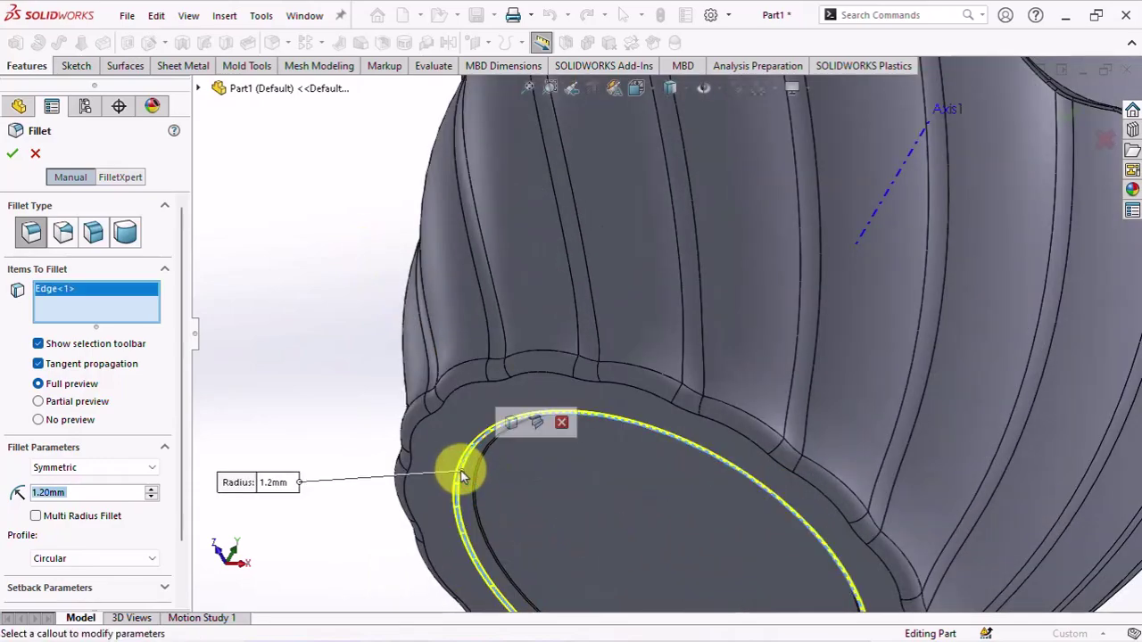
pyautogui.moveTo(459, 471)
pyautogui.mouseDown(button='middle')
pyautogui.moveTo(318, 573)
pyautogui.moveTo(437, 606)
pyautogui.moveTo(467, 547)
pyautogui.moveTo(578, 466)
pyautogui.mouseUp(button='middle')
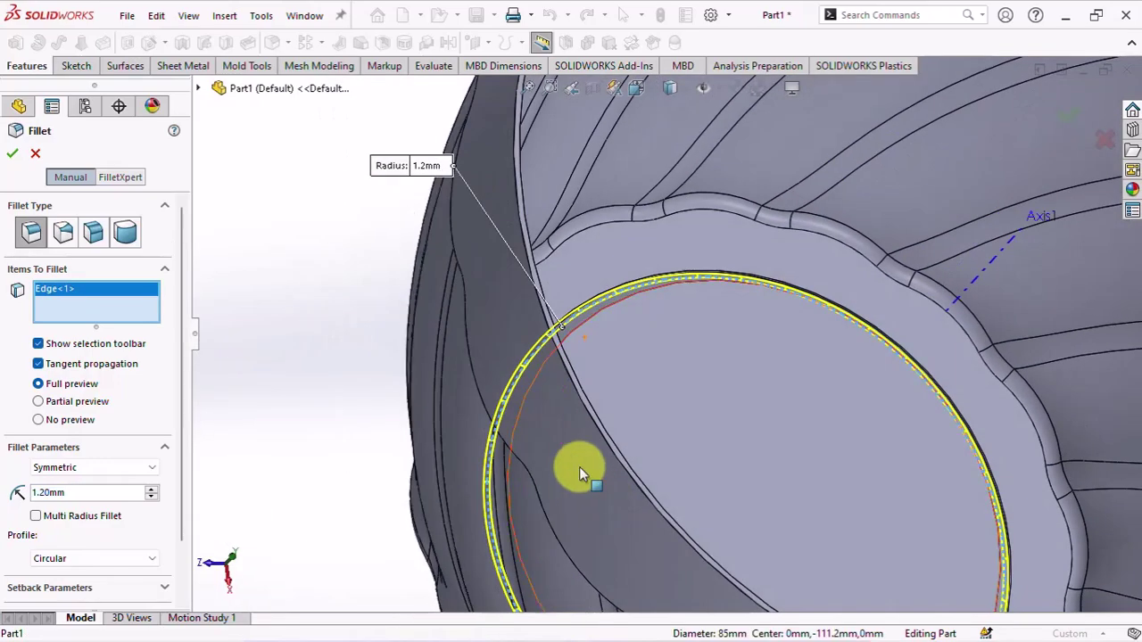
pyautogui.click(602, 312)
# Add the scalloped band's edge loops, including the 47-edge loop, and confirm the 1.2 mm fillet.
pyautogui.moveTo(602, 312)
pyautogui.mouseDown(button='middle')
pyautogui.moveTo(642, 355)
pyautogui.moveTo(752, 331)
pyautogui.moveTo(708, 275)
pyautogui.moveTo(747, 241)
pyautogui.moveTo(595, 264)
pyautogui.mouseUp(button='middle')
pyautogui.click(557, 286)
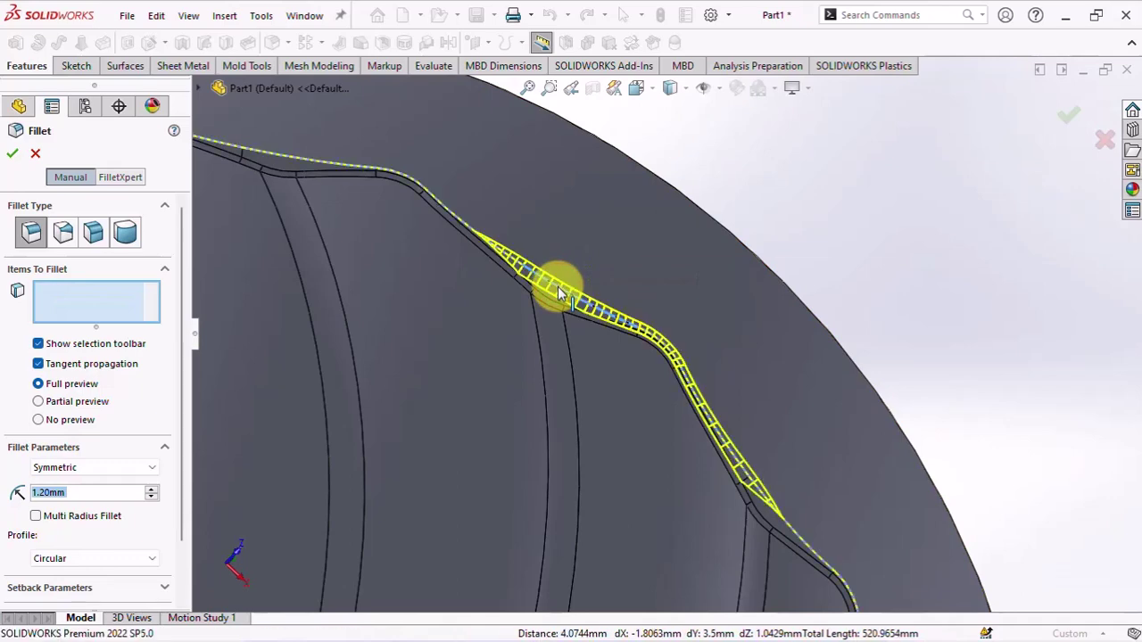
pyautogui.click(610, 239)
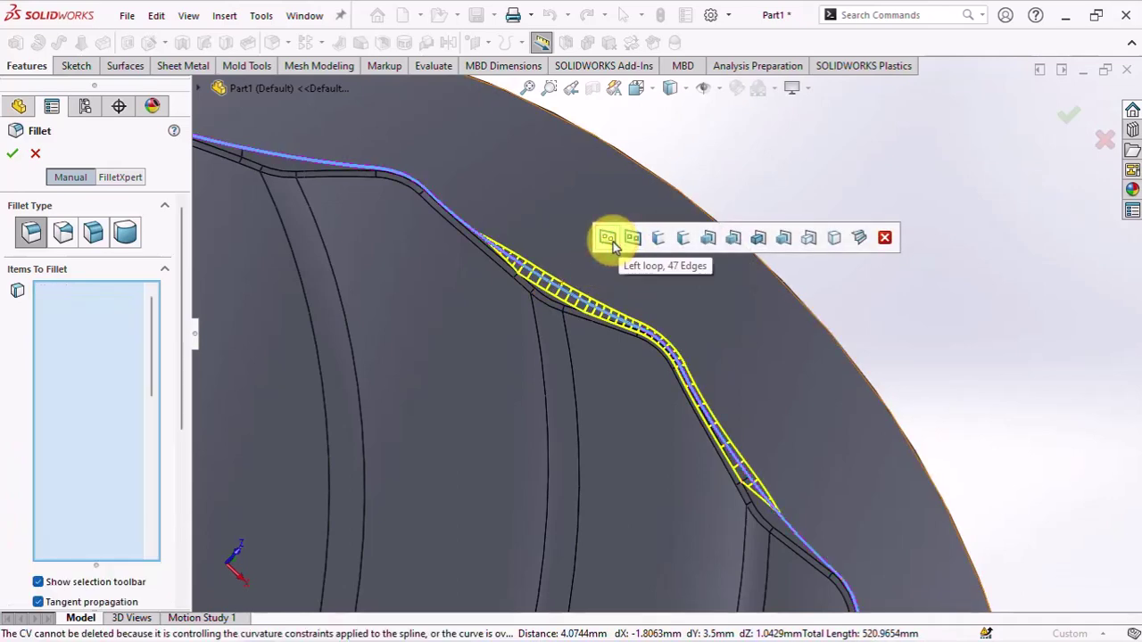
pyautogui.moveTo(613, 245)
pyautogui.mouseDown(button='middle')
pyautogui.moveTo(670, 326)
pyautogui.moveTo(561, 283)
pyautogui.mouseUp(button='middle')
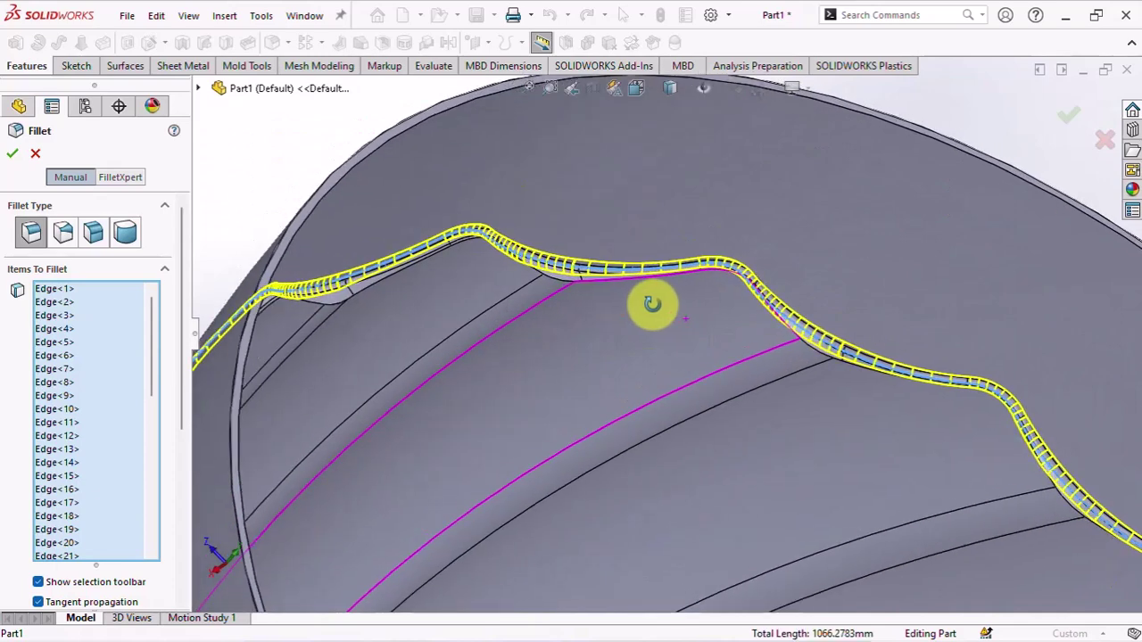
pyautogui.click(561, 283)
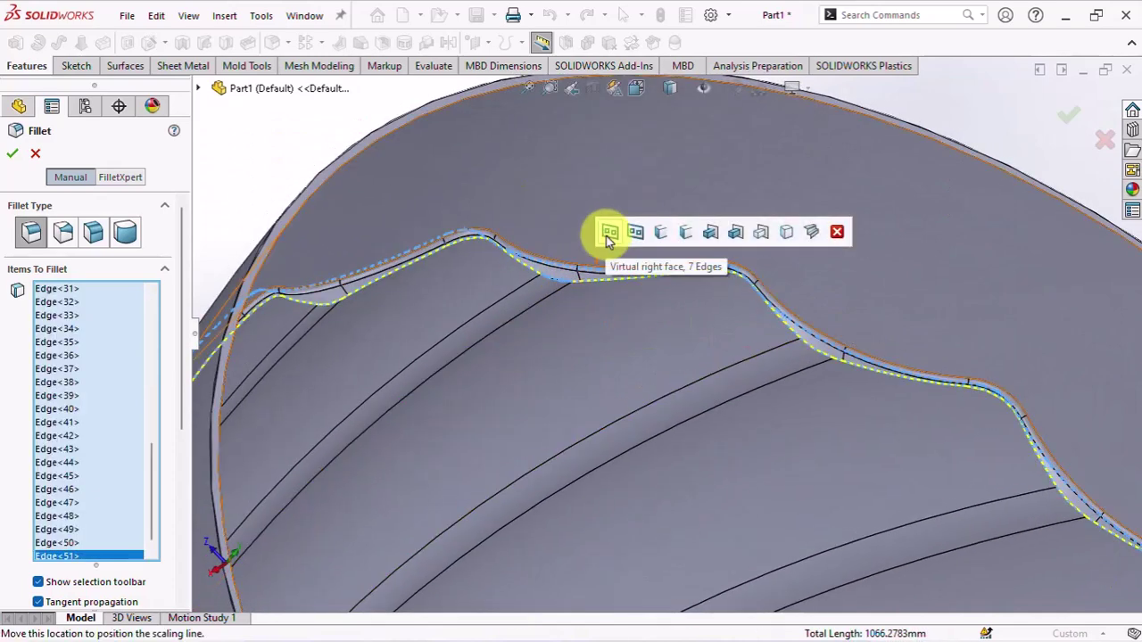
pyautogui.click(634, 233)
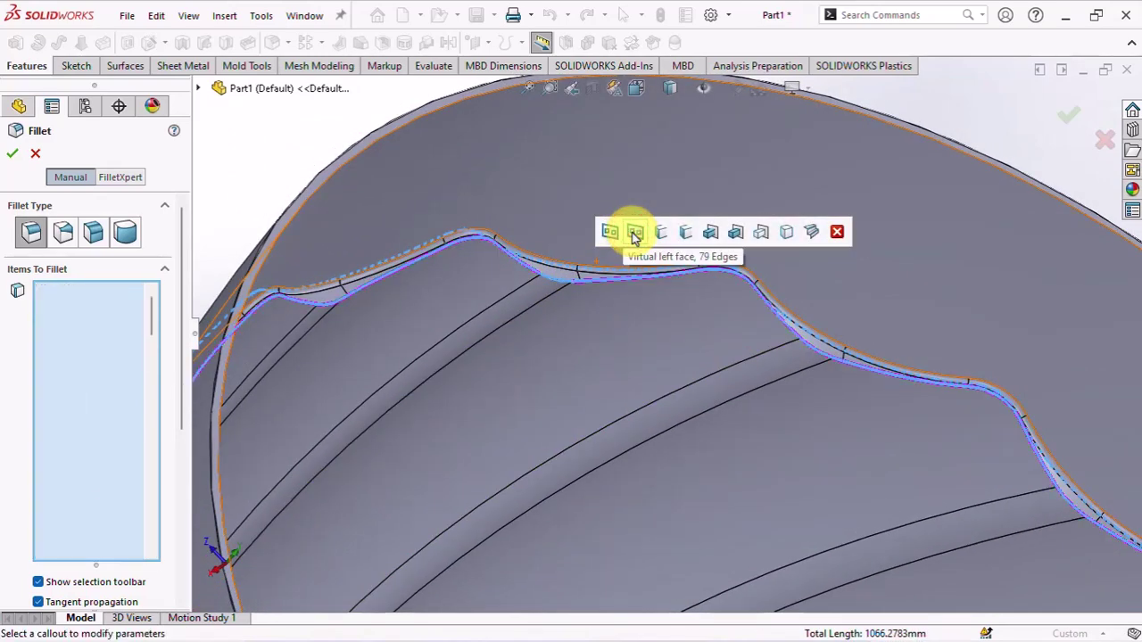
pyautogui.press('f')
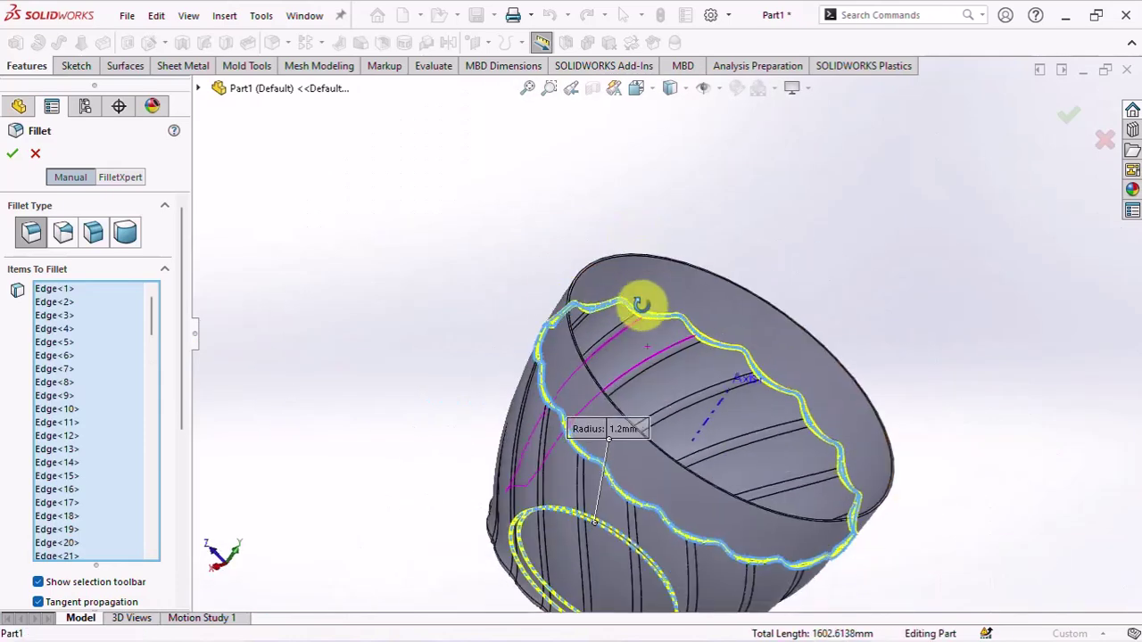
pyautogui.click(13, 153)
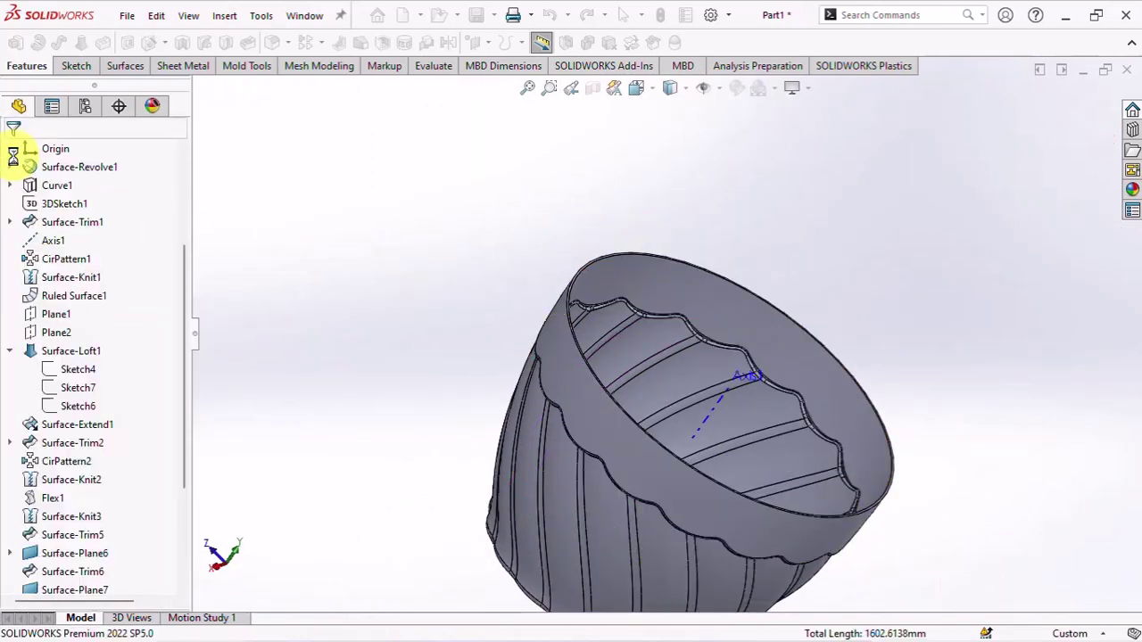
# Make Sketch1 under Surface-Revolve1 visible beside the vase rim.
pyautogui.moveTo(332, 208)
pyautogui.mouseDown(button='middle')
pyautogui.moveTo(378, 255)
pyautogui.moveTo(377, 280)
pyautogui.moveTo(395, 187)
pyautogui.moveTo(408, 275)
pyautogui.moveTo(407, 250)
pyautogui.mouseUp(button='middle')
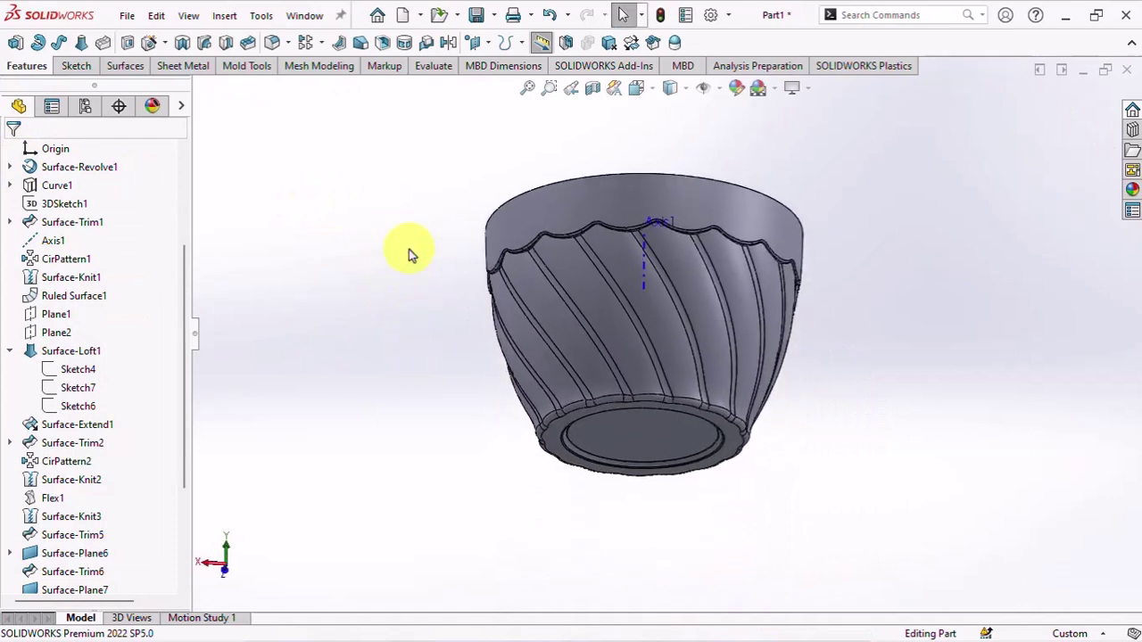
pyautogui.moveTo(484, 198)
pyautogui.mouseDown(button='middle')
pyautogui.moveTo(391, 293)
pyautogui.moveTo(288, 323)
pyautogui.mouseUp(button='middle')
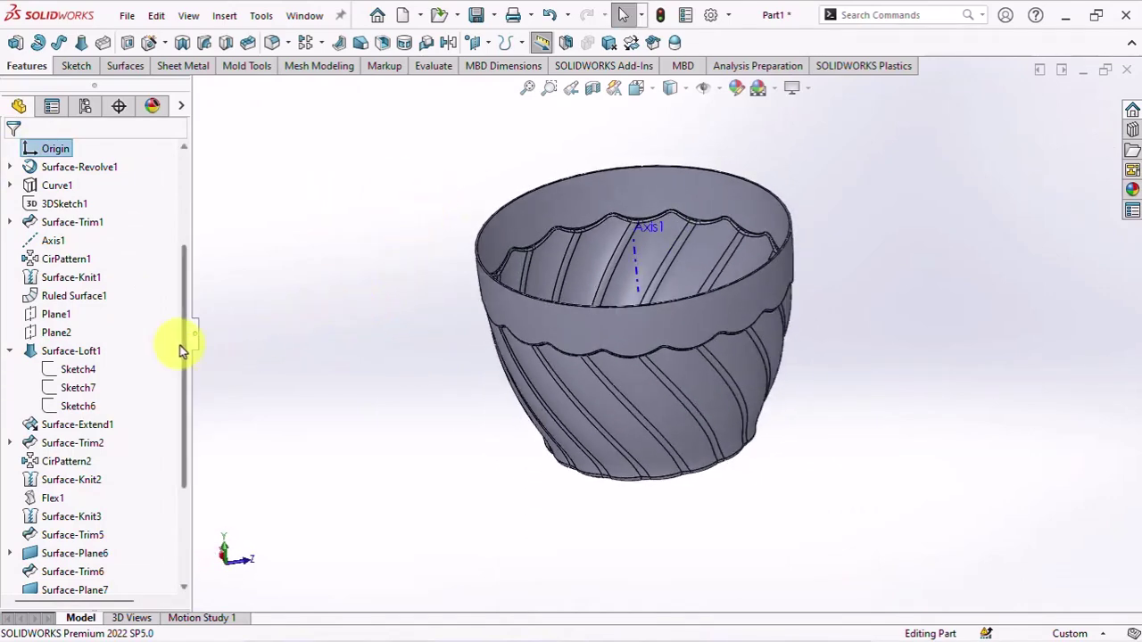
pyautogui.moveTo(182, 348); pyautogui.dragTo(129, 254)
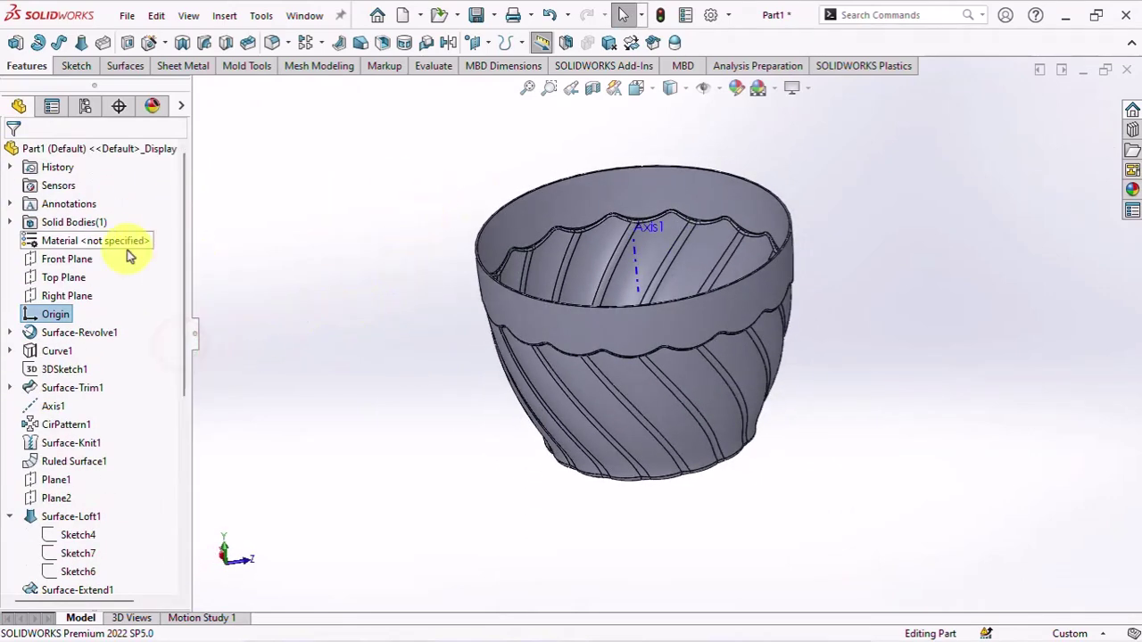
pyautogui.click(10, 333)
pyautogui.click(78, 350)
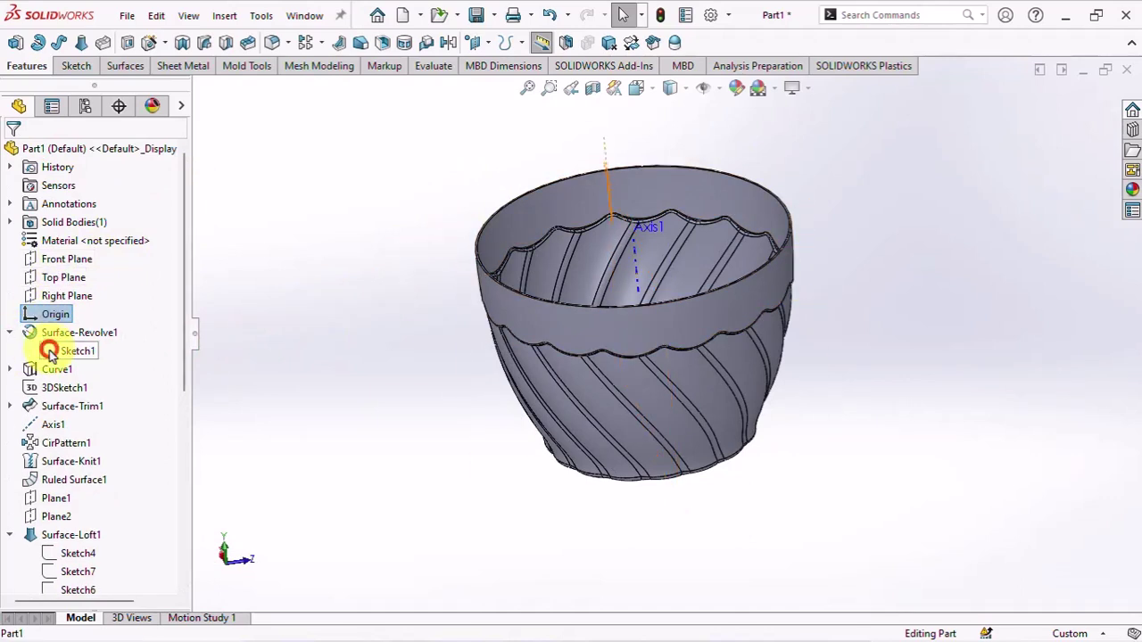
pyautogui.click(64, 326)
pyautogui.click(247, 334)
pyautogui.moveTo(323, 282); pyautogui.dragTo(392, 284, button='middle')
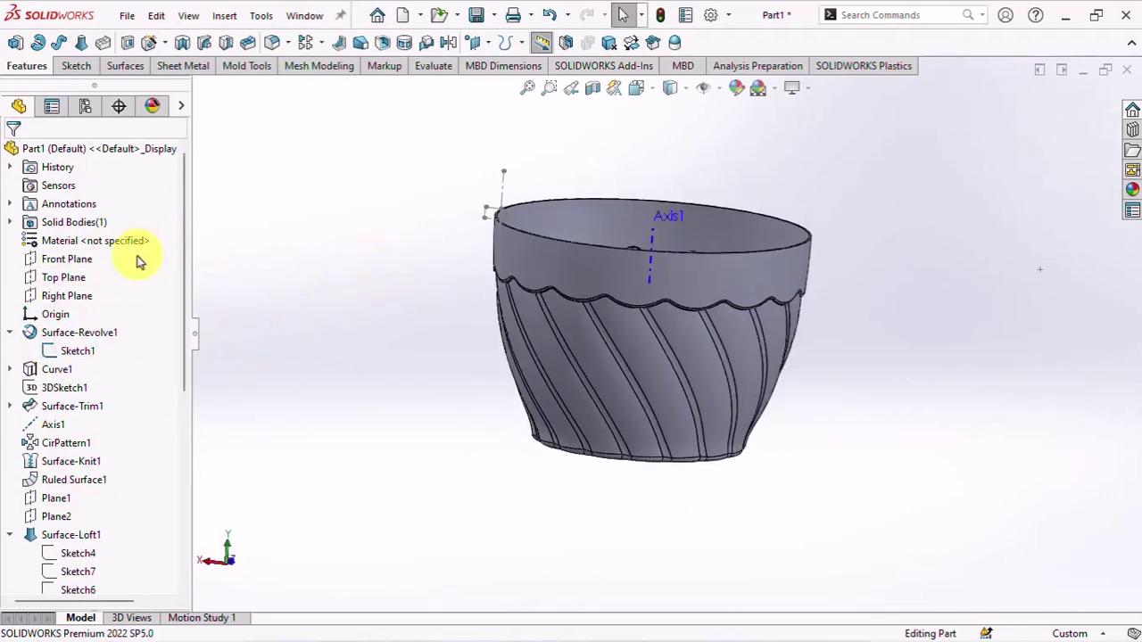
# On the Front Plane, convert two Sketch1 profile lines and the vase's outer silhouette edge.
pyautogui.click(61, 259)
pyautogui.click(72, 237)
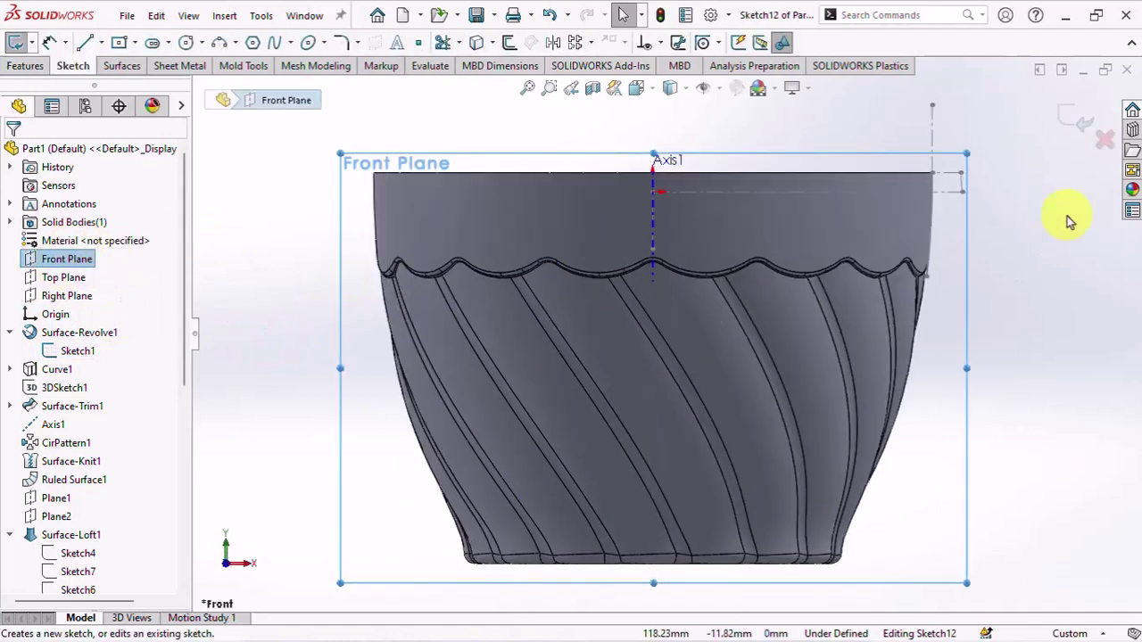
pyautogui.scroll(-3, 841, 217)
pyautogui.scroll(-2, 816, 225)
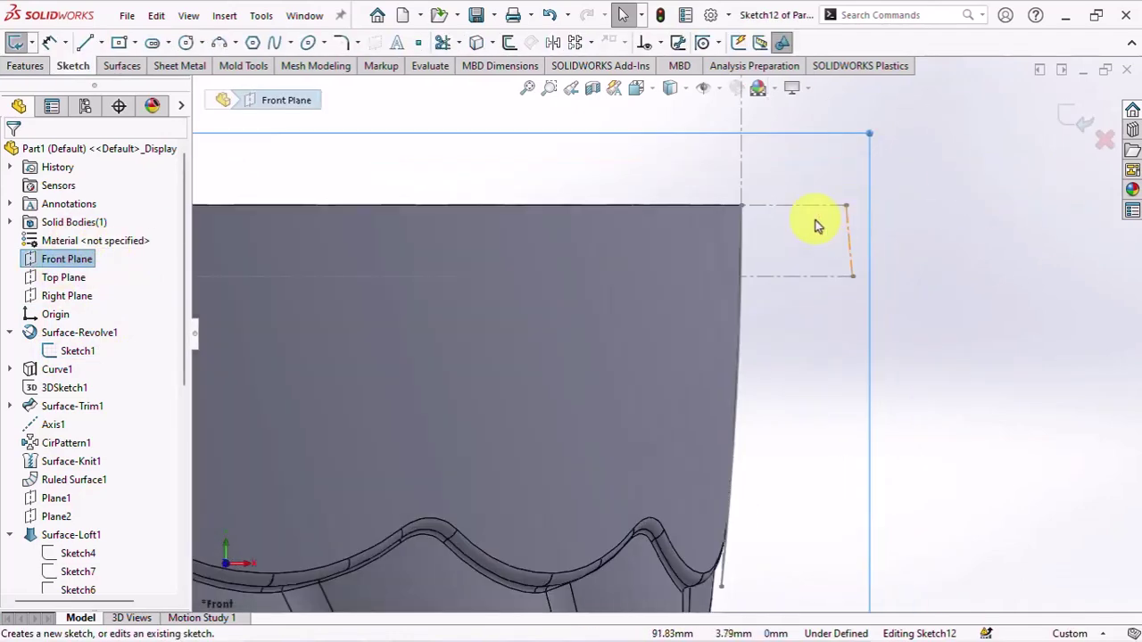
pyautogui.click(473, 42)
pyautogui.click(847, 256)
pyautogui.click(822, 207)
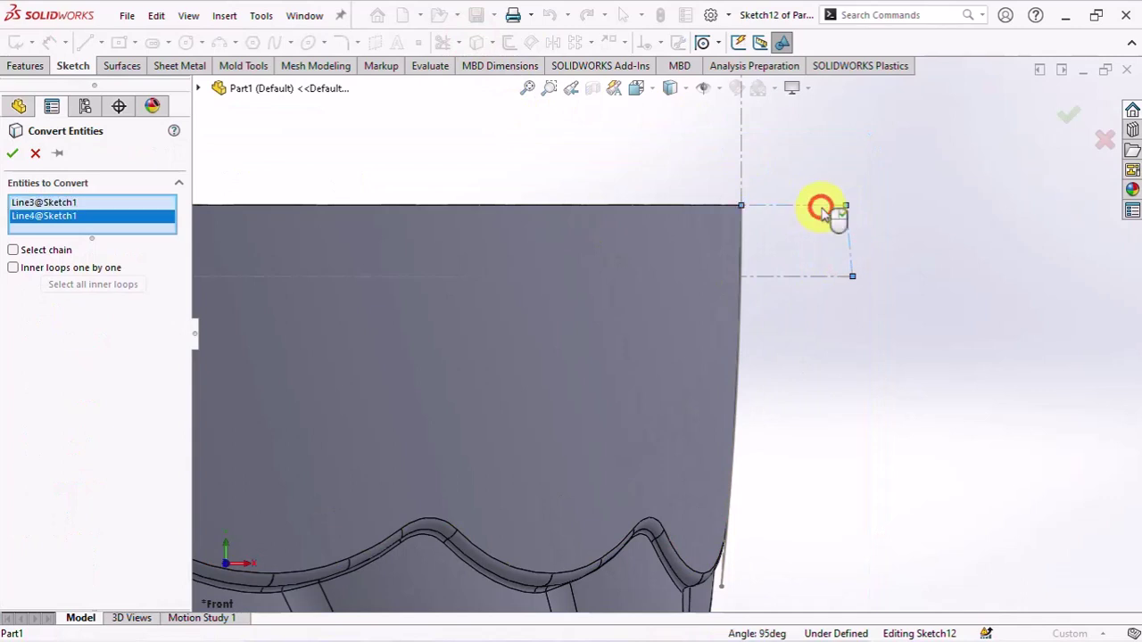
pyautogui.scroll(-2, 802, 239)
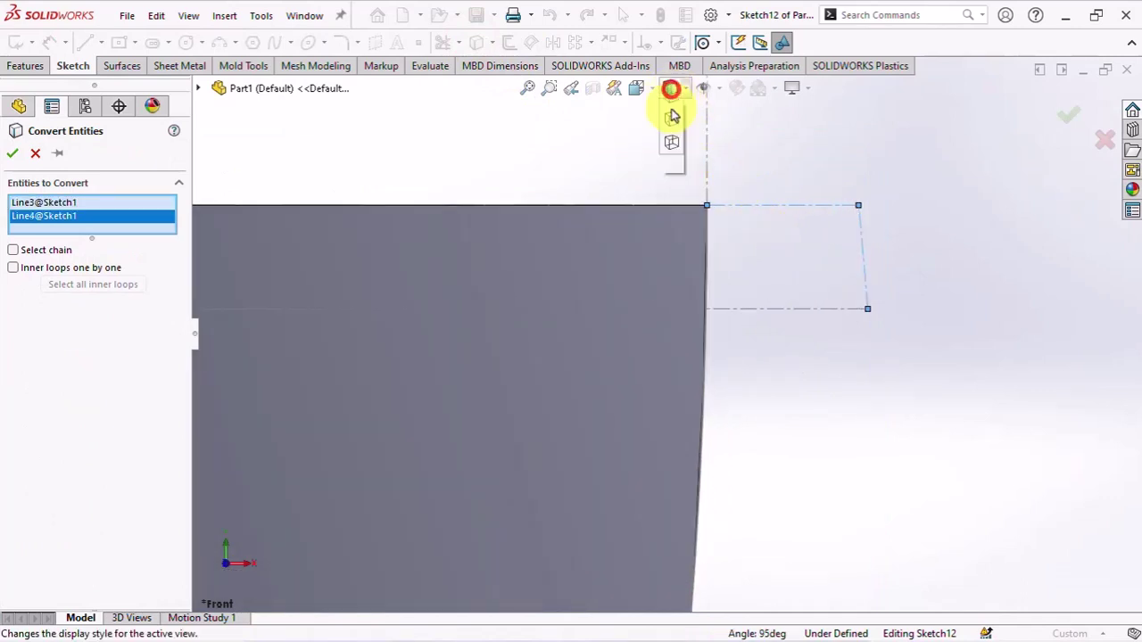
pyautogui.click(671, 116)
pyautogui.scroll(-2, 736, 242)
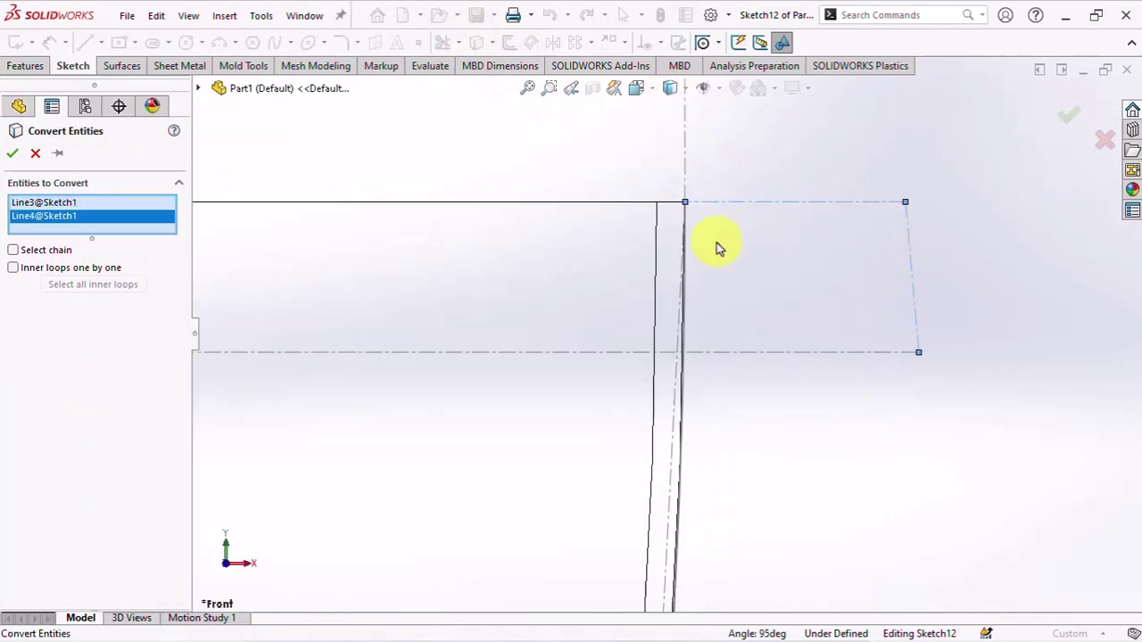
pyautogui.click(659, 250)
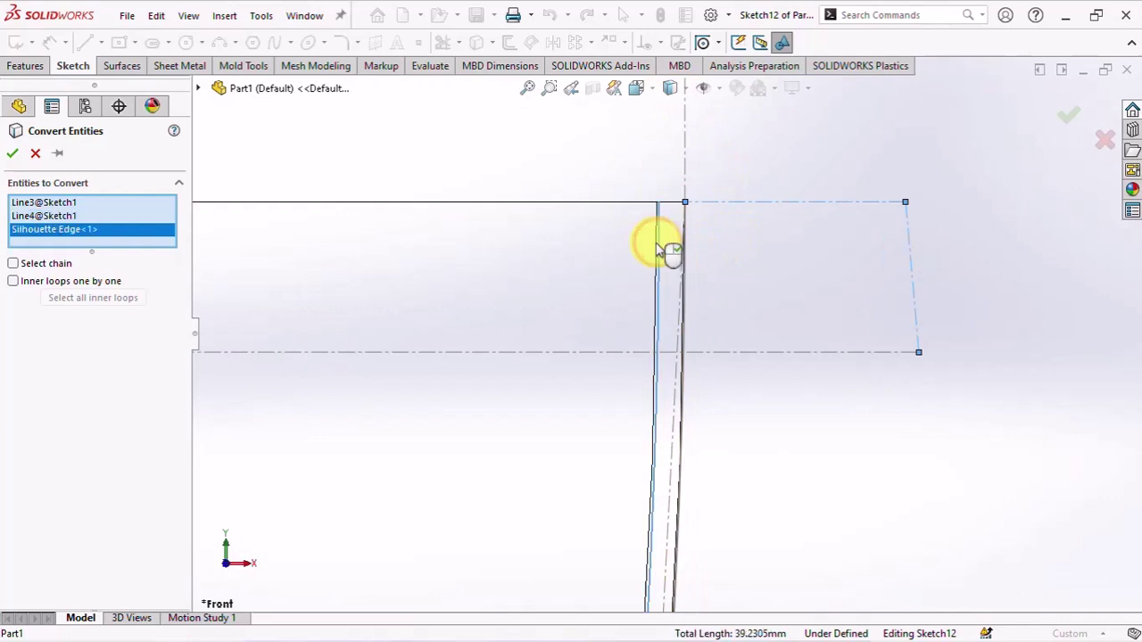
pyautogui.click(12, 152)
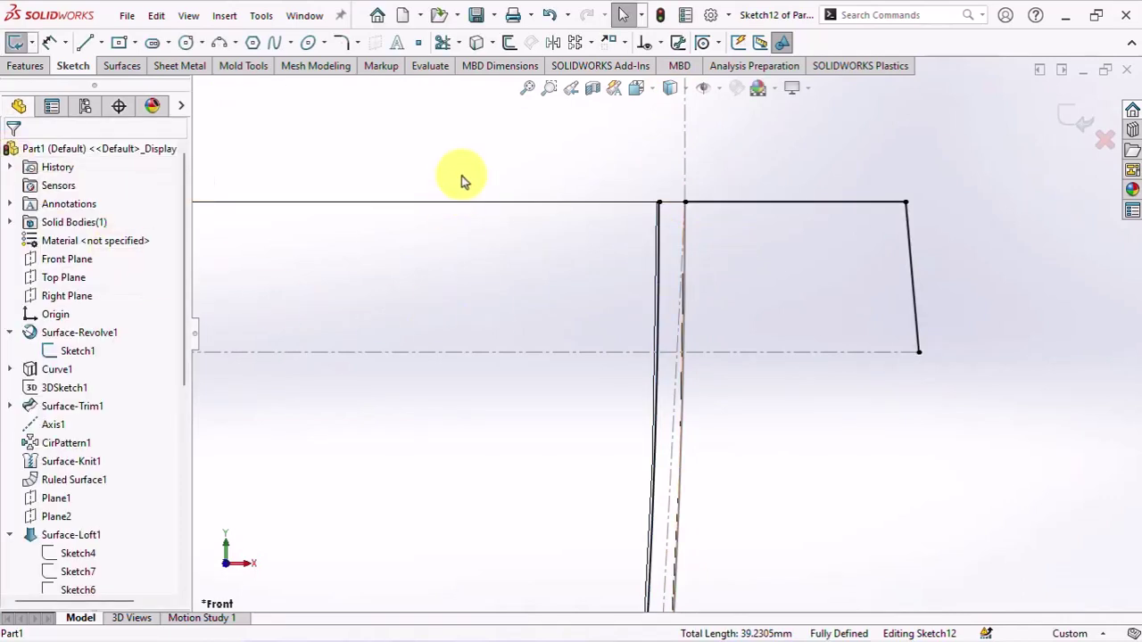
# Offset the slanted rim line outward by 1.00 mm and add a short horizontal closing line.
pyautogui.click(506, 44)
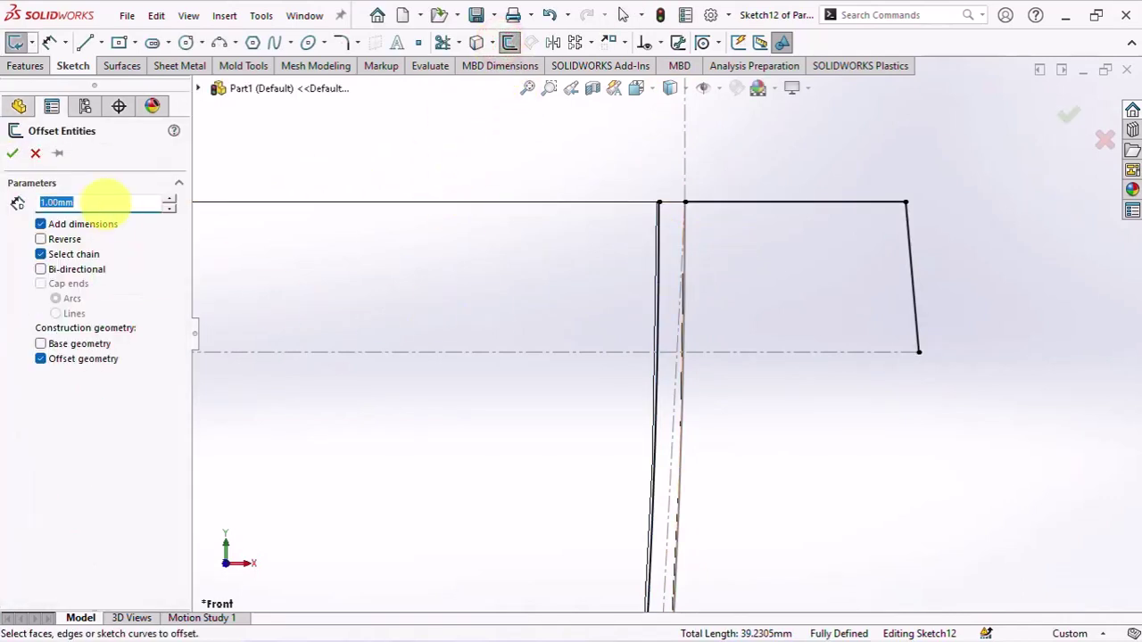
pyautogui.click(916, 314)
pyautogui.click(13, 153)
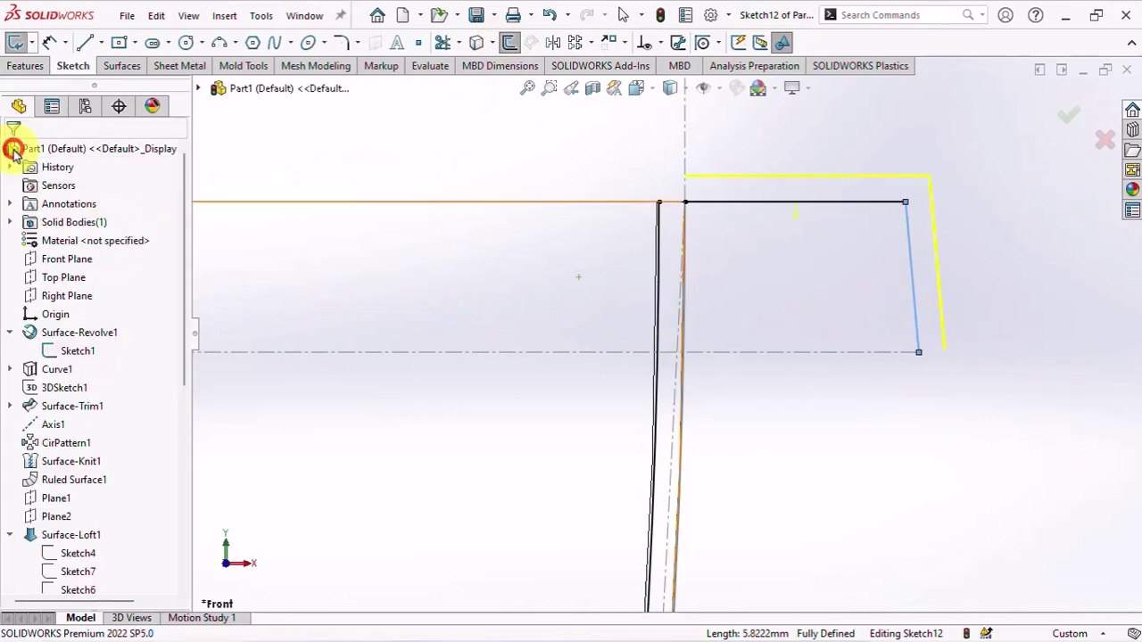
pyautogui.press('l')
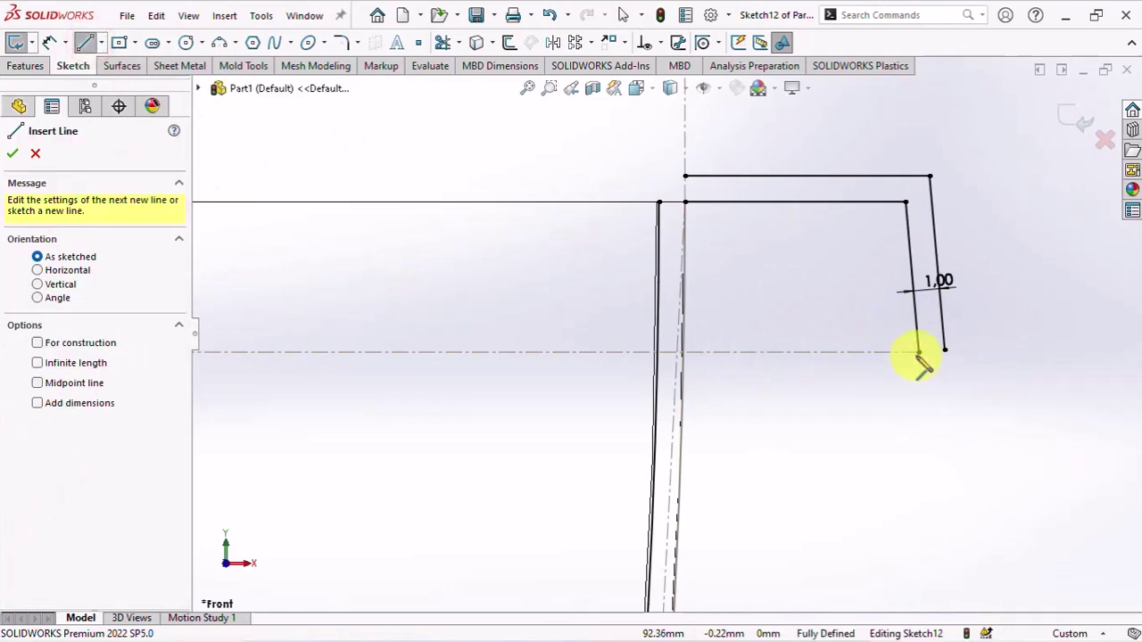
pyautogui.click(919, 350)
pyautogui.click(960, 350)
pyautogui.rightClick(960, 351)
pyautogui.click(980, 368)
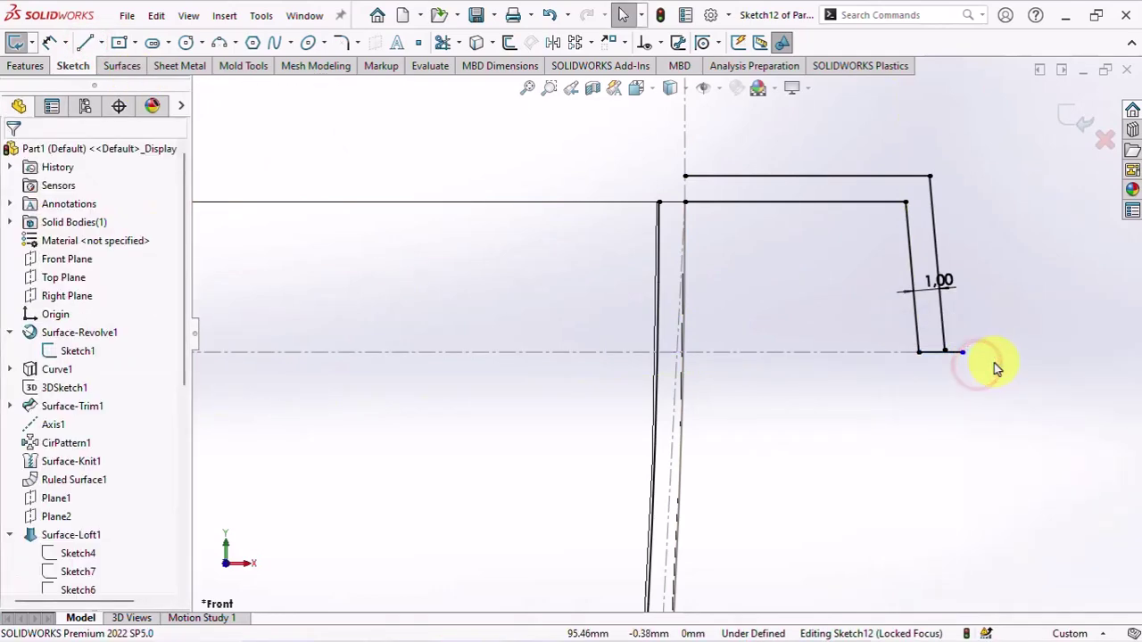
# Trim the lip lines into corners to close the profile, then return to Shaded With Edges.
pyautogui.click(442, 42)
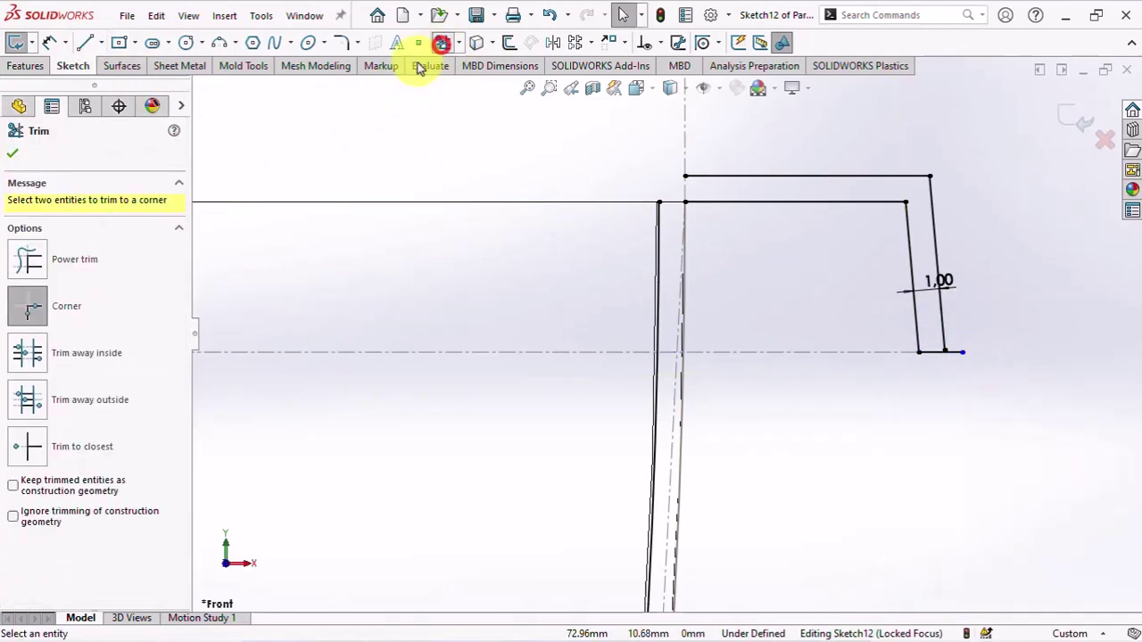
pyautogui.click(930, 342)
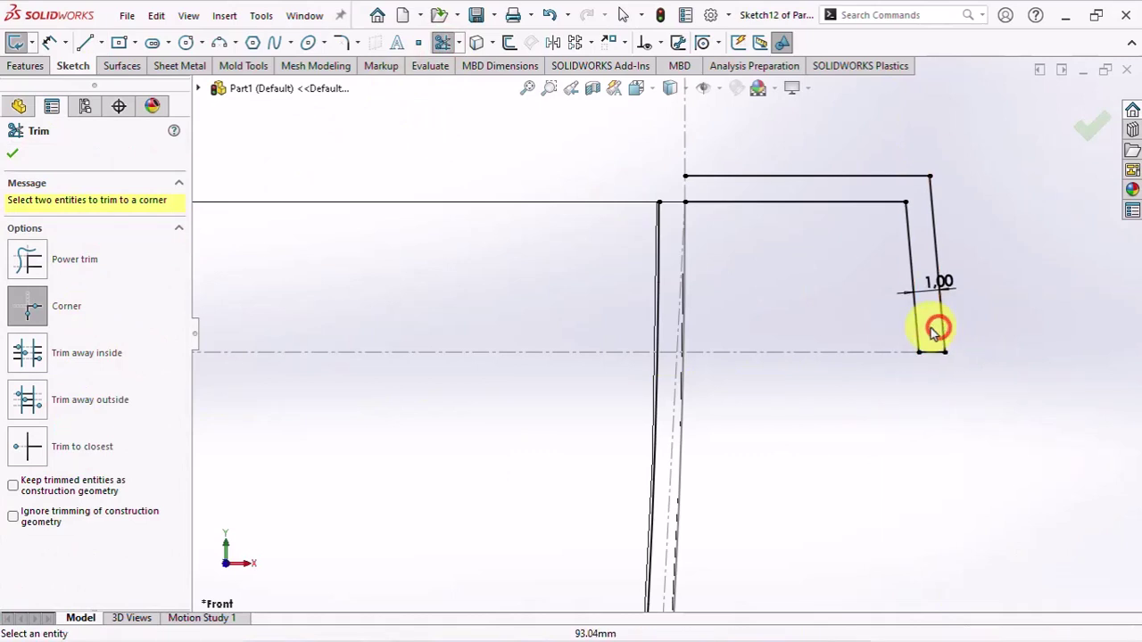
pyautogui.click(658, 262)
pyautogui.click(706, 176)
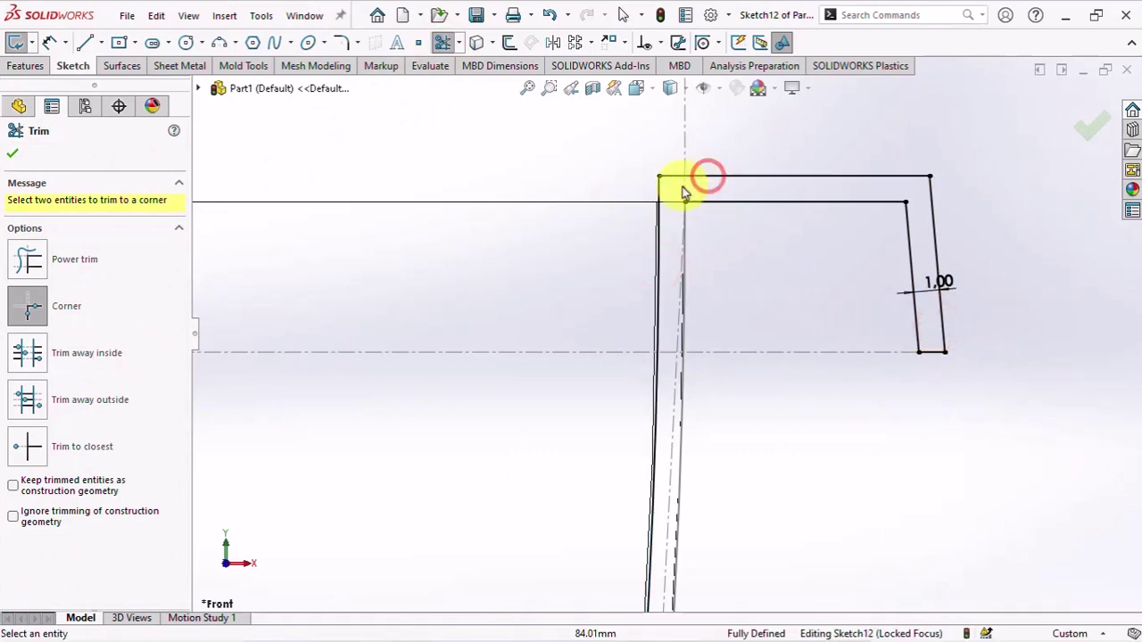
pyautogui.click(657, 186)
pyautogui.click(705, 201)
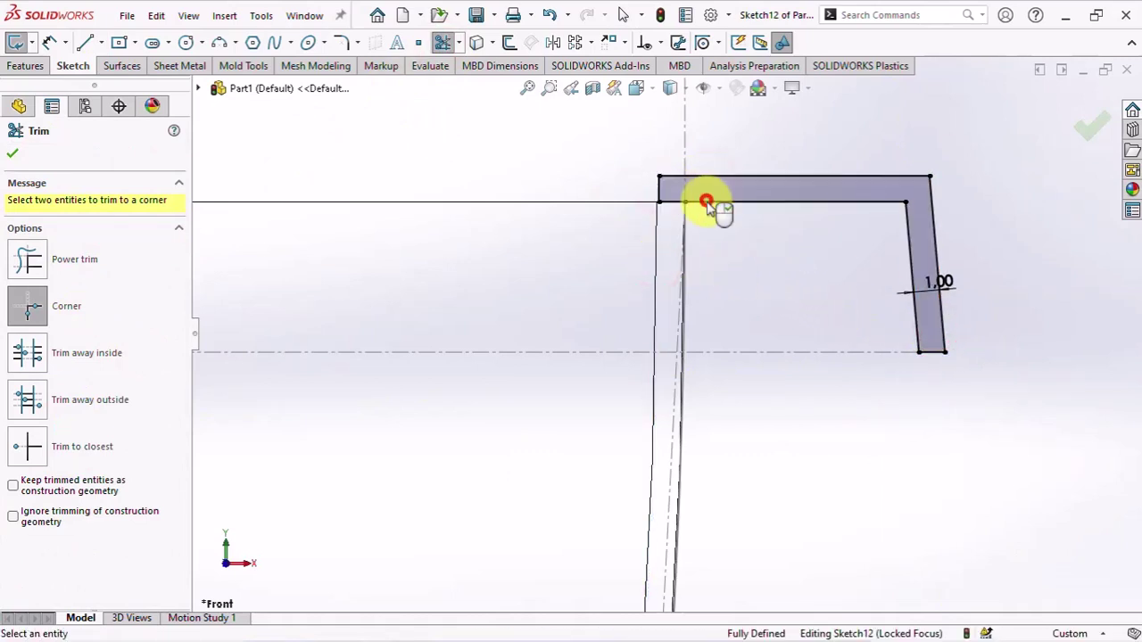
pyautogui.click(13, 157)
pyautogui.scroll(5, 776, 300)
pyautogui.moveTo(776, 301); pyautogui.dragTo(756, 345, button='middle')
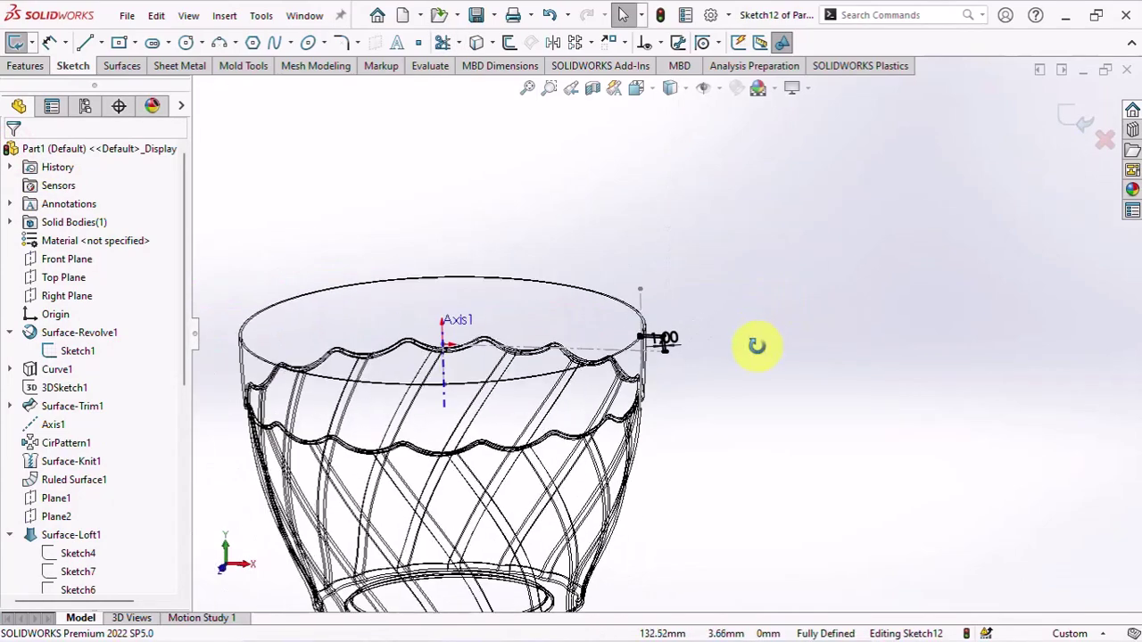
pyautogui.click(670, 88)
pyautogui.click(666, 109)
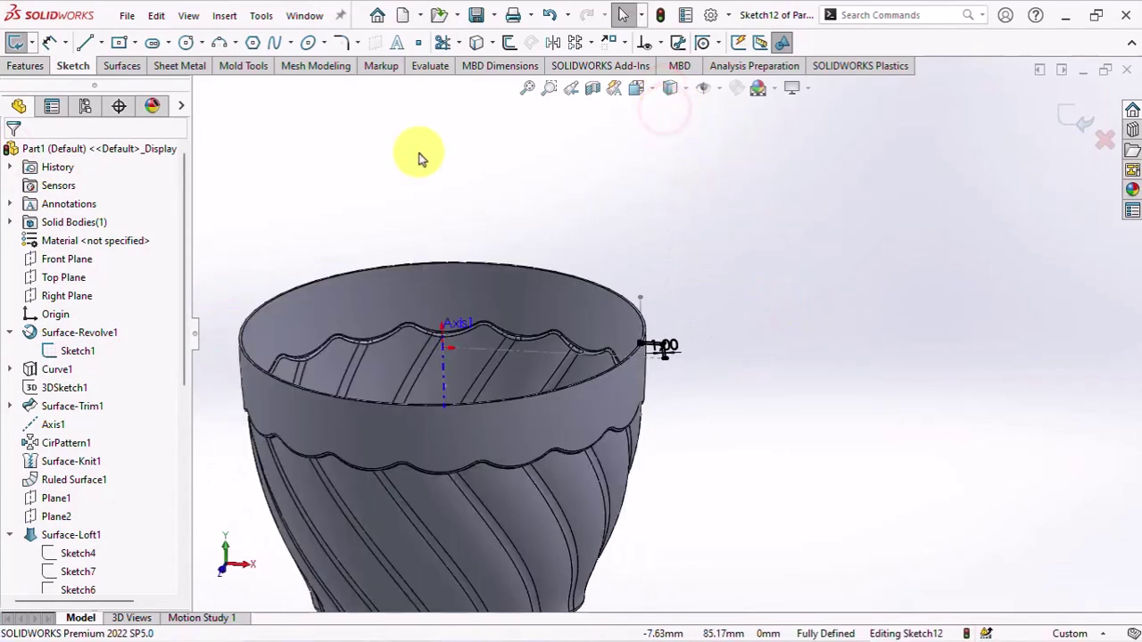
pyautogui.click(25, 68)
pyautogui.click(38, 44)
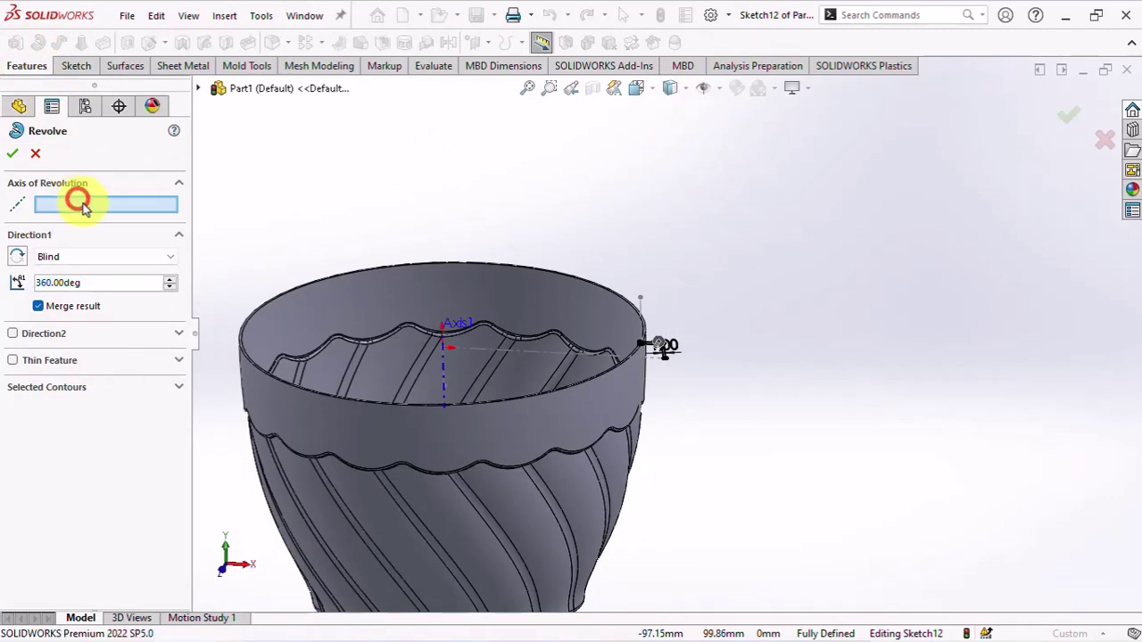
pyautogui.click(446, 375)
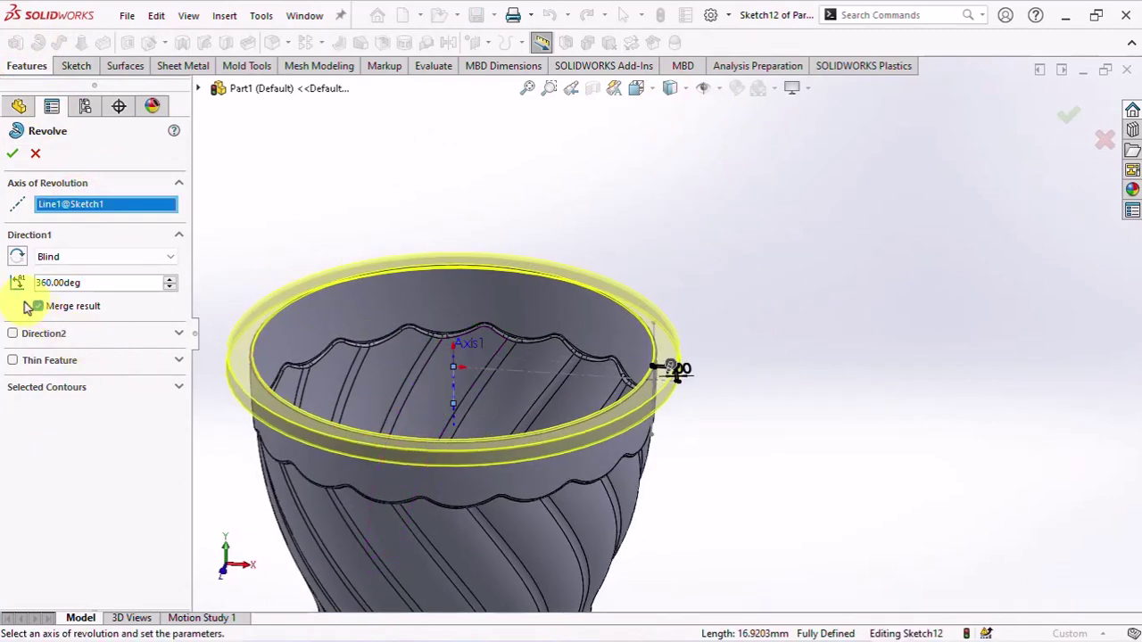
pyautogui.click(12, 154)
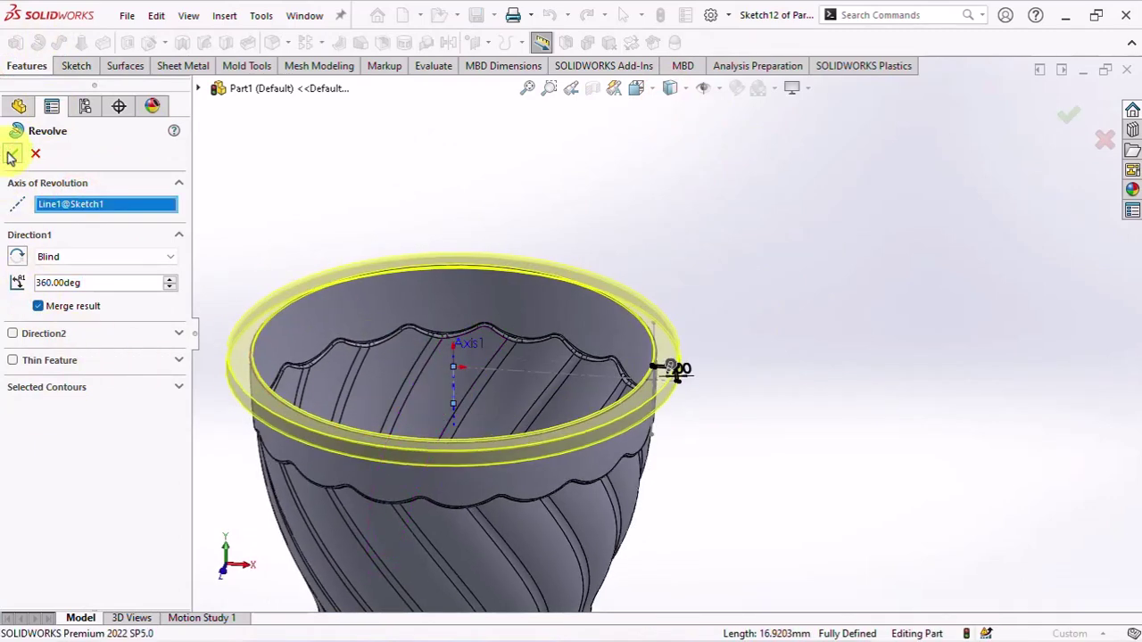
pyautogui.click(349, 191)
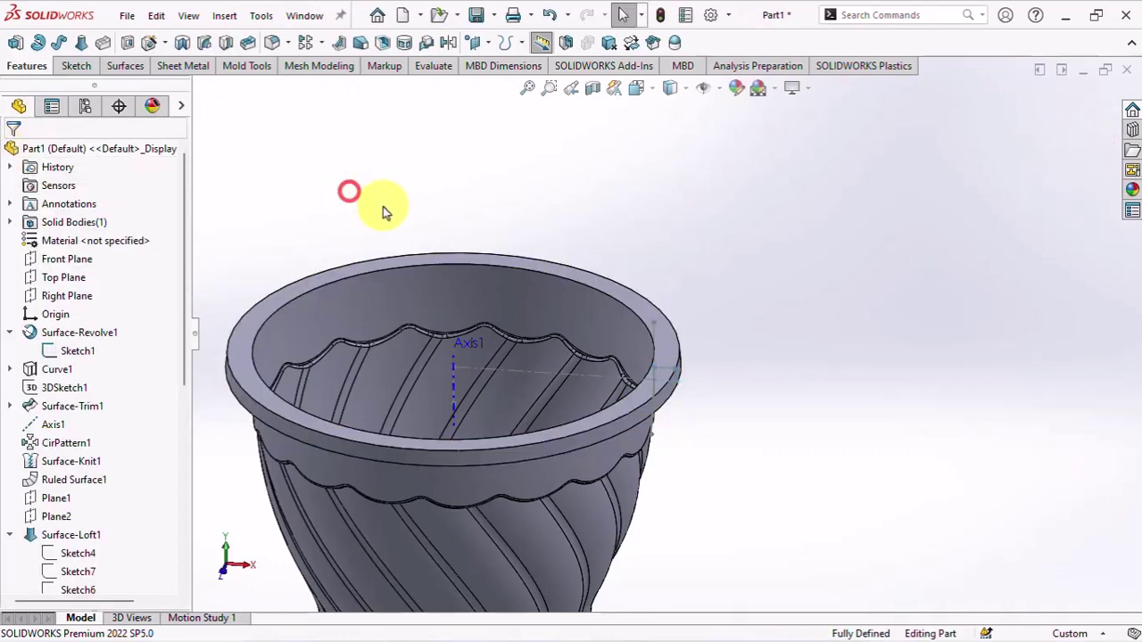
pyautogui.click(549, 364)
pyautogui.moveTo(734, 285); pyautogui.dragTo(735, 292, button='middle')
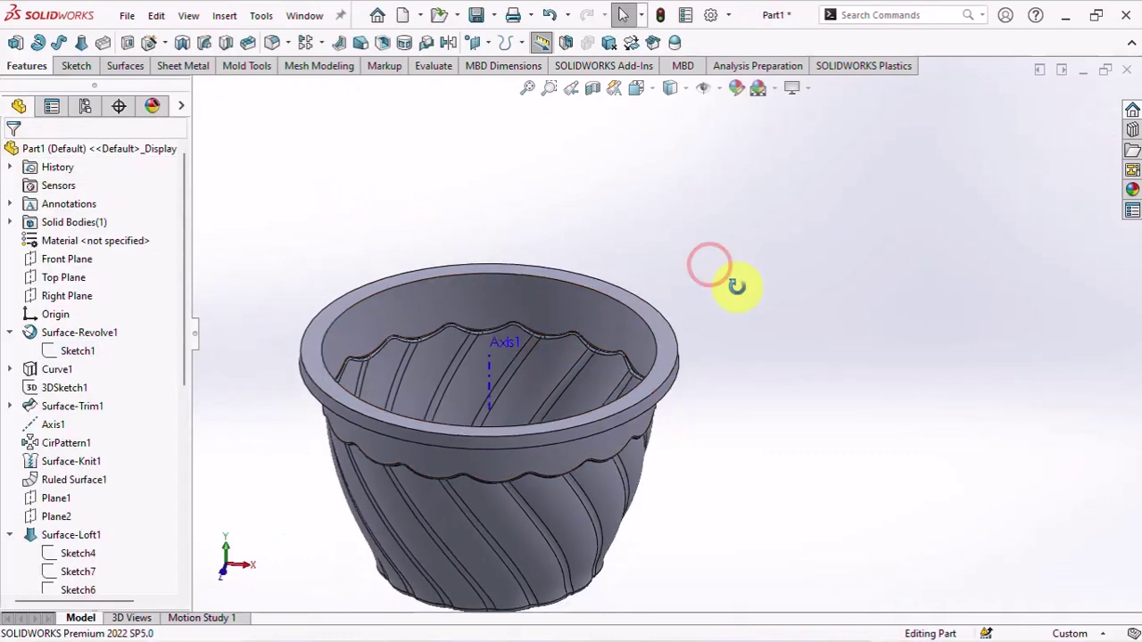
pyautogui.press('f')
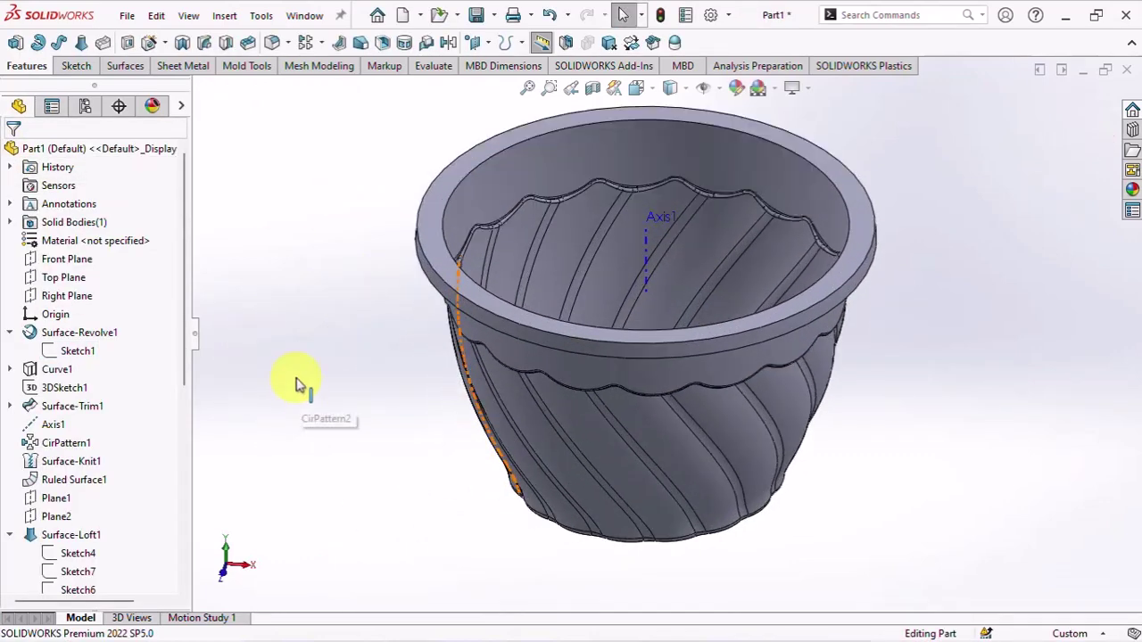
# Round the outer and inner top rim edges with a 1 mm fillet.
pyautogui.click(272, 45)
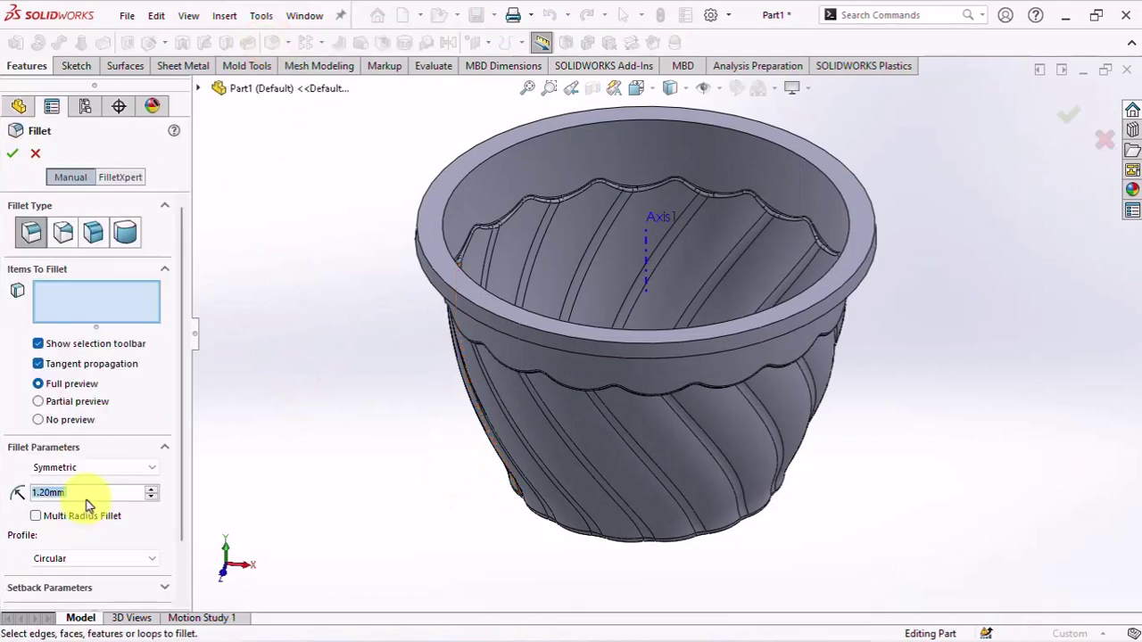
pyautogui.scroll(-3, 428, 320)
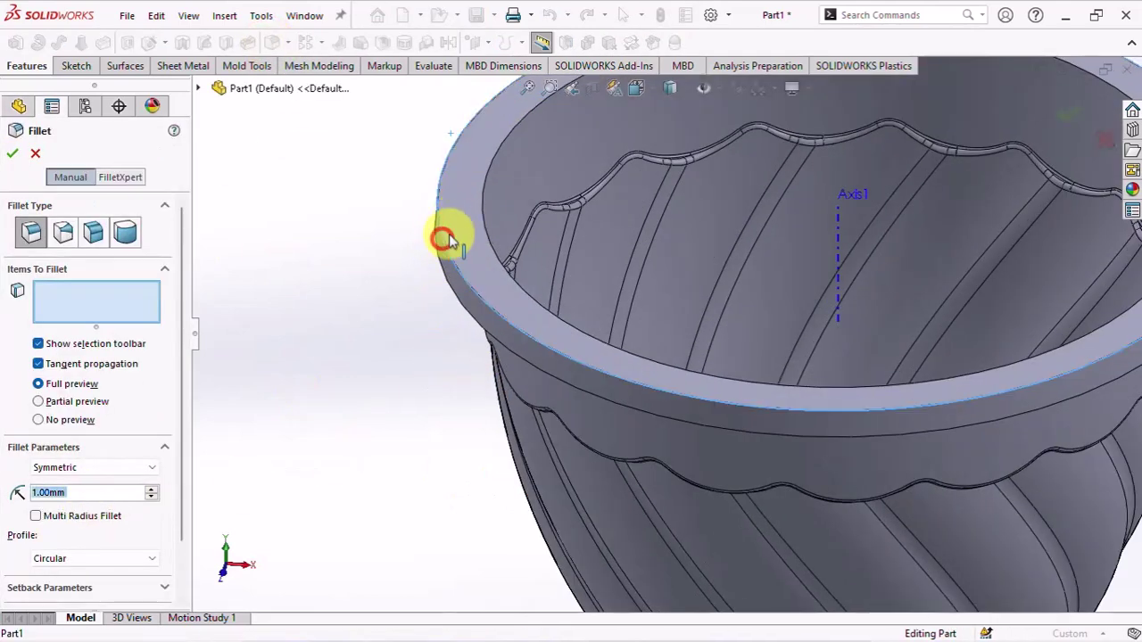
pyautogui.click(440, 237)
pyautogui.click(488, 236)
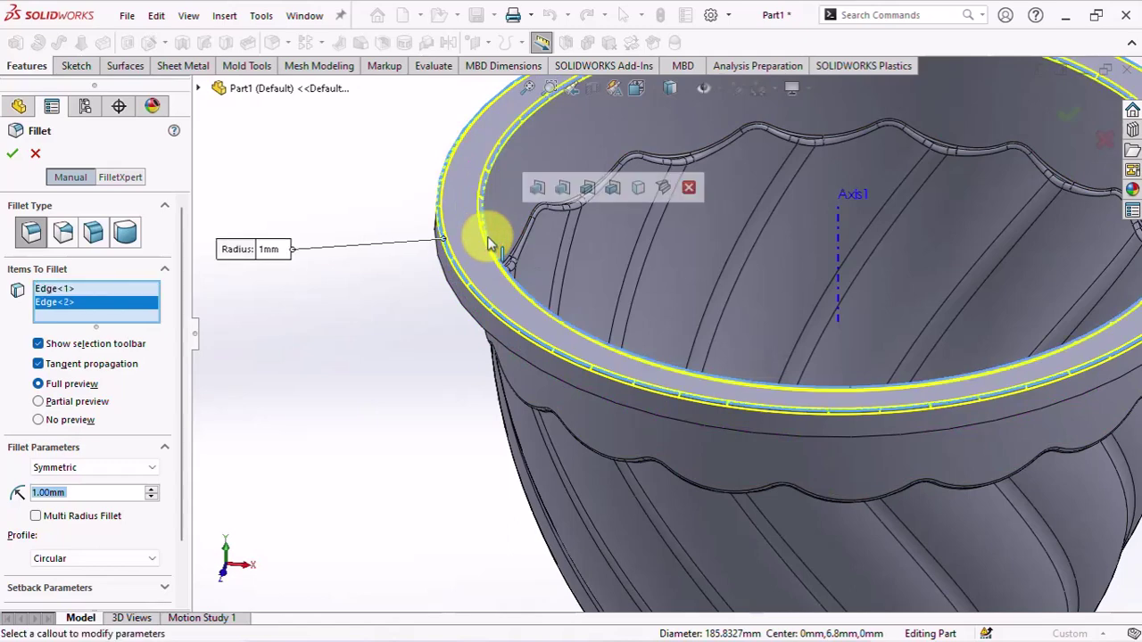
pyautogui.moveTo(488, 237); pyautogui.dragTo(459, 208, button='middle')
pyautogui.click(11, 154)
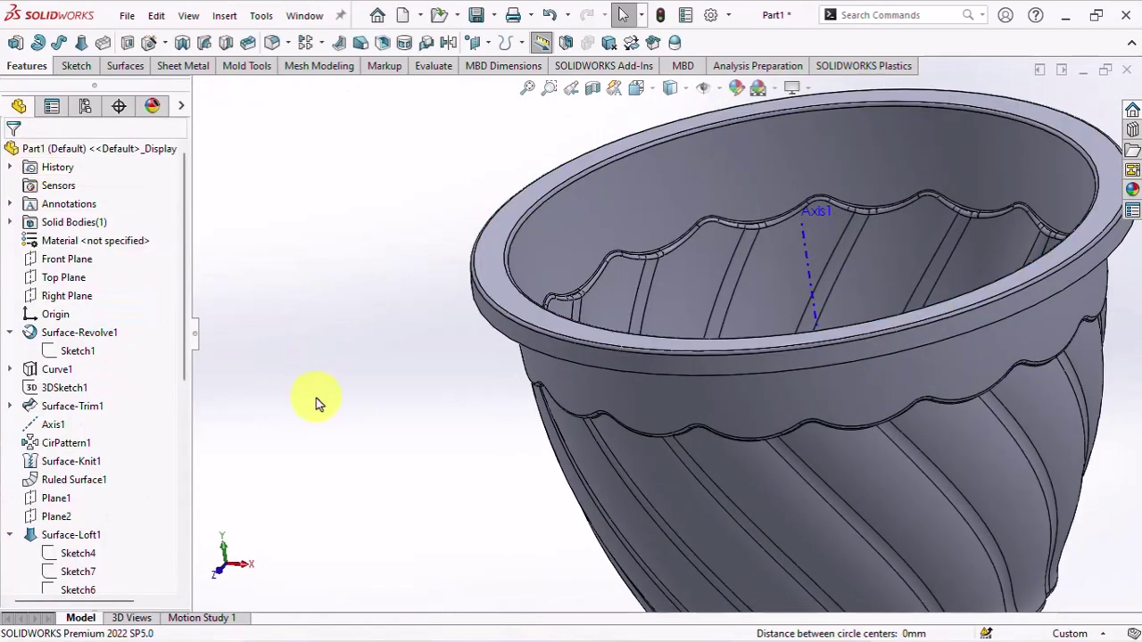
pyautogui.scroll(3, 506, 479)
pyautogui.moveTo(507, 485); pyautogui.dragTo(828, 502, button='middle')
pyautogui.scroll(-3, 796, 334)
# On the vase's bottom face, draw a construction hexagon centred on the origin.
pyautogui.click(797, 334)
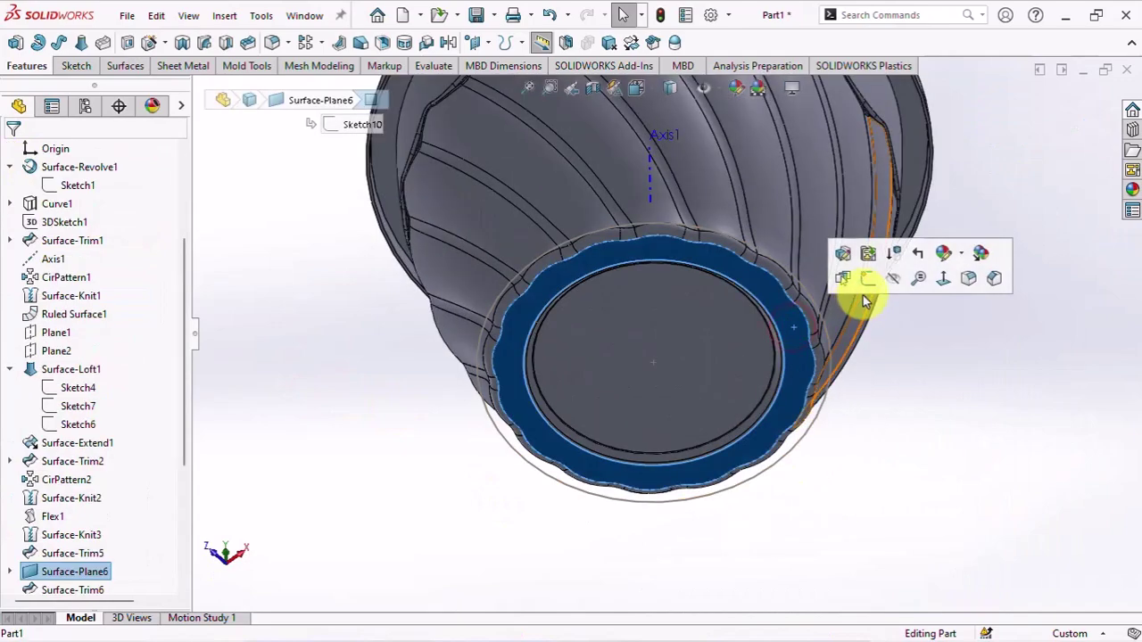
pyautogui.click(870, 278)
pyautogui.click(253, 43)
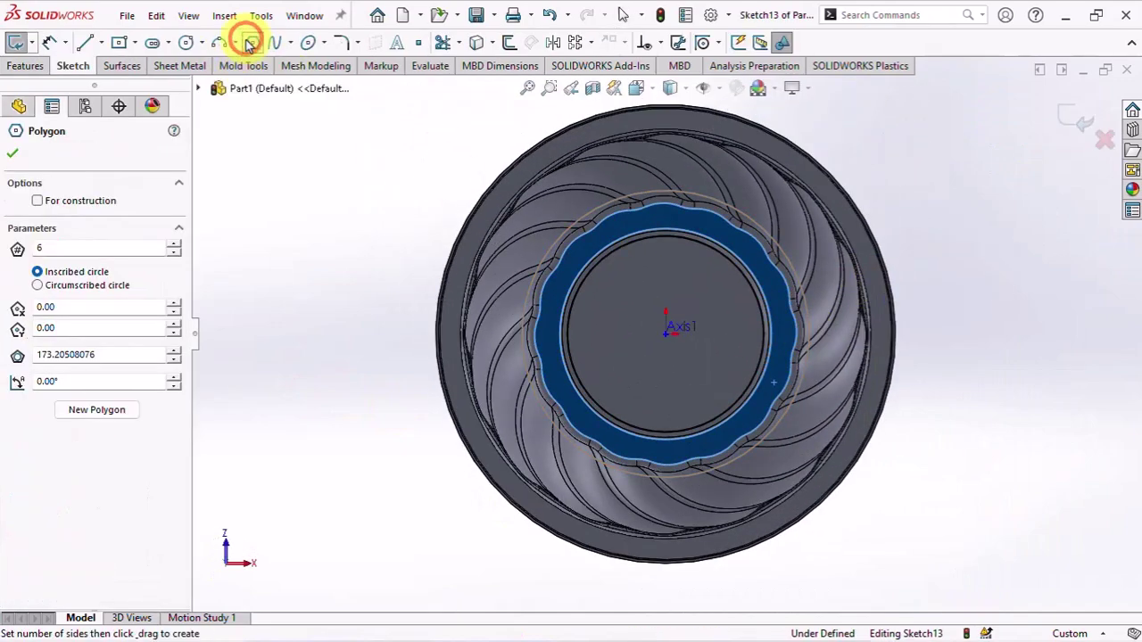
pyautogui.scroll(-1, 671, 339)
pyautogui.click(667, 344)
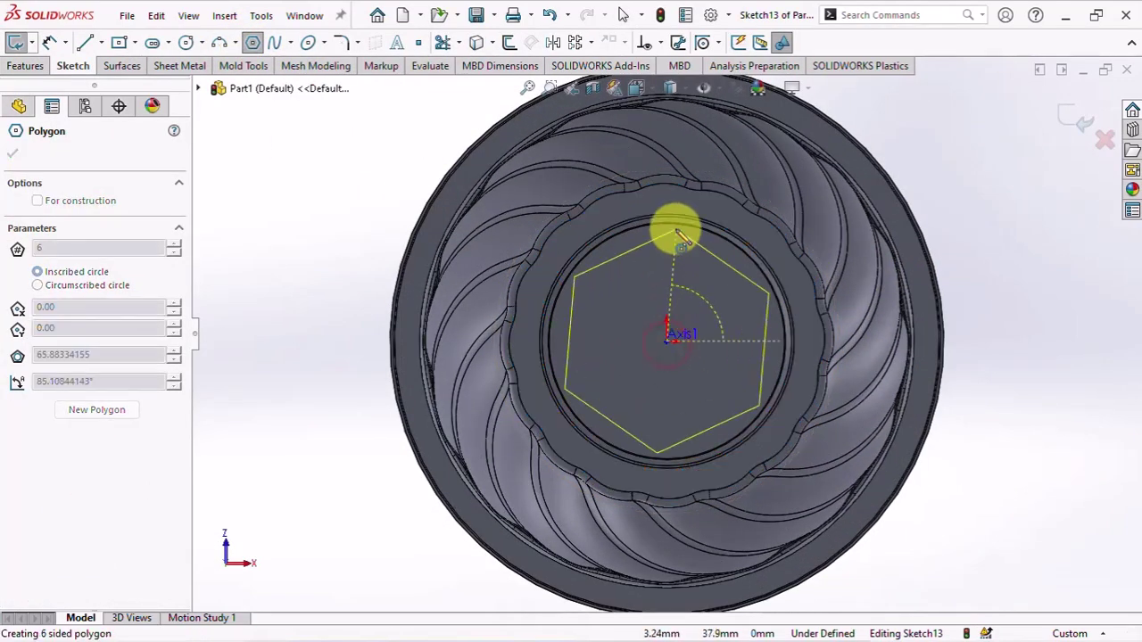
pyautogui.scroll(-2, 676, 224)
pyautogui.click(654, 191)
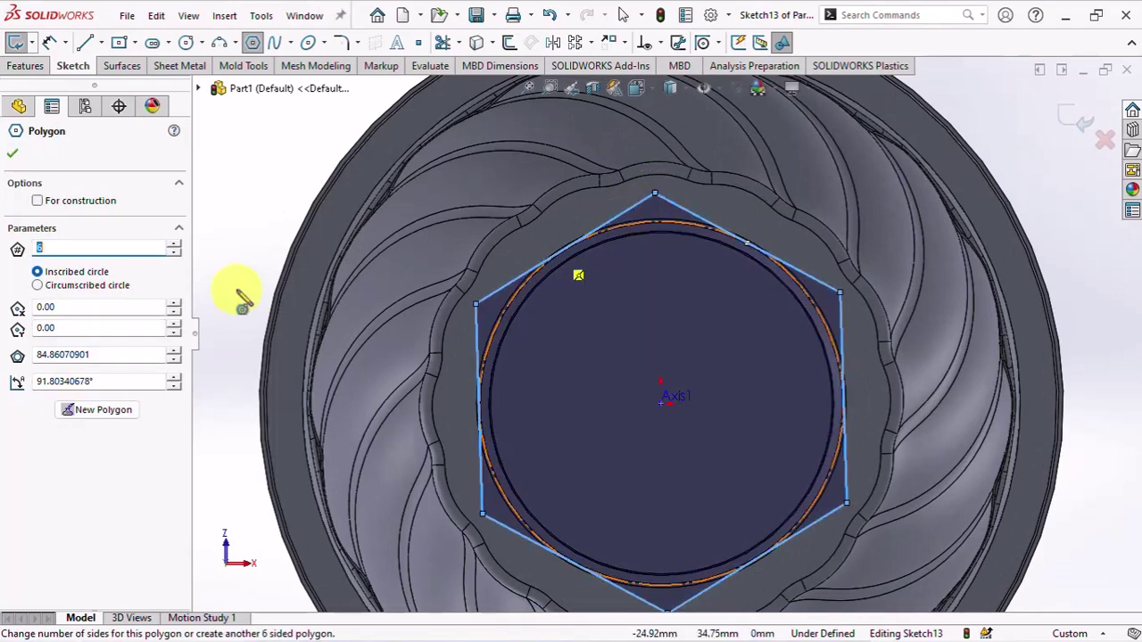
pyautogui.click(37, 202)
pyautogui.click(38, 286)
# Dimension the hexagon's construction circle to a 95 mm diameter.
pyautogui.click(12, 153)
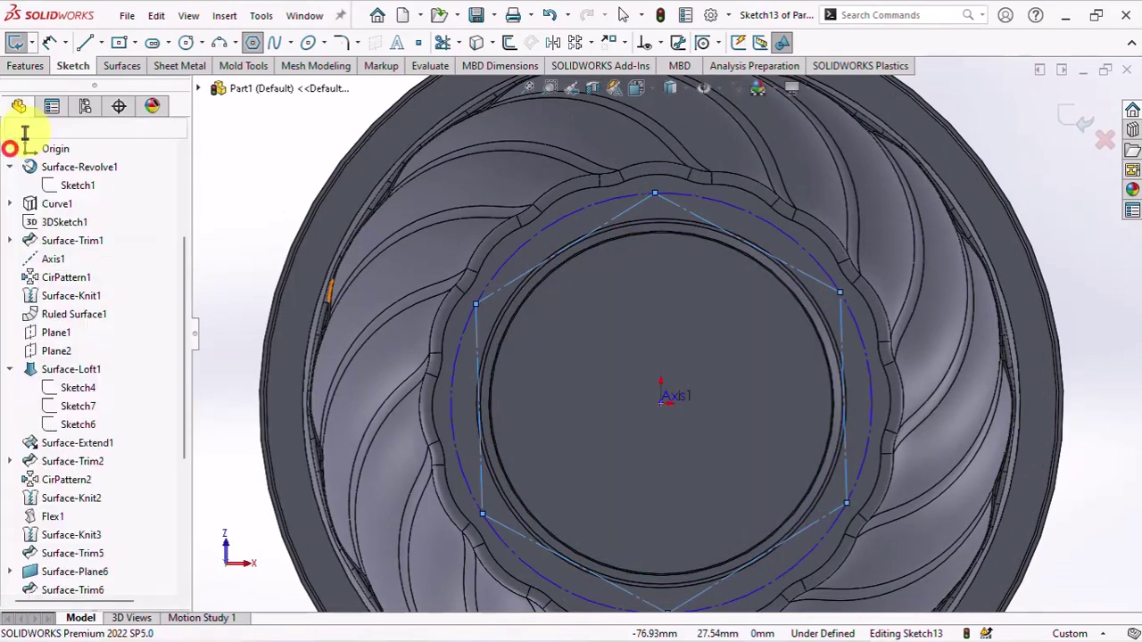
pyautogui.scroll(2, 698, 259)
pyautogui.click(698, 261)
pyautogui.scroll(2, 693, 242)
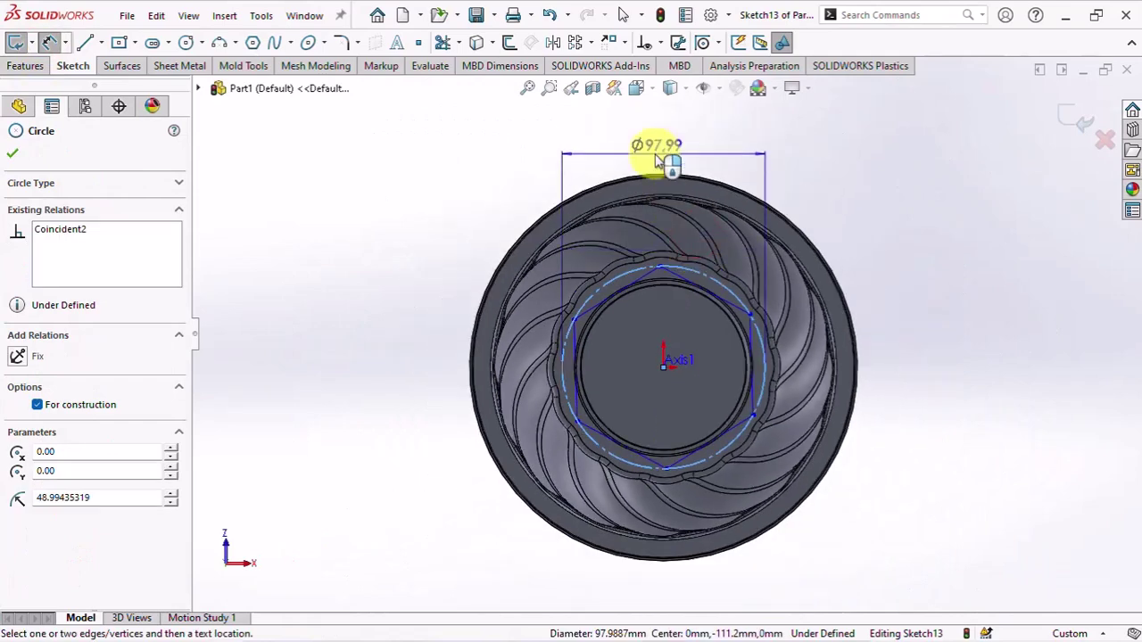
pyautogui.click(675, 154)
pyautogui.write('95')
pyautogui.press('Return')
pyautogui.click(887, 168)
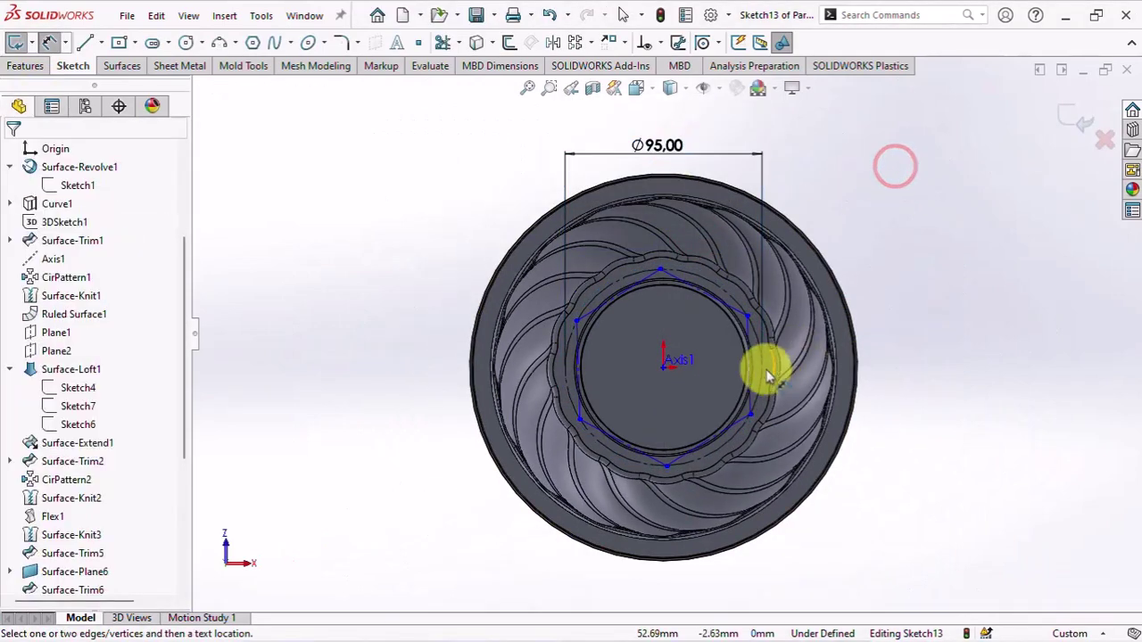
pyautogui.scroll(-2, 785, 370)
pyautogui.click(48, 43)
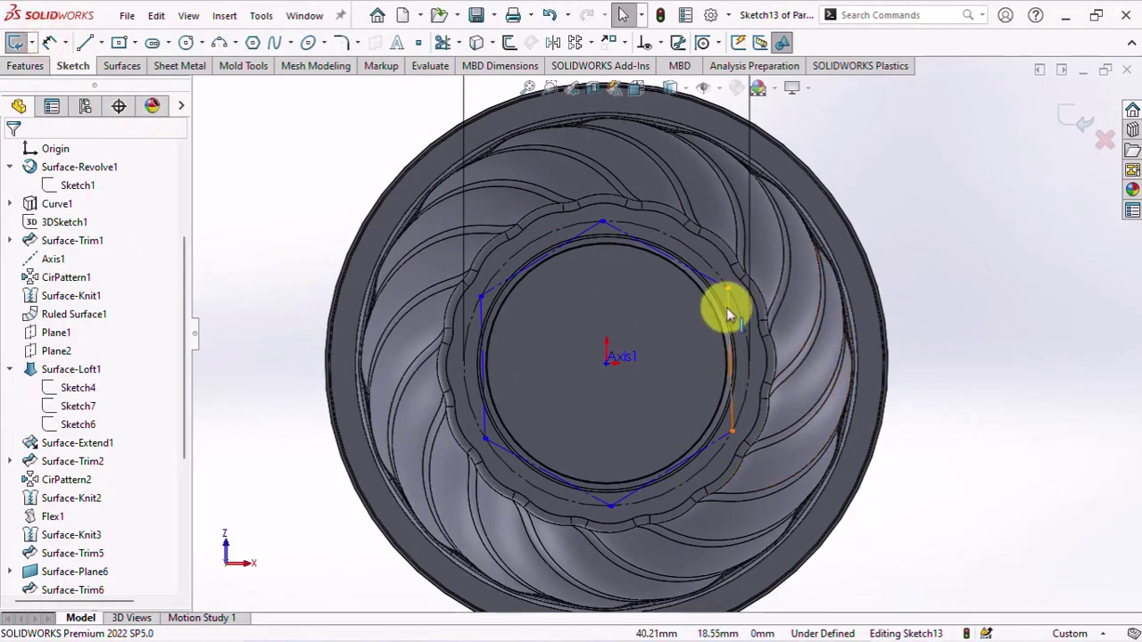
pyautogui.click(729, 306)
pyautogui.click(968, 382)
pyautogui.scroll(2, 967, 382)
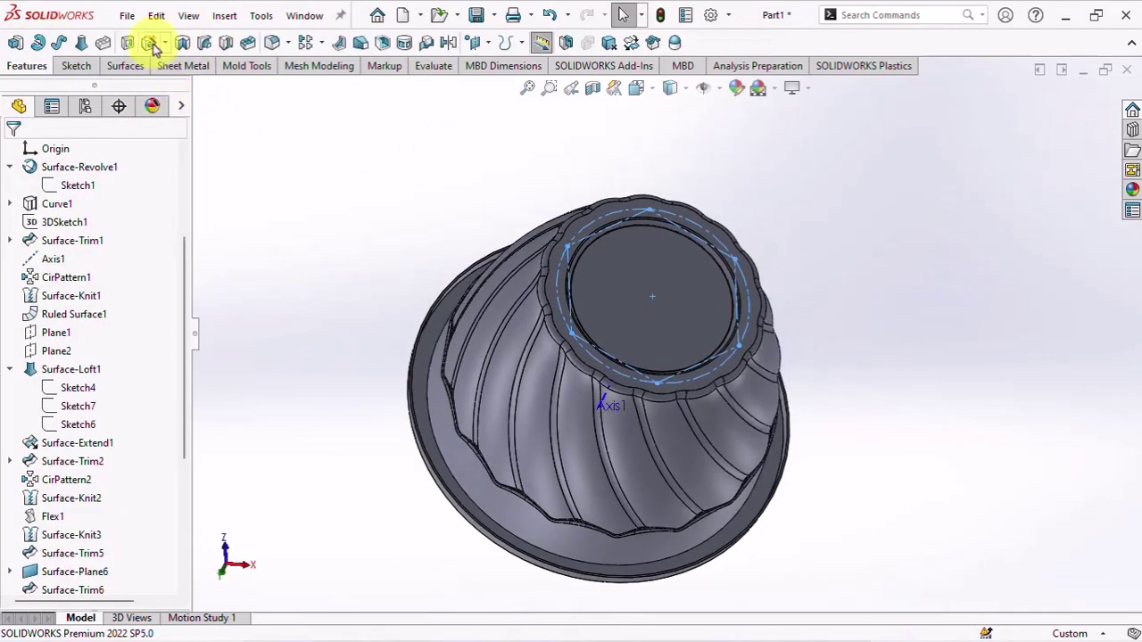
# Set up a 6 mm Hole Wizard drill with a Through All end condition.
pyautogui.click(152, 43)
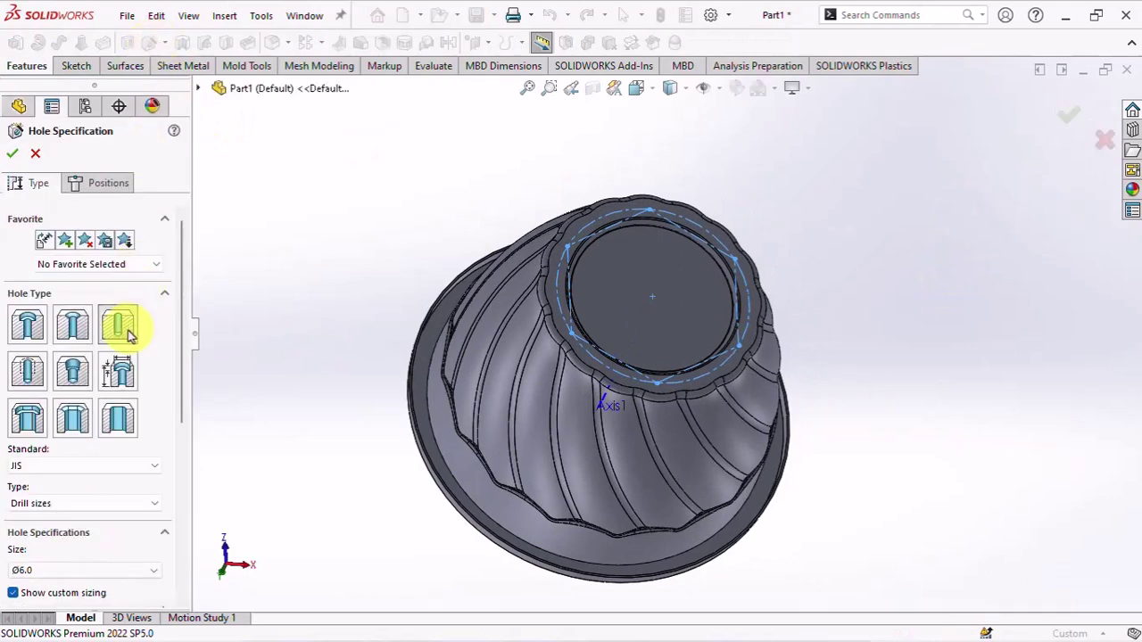
pyautogui.moveTo(178, 415); pyautogui.dragTo(178, 491)
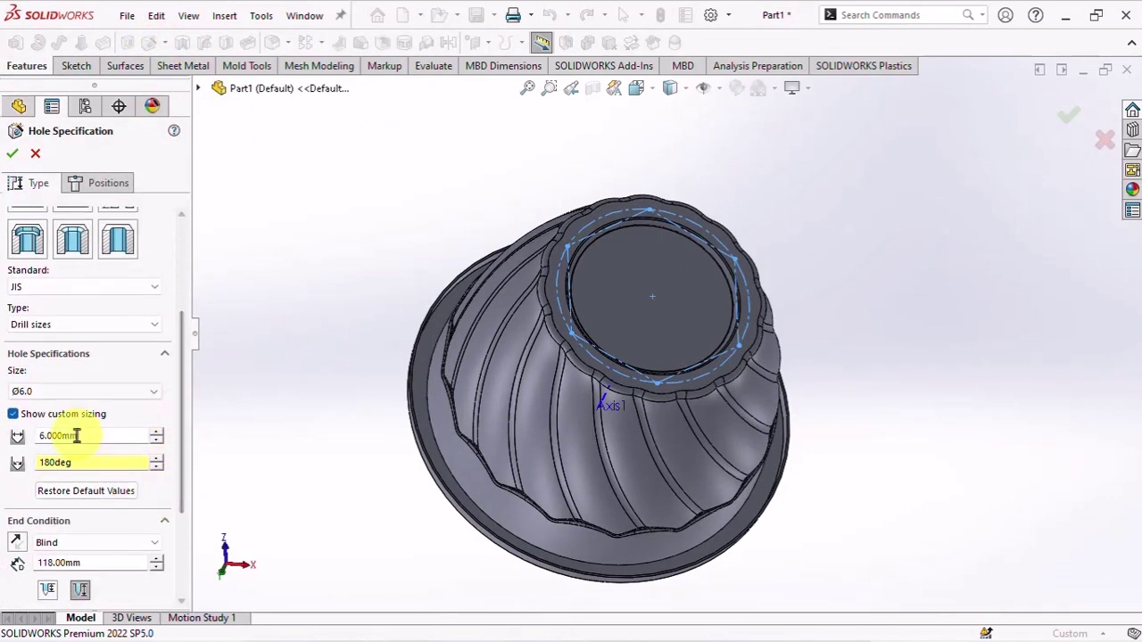
pyautogui.click(69, 542)
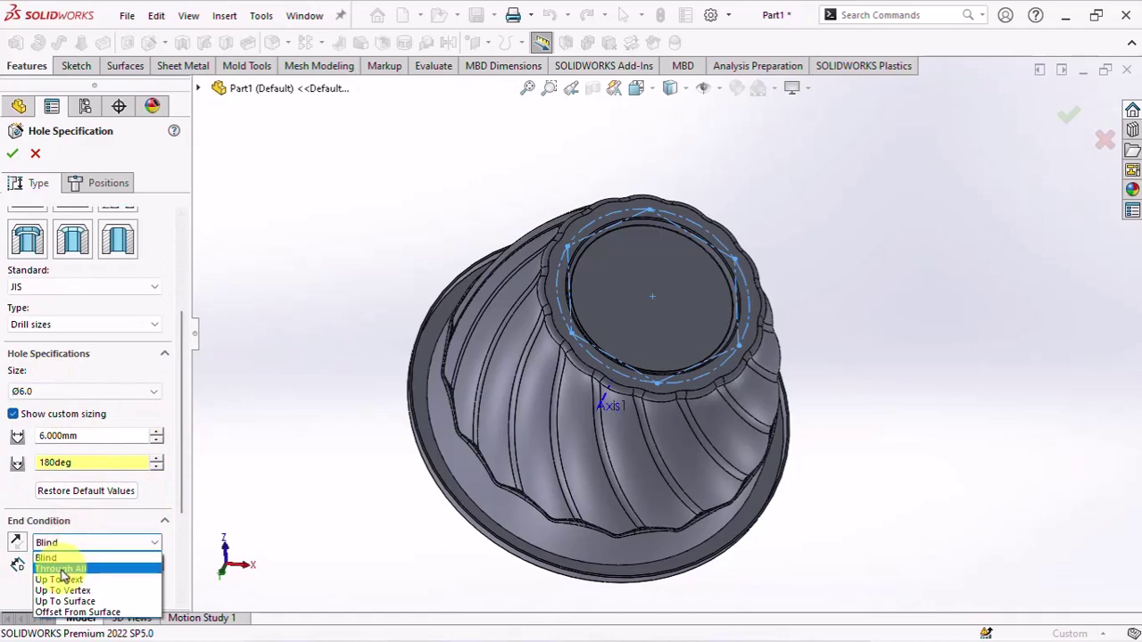
pyautogui.click(53, 554)
pyautogui.click(107, 183)
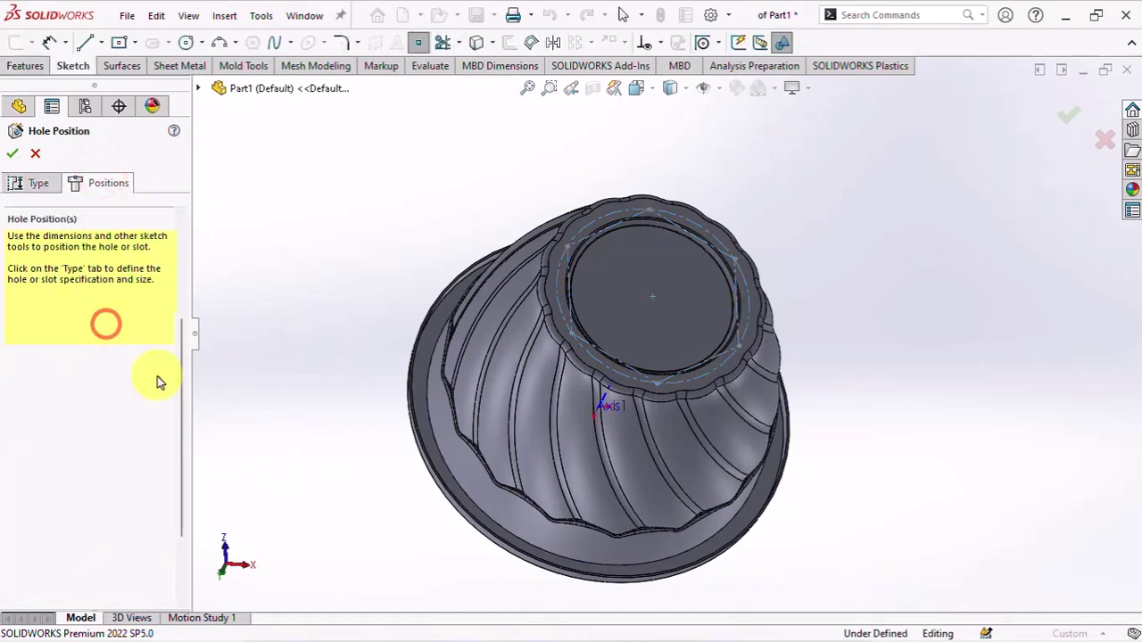
# Place six holes at the hexagon vertices on the vase's base.
pyautogui.scroll(-3, 581, 339)
pyautogui.click(593, 287)
pyautogui.click(779, 396)
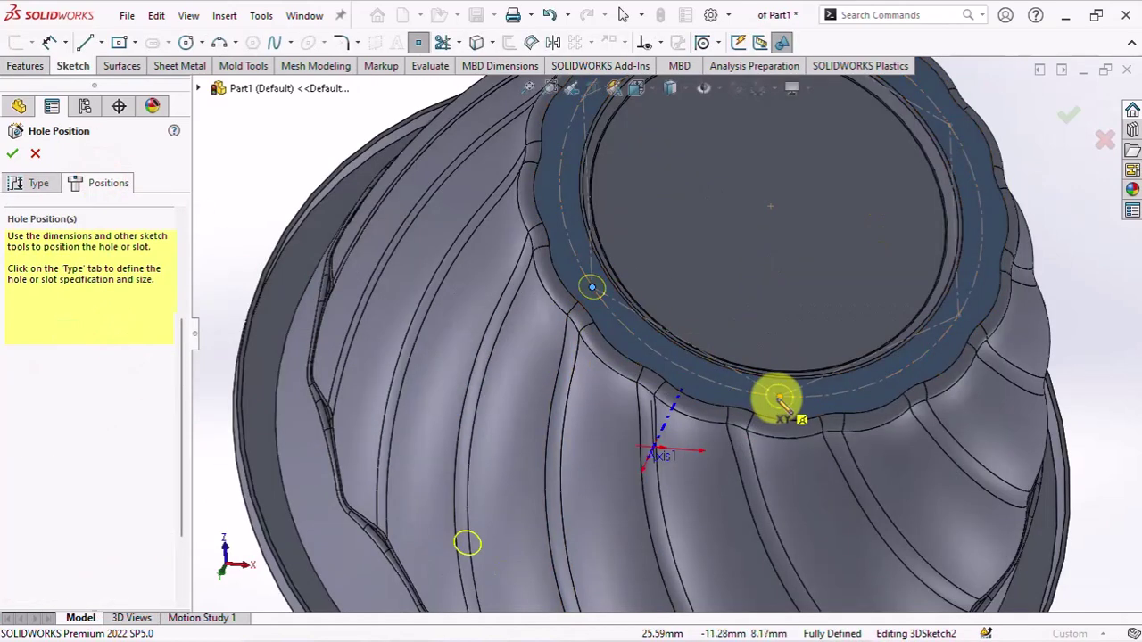
pyautogui.click(959, 316)
pyautogui.scroll(3, 955, 319)
pyautogui.scroll(-3, 841, 194)
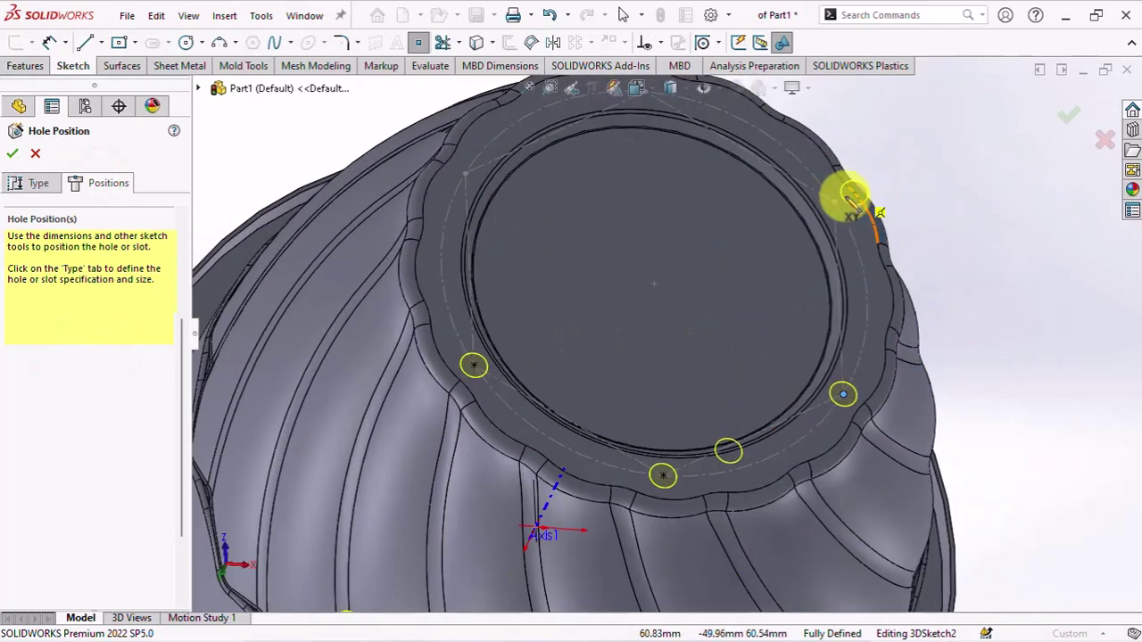
pyautogui.click(828, 199)
pyautogui.scroll(1, 662, 174)
pyautogui.click(638, 174)
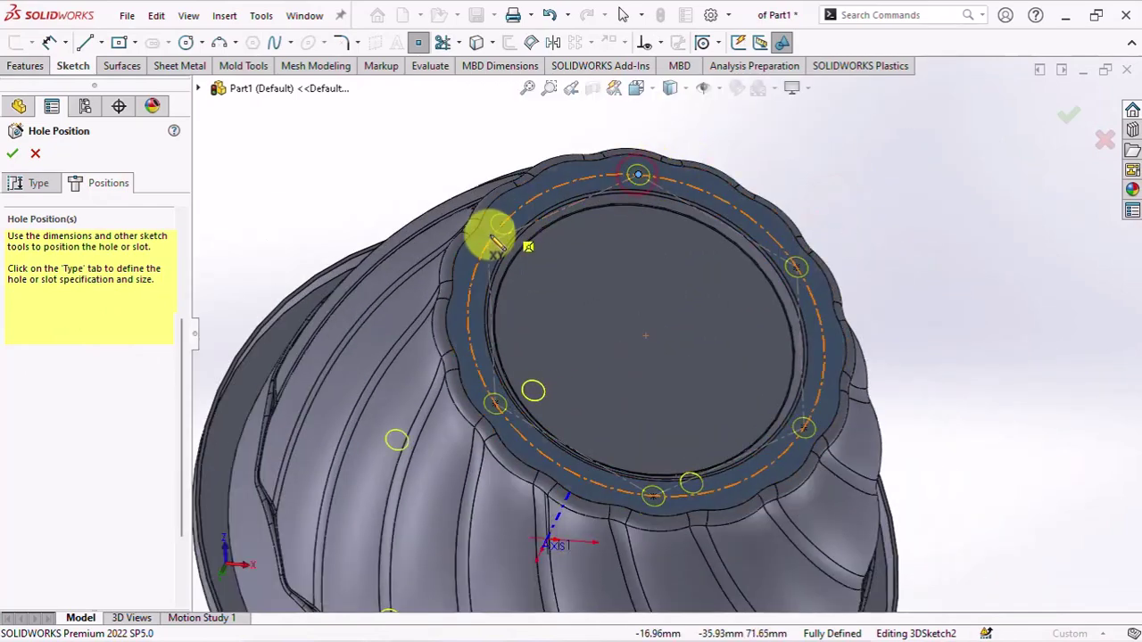
pyautogui.click(487, 243)
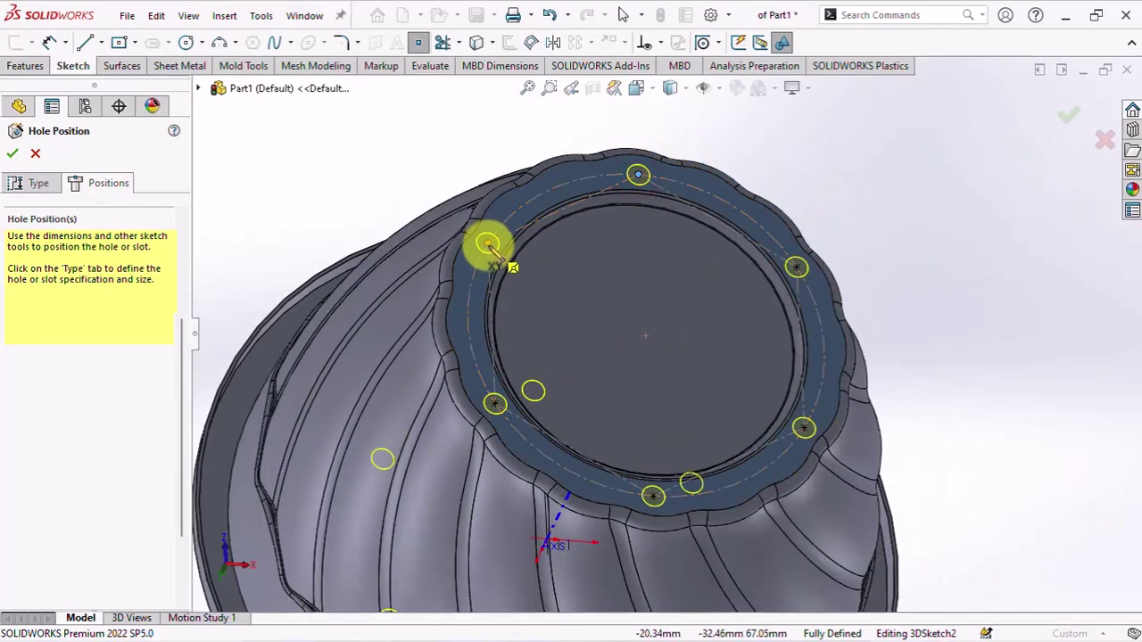
pyautogui.click(13, 157)
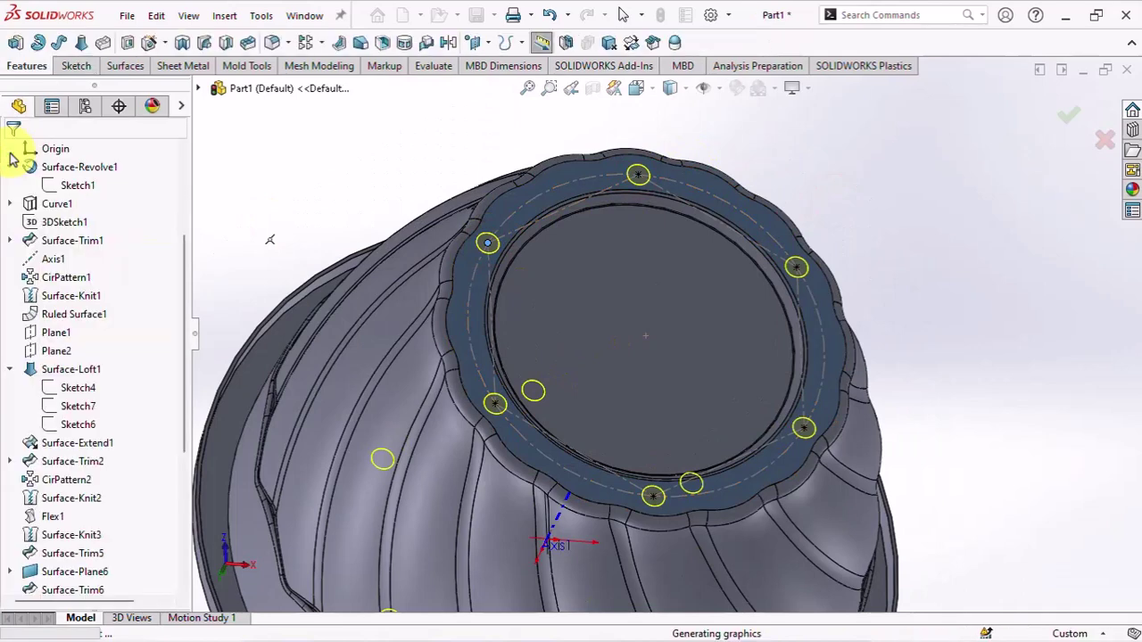
# Hide the hole-layout sketch and Axis1.
pyautogui.click(524, 204)
pyautogui.click(601, 160)
pyautogui.click(562, 502)
pyautogui.click(635, 462)
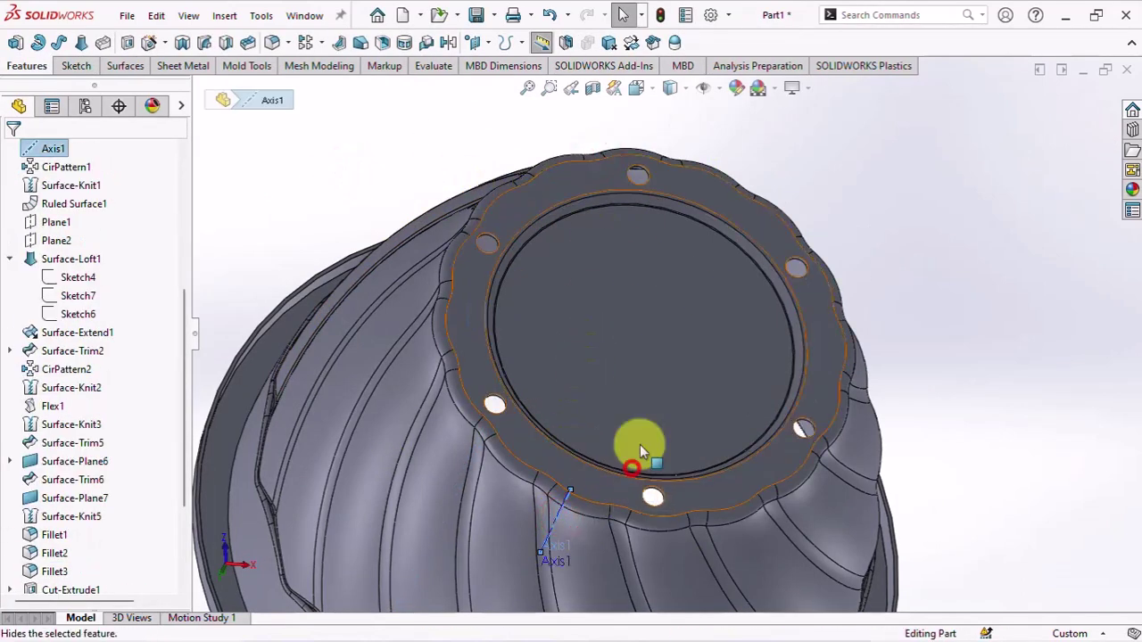
pyautogui.scroll(3, 794, 210)
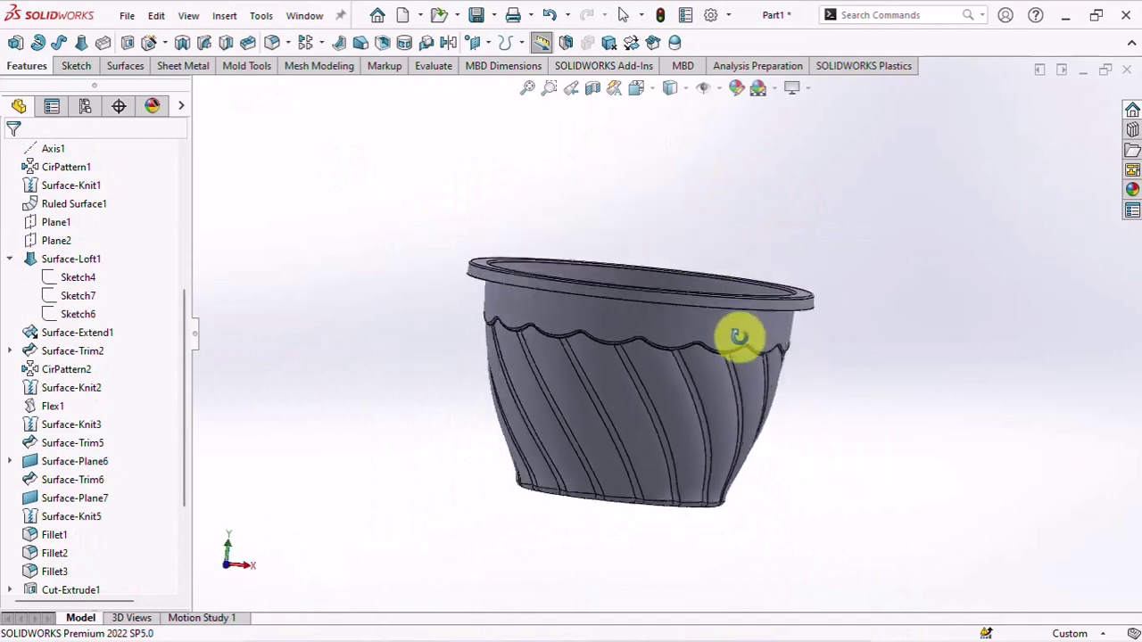